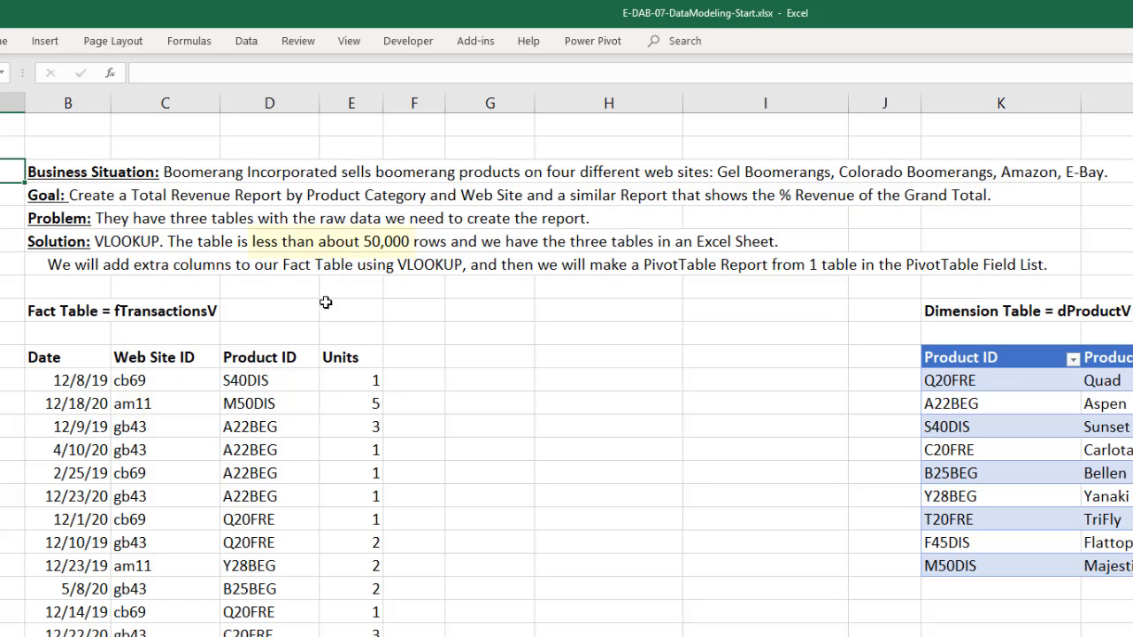
# Check how far the transaction data extends by jumping to the last Web Site ID record and back to the top
pyautogui.click(165, 383)
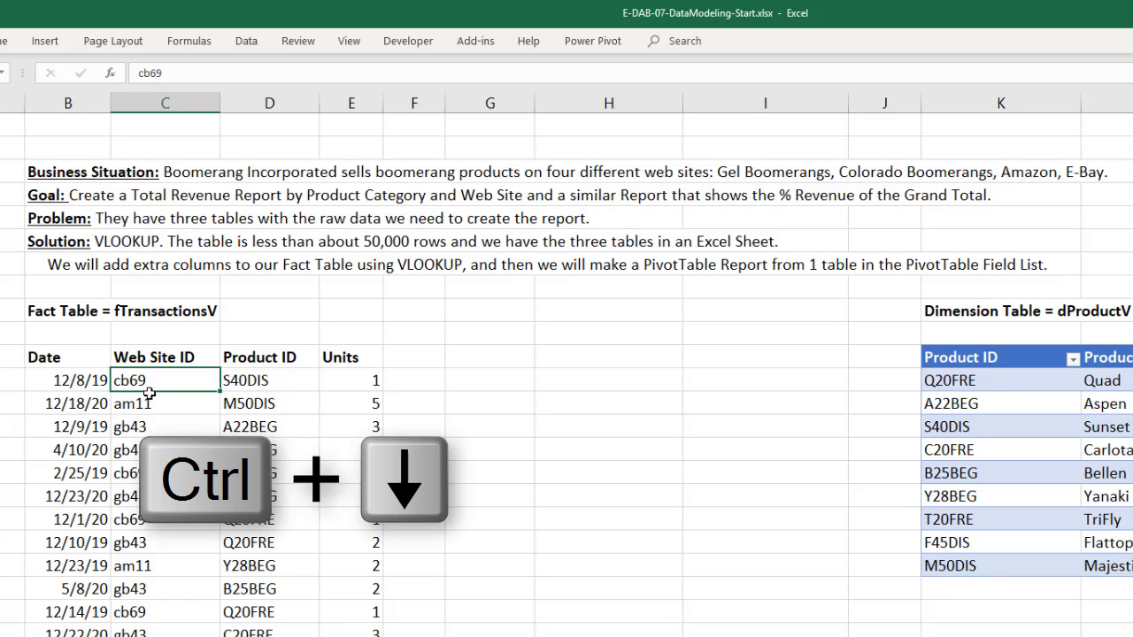
pyautogui.hotkey('ctrl', 'Down')
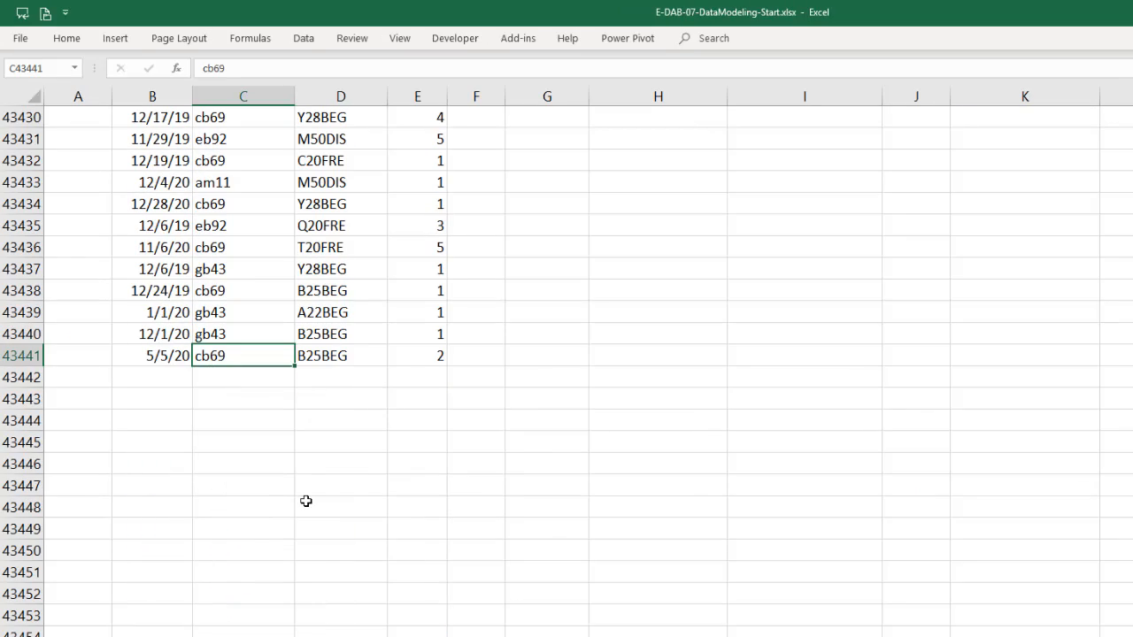
pyautogui.hotkey('ctrl', 'Up')
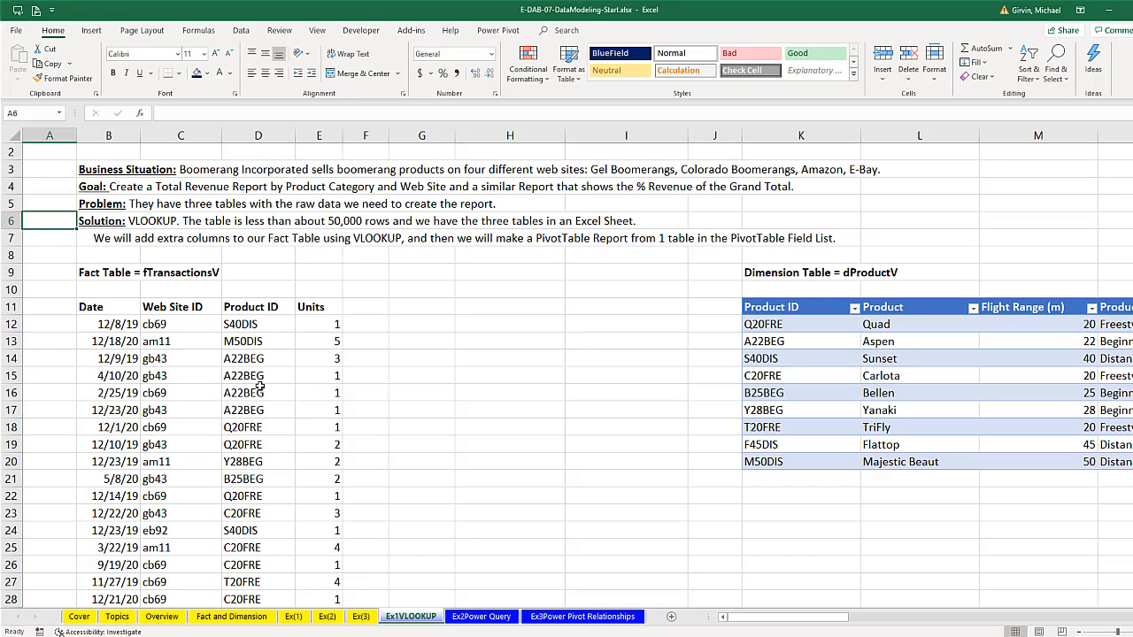
# Convert the transaction data in B11:E43441 into an Excel table with headers
pyautogui.click(200, 320)
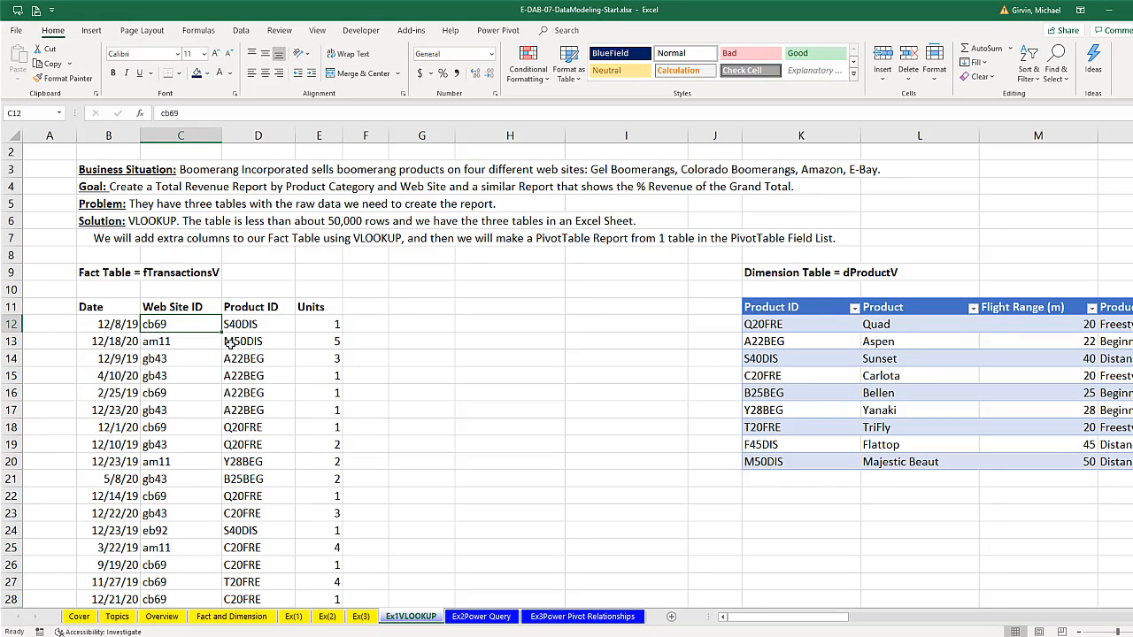
pyautogui.hotkey('ctrl', 't')
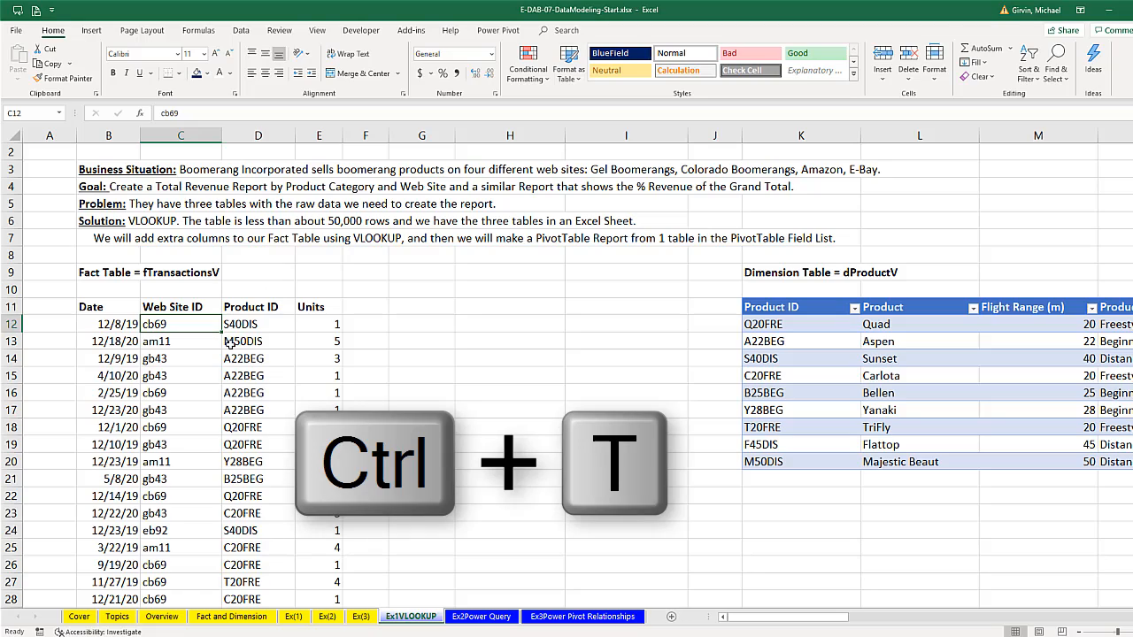
pyautogui.press('Return')
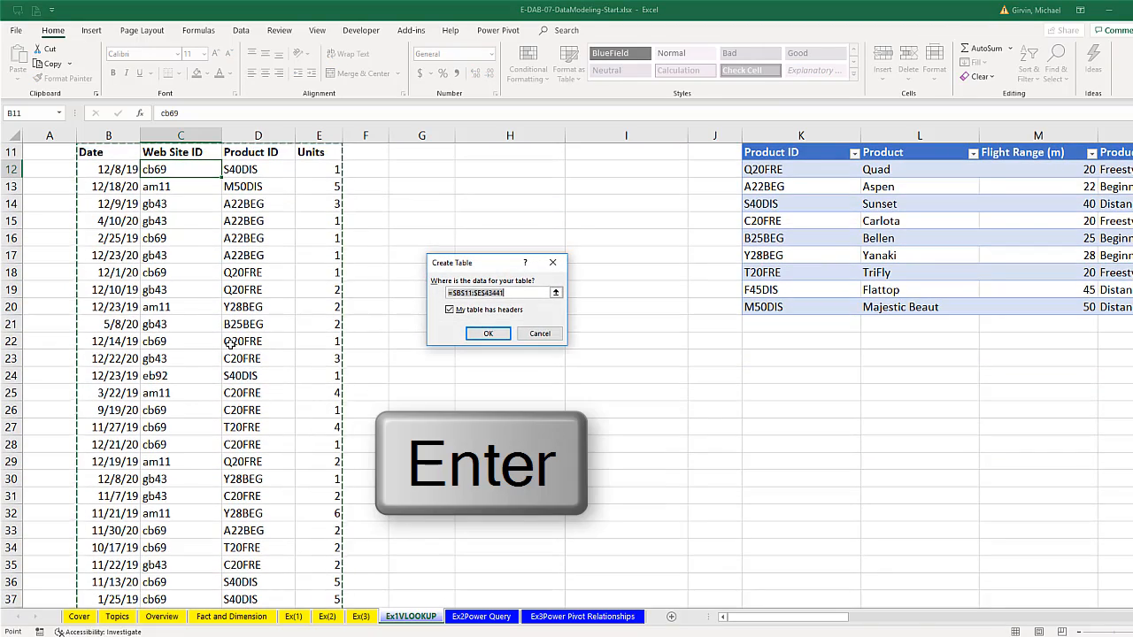
# Name the new transactions table fTransactionsV
pyautogui.scroll(4, 252, 347)
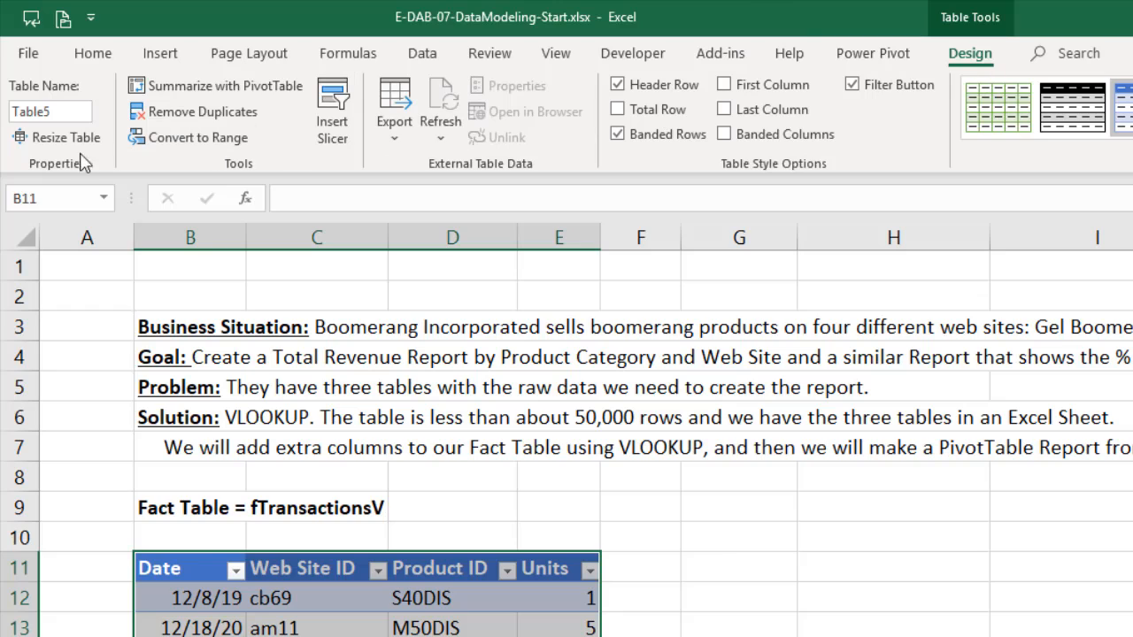
pyautogui.click(74, 112)
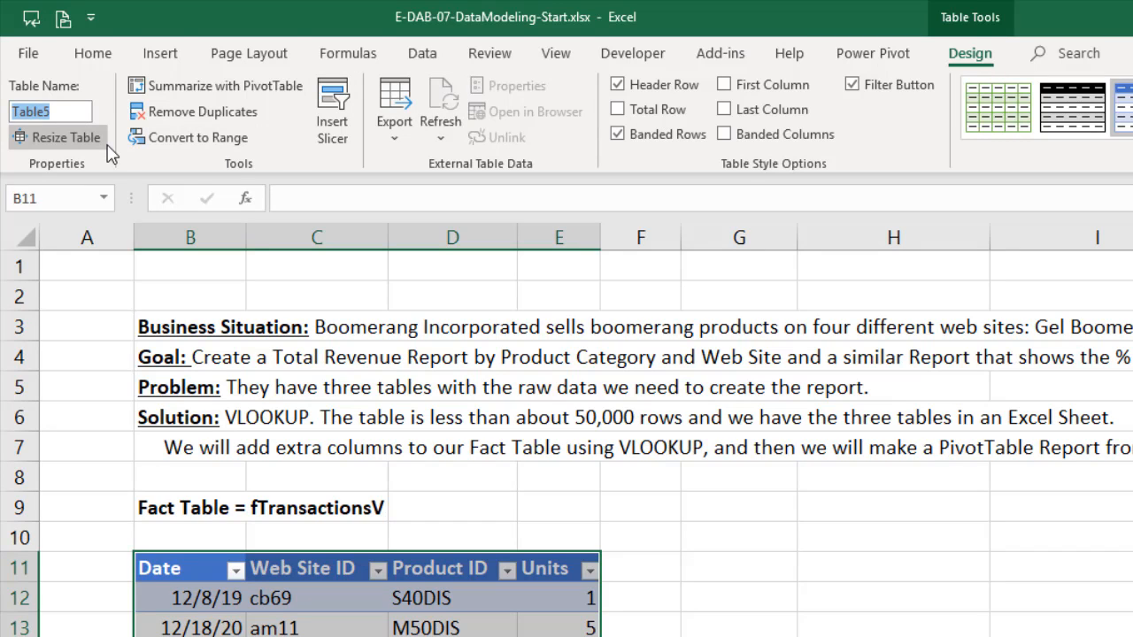
pyautogui.write('fTransactionsV')
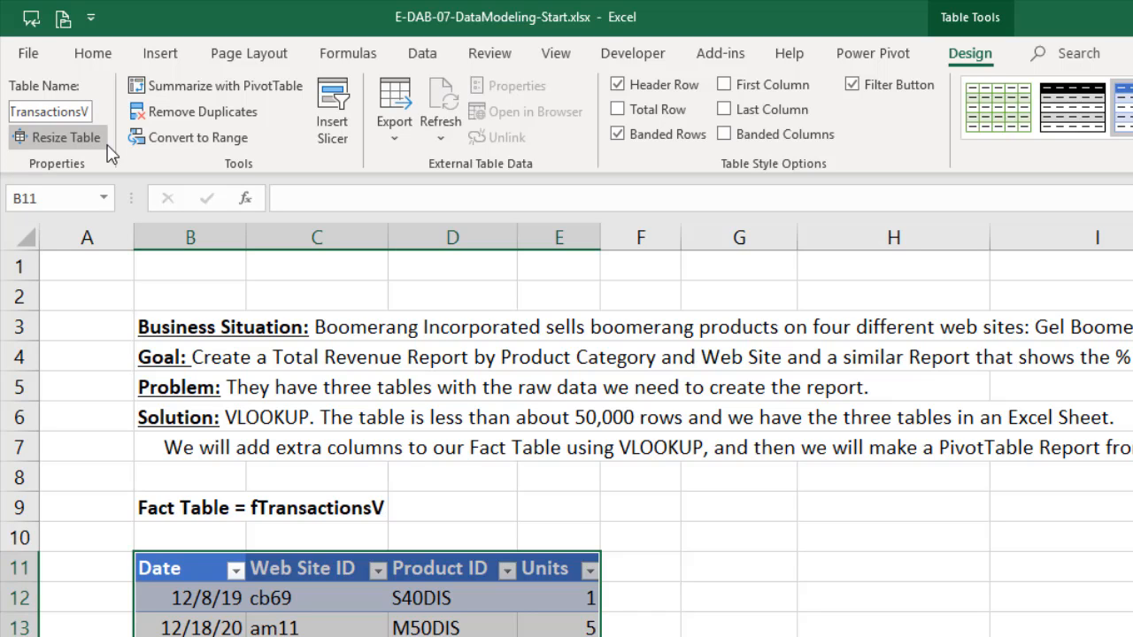
pyautogui.press('Return')
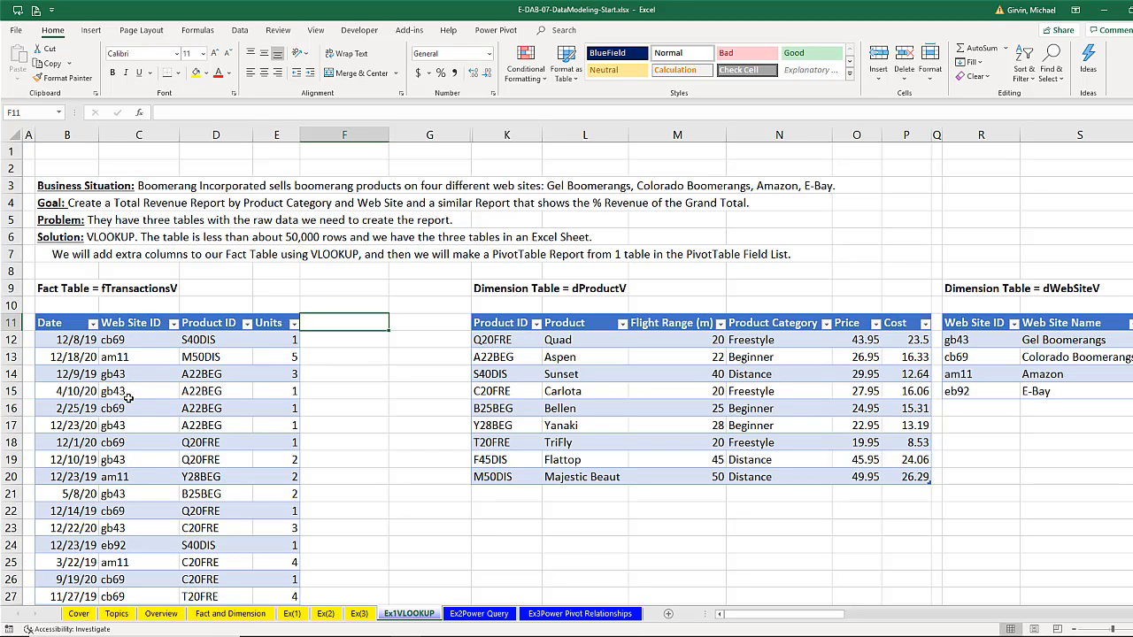
# Select the cb69 entries in rows 12, 16, 18 and 22 of the Web Site ID column to point out the repeats
pyautogui.click(145, 345)
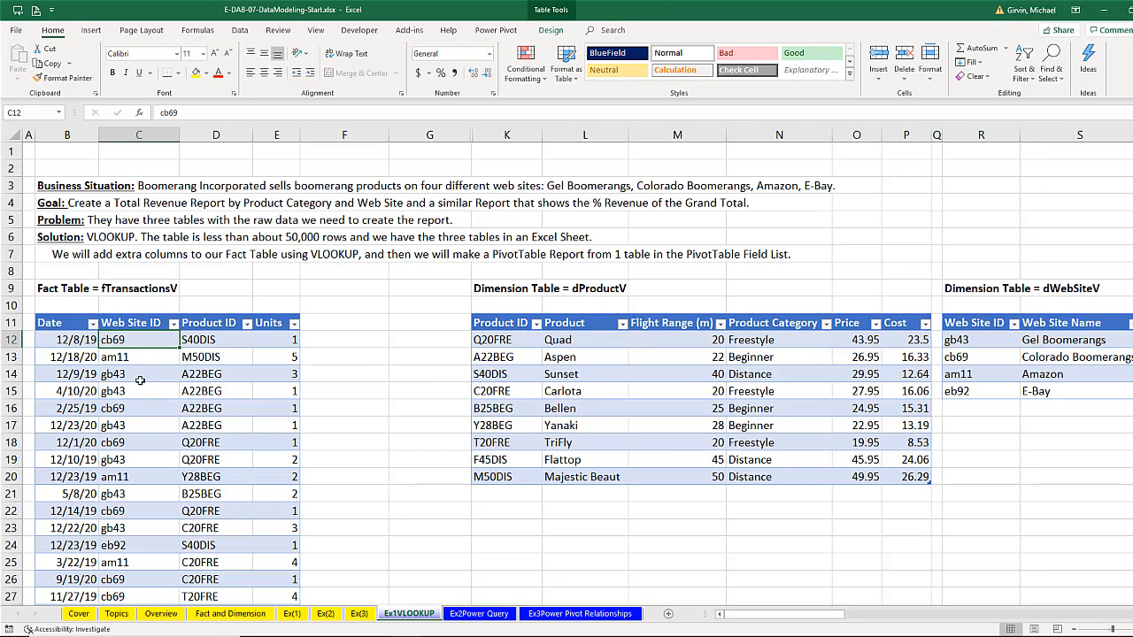
pyautogui.keyDown('ctrl'); pyautogui.click(133, 410); pyautogui.keyUp('ctrl')
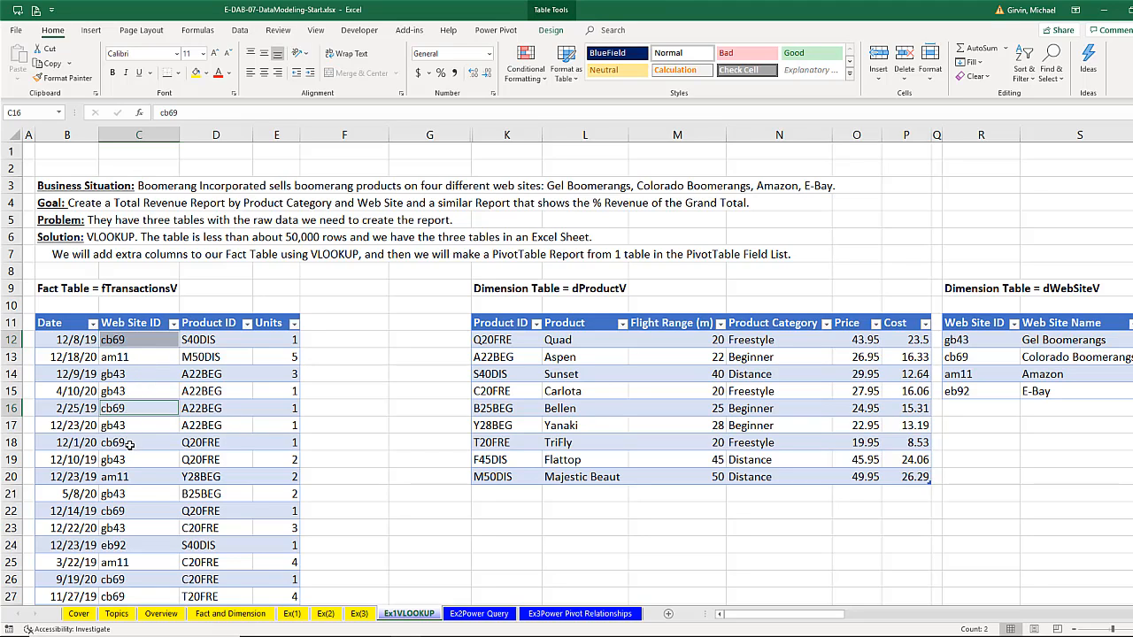
pyautogui.keyDown('ctrl'); pyautogui.click(129, 445); pyautogui.keyUp('ctrl')
pyautogui.keyDown('ctrl'); pyautogui.click(138, 512); pyautogui.keyUp('ctrl')
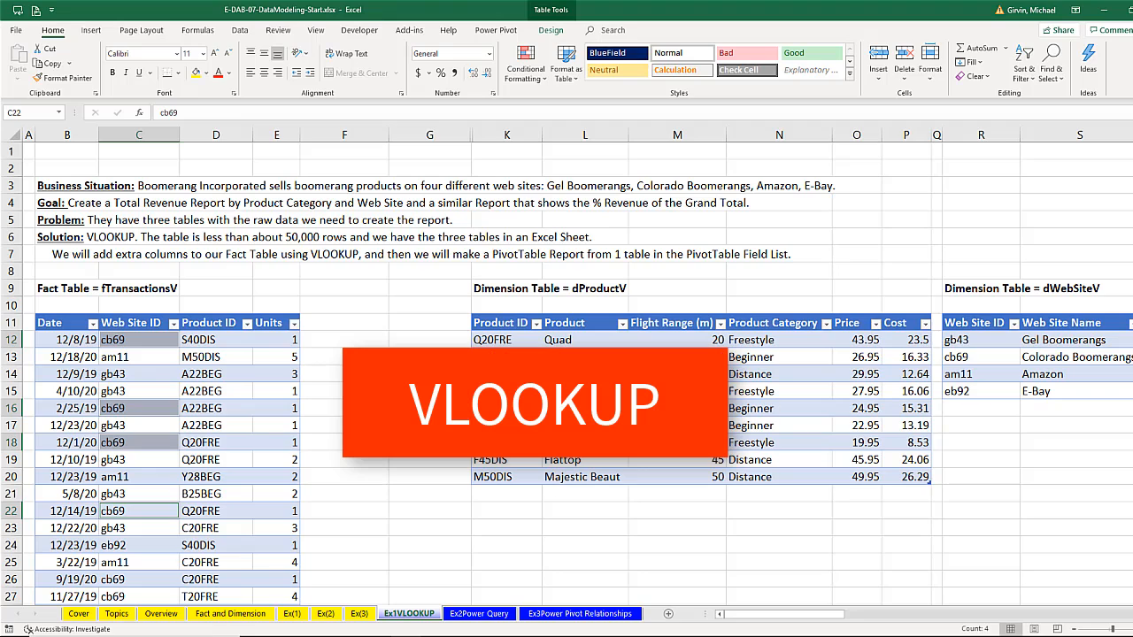
# Add a Web Site Name column to the fact table, directly after Units
pyautogui.click(313, 323)
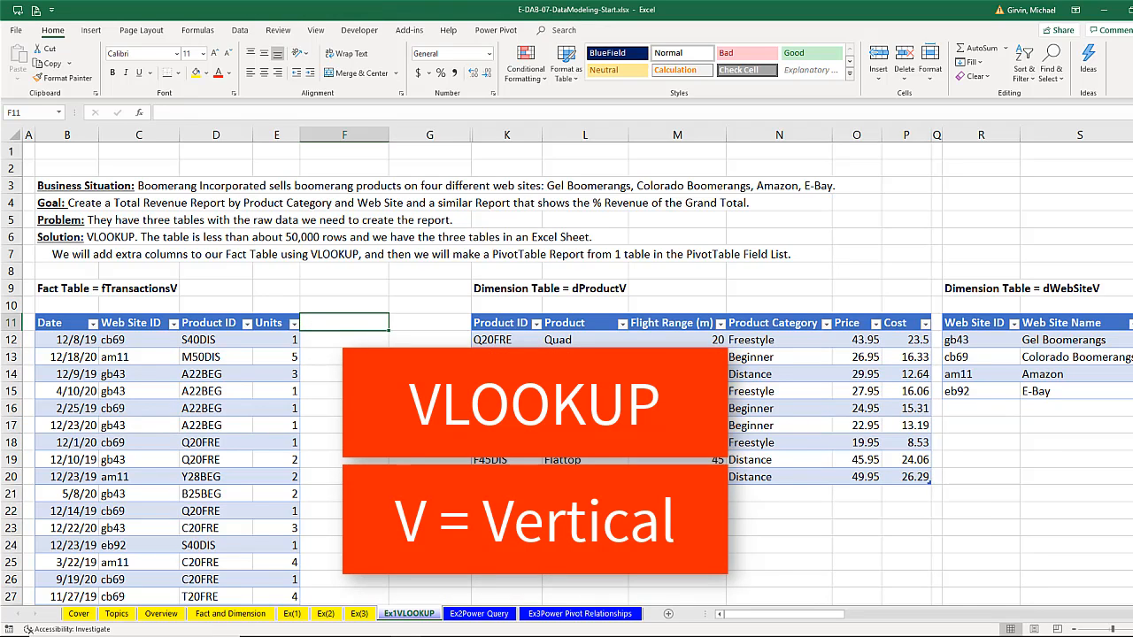
pyautogui.write('We')
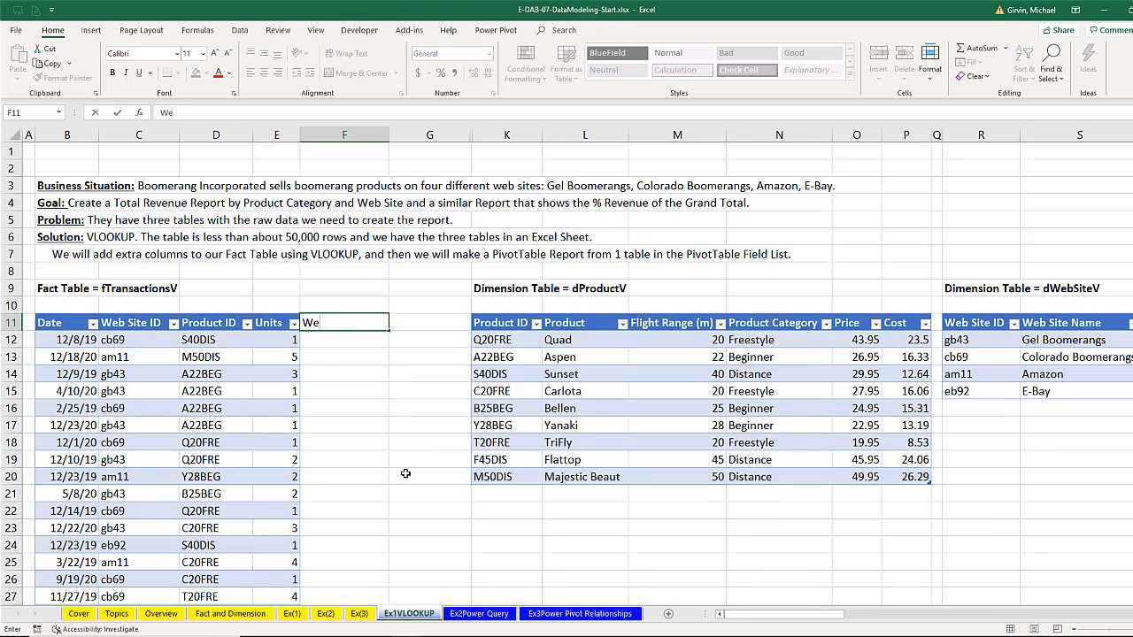
pyautogui.write('b Site Name')
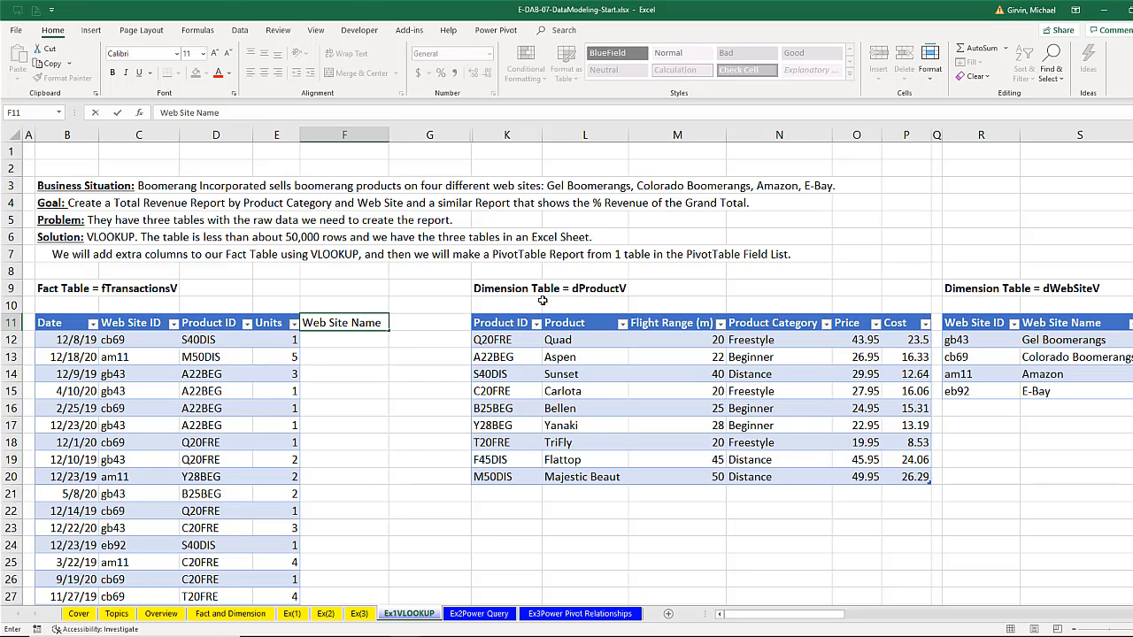
pyautogui.press('Return')
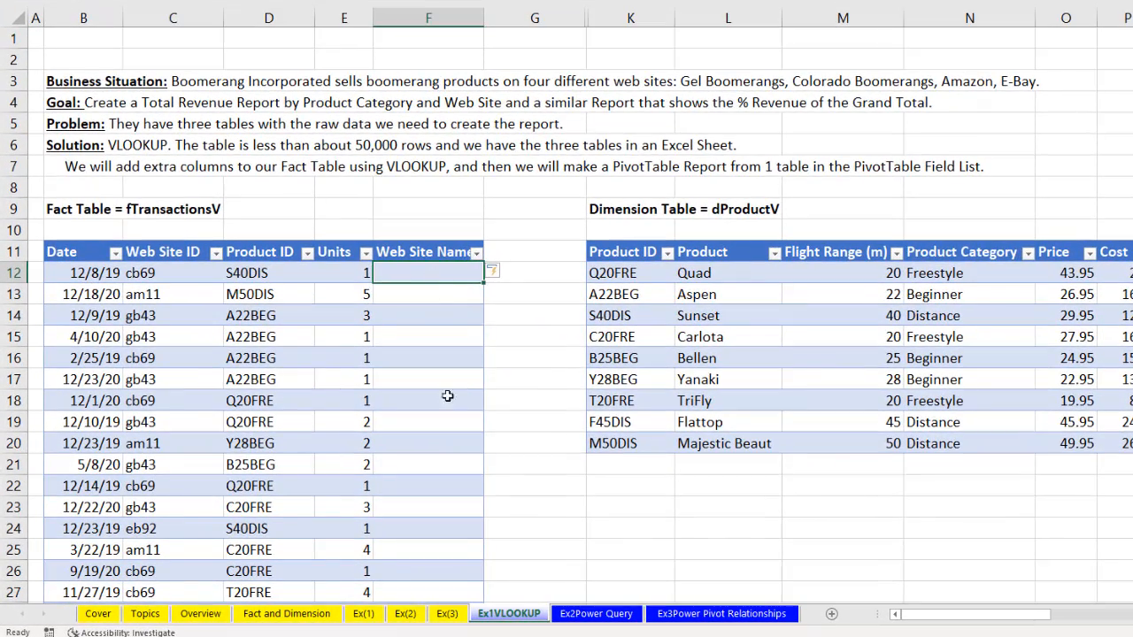
# Start a VLOOKUP formula in the first Web Site Name row, using that row's Web Site ID as the lookup value
pyautogui.write('=')
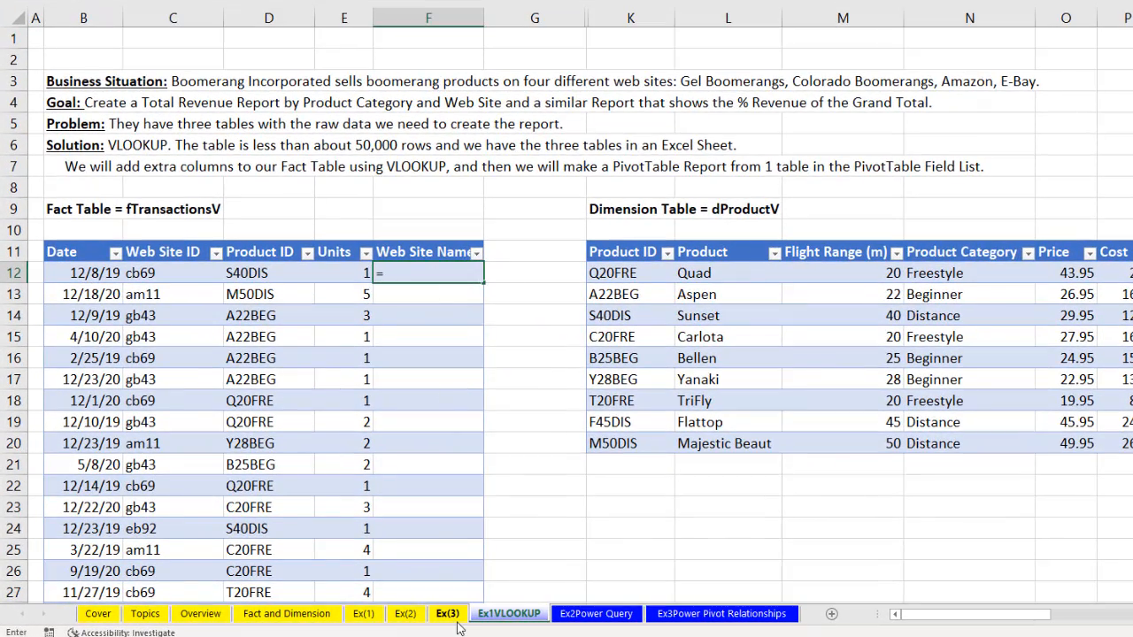
pyautogui.write('vl')
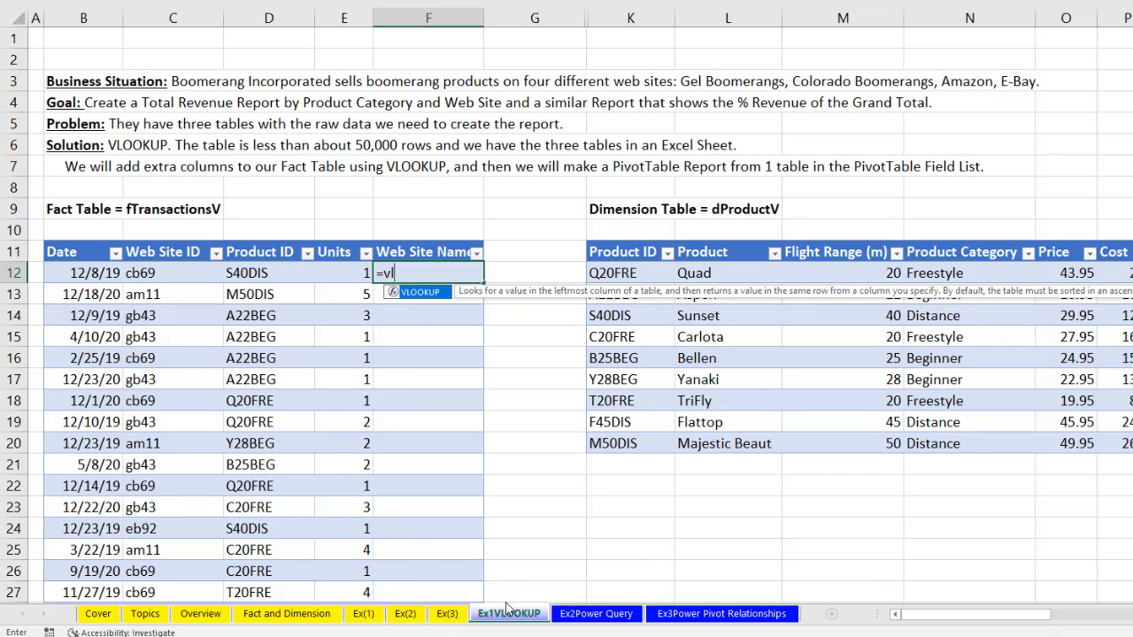
pyautogui.press('Tab')
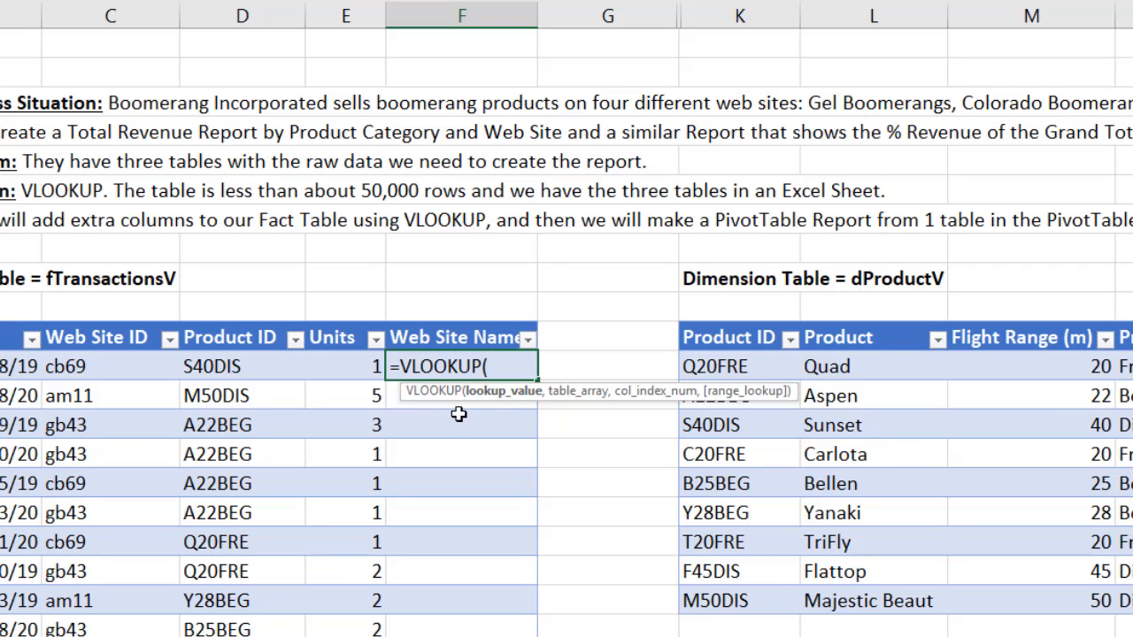
pyautogui.click(100, 372)
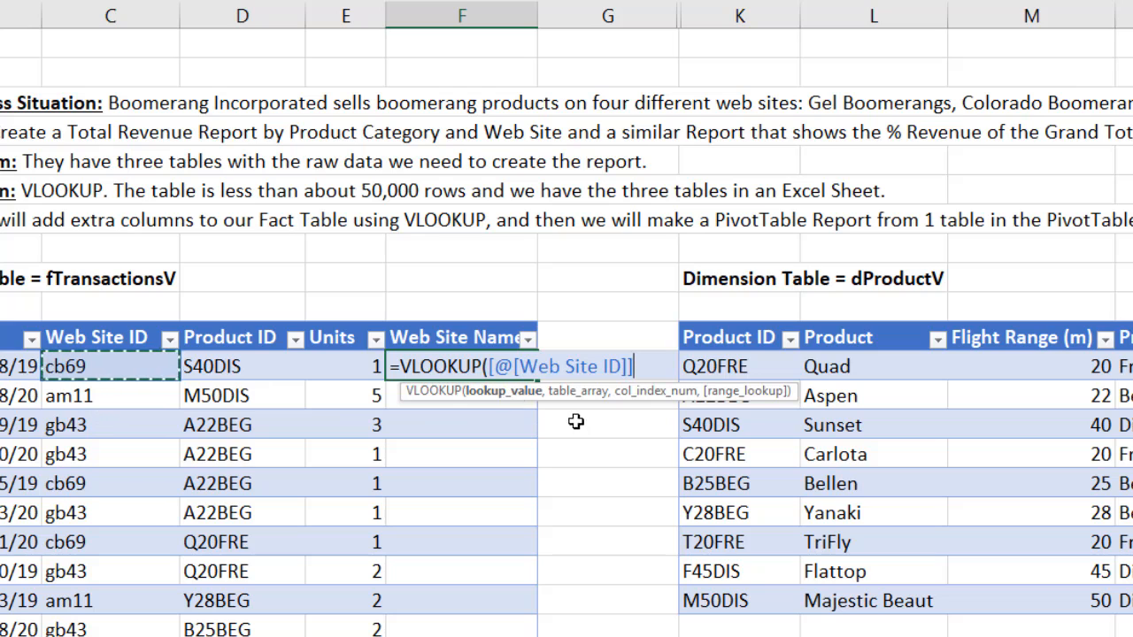
pyautogui.write(',')
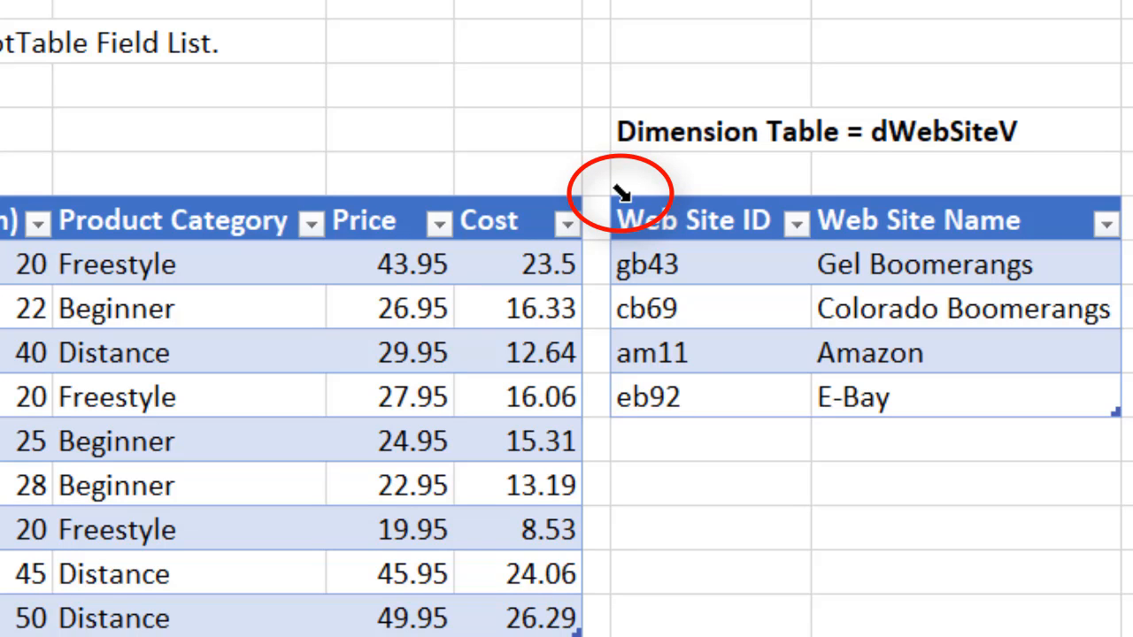
# Set the VLOOKUP's table array to the dWebSiteV table and its column index number to 2
pyautogui.click(622, 193)
pyautogui.hotkey('ctrl', 'c')
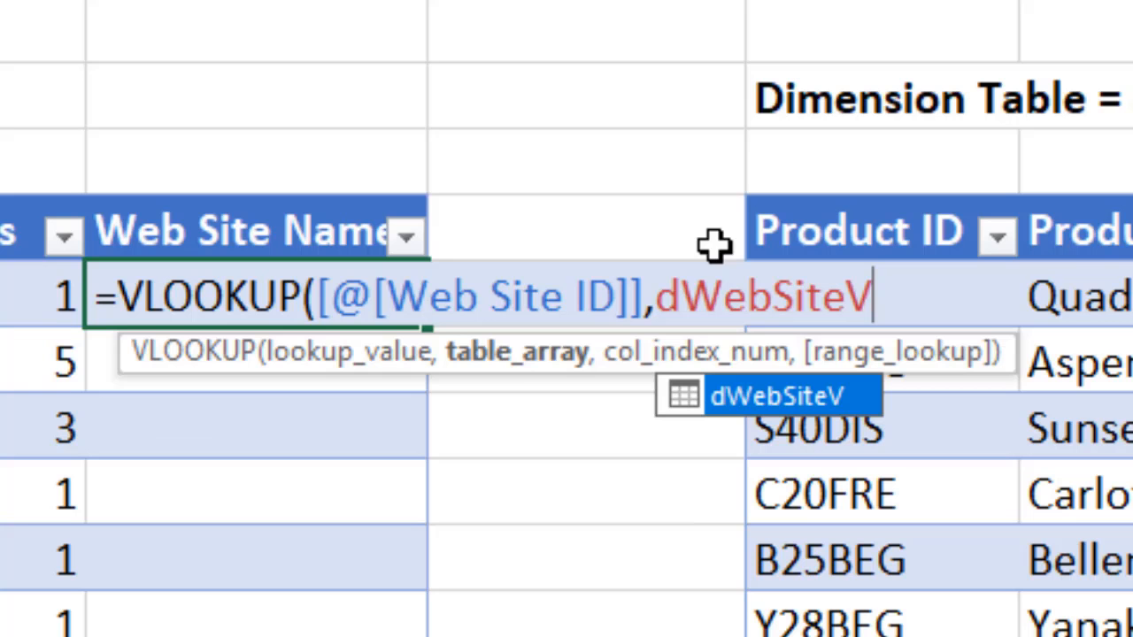
pyautogui.write(',')
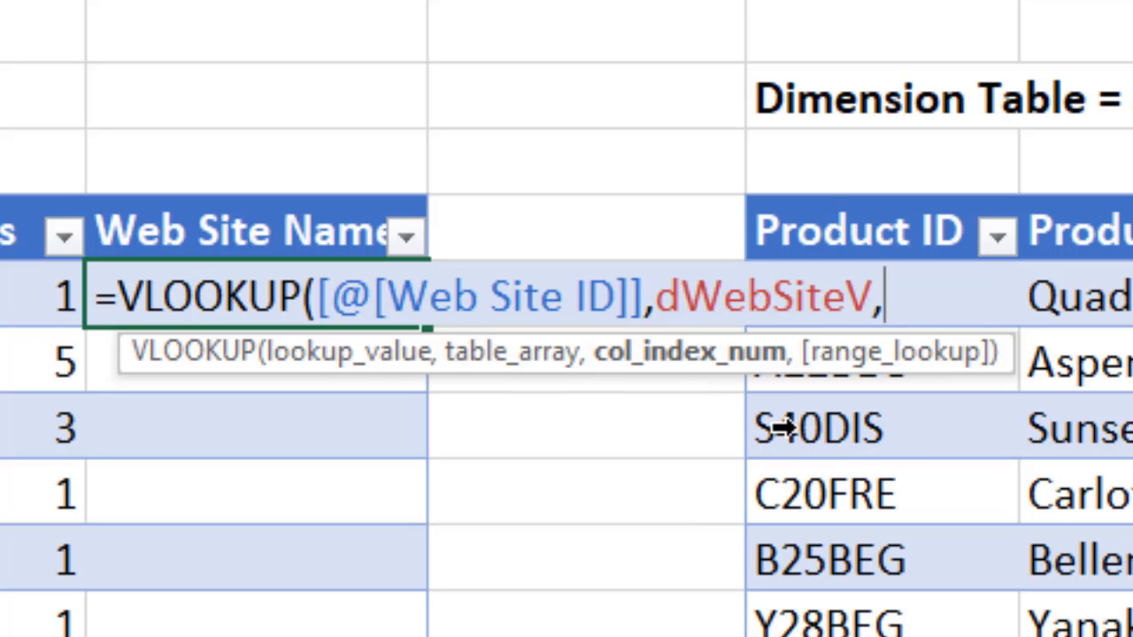
pyautogui.write('2')
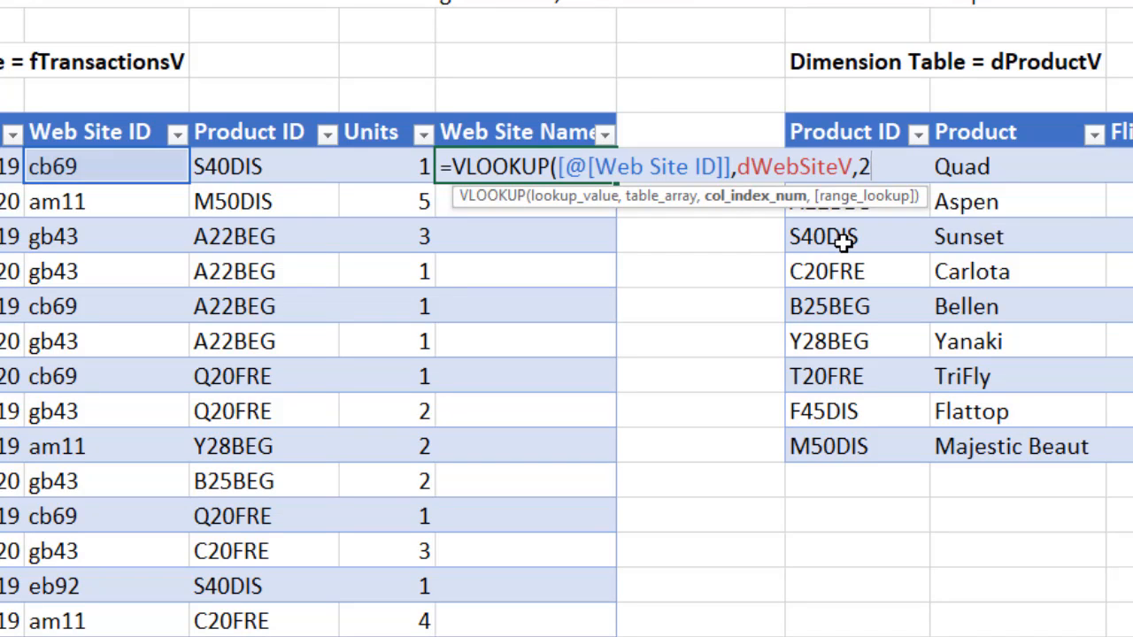
# Set the VLOOKUP's range lookup to 0 for an exact match and close the formula's parenthesis
pyautogui.write(',')
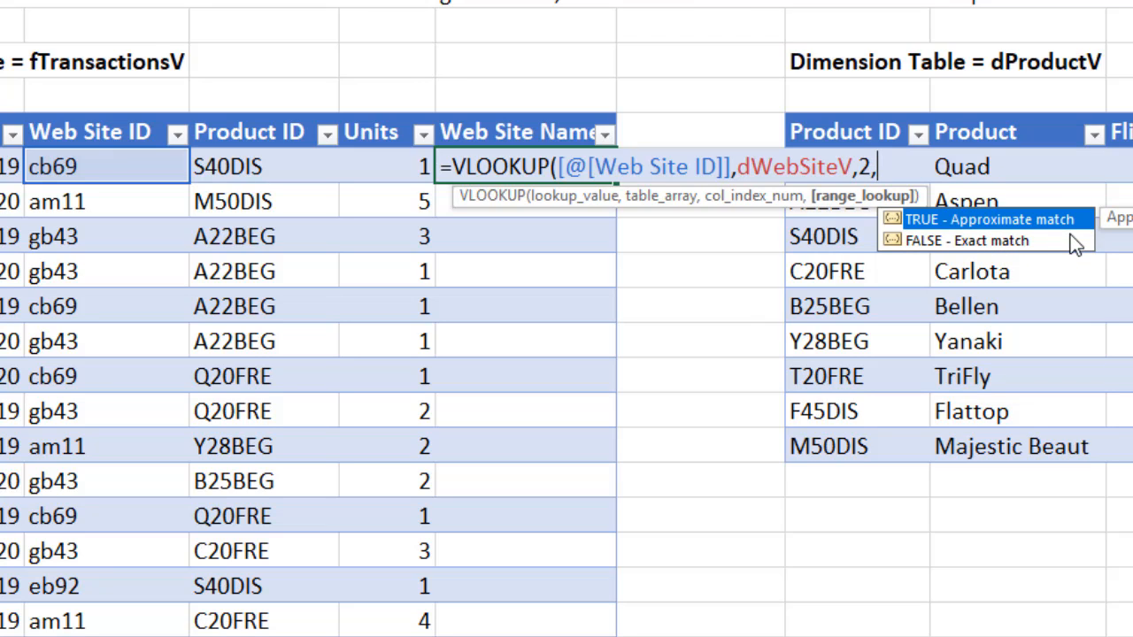
pyautogui.press('Down')
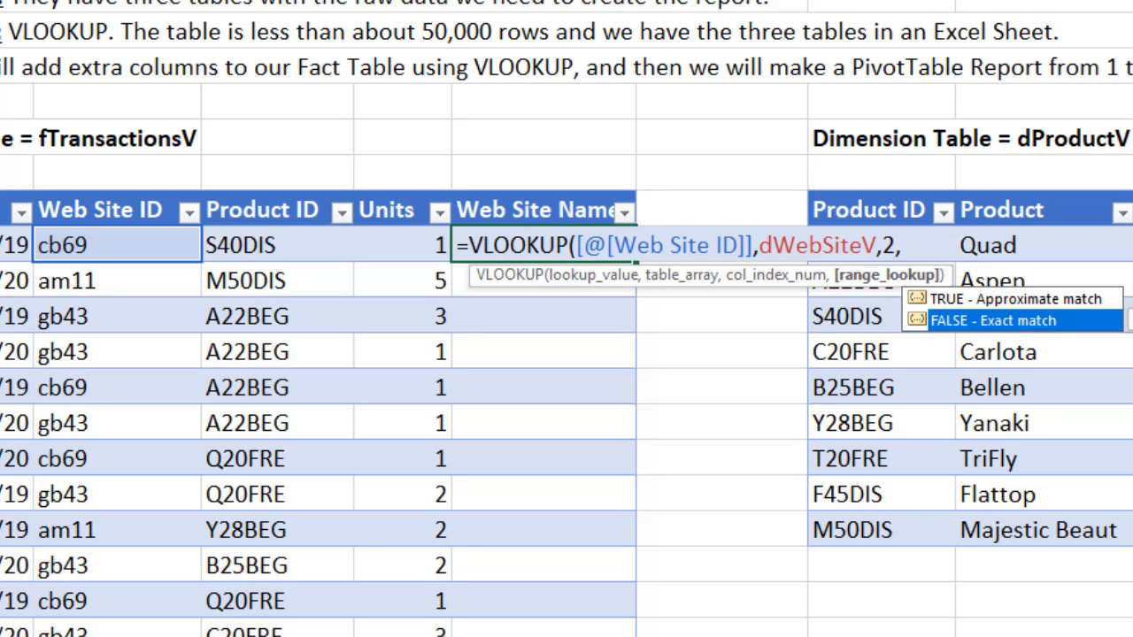
pyautogui.press('Up')
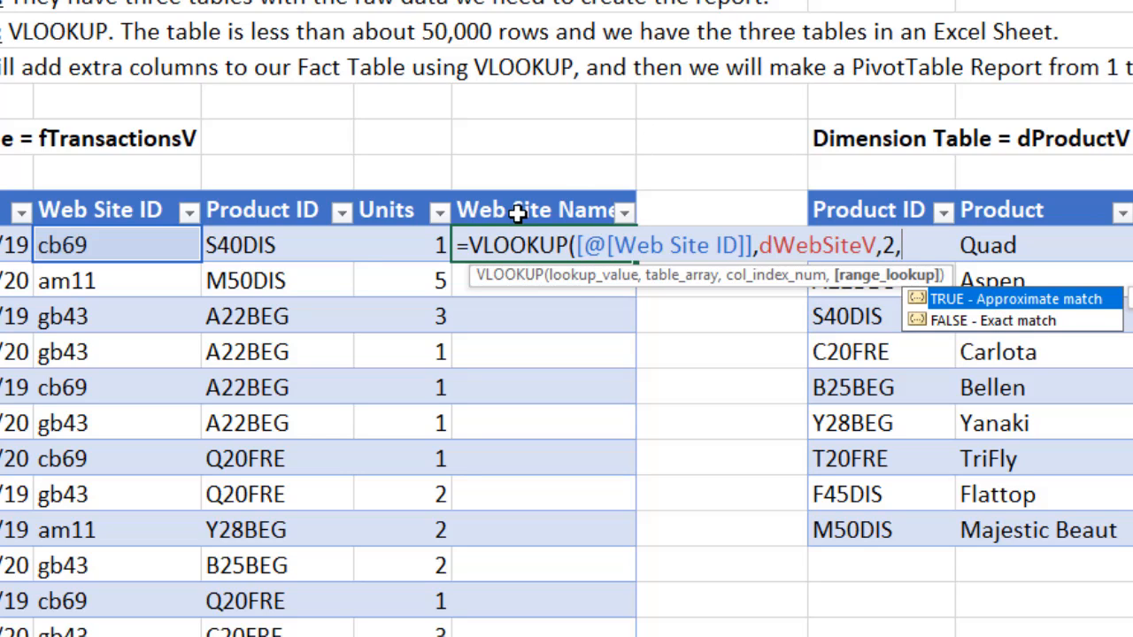
pyautogui.press('Down')
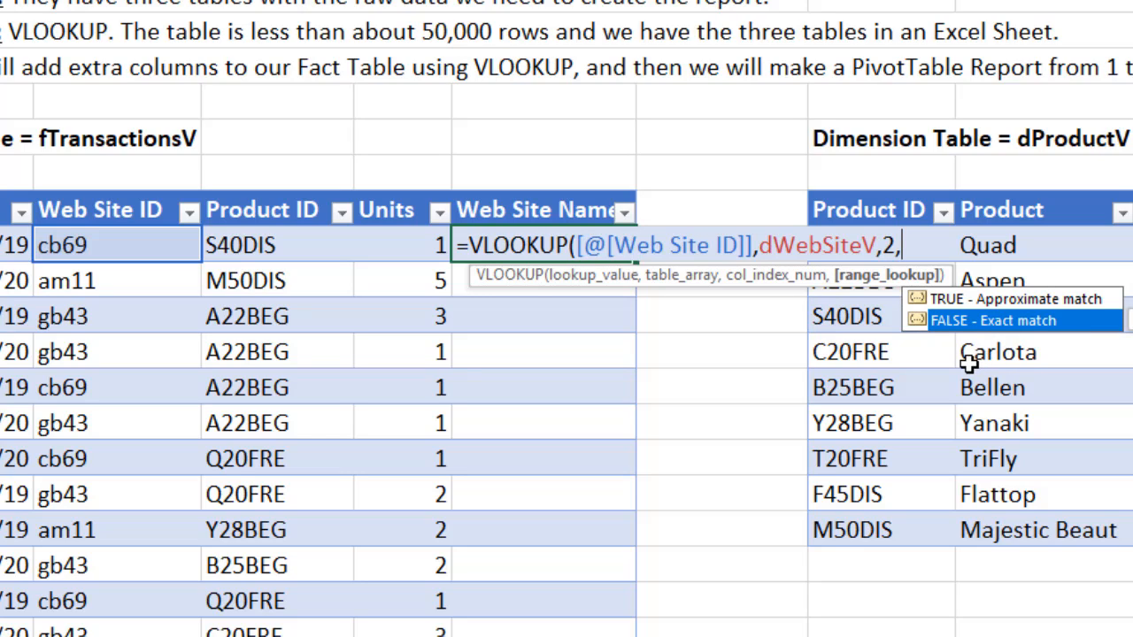
pyautogui.write('0')
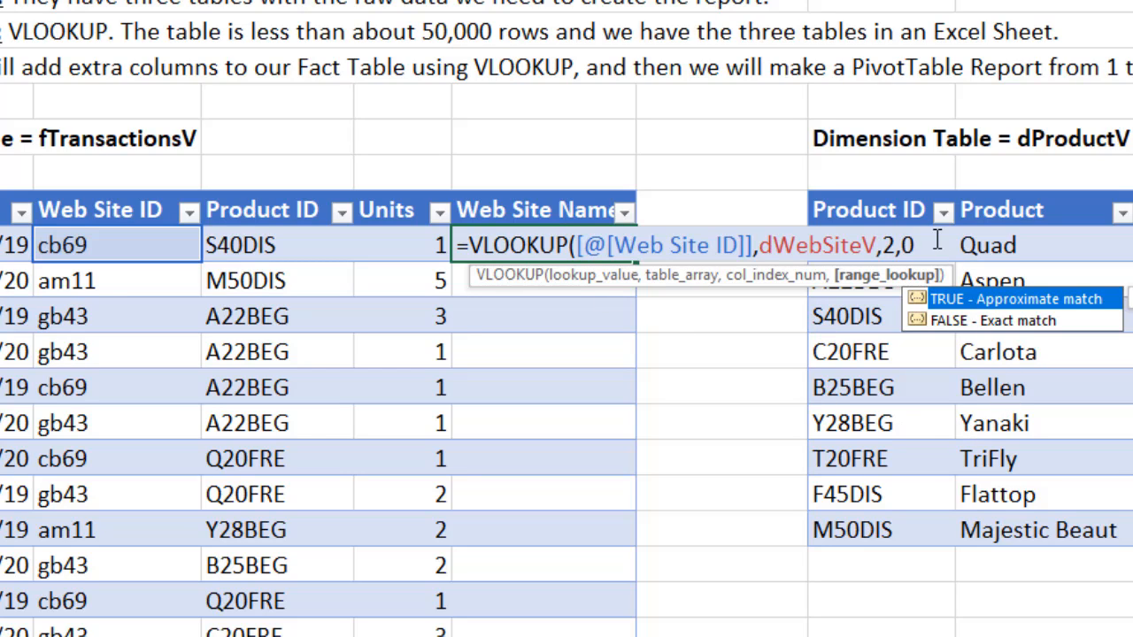
pyautogui.write(')')
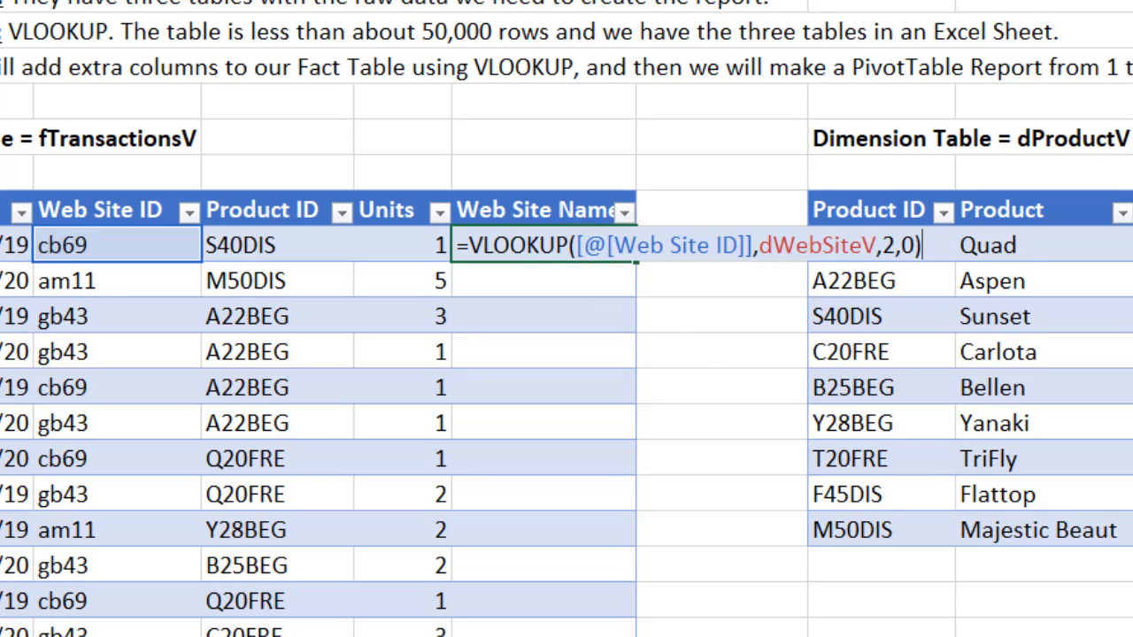
# Review the Web Site Name VLOOKUP's lookup value, range lookup, table array and column index number arguments against the tables
pyautogui.click(614, 250)
pyautogui.click(580, 278)
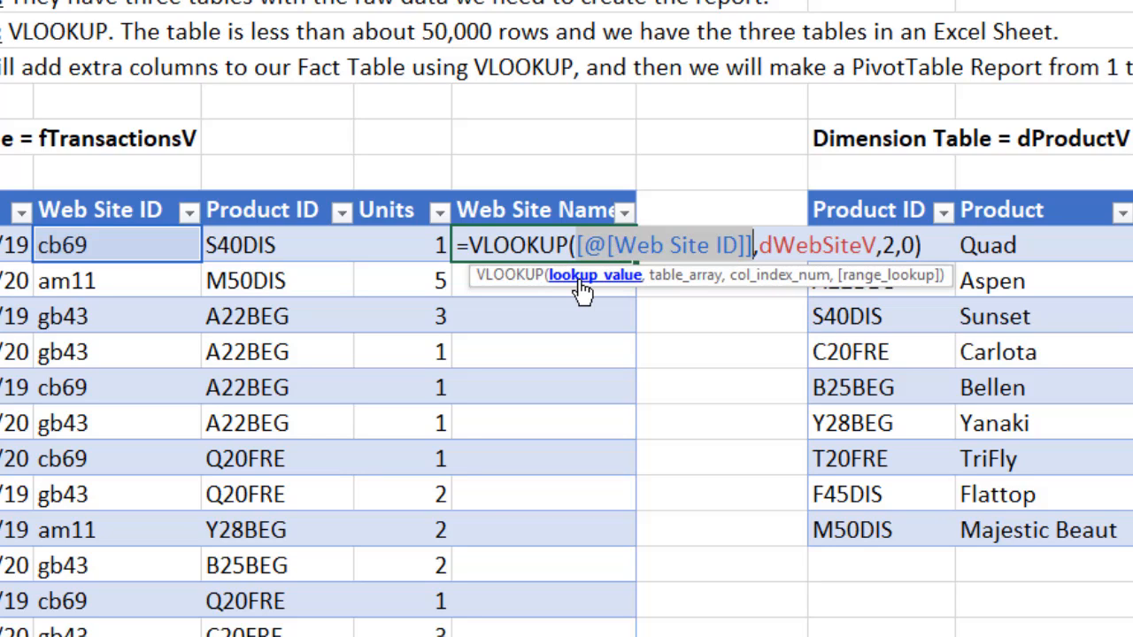
pyautogui.click(882, 282)
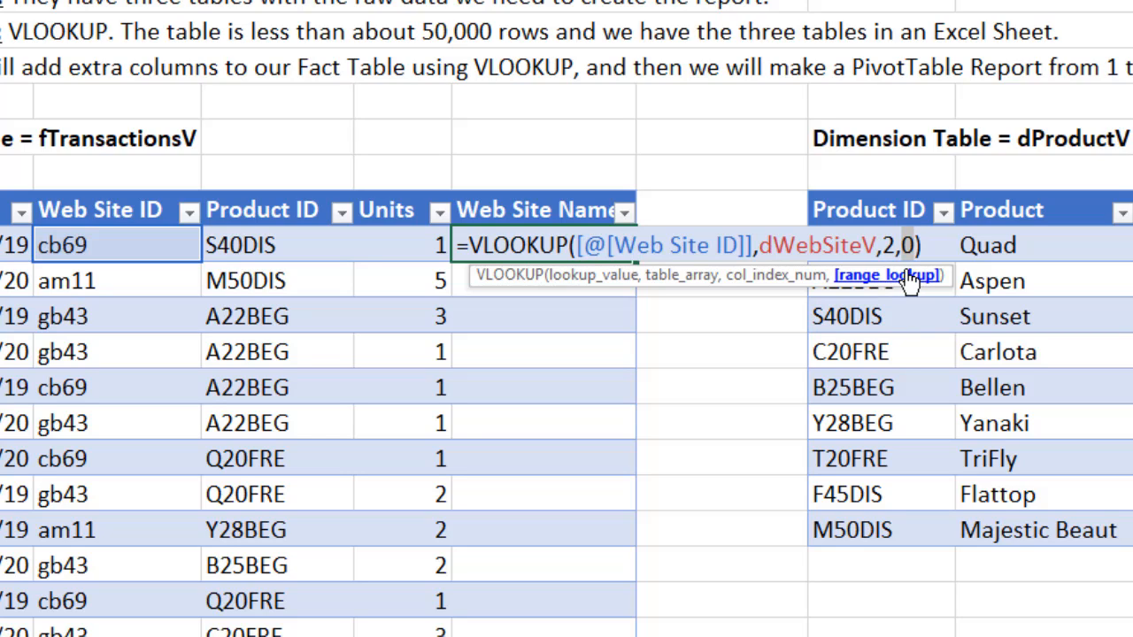
pyautogui.click(575, 283)
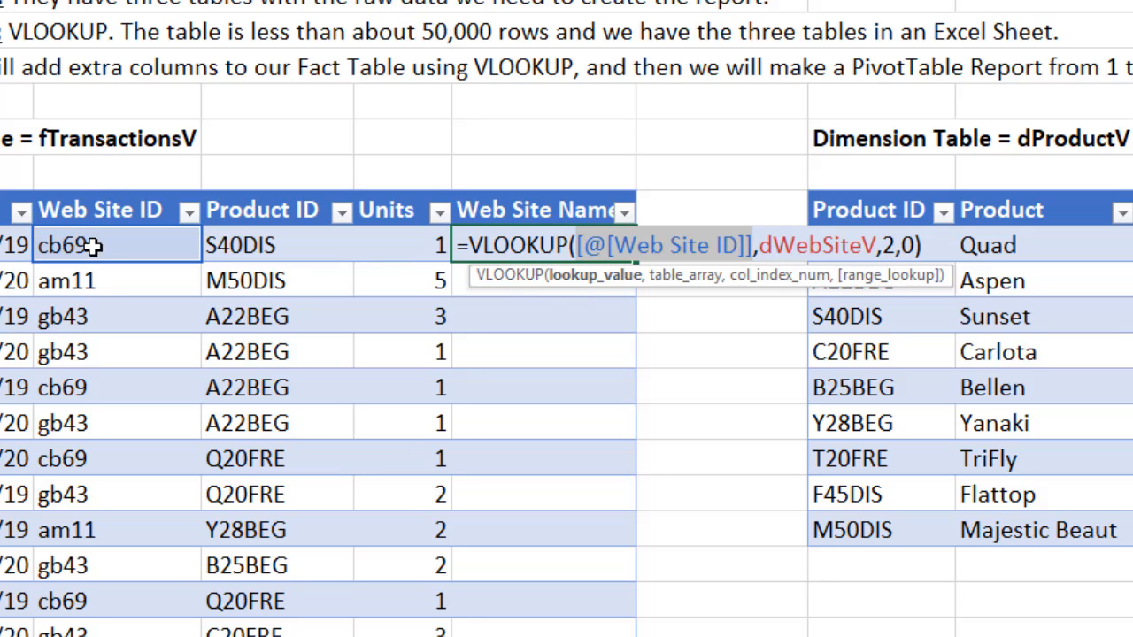
pyautogui.click(677, 284)
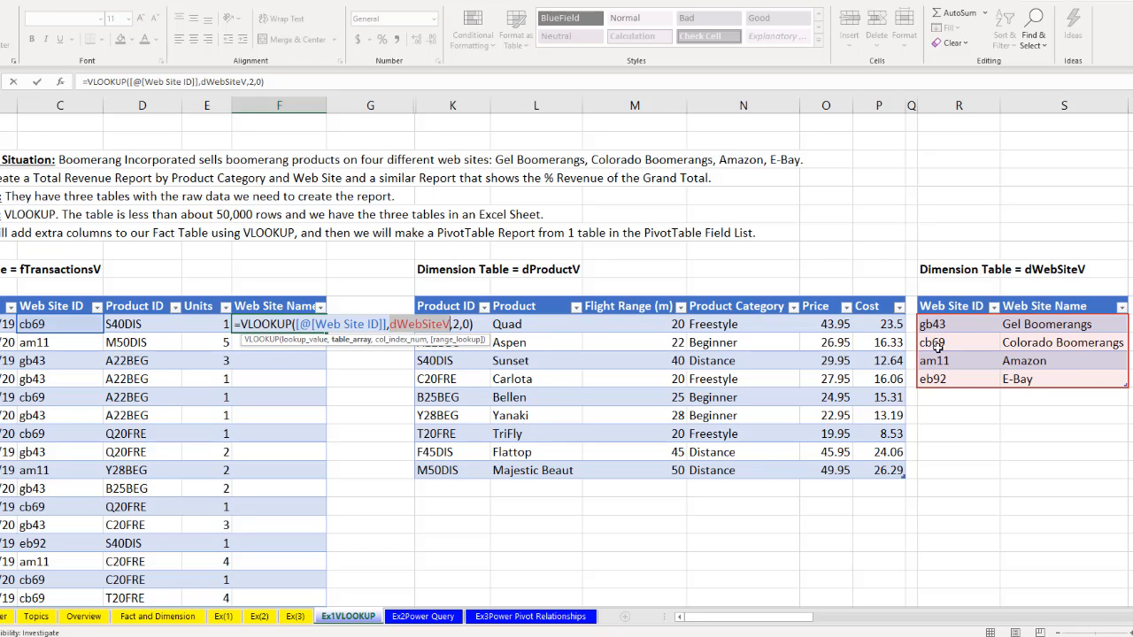
pyautogui.click(403, 340)
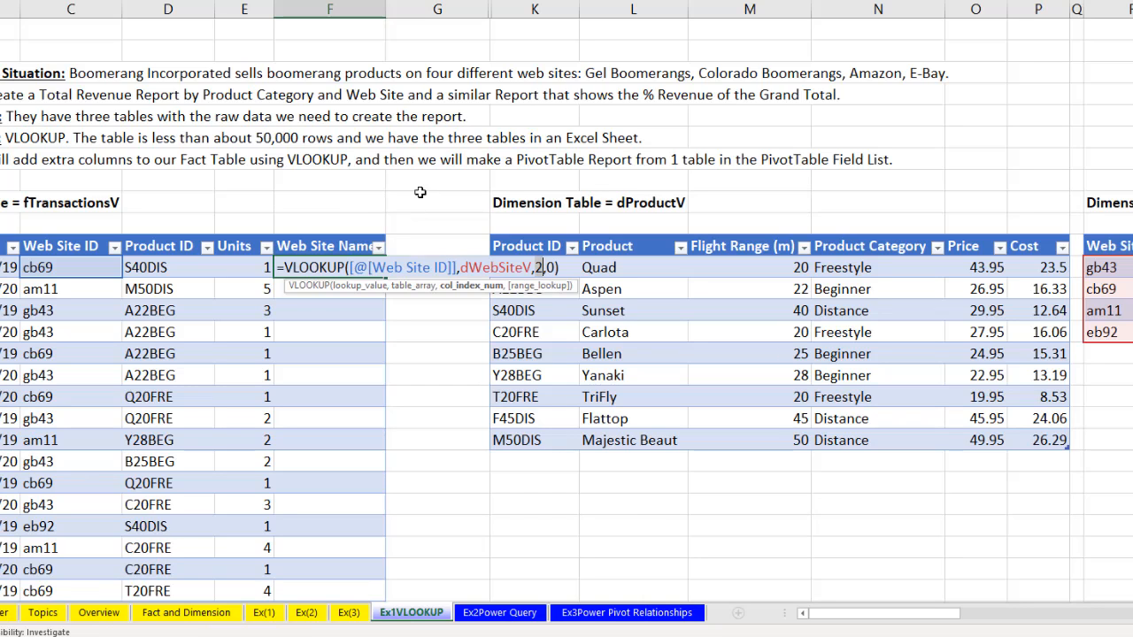
# Enter the Web Site Name formula and fit column F's width to its contents
pyautogui.press('Return')
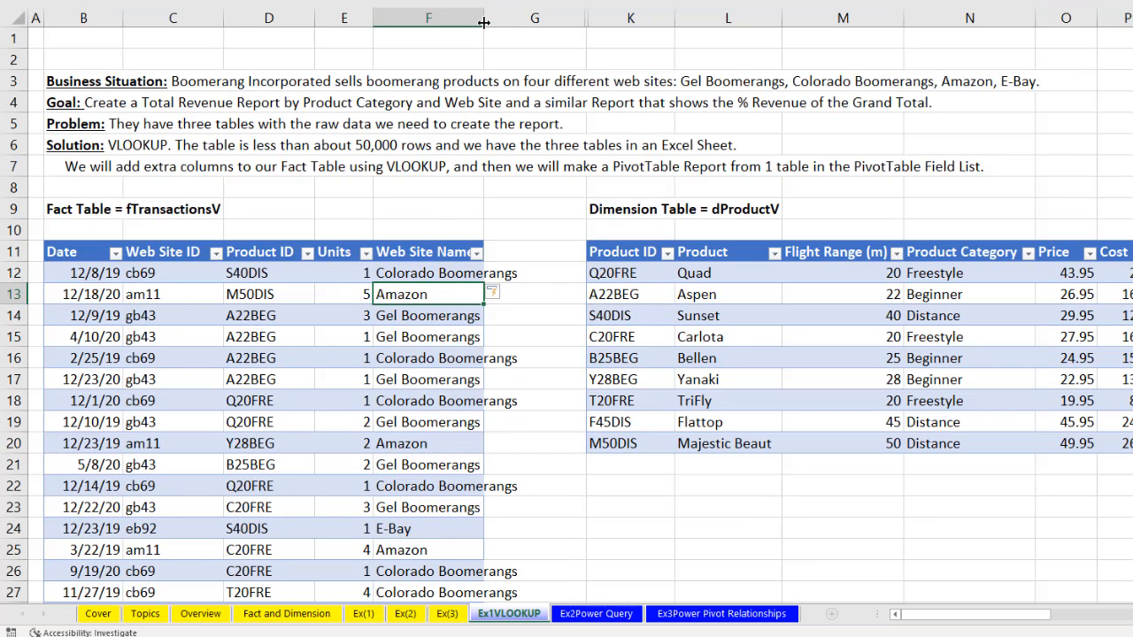
pyautogui.doubleClick(484, 19)
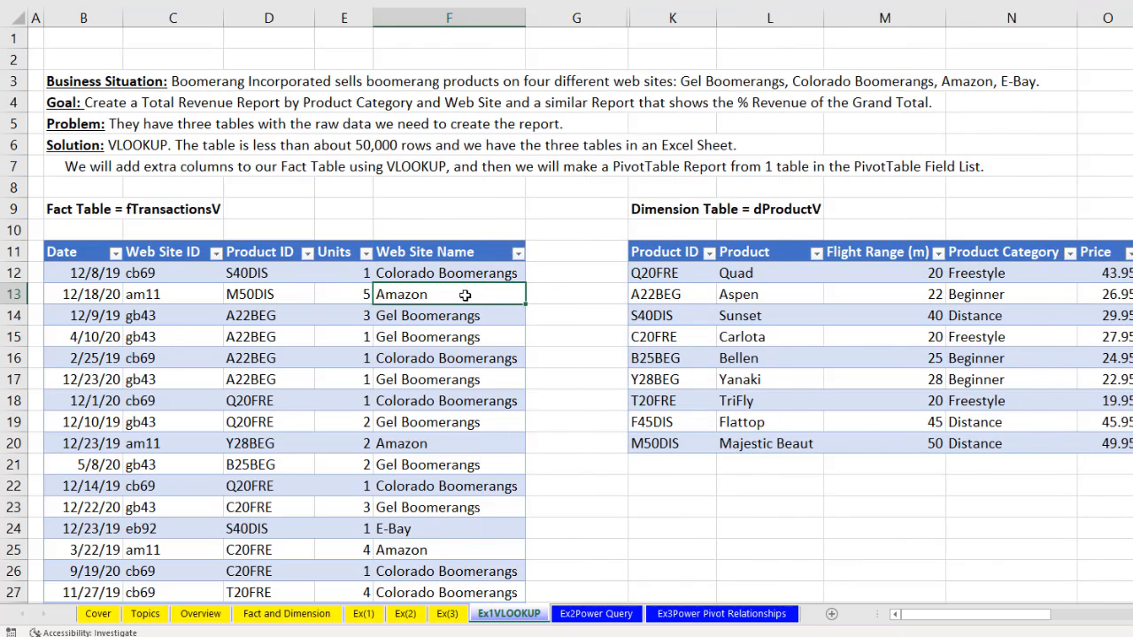
# Check the VLOOKUP formula in the last row of the Web Site Name column and return to the column's header
pyautogui.hotkey('ctrl', 'Down')
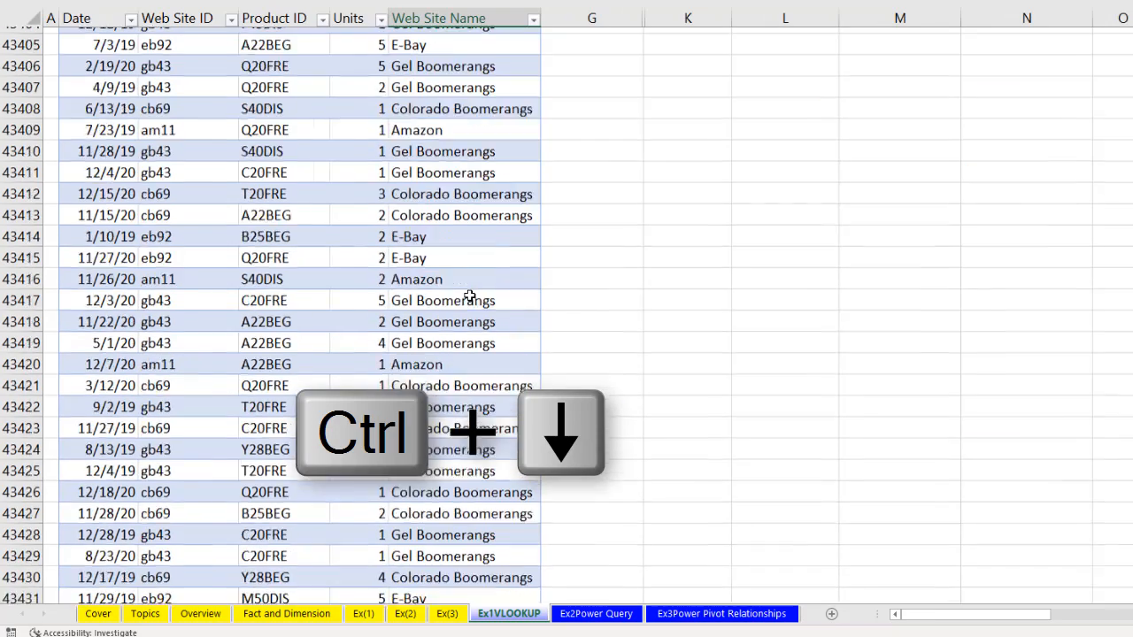
pyautogui.scroll(-3, 540, 392)
pyautogui.scroll(-2, 509, 354)
pyautogui.press('F2')
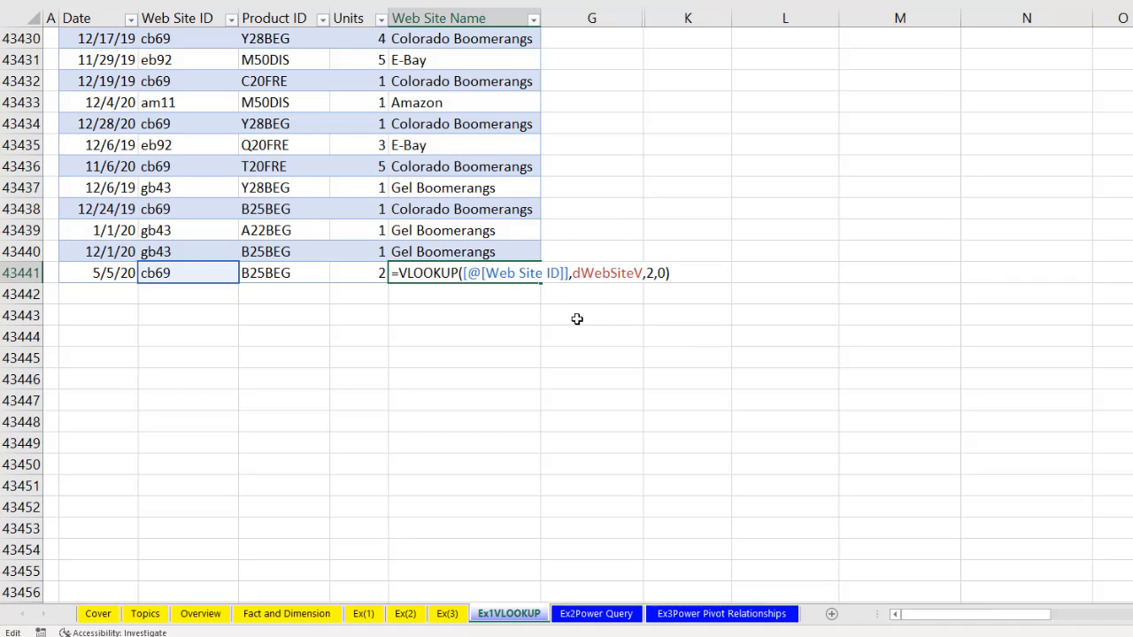
pyautogui.hotkey('ctrl', 'Return')
pyautogui.hotkey('ctrl', 'Up')
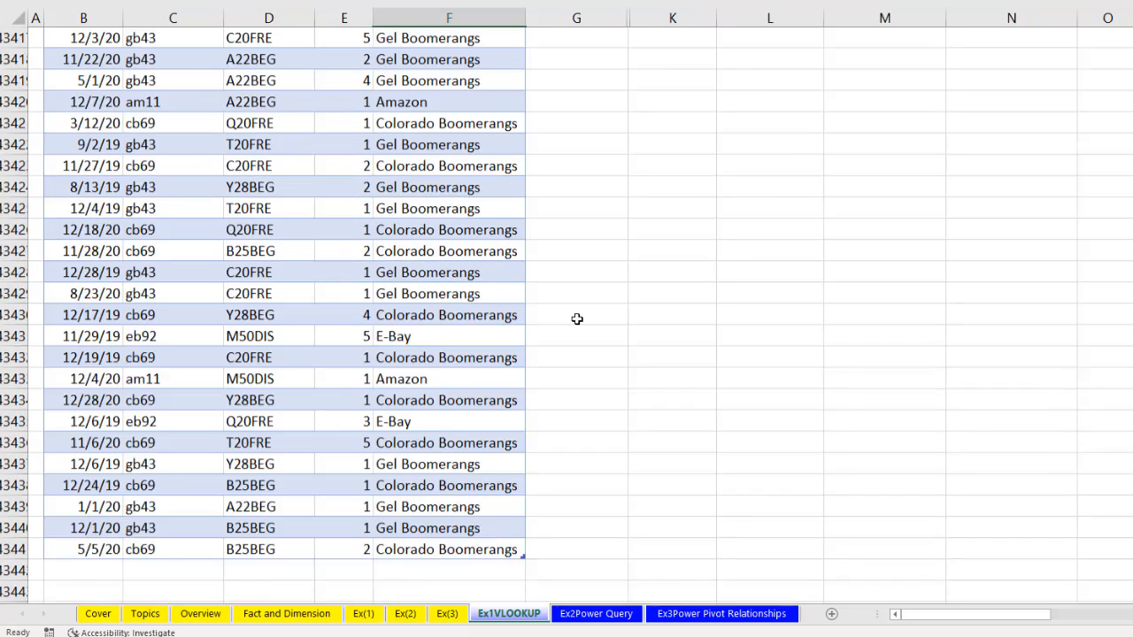
pyautogui.scroll(3, 576, 319)
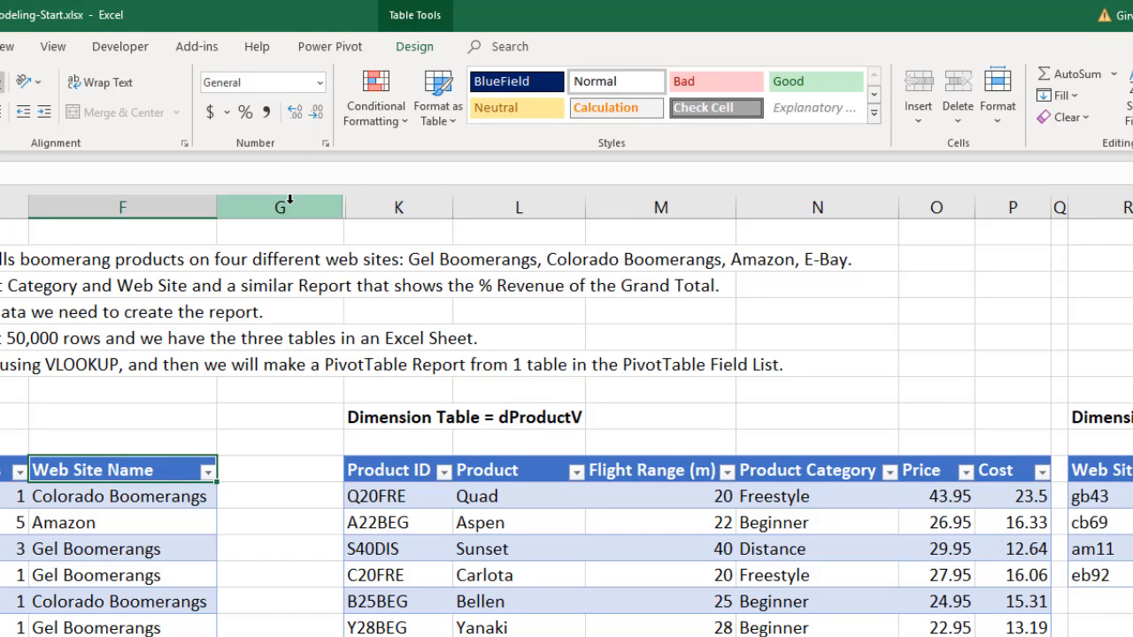
# Unhide the hidden columns between G and K and narrow column J
pyautogui.moveTo(292, 202); pyautogui.dragTo(374, 207)
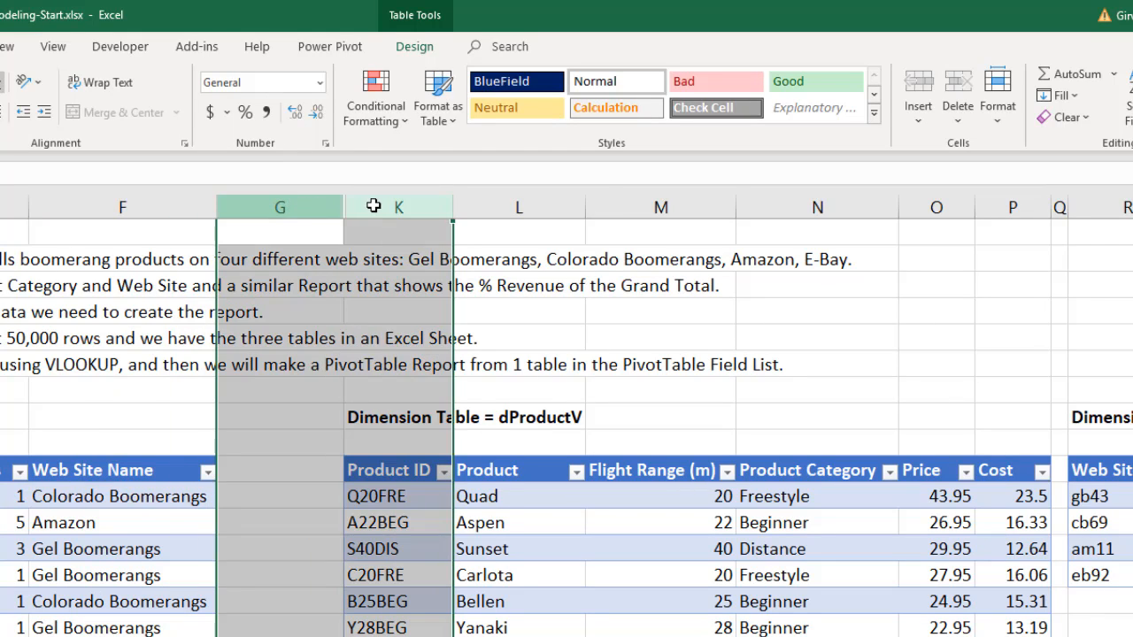
pyautogui.rightClick(366, 215)
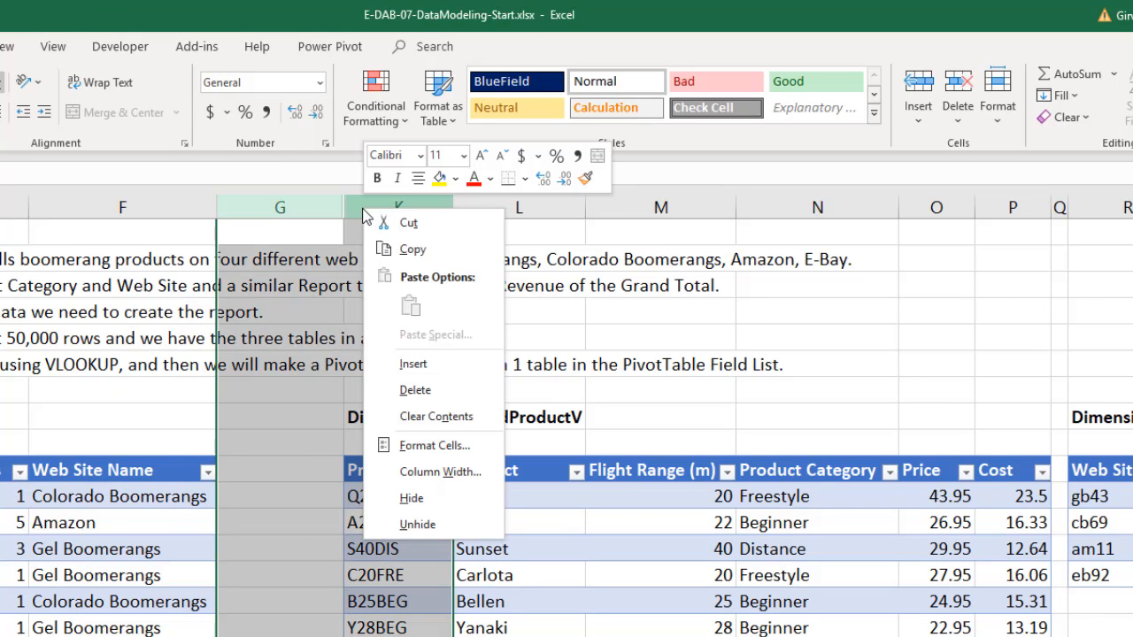
pyautogui.click(418, 524)
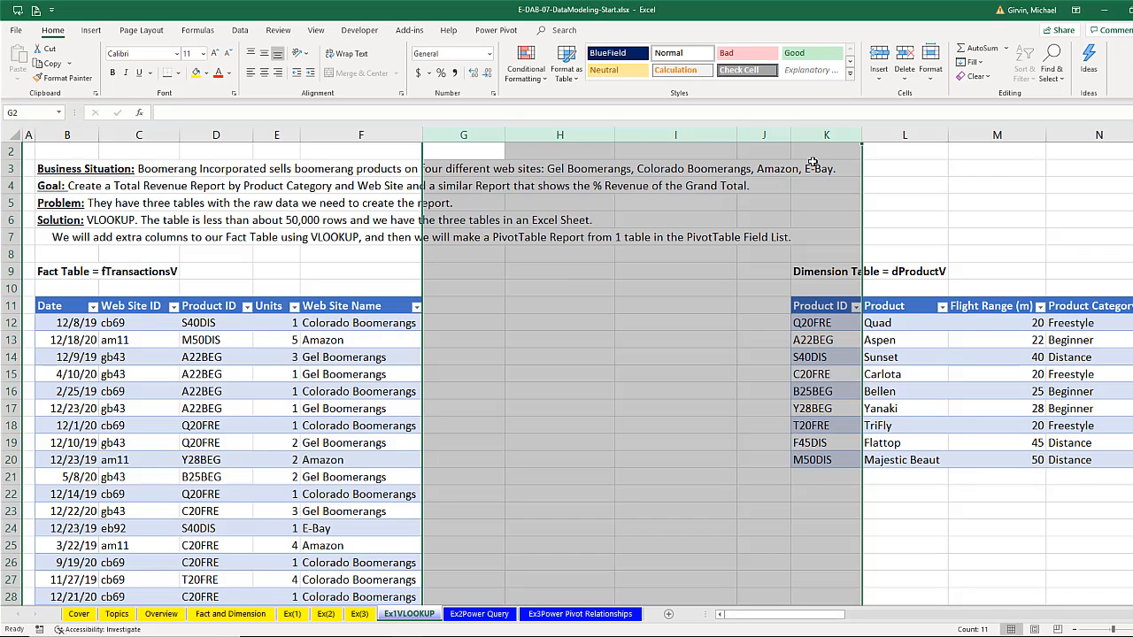
pyautogui.click(765, 134)
pyautogui.moveTo(790, 135); pyautogui.dragTo(746, 131)
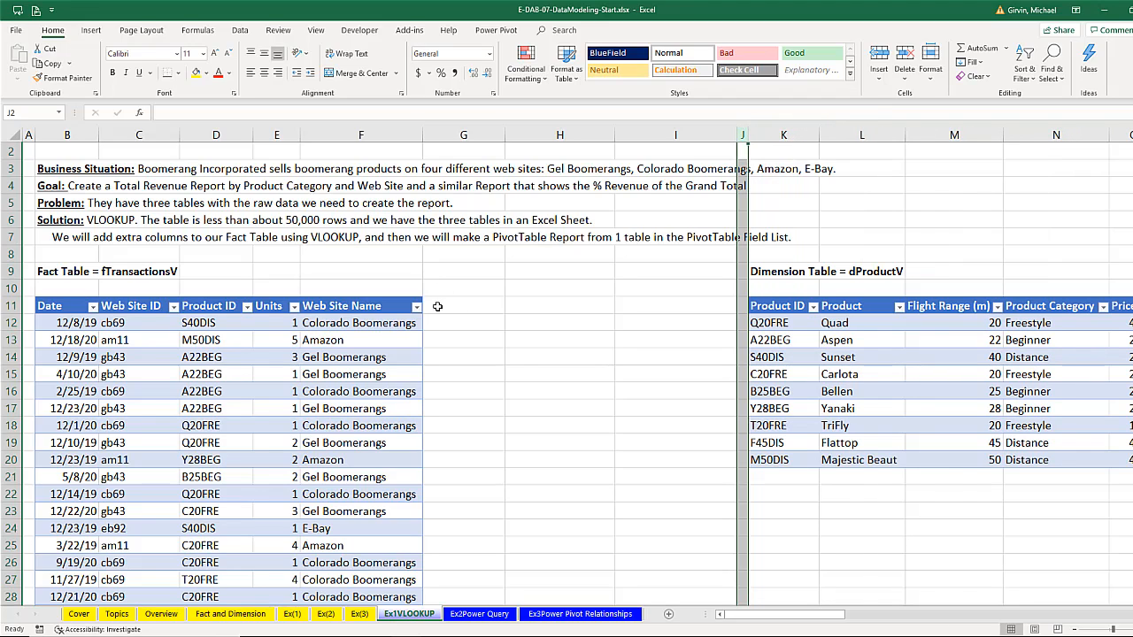
# Add a column headed "Product Catgeory" to the fact table, directly after Web Site Name
pyautogui.click(447, 306)
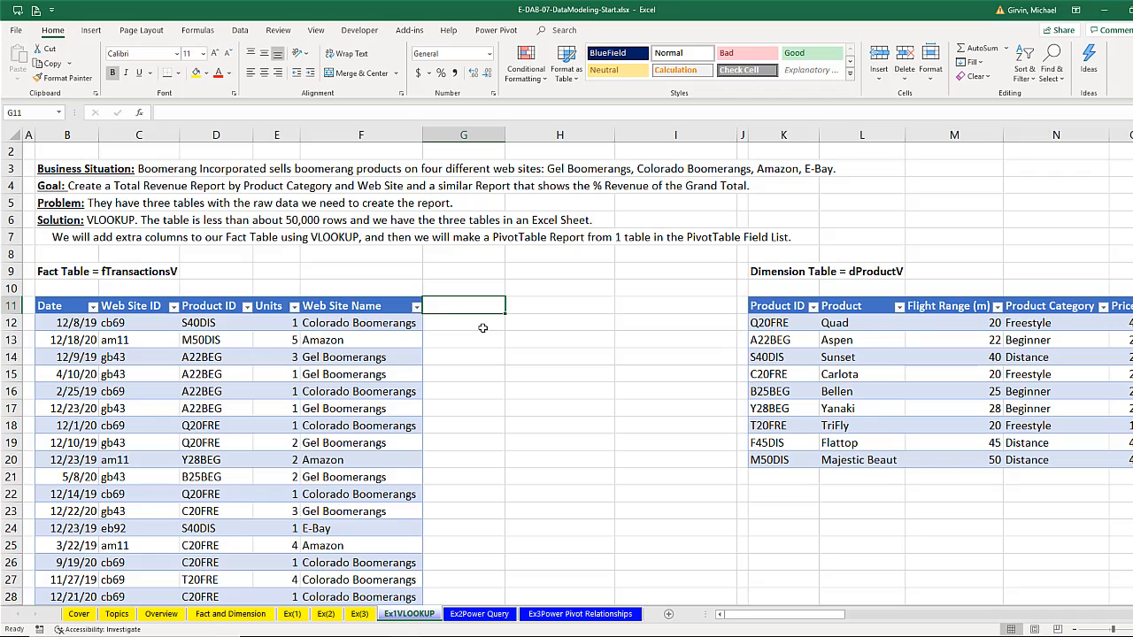
pyautogui.write('Product Catgeory')
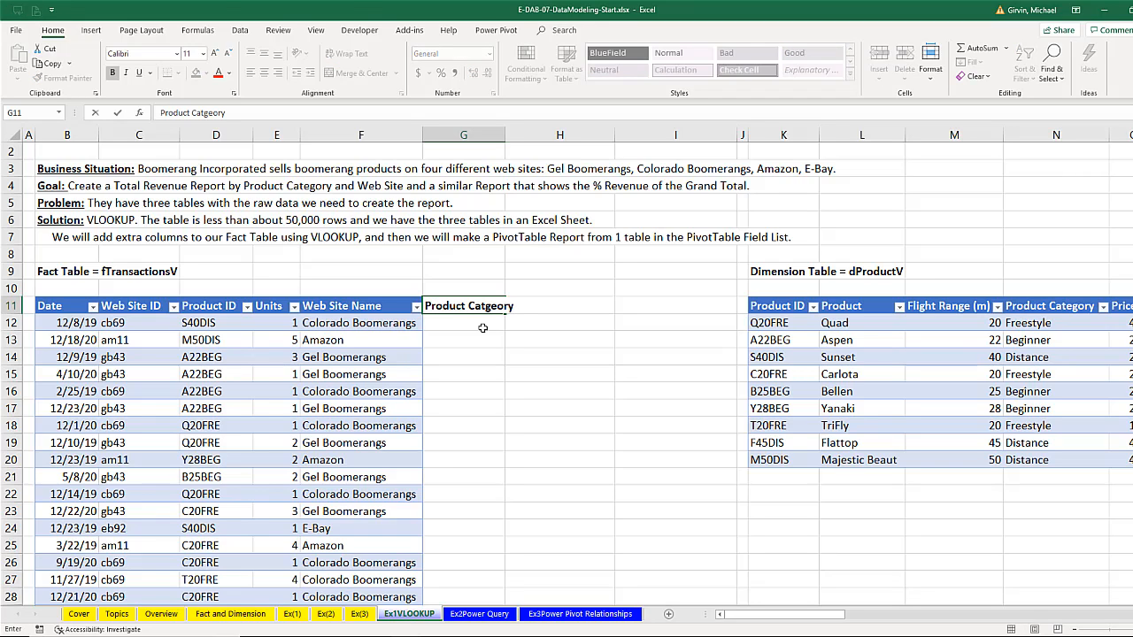
pyautogui.press('Return')
# Start a VLOOKUP formula in the first row of the new category column, using that row's Product ID as the lookup value
pyautogui.write('=vl')
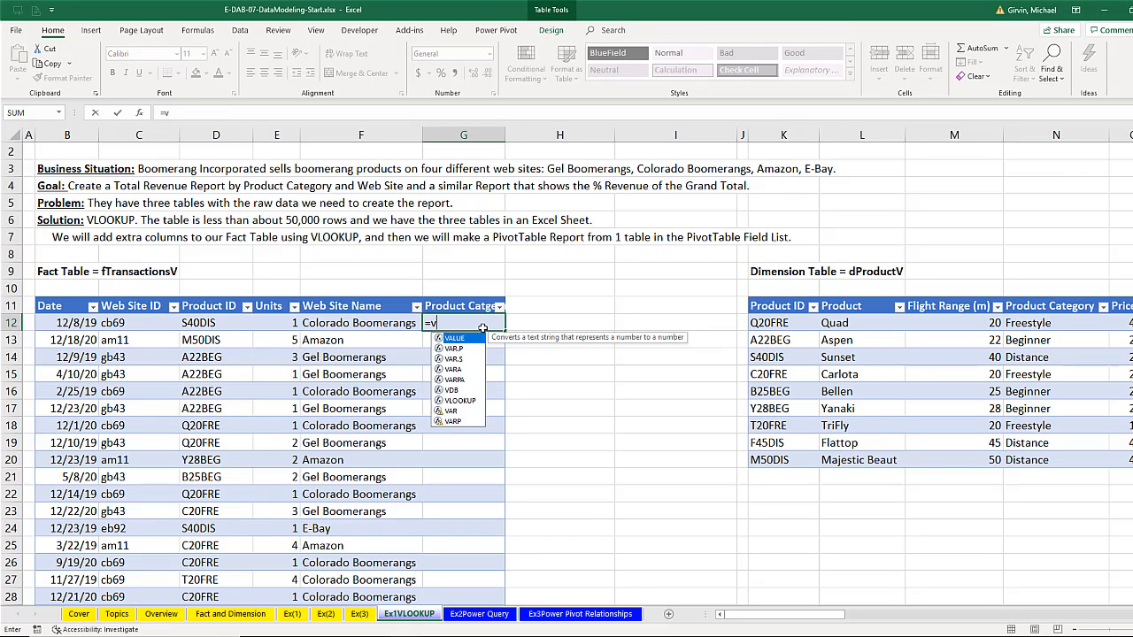
pyautogui.press('Tab')
pyautogui.press('Left')
pyautogui.press('Left')
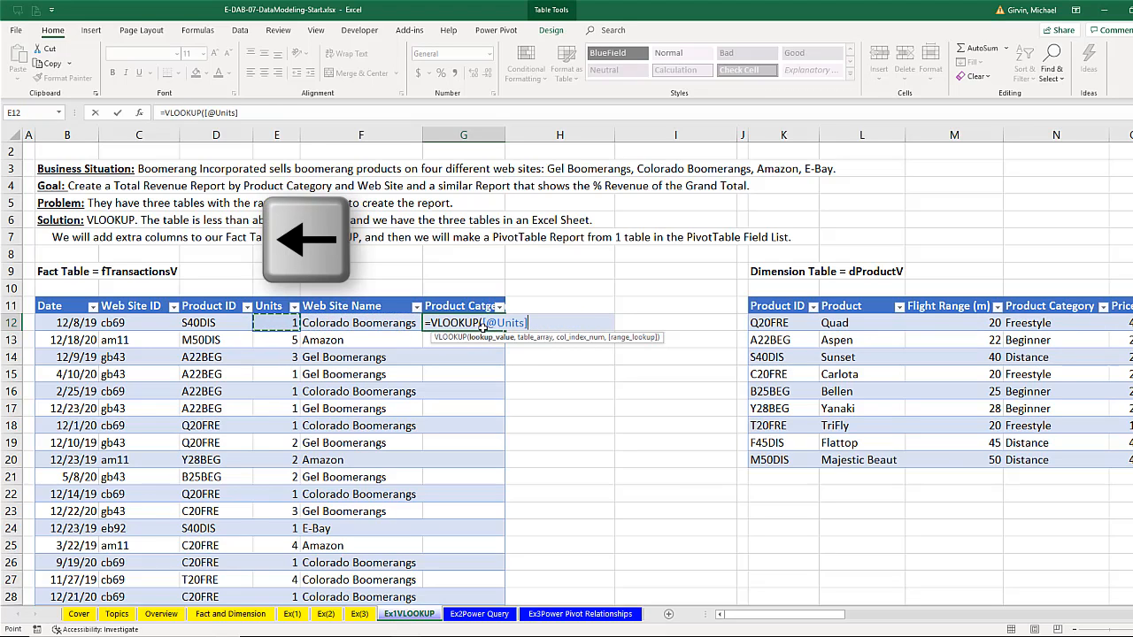
pyautogui.press('Left')
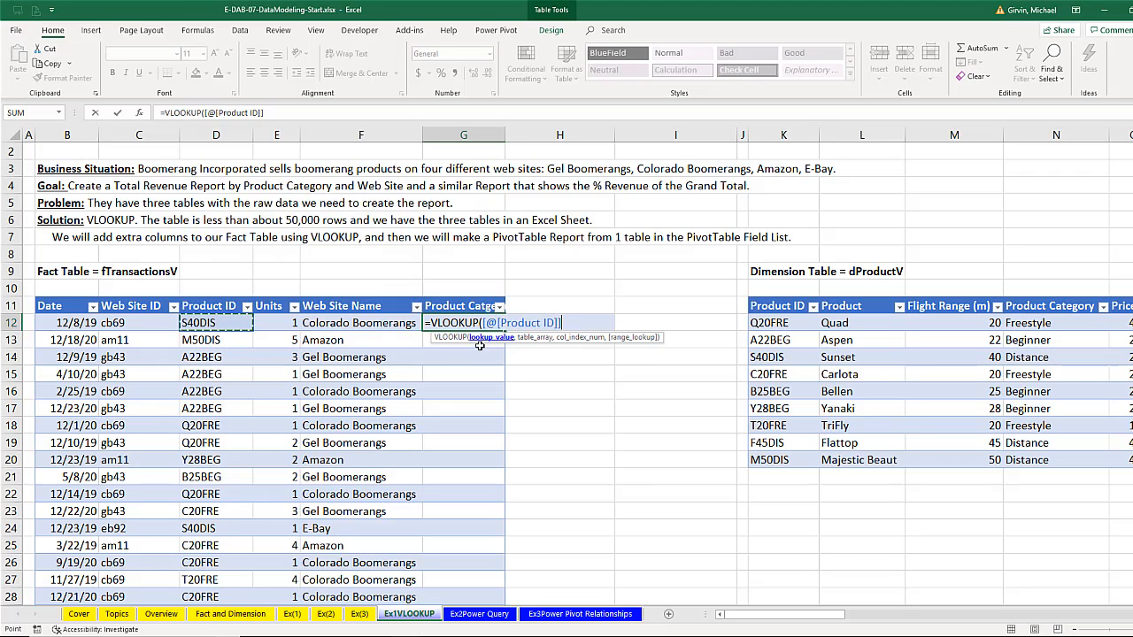
pyautogui.write(',')
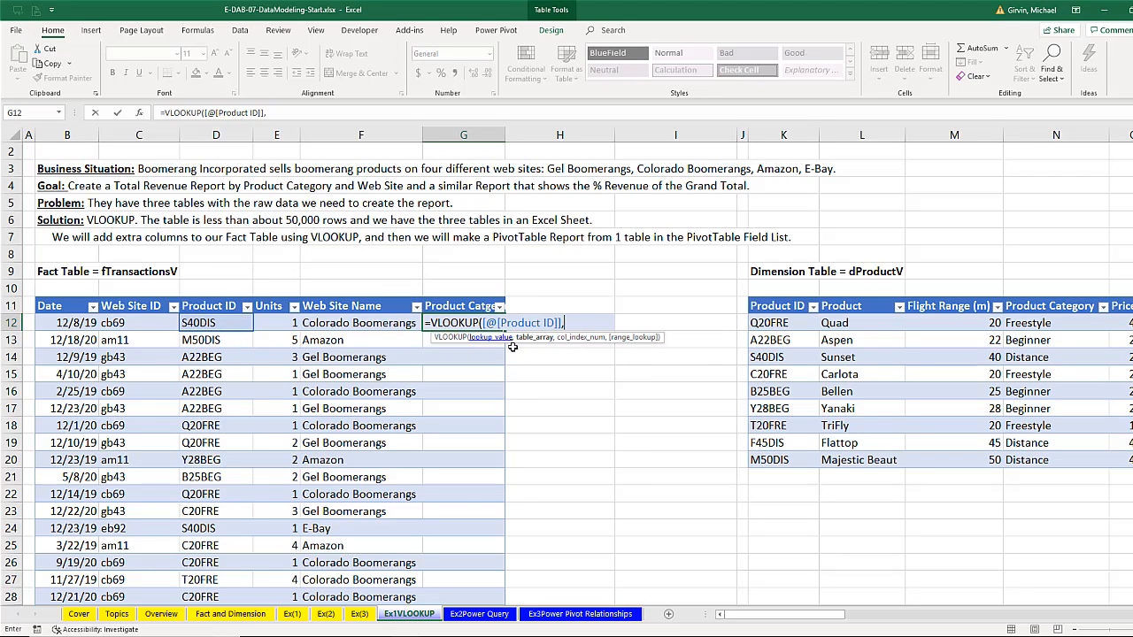
# Complete the category VLOOKUP with table array dProductV, column index number 5 and range lookup 0, and enter it
pyautogui.click(749, 296)
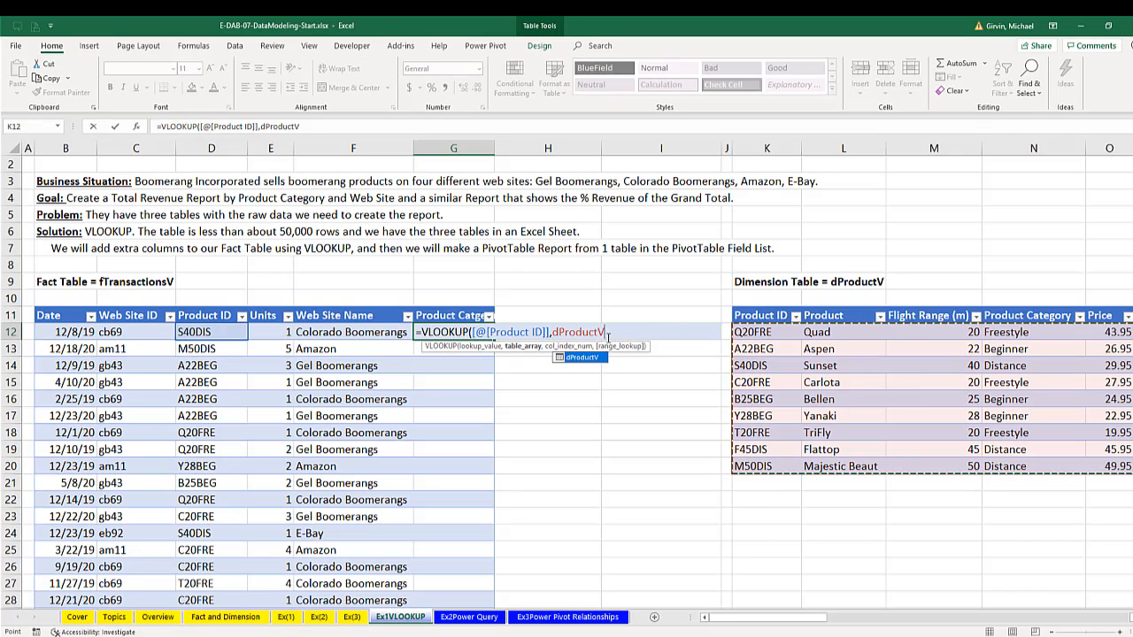
pyautogui.write(',')
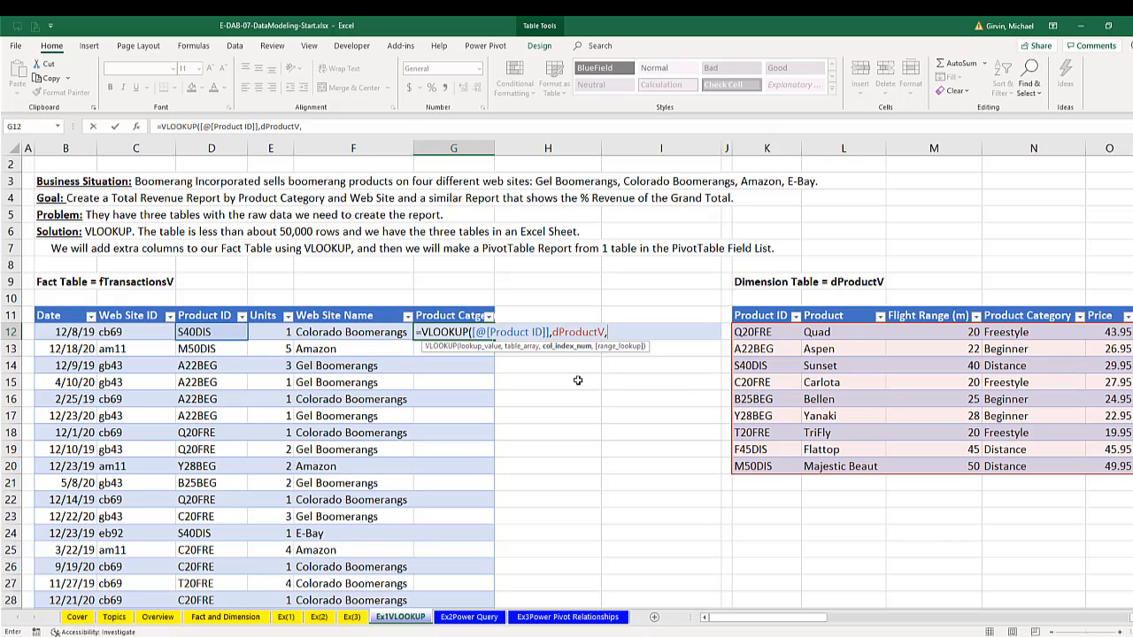
pyautogui.write('5,')
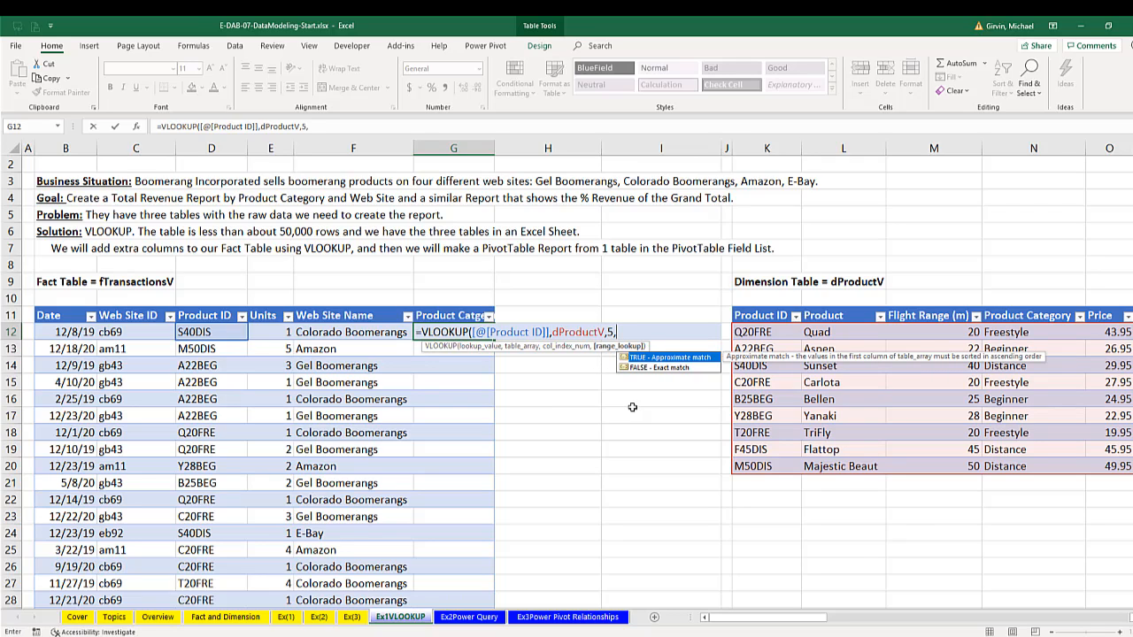
pyautogui.write('0)')
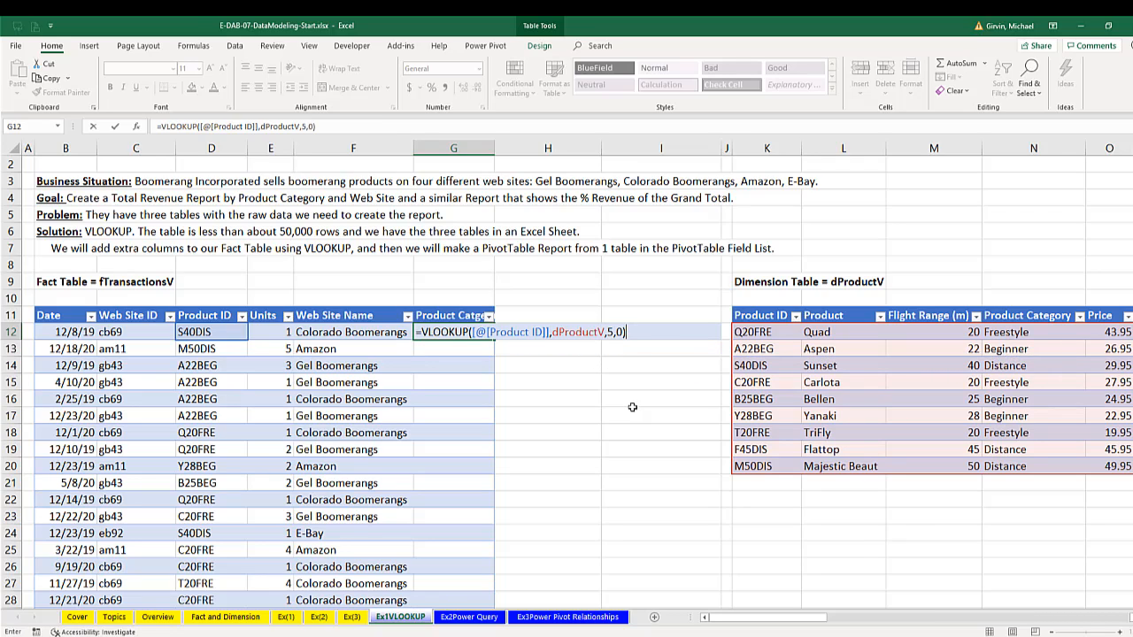
pyautogui.press('Return')
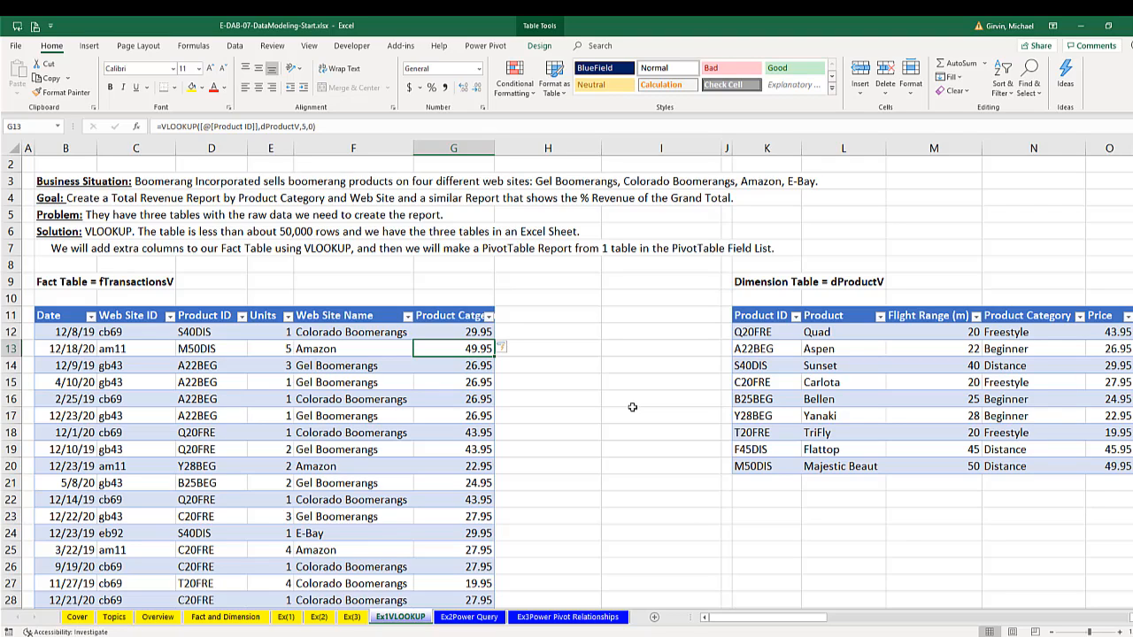
# Change the column index number to 4 in the category column's first-row VLOOKUP and re-enter the formula
pyautogui.click(464, 333)
pyautogui.press('F2')
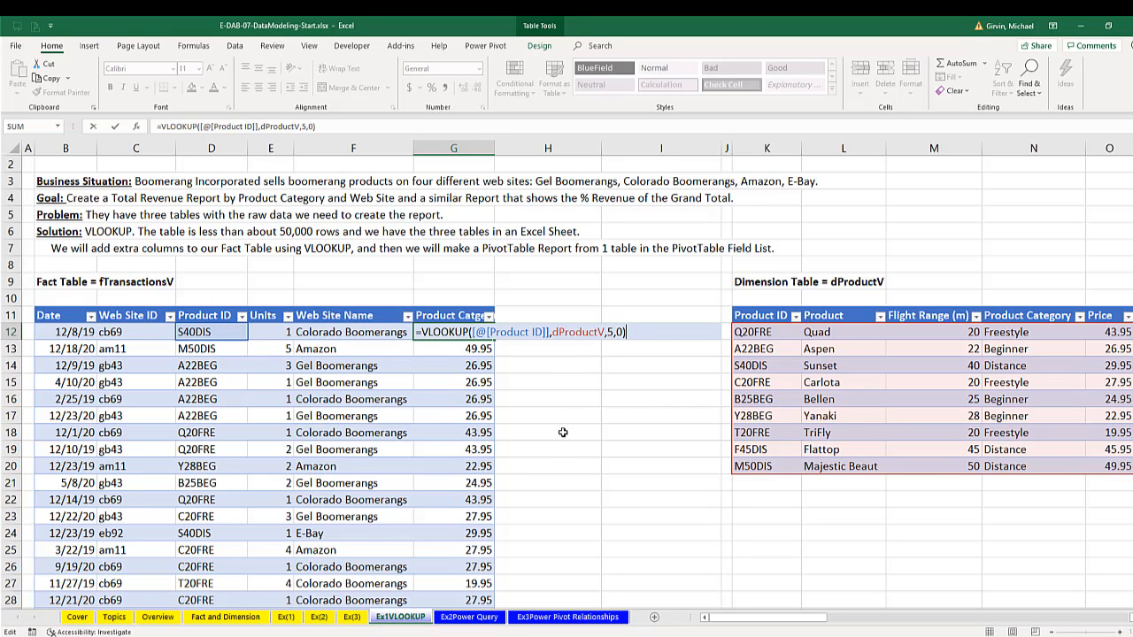
pyautogui.click(613, 332)
pyautogui.press('BackSpace')
pyautogui.write('4')
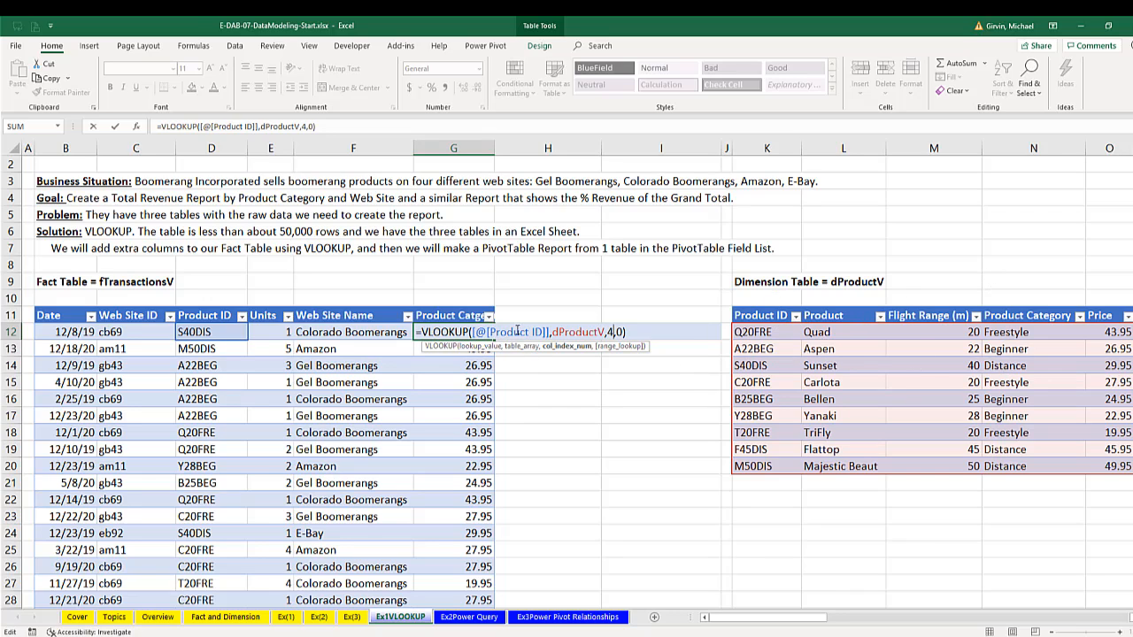
pyautogui.press('Return')
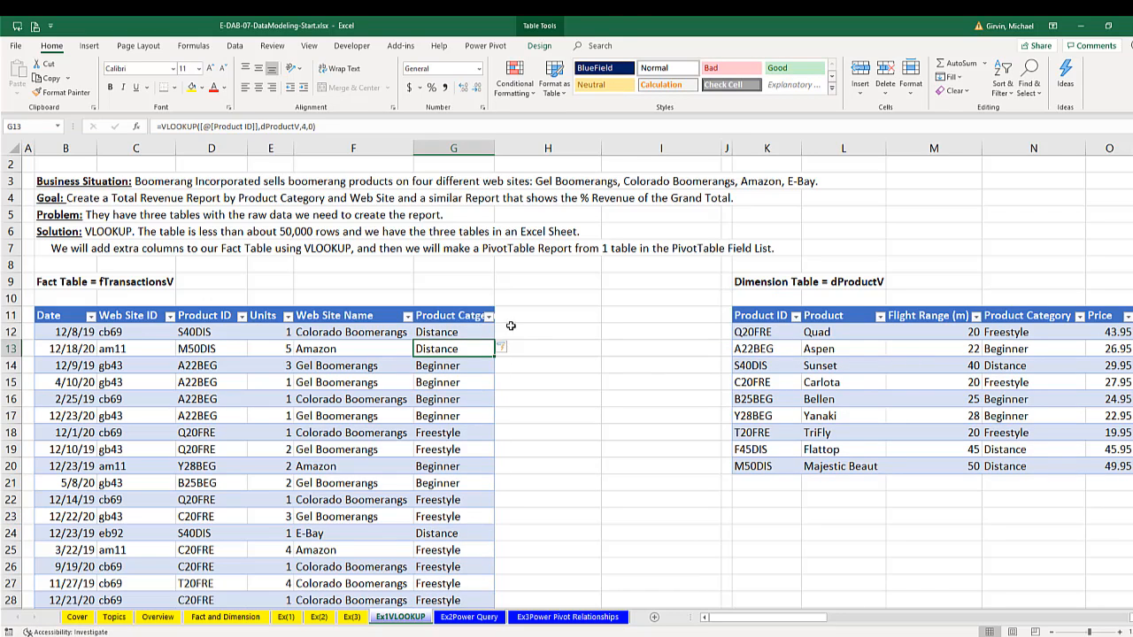
# Add a Price column to the fact table, directly after the product category column
pyautogui.click(511, 316)
pyautogui.write('Pr')
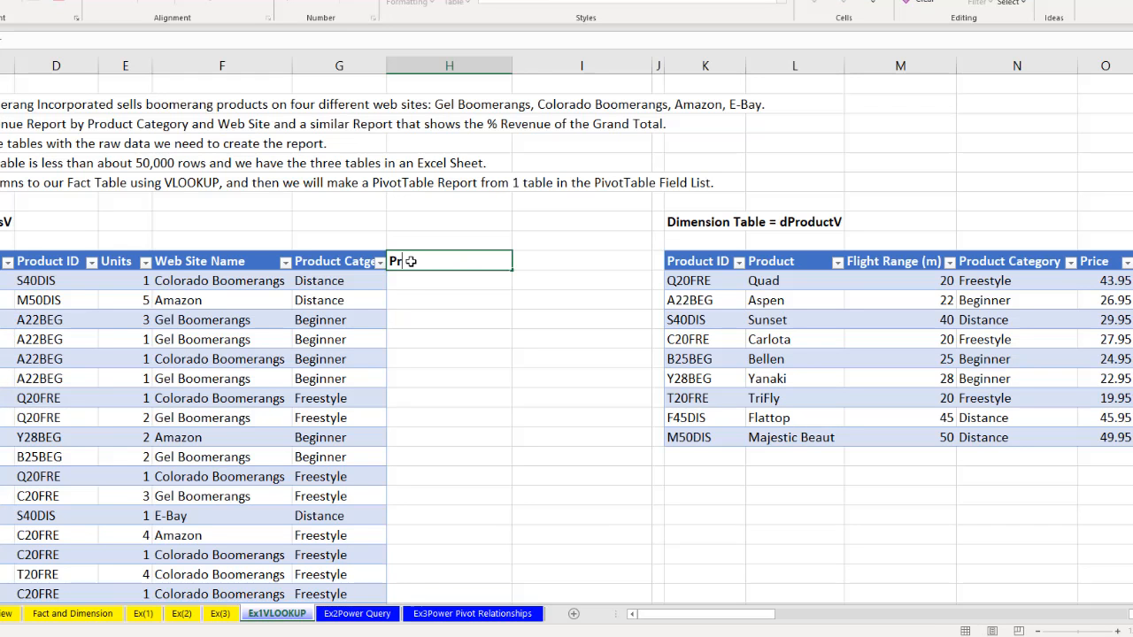
pyautogui.write('ice')
pyautogui.press('Return')
# Start a VLOOKUP formula in the Price column's first row, using that row's Product ID as the lookup value
pyautogui.write('=v')
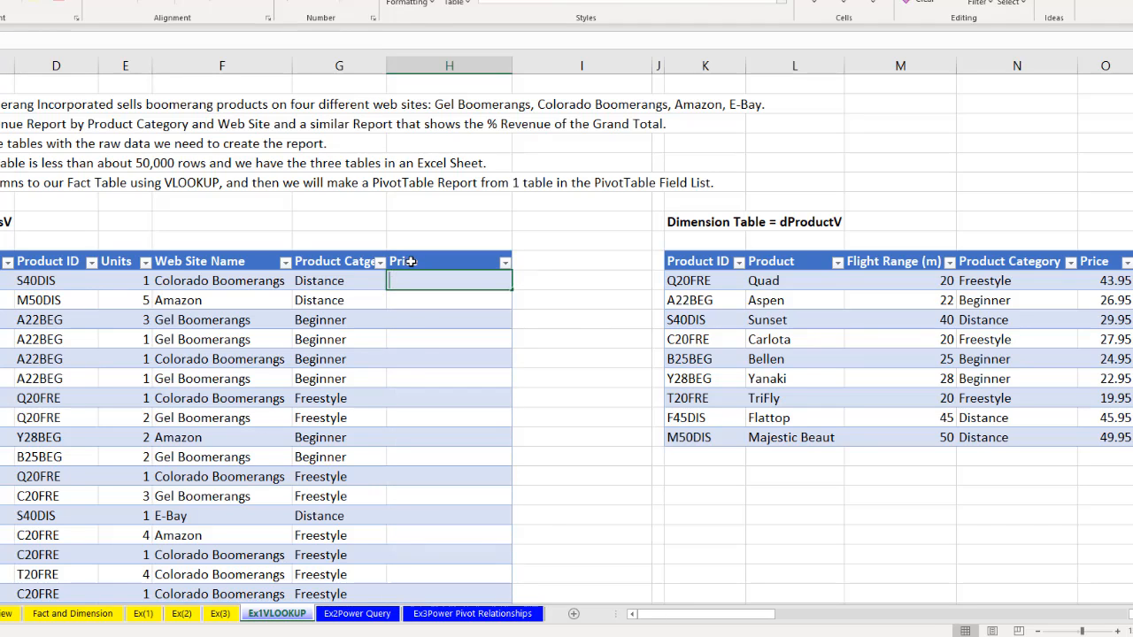
pyautogui.write('l')
pyautogui.press('Tab')
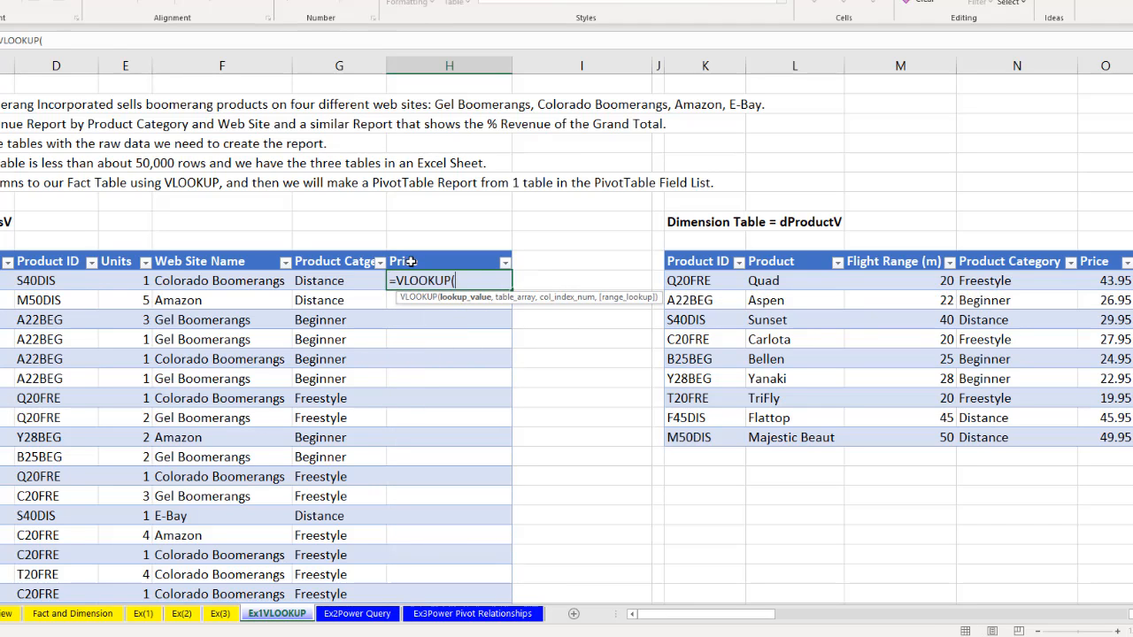
pyautogui.press('Left')
pyautogui.press('Left')
pyautogui.press('Left')
pyautogui.press('Left')
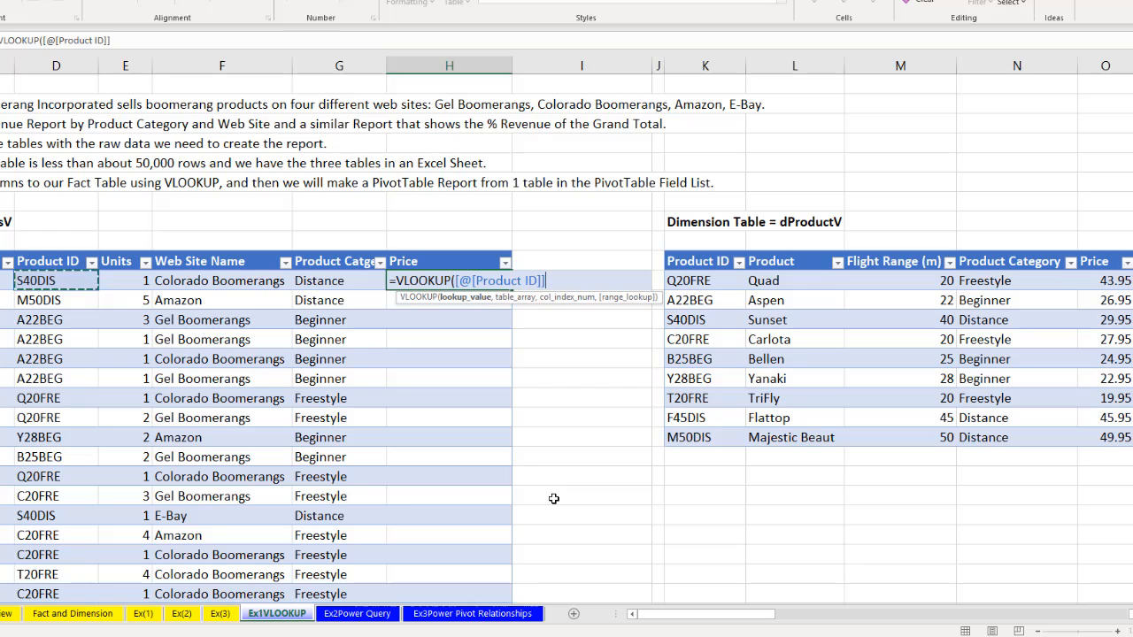
pyautogui.write(',')
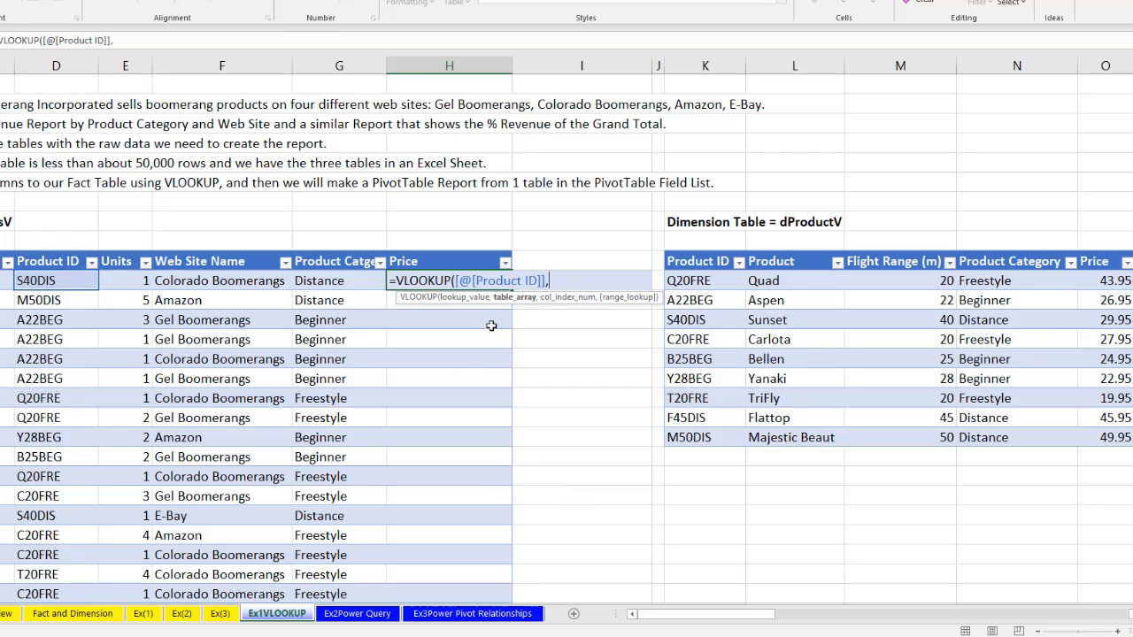
# Complete the price VLOOKUP with table array dProductV, column index number 5 and range lookup 0, and enter it
pyautogui.click(668, 251)
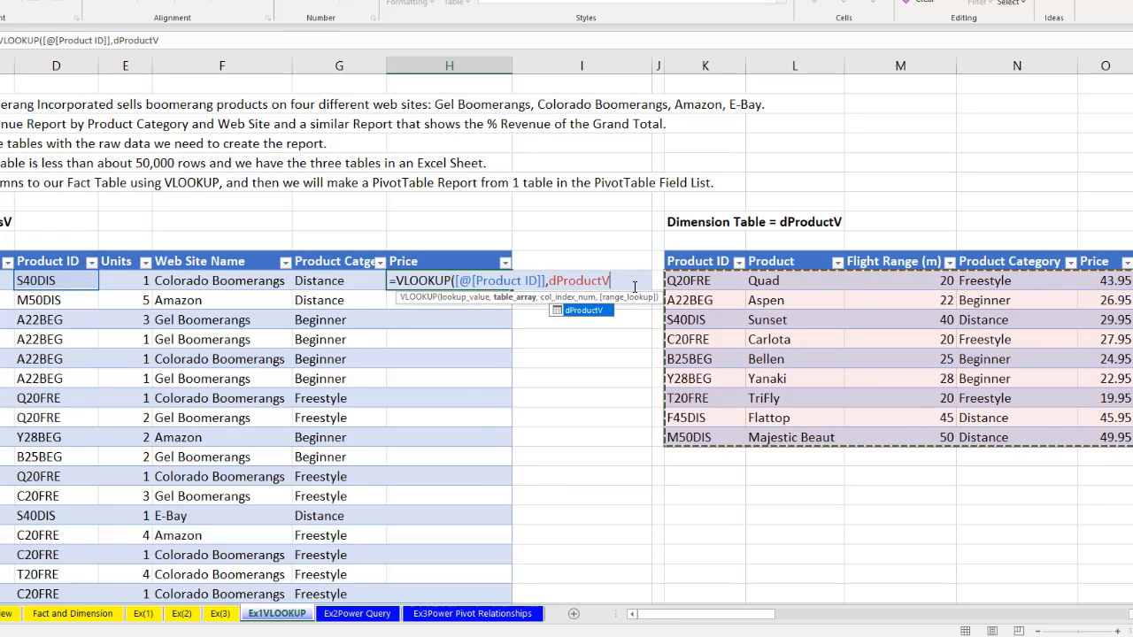
pyautogui.write(',')
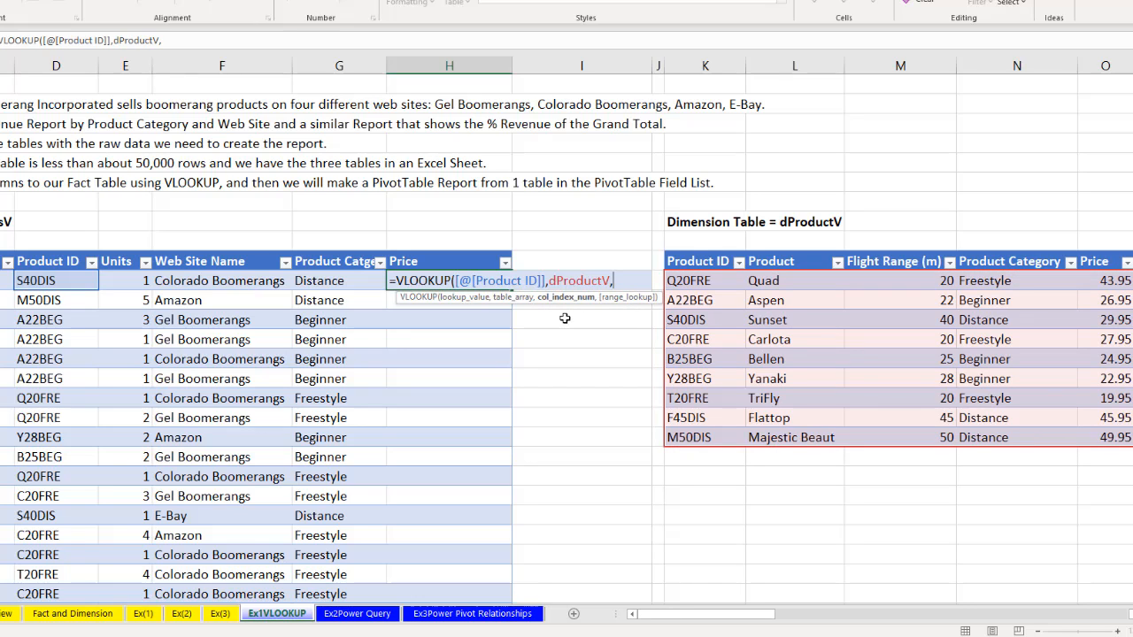
pyautogui.write('5,')
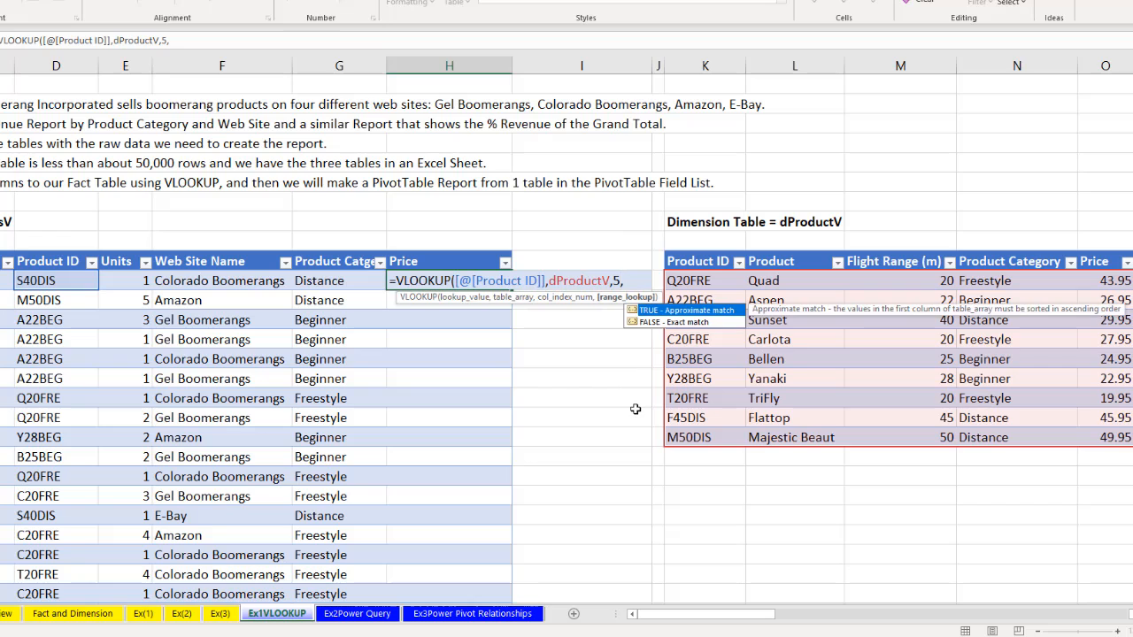
pyautogui.write('0)')
pyautogui.press('Return')
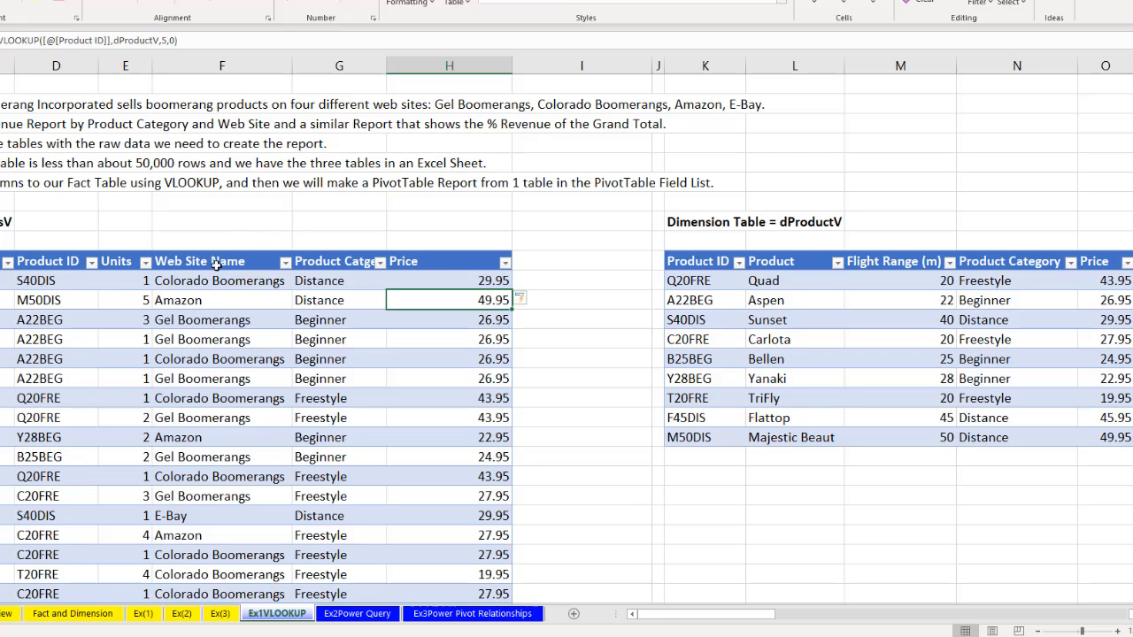
# Add a Revenue column to the fact table, directly after the Price column
pyautogui.click(581, 261)
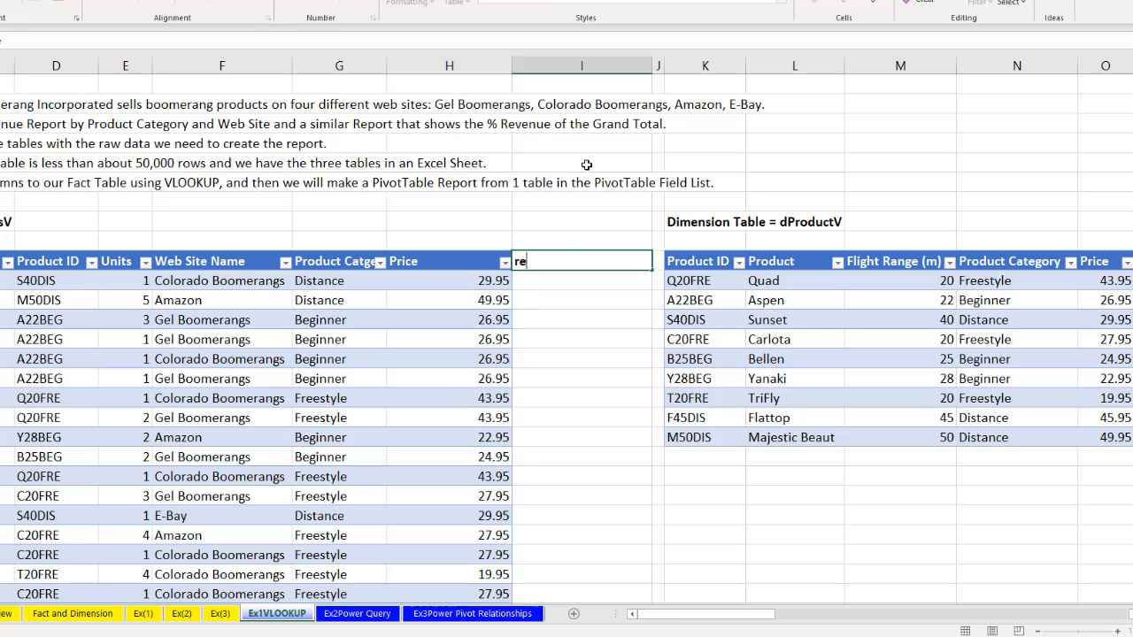
pyautogui.write('Revenue')
pyautogui.press('Return')
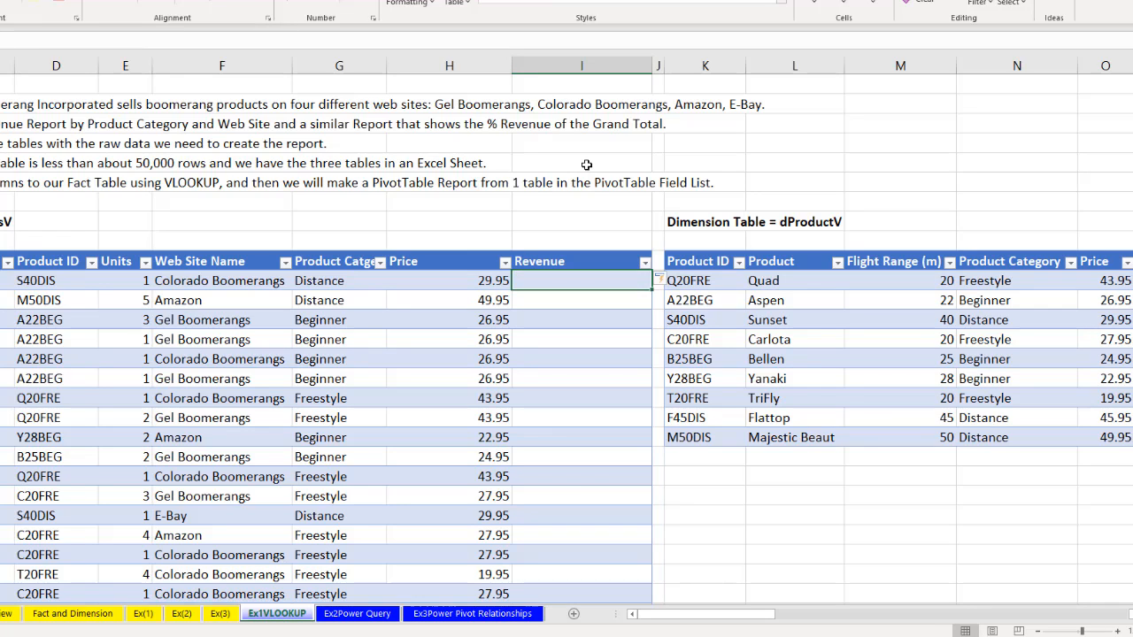
# Enter a formula in the Revenue column's first row that multiplies the row's Price by its Units
pyautogui.write('=')
pyautogui.press('Left')
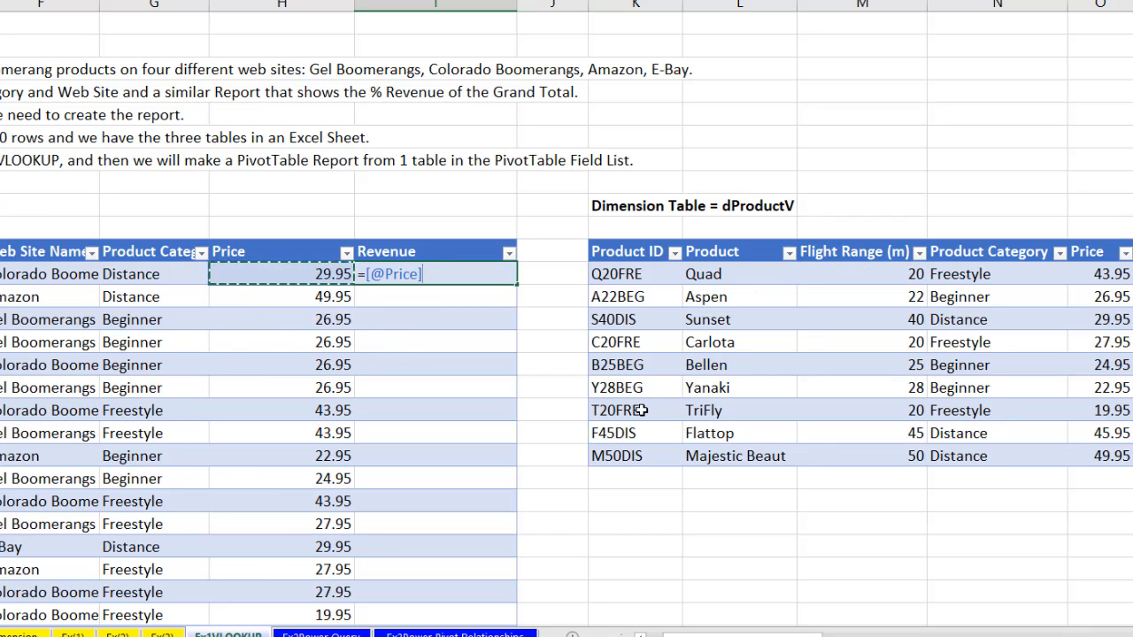
pyautogui.press('Left')
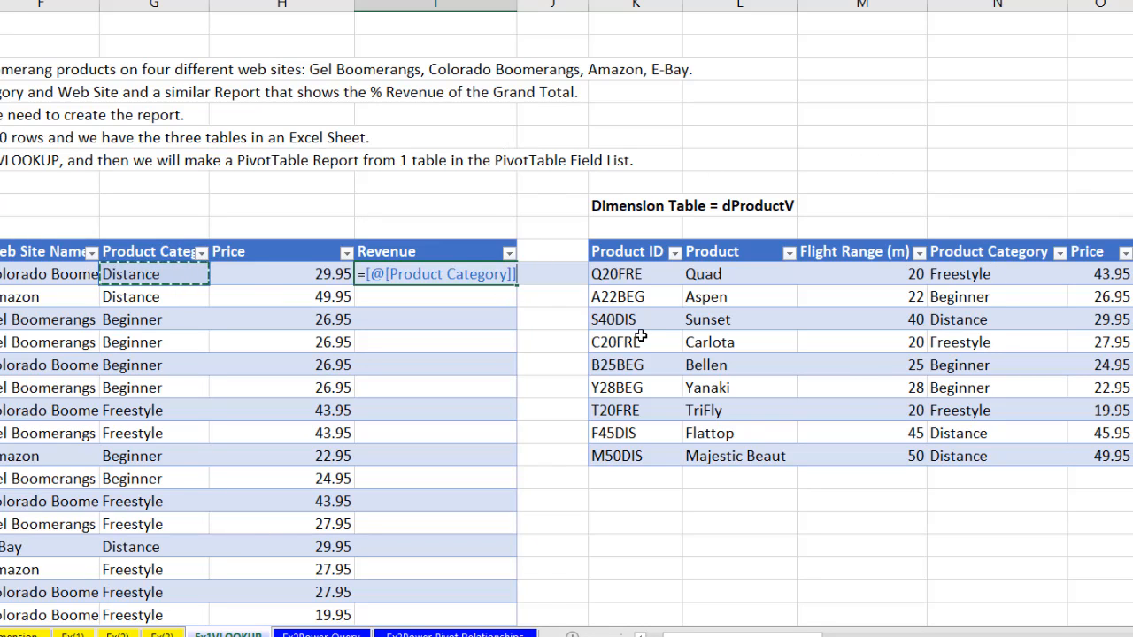
pyautogui.click(345, 275)
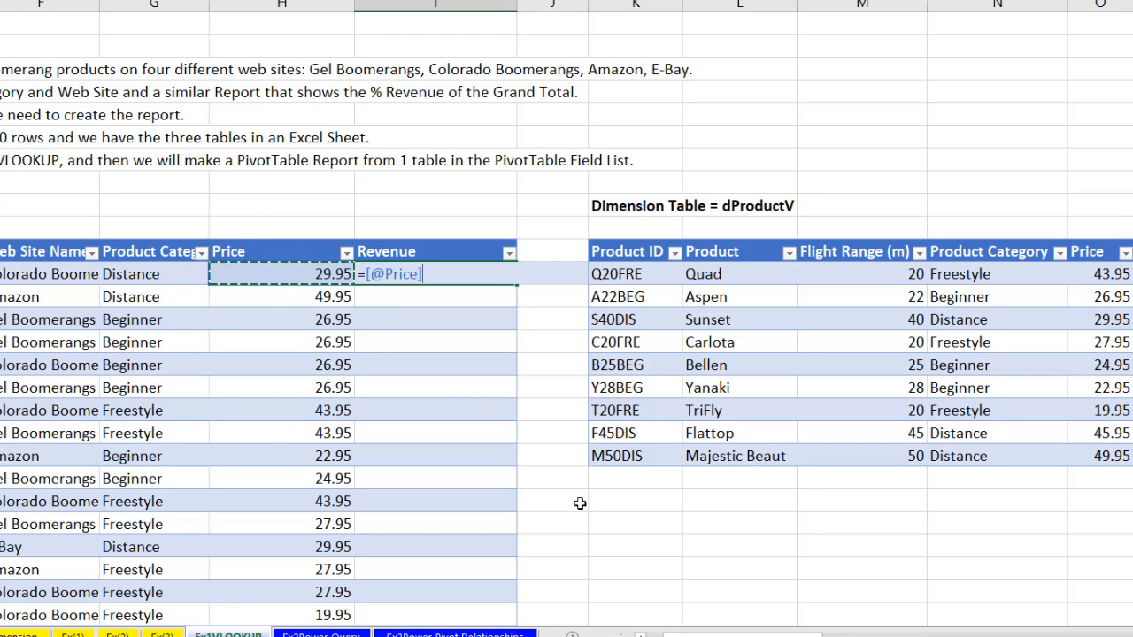
pyautogui.write('*')
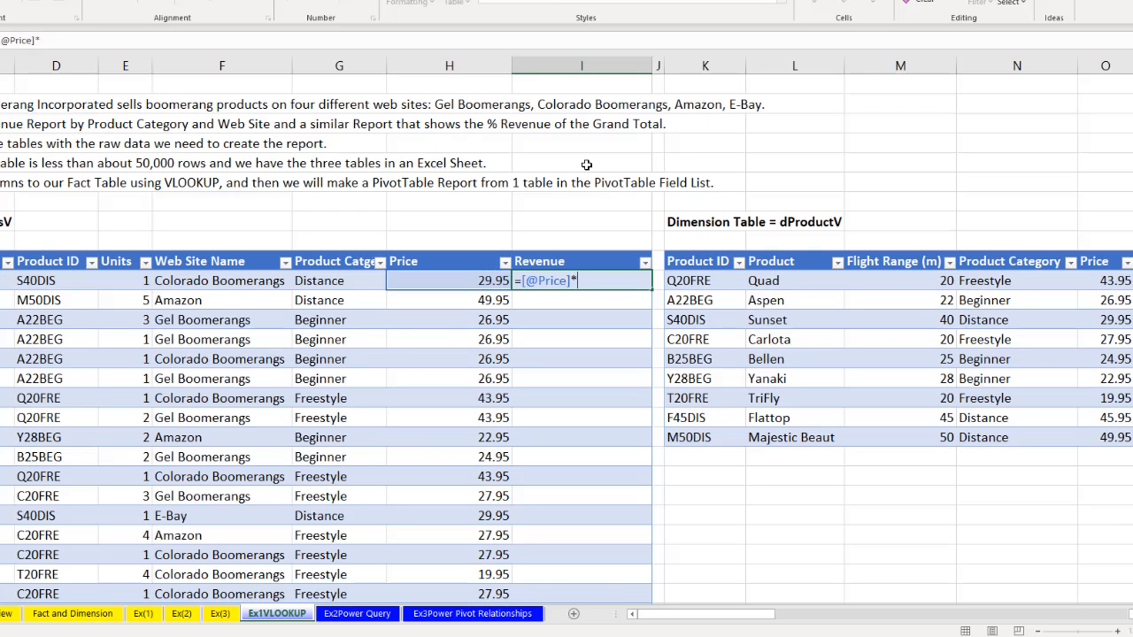
pyautogui.press('Left')
pyautogui.press('Left')
pyautogui.press('Left')
pyautogui.press('Left')
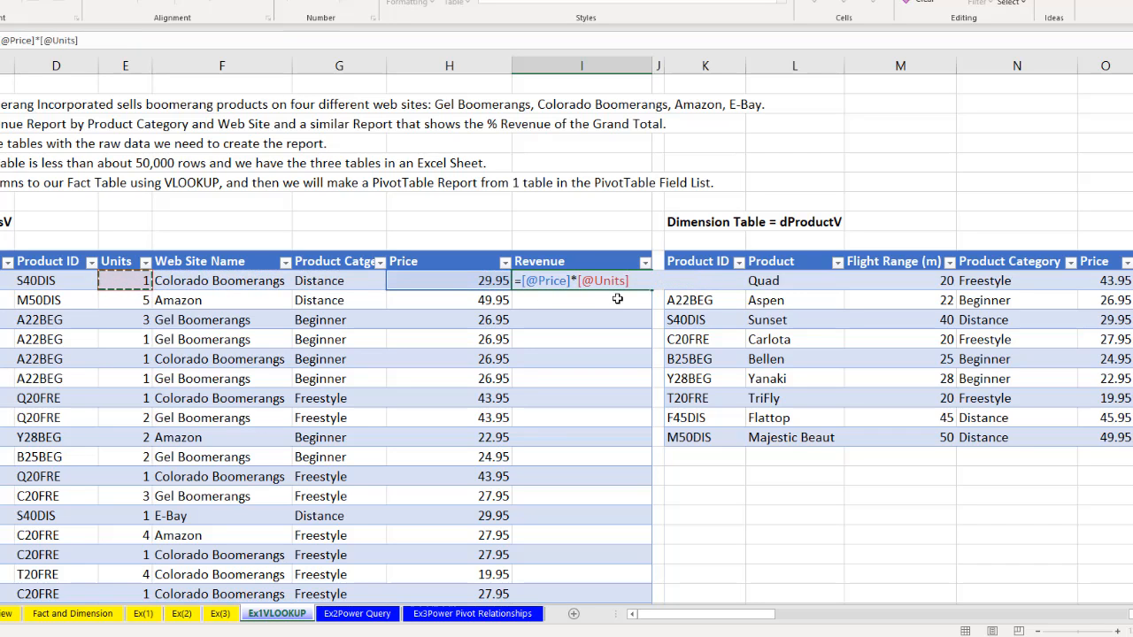
pyautogui.press('Return')
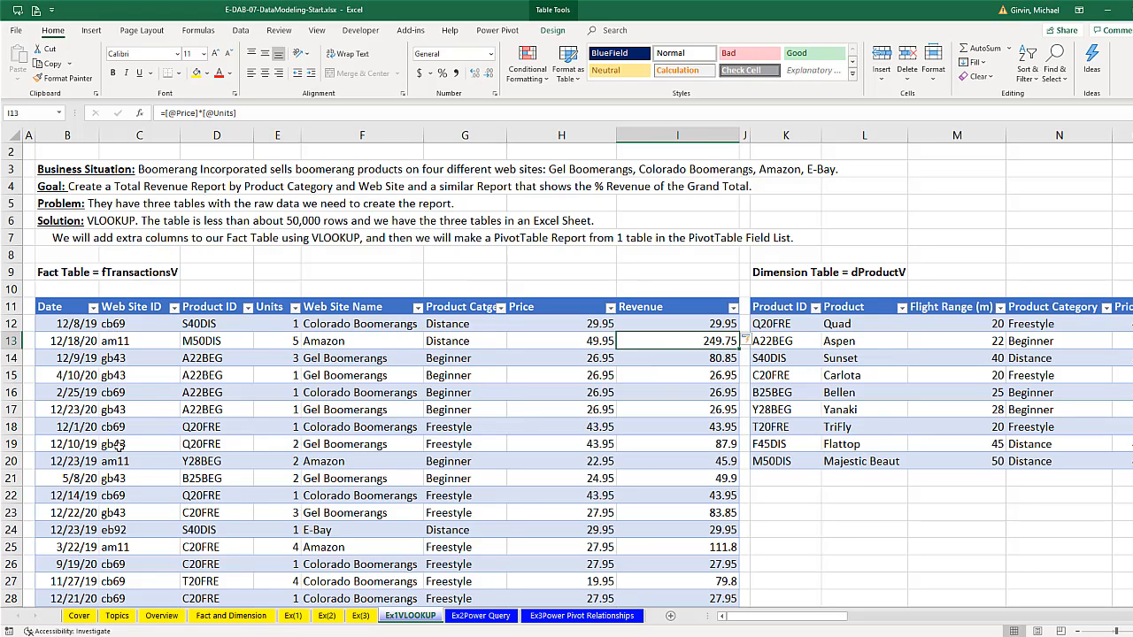
# Create a PivotTable from the fTransactionsV table on a new worksheet
pyautogui.click(345, 358)
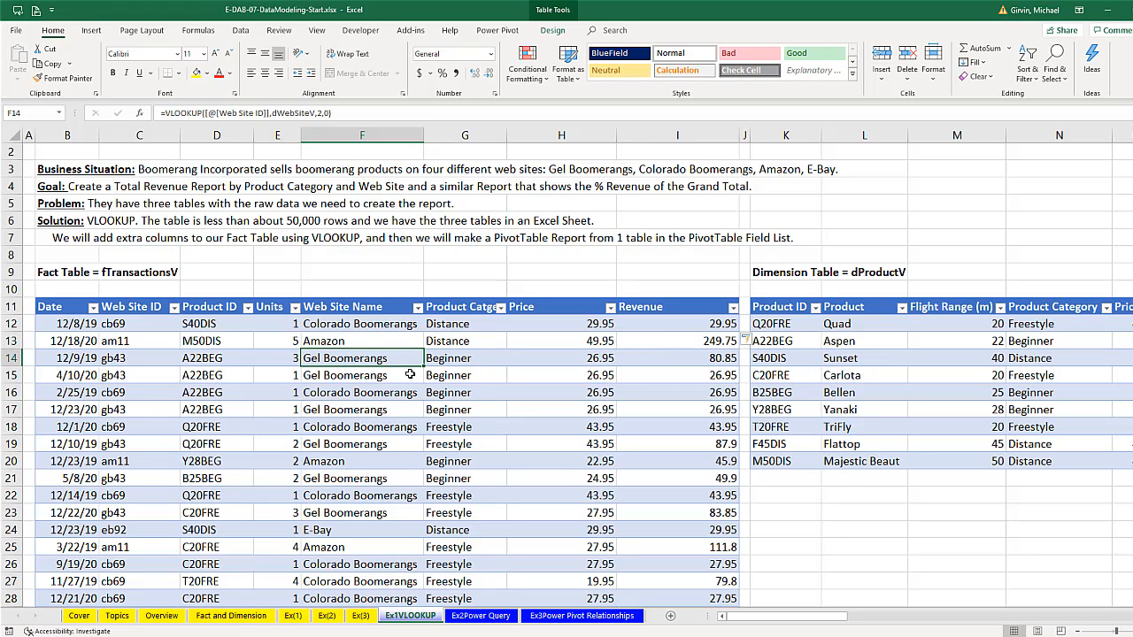
pyautogui.click(91, 31)
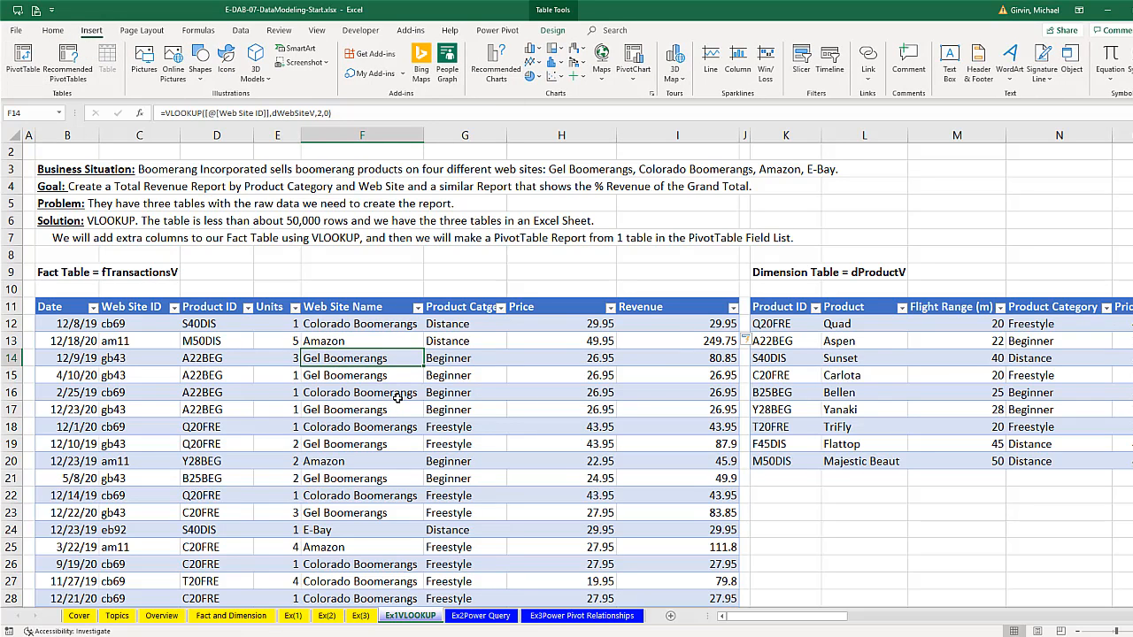
pyautogui.hotkey('alt', 'n')
pyautogui.press('v')
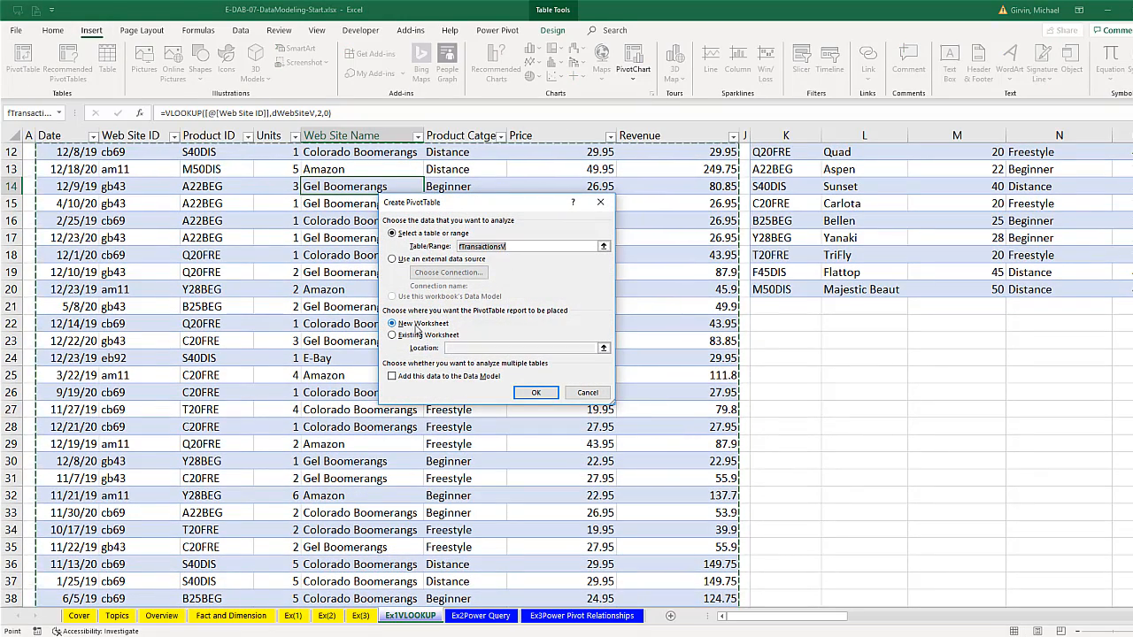
pyautogui.click(530, 397)
pyautogui.press('Return')
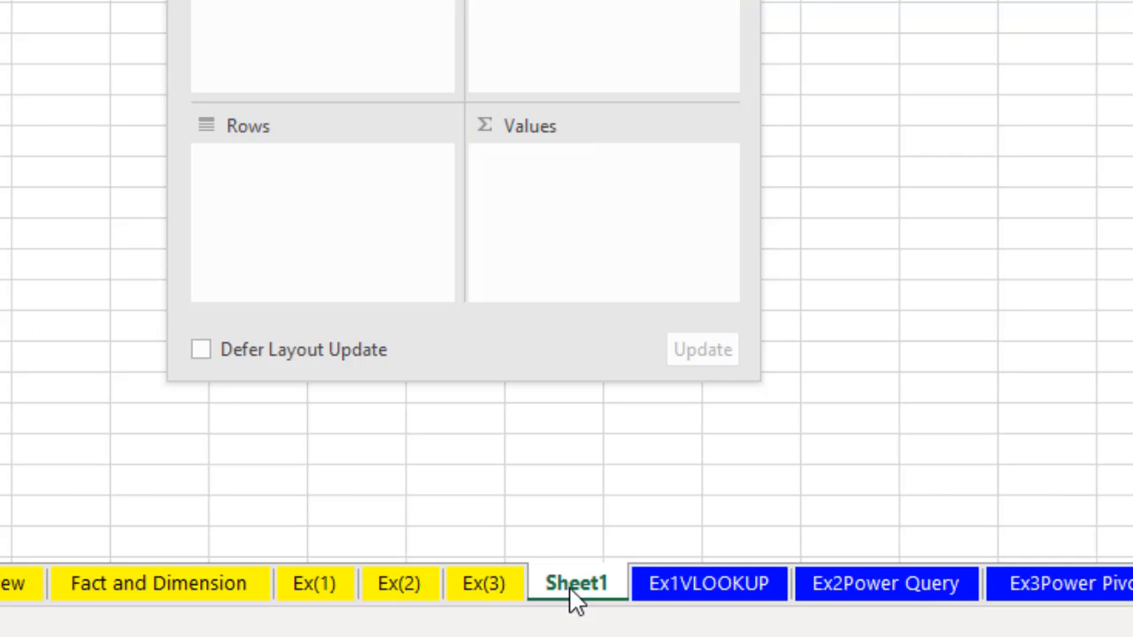
# Rename the new PivotTable worksheet as CrossTabRev-V
pyautogui.doubleClick(397, 620)
pyautogui.write('CrossTabRev-V')
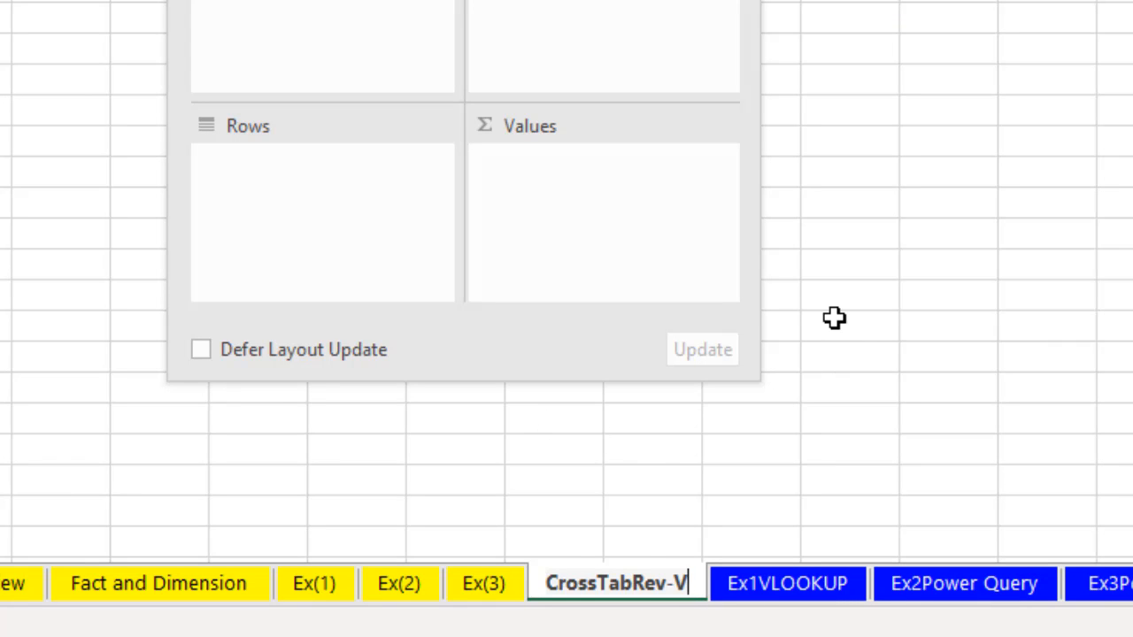
pyautogui.press('Return')
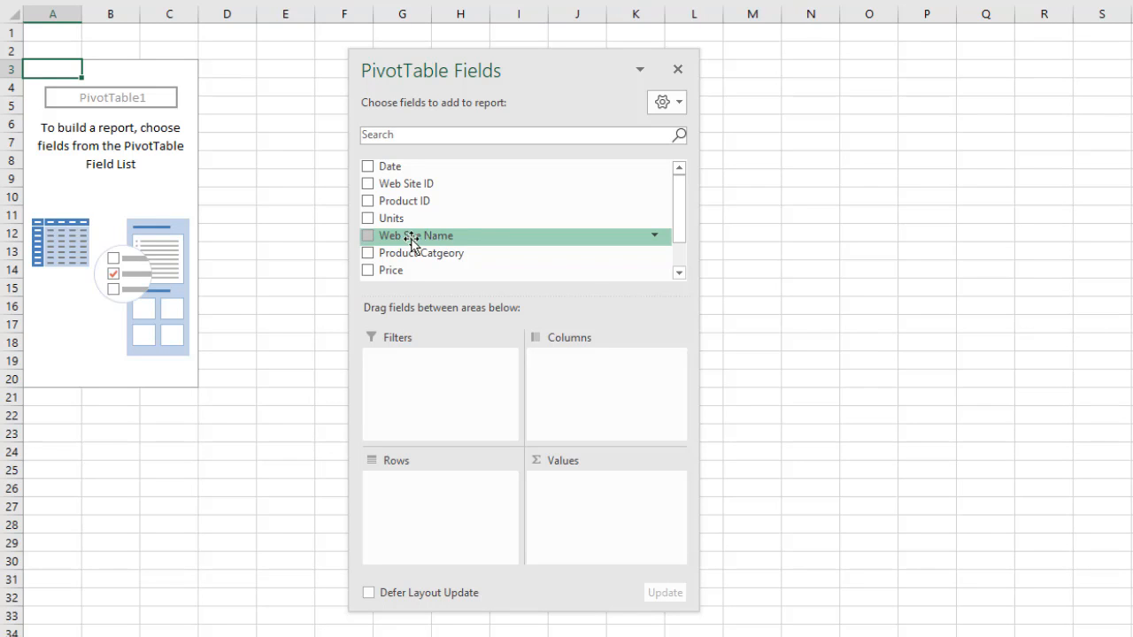
# Lay out the PivotTable with Product Catgeory in rows, Web Site Name in columns and Revenue in values
pyautogui.moveTo(401, 238); pyautogui.dragTo(460, 501)
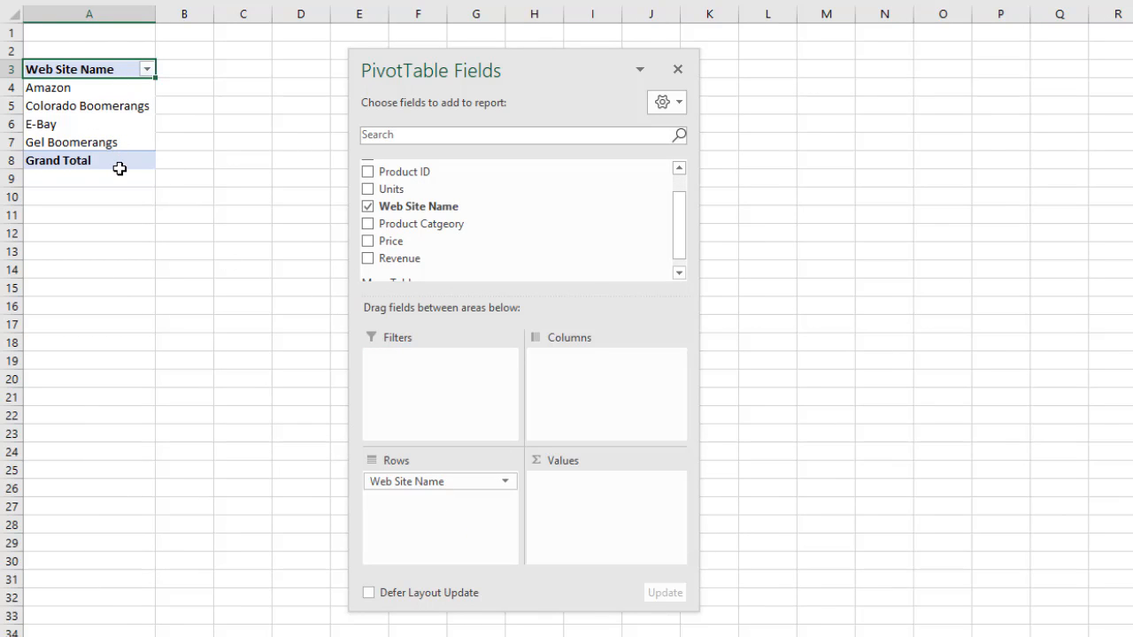
pyautogui.moveTo(400, 224); pyautogui.dragTo(431, 478)
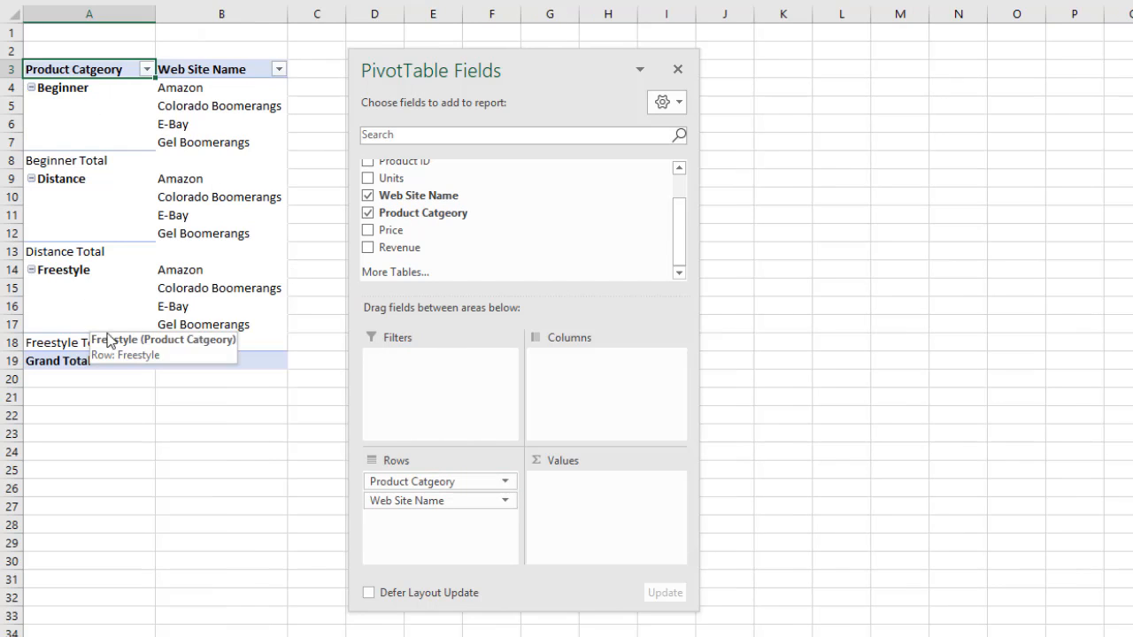
pyautogui.moveTo(403, 500); pyautogui.dragTo(600, 400)
pyautogui.moveTo(609, 75); pyautogui.dragTo(906, 50)
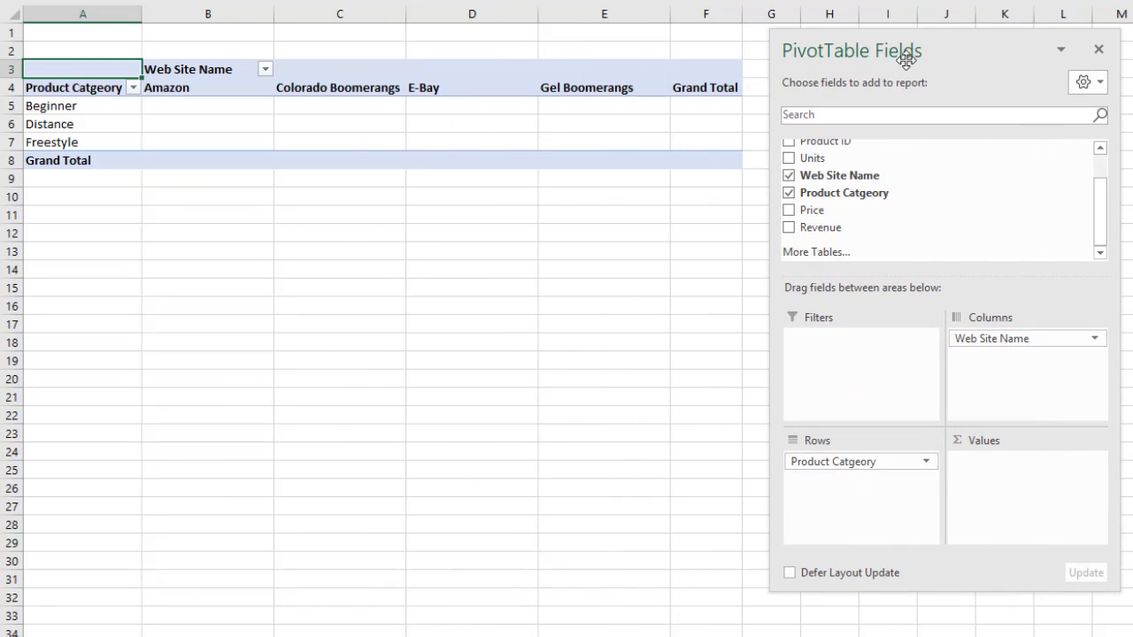
pyautogui.moveTo(820, 227); pyautogui.dragTo(1007, 484)
# Set the PivotTable revenue values' number format to Number with a thousands separator and zero decimal places
pyautogui.rightClick(217, 109)
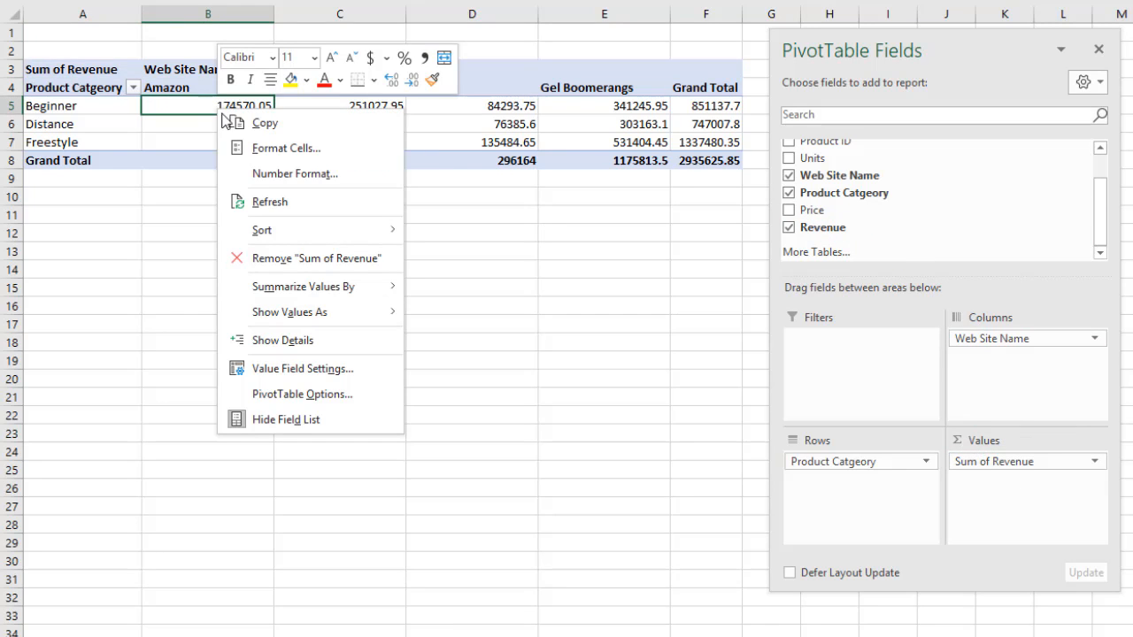
pyautogui.click(266, 174)
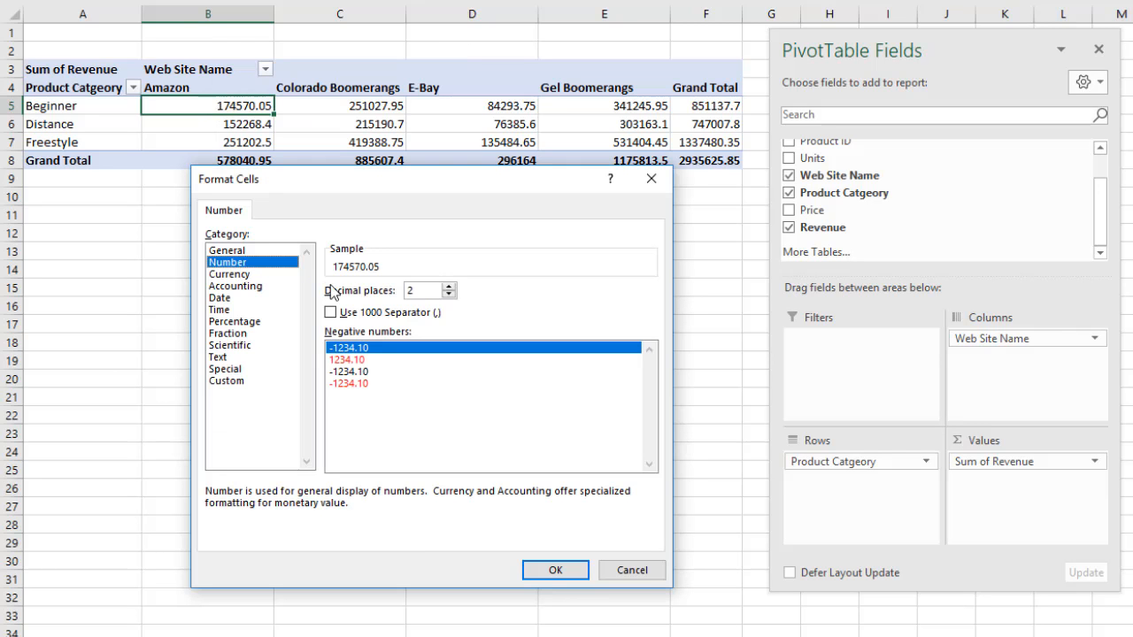
pyautogui.click(331, 311)
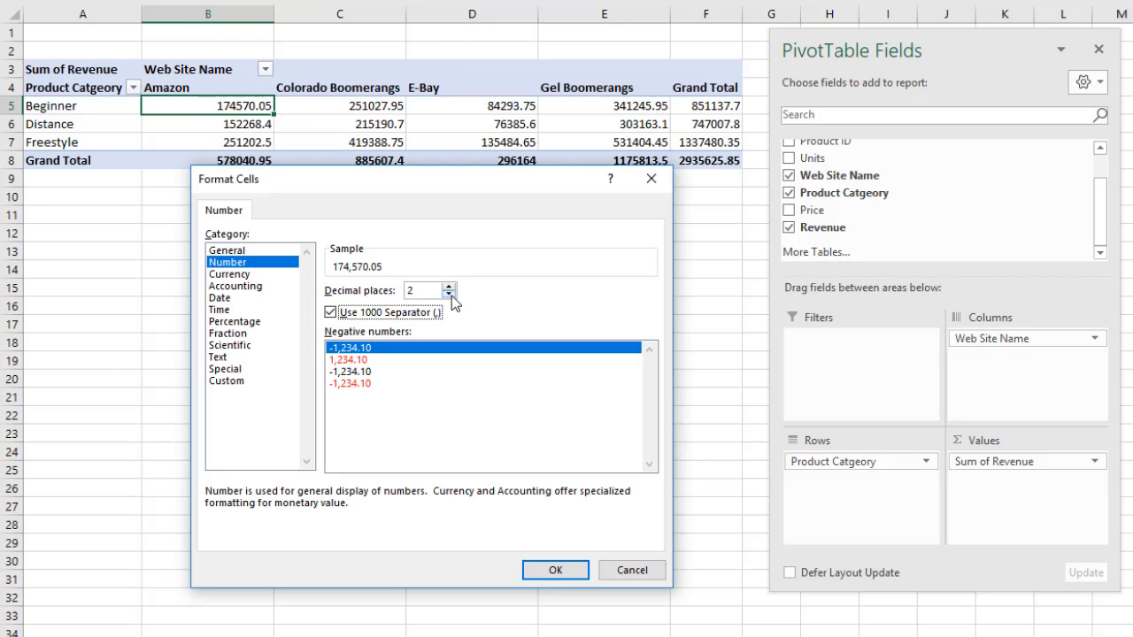
pyautogui.click(451, 295)
pyautogui.click(451, 296)
pyautogui.click(551, 572)
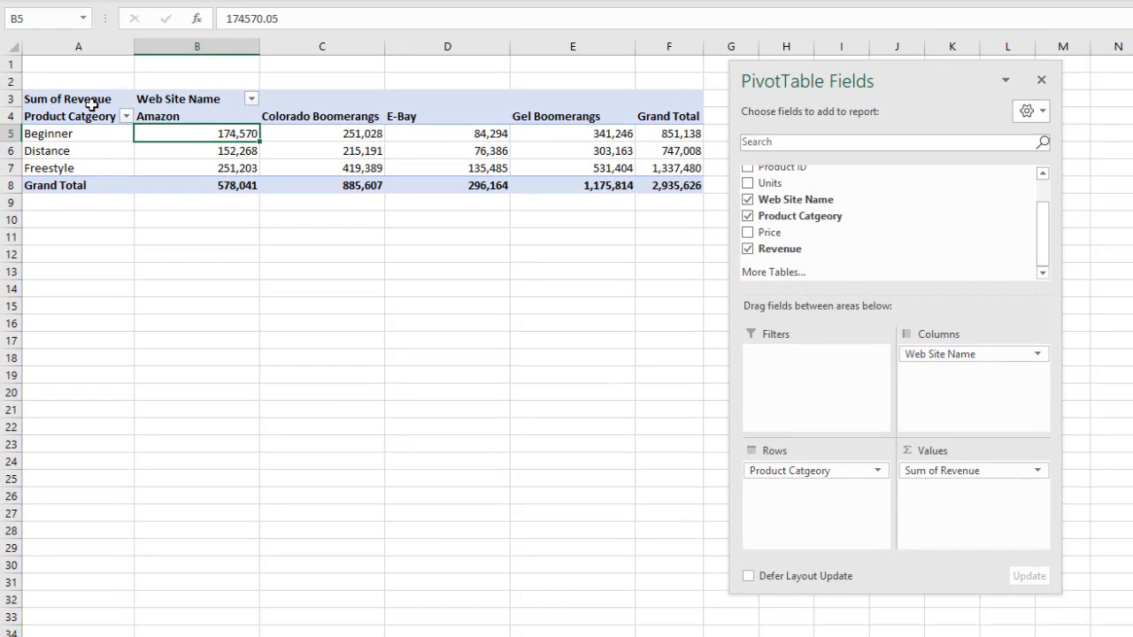
# Rename the PivotTable's value field heading in A3 as "Sum of Revenue ($)"
pyautogui.click(92, 105)
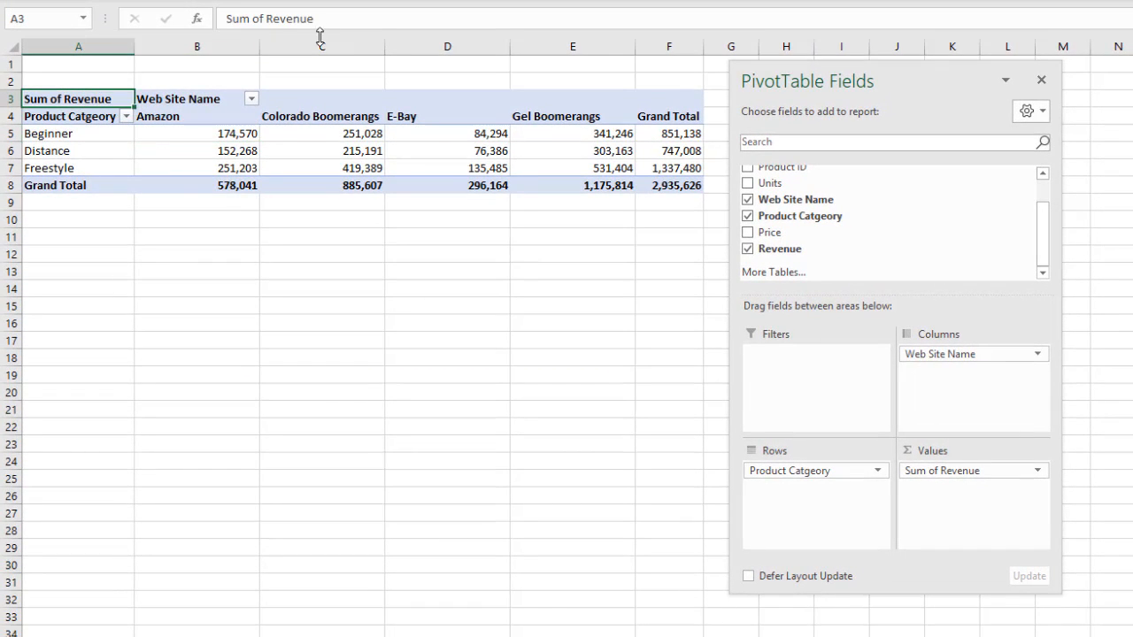
pyautogui.click(342, 20)
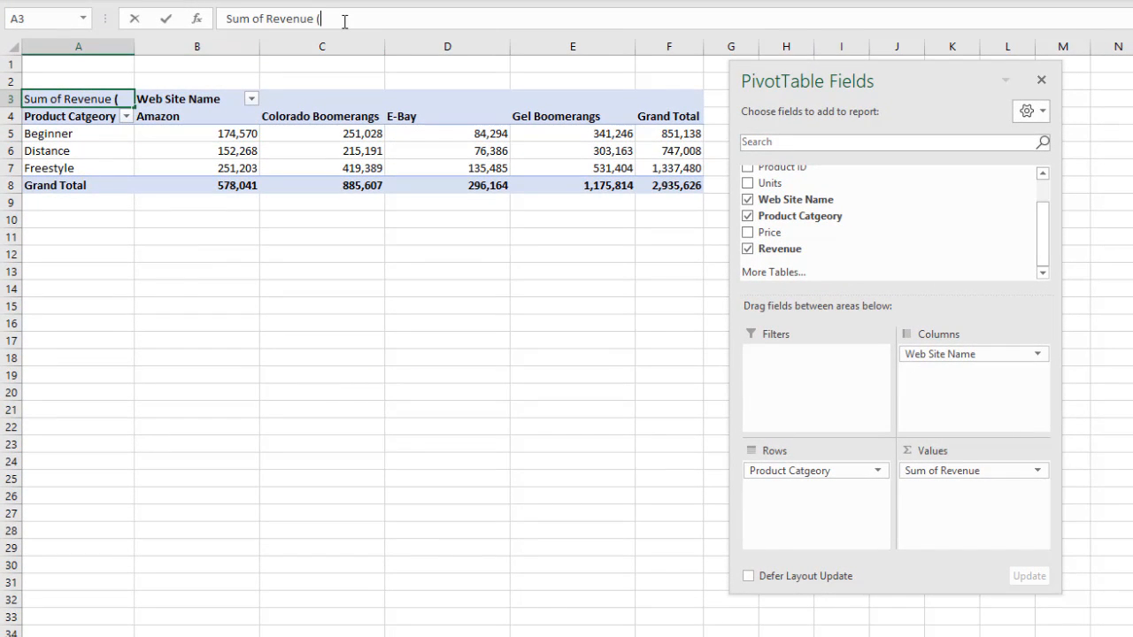
pyautogui.press('Return')
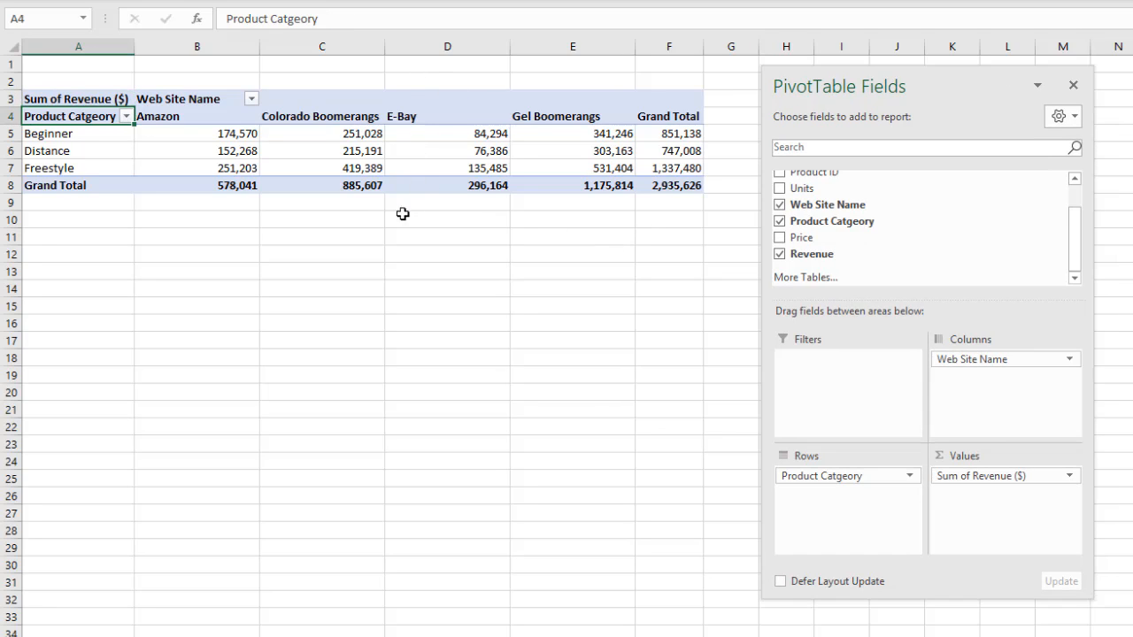
# Copy the whole PivotTable in A3:F8 and paste the duplicate at cell A12
pyautogui.moveTo(384, 152)
pyautogui.moveTo(84, 101); pyautogui.dragTo(681, 184)
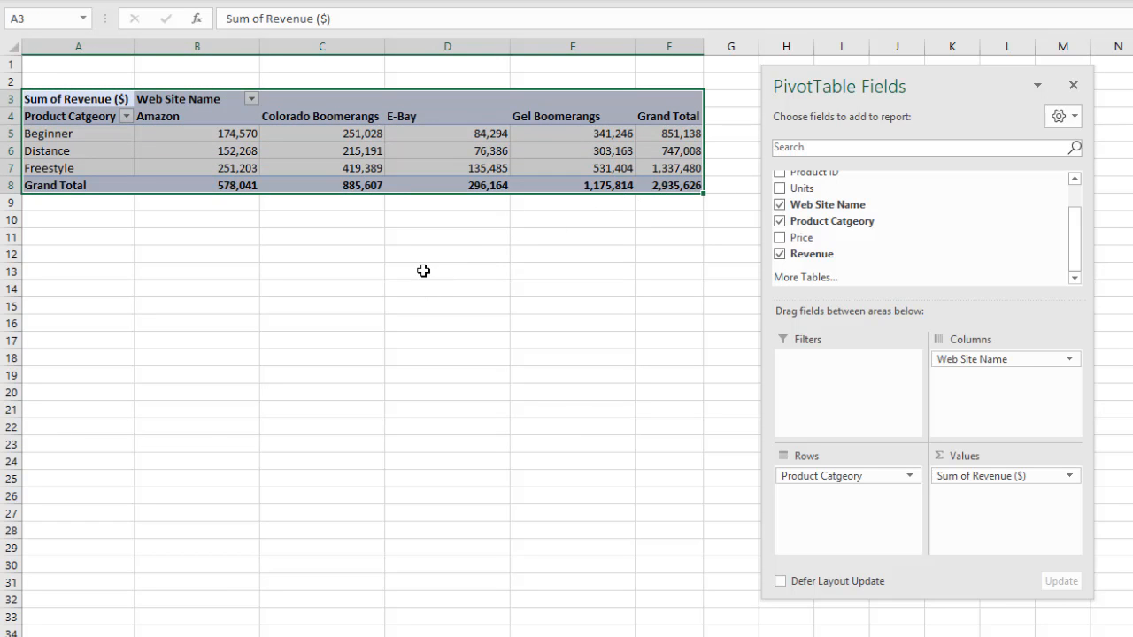
pyautogui.hotkey('ctrl', 'c')
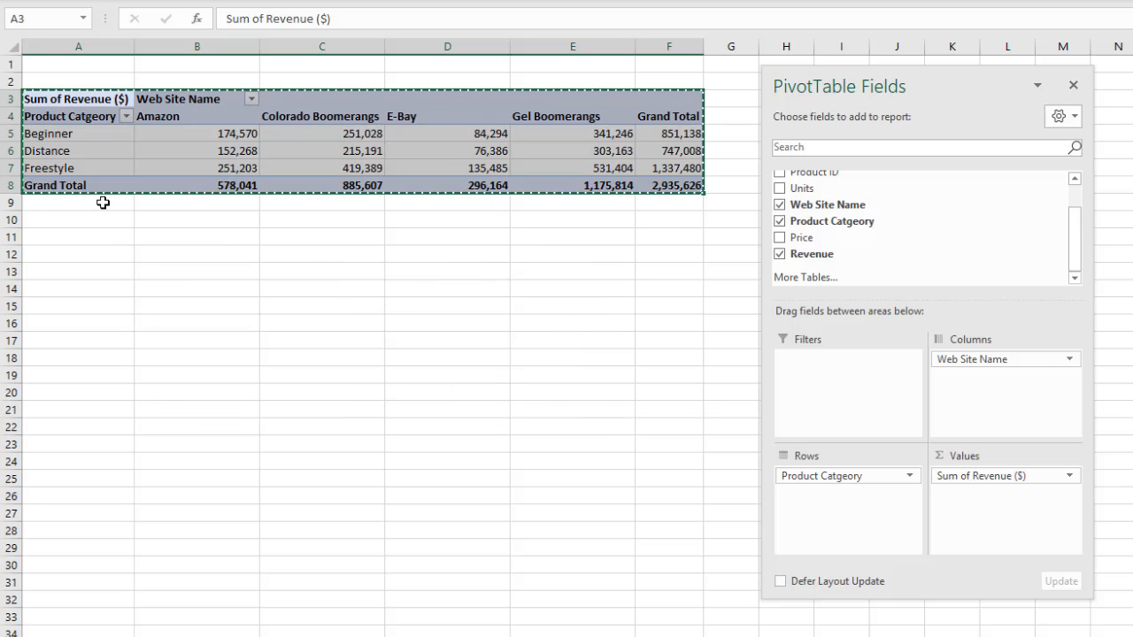
pyautogui.click(87, 255)
pyautogui.hotkey('ctrl', 'v')
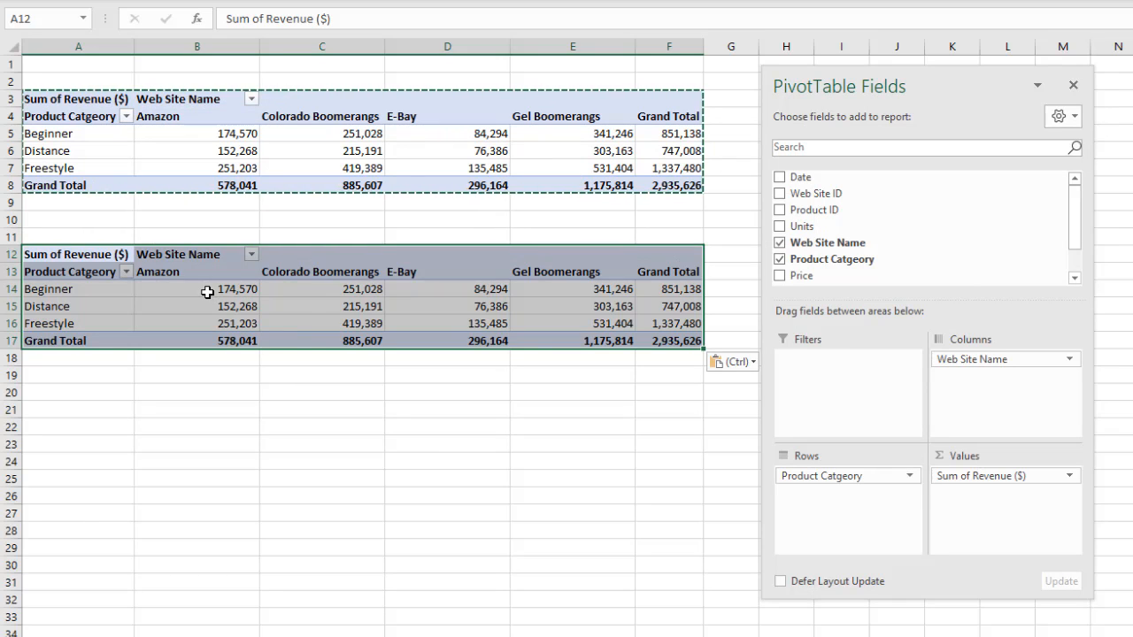
# Show the revenue values of the PivotTable copy at A12 as % of Grand Total
pyautogui.click(207, 292)
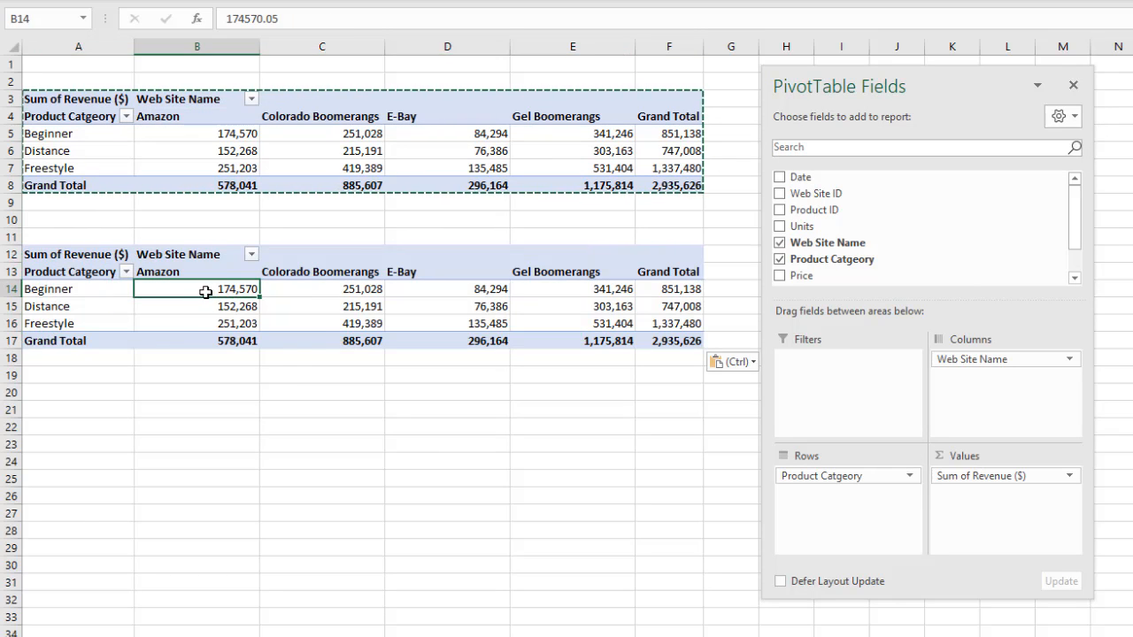
pyautogui.rightClick(206, 295)
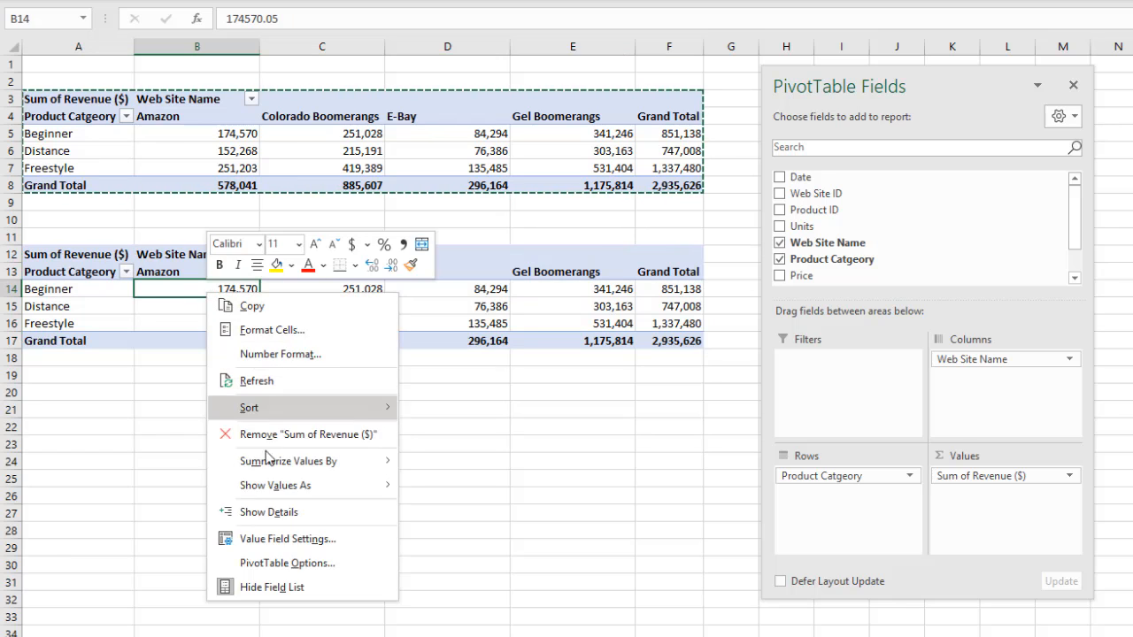
pyautogui.moveTo(292, 468)
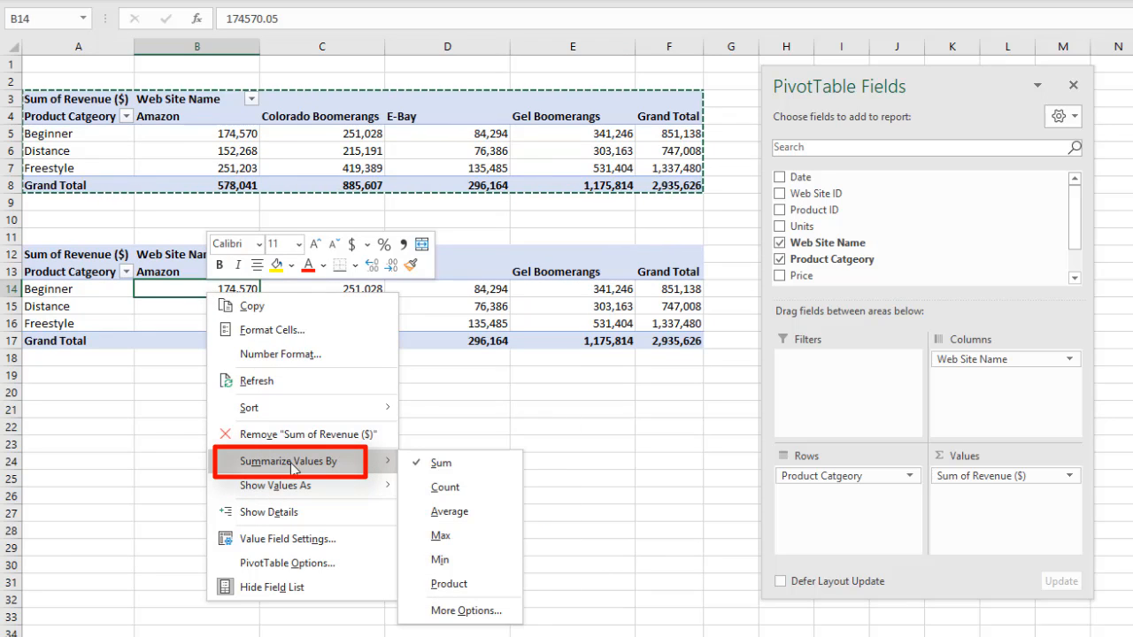
pyautogui.moveTo(301, 487)
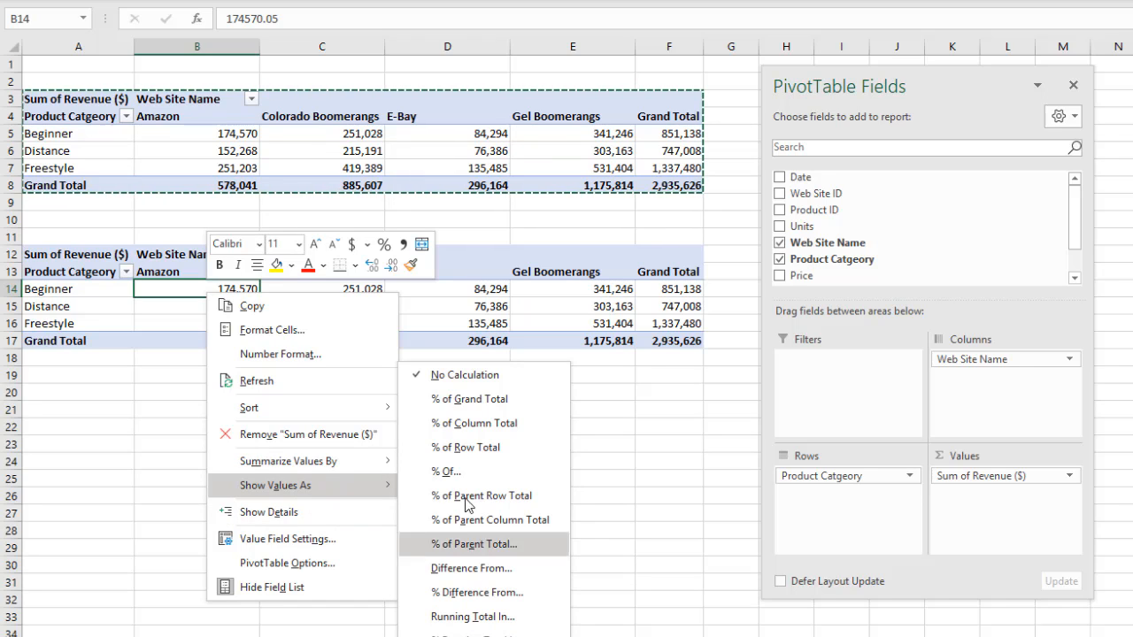
pyautogui.click(440, 402)
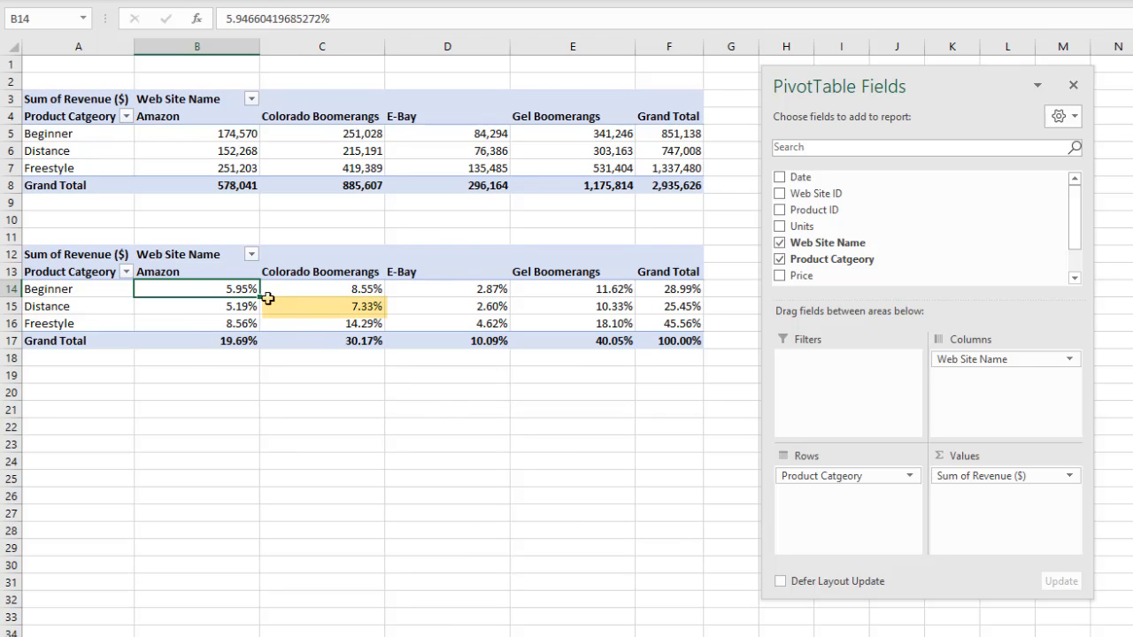
pyautogui.click(343, 308)
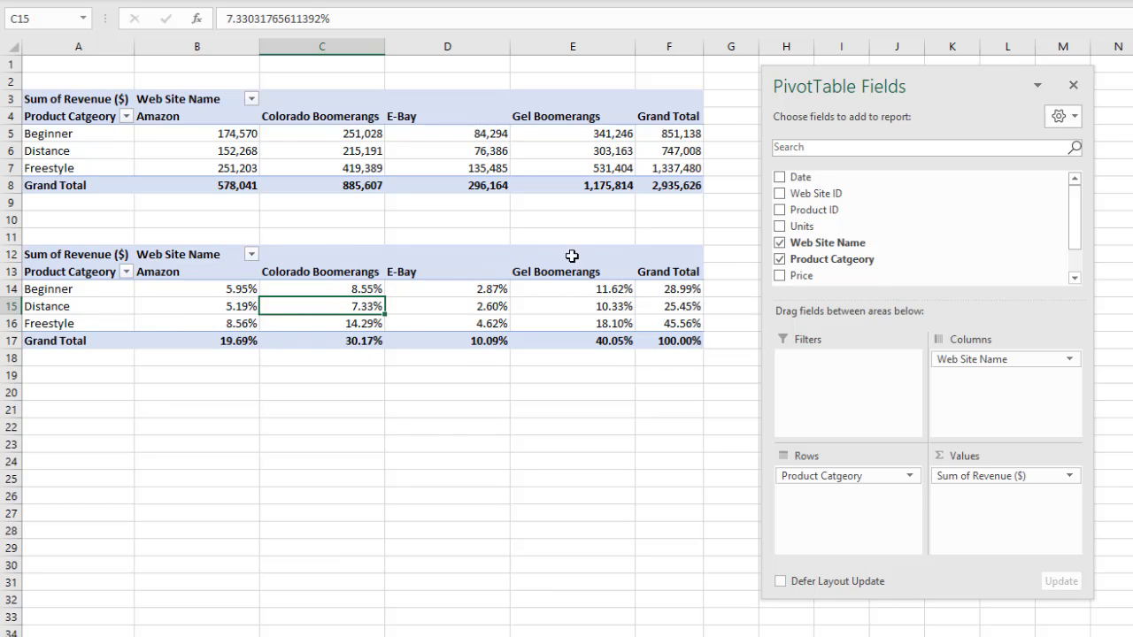
pyautogui.click(662, 289)
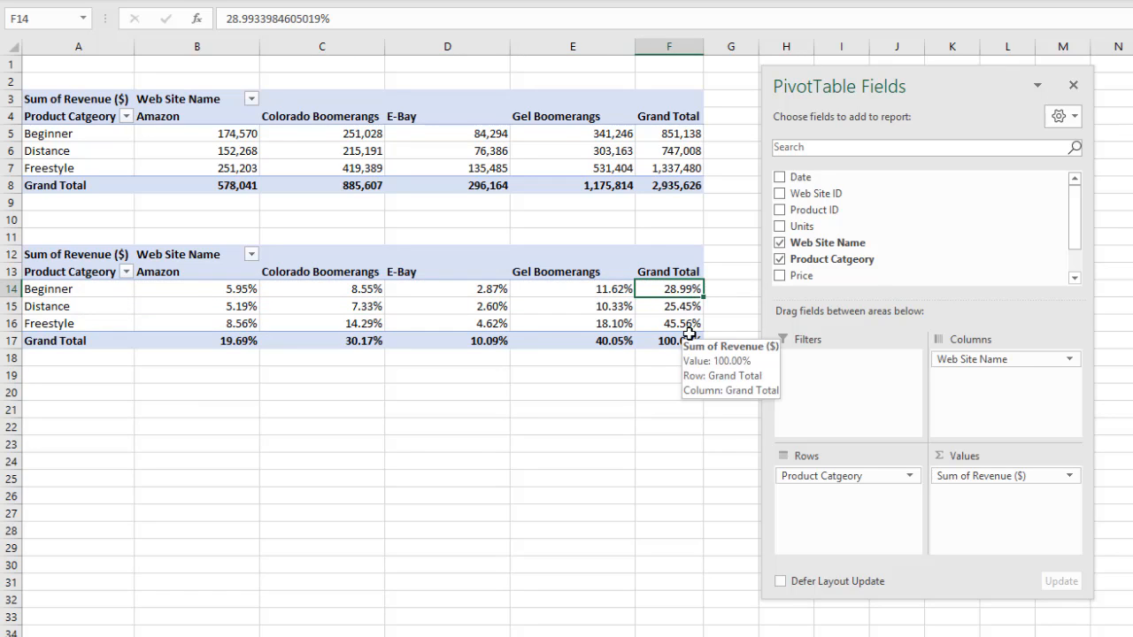
pyautogui.click(353, 341)
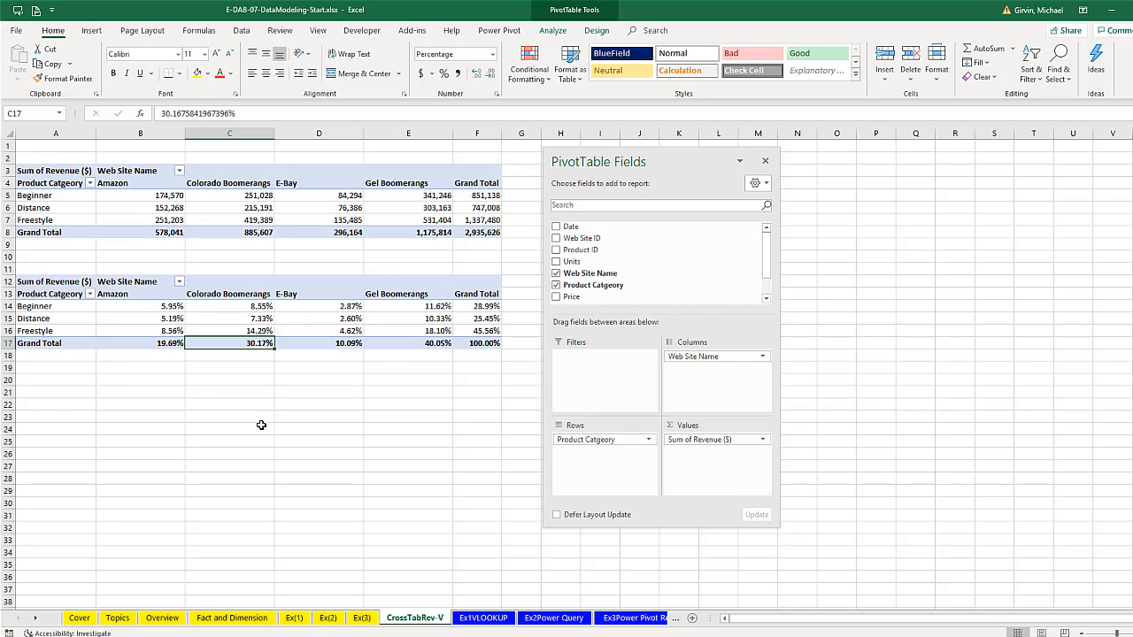
# Read the goal, problem and solution notes on the Ex2Power Query sheet
pyautogui.click(552, 618)
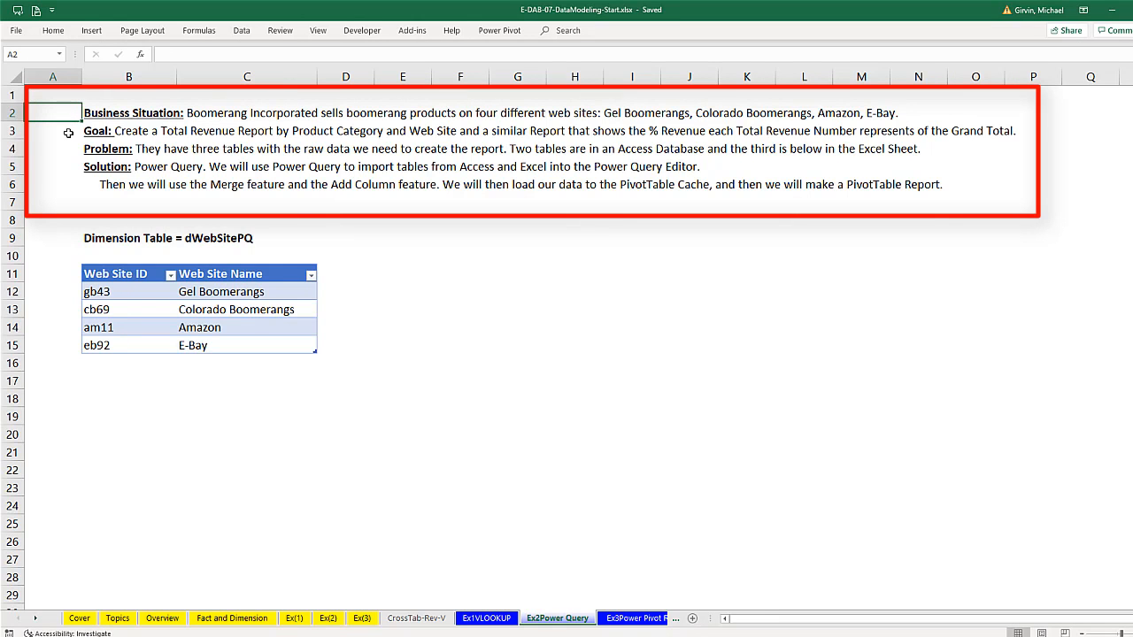
pyautogui.click(69, 133)
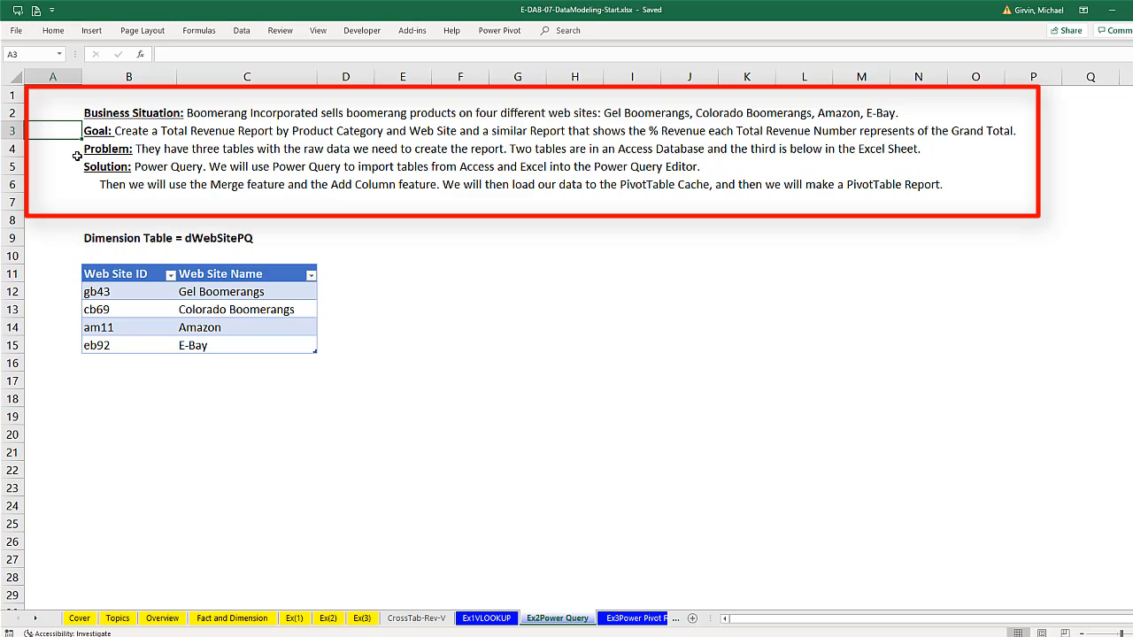
pyautogui.click(79, 154)
pyautogui.click(79, 172)
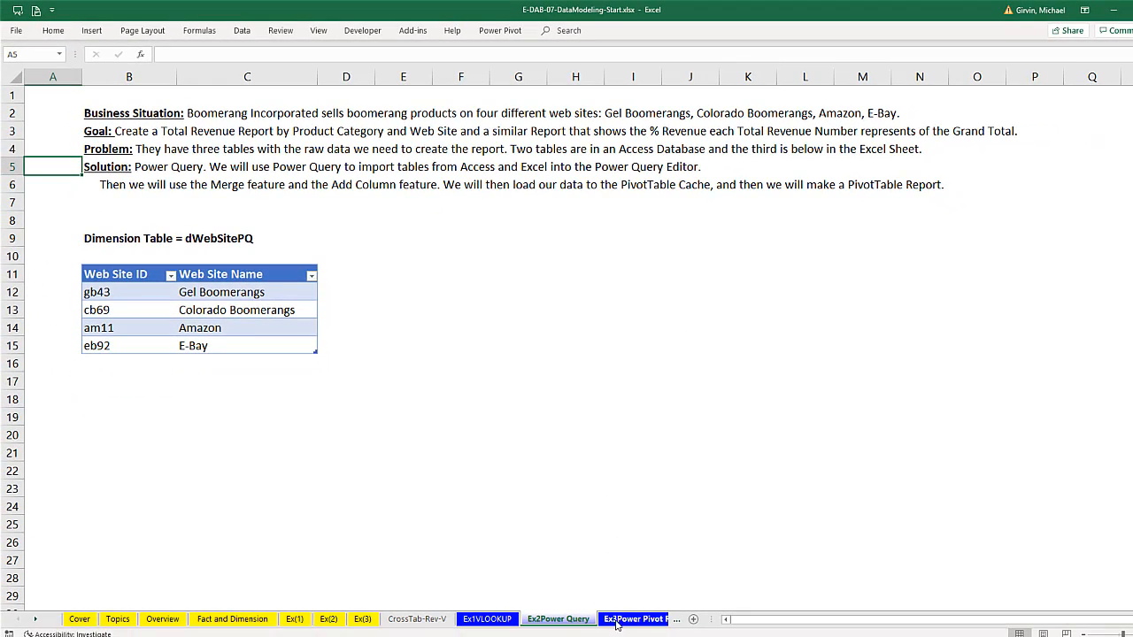
# On the Ex3Power Pivot Relationships sheet, compare the cb69 entries in fTransactionsR's Web Site ID column with the IDs in dWebSiteR
pyautogui.click(617, 625)
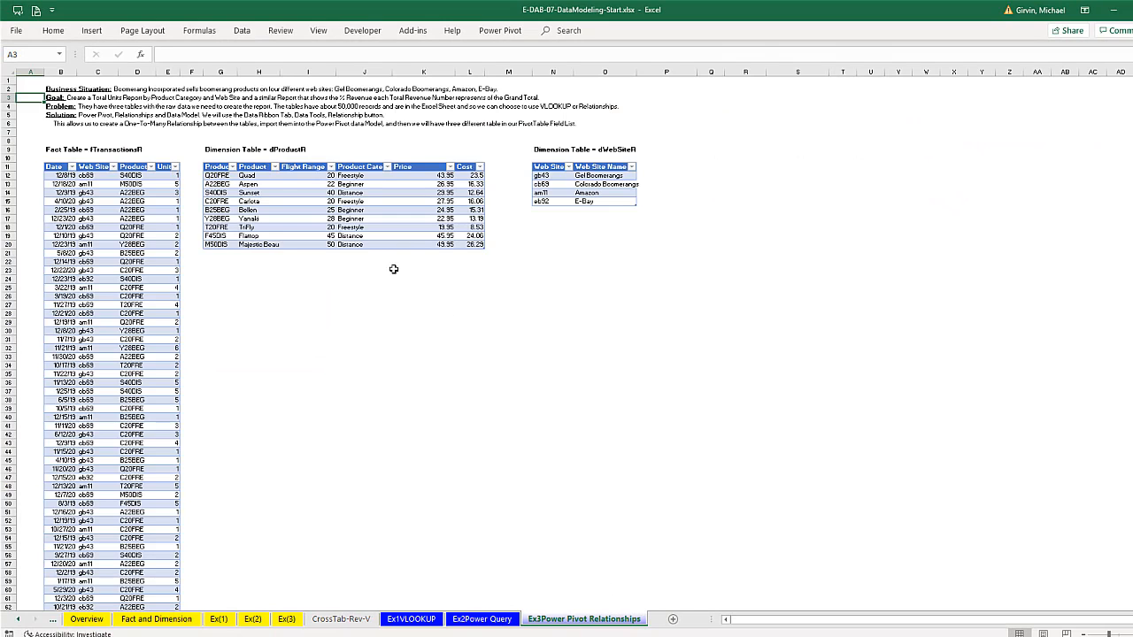
pyautogui.scroll(4, 239, 177)
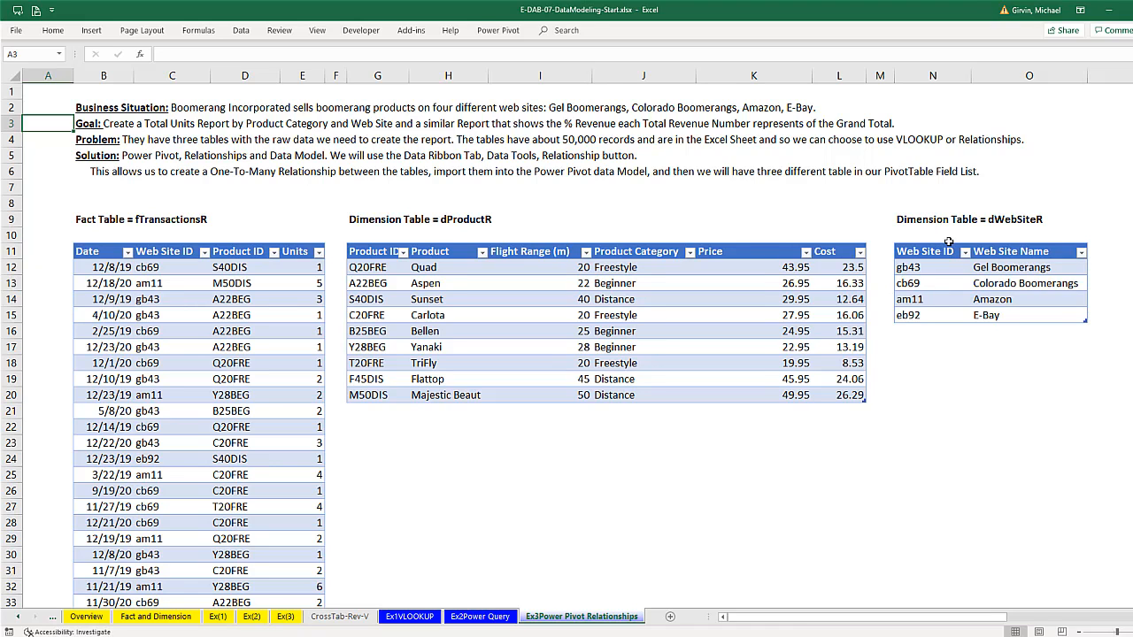
pyautogui.click(169, 267)
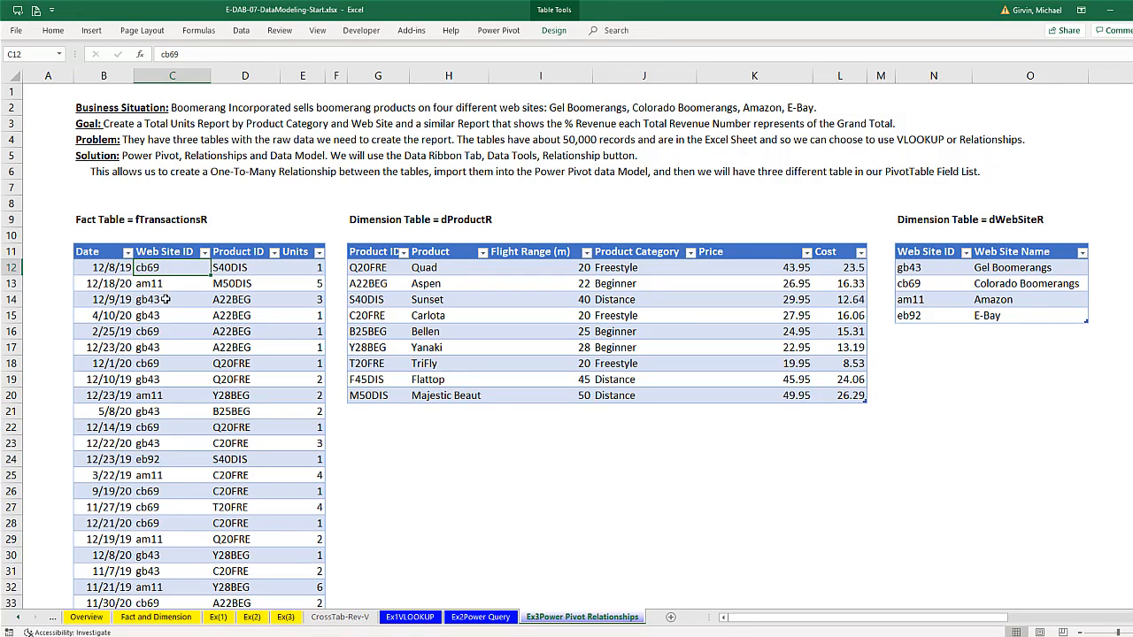
pyautogui.keyDown('ctrl'); pyautogui.click(159, 331); pyautogui.keyUp('ctrl')
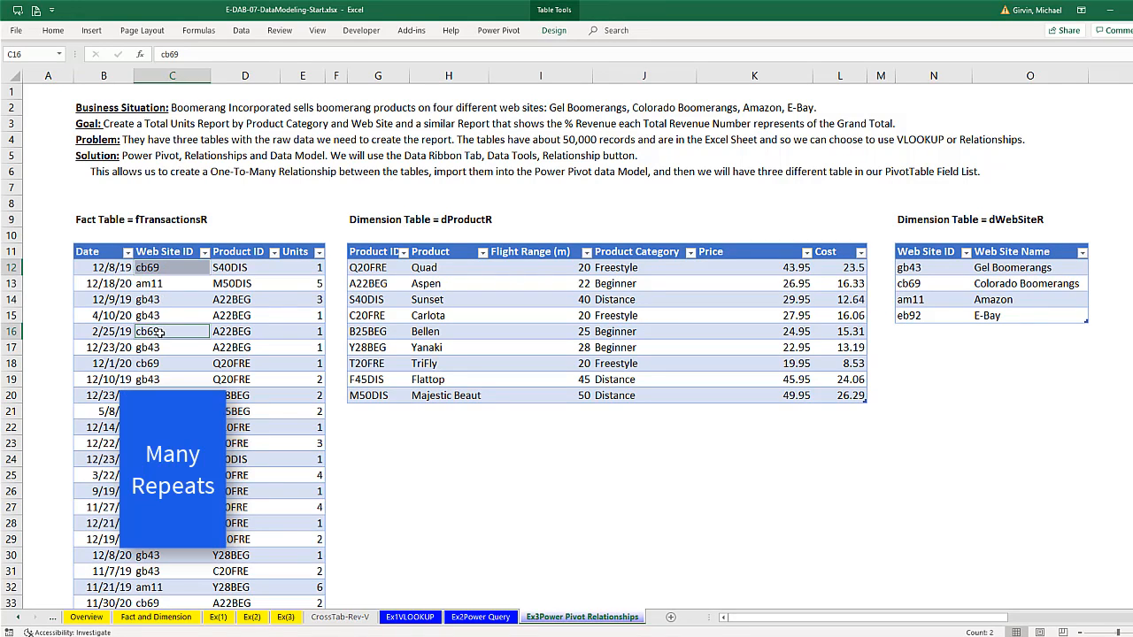
pyautogui.keyDown('ctrl'); pyautogui.click(165, 365); pyautogui.keyUp('ctrl')
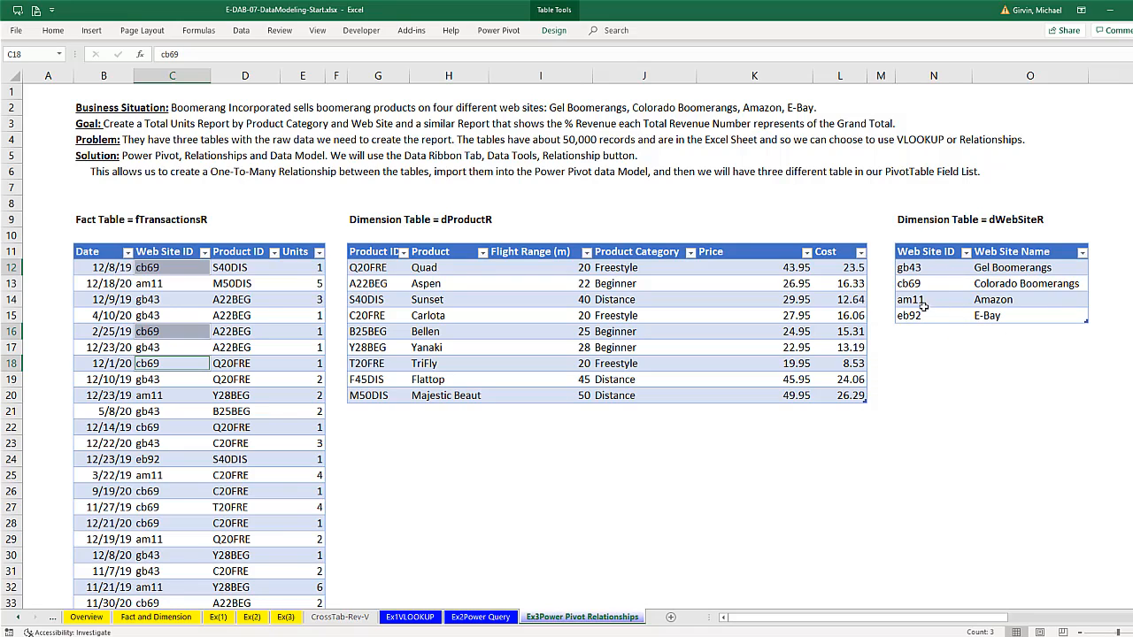
pyautogui.click(925, 283)
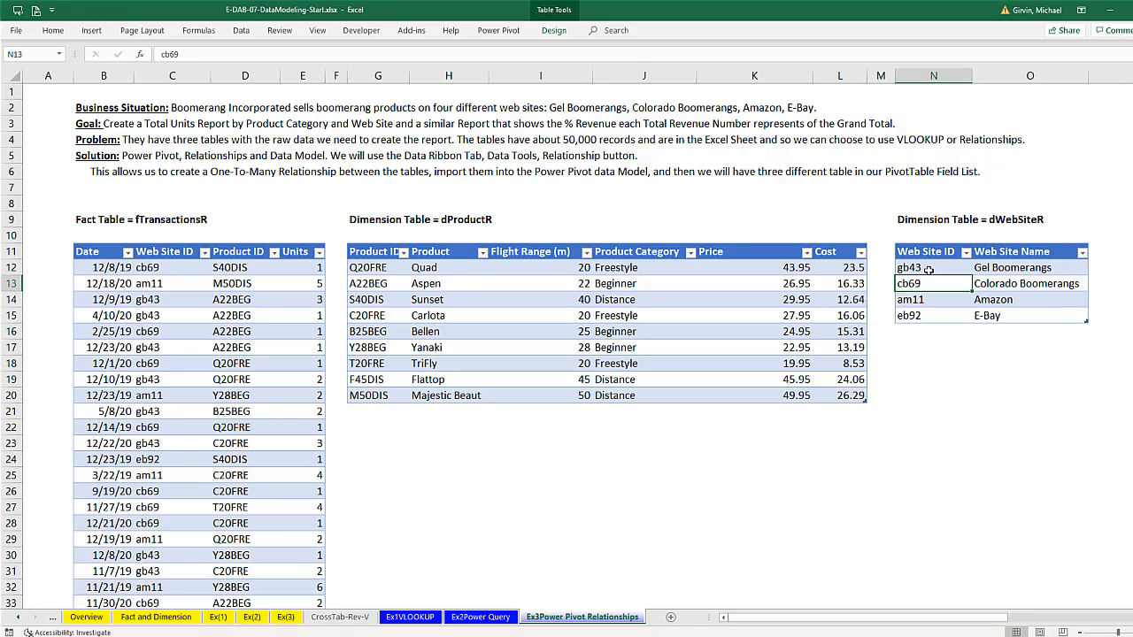
pyautogui.click(929, 270)
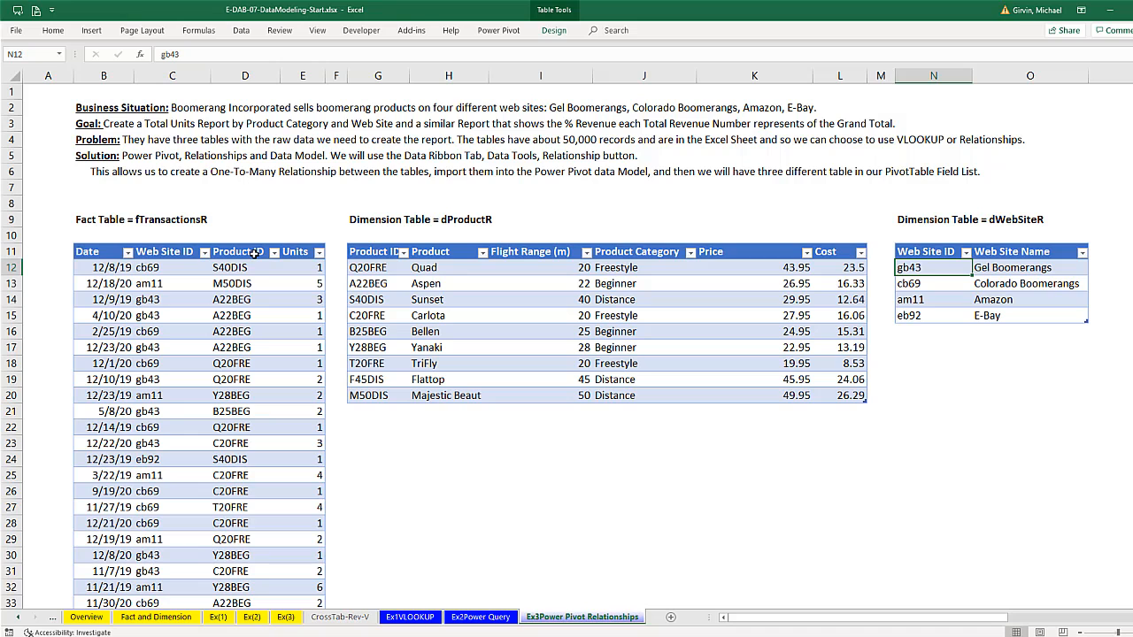
# Return to the Ex2Power Query sheet, open E-DAB07-AccessData.accdb in Access, and view the dProducts and fTransactions tables, closing each
pyautogui.click(482, 617)
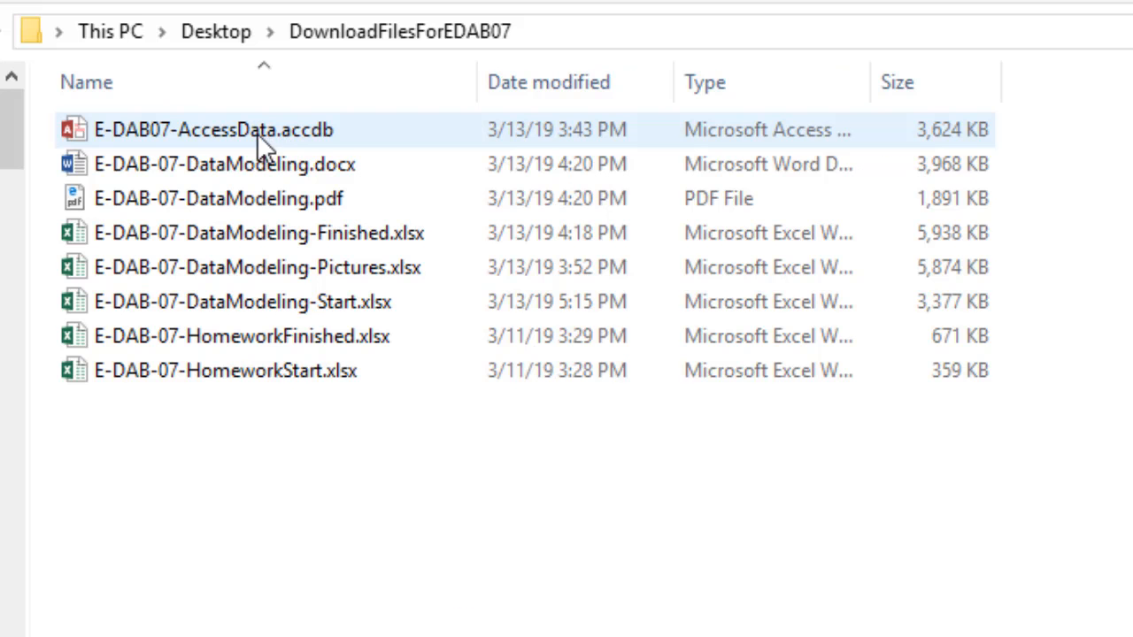
pyautogui.doubleClick(200, 140)
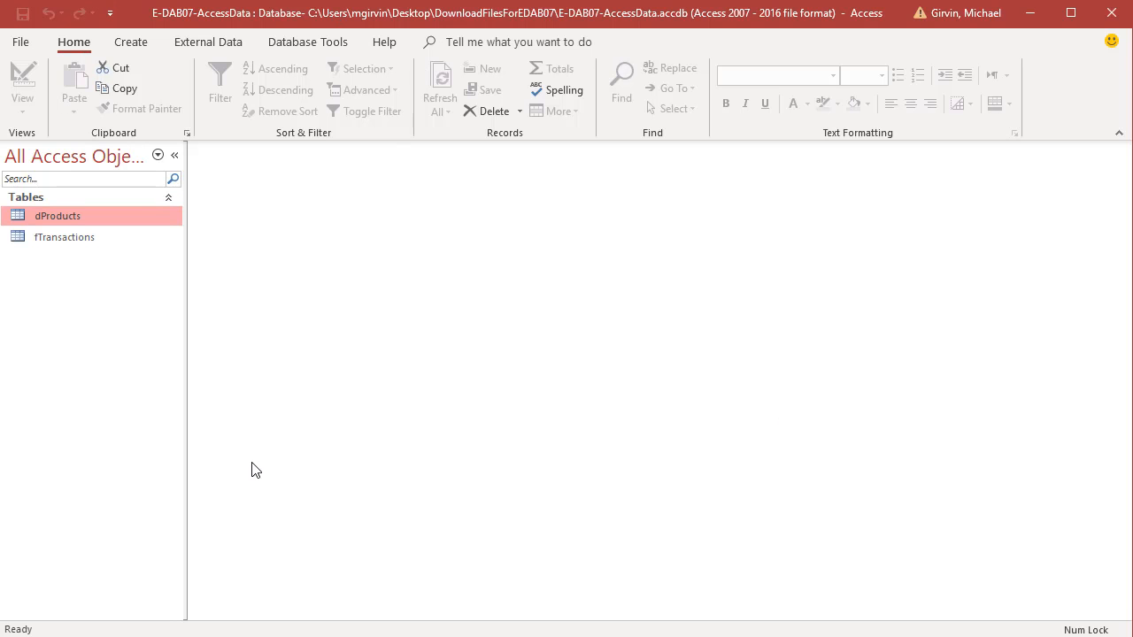
pyautogui.doubleClick(61, 218)
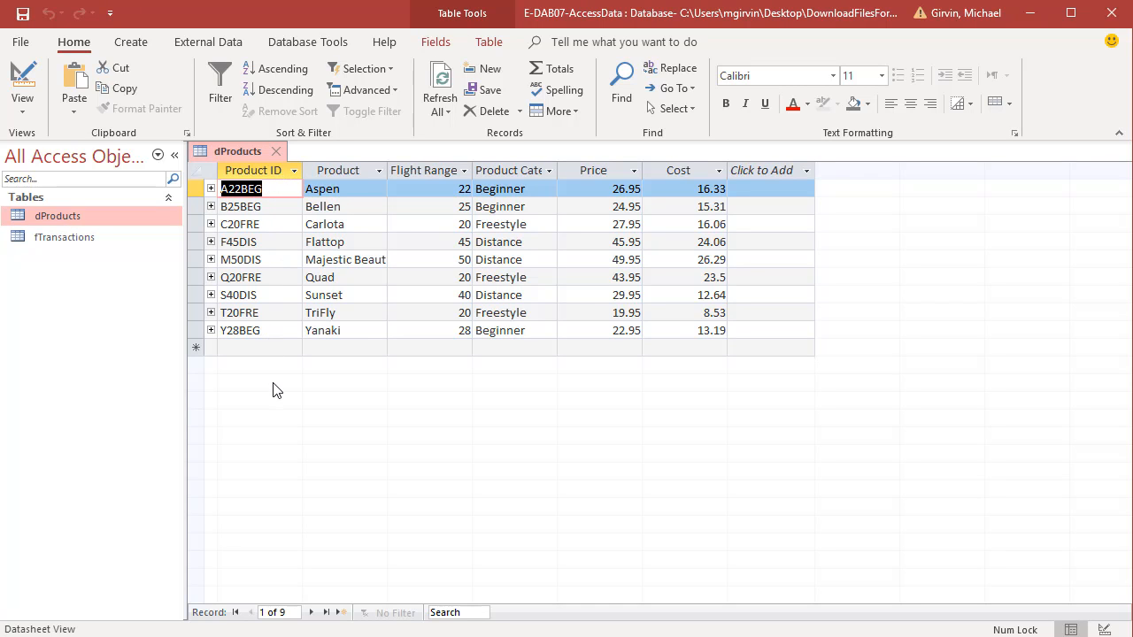
pyautogui.click(279, 152)
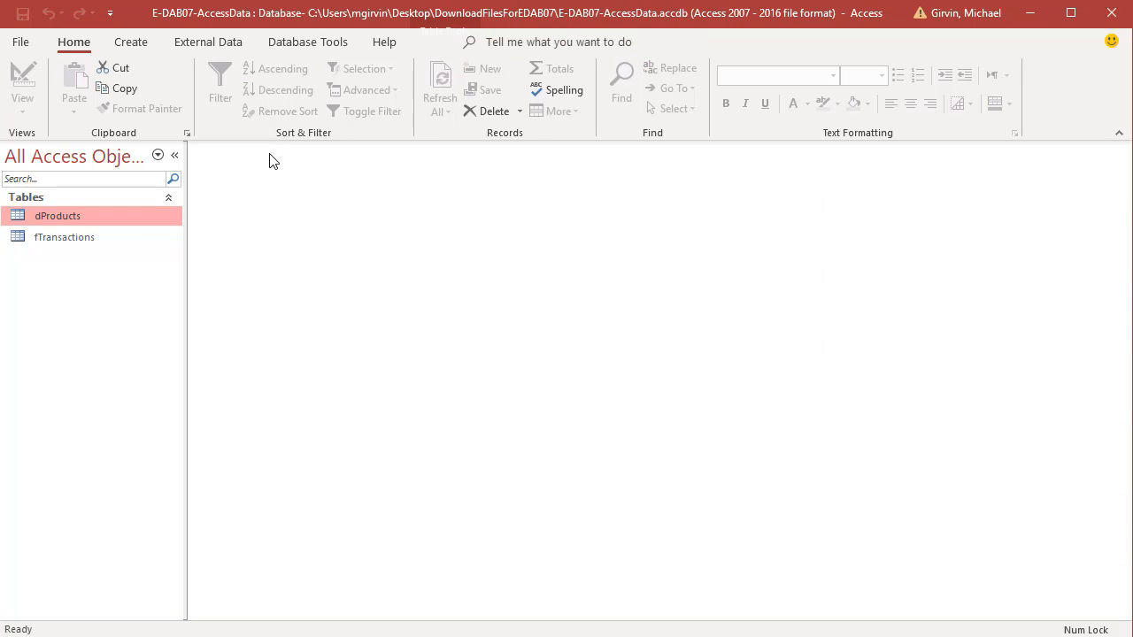
pyautogui.doubleClick(73, 243)
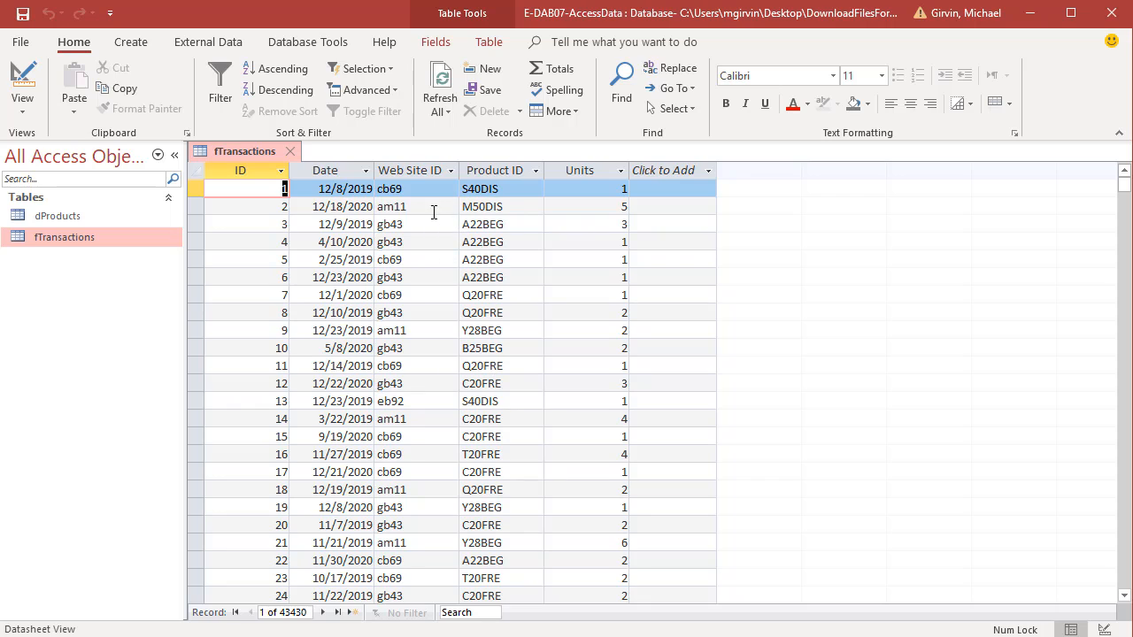
pyautogui.click(290, 151)
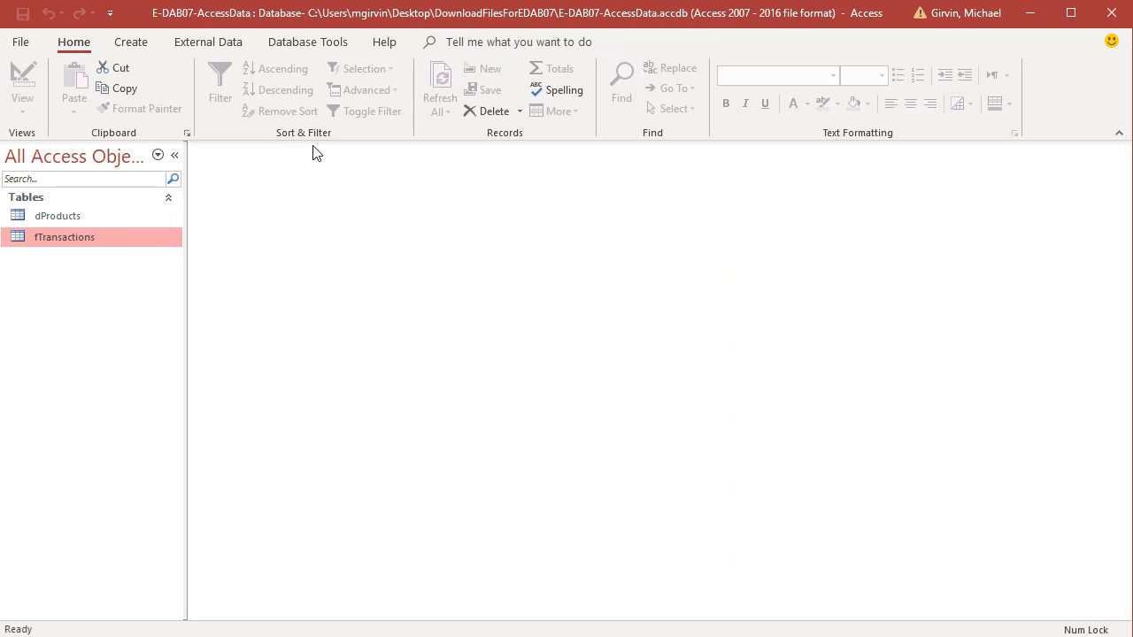
# Display the Access database's relationships and inspect the Product ID relationship between dProducts and fTransactions without changing it
pyautogui.click(328, 40)
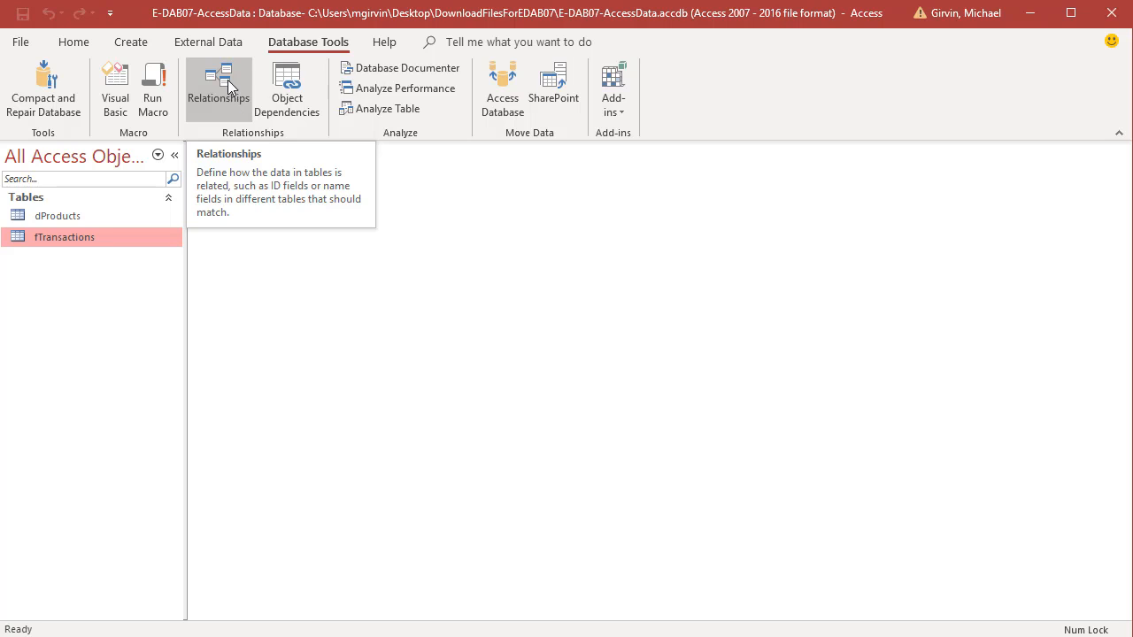
pyautogui.click(223, 86)
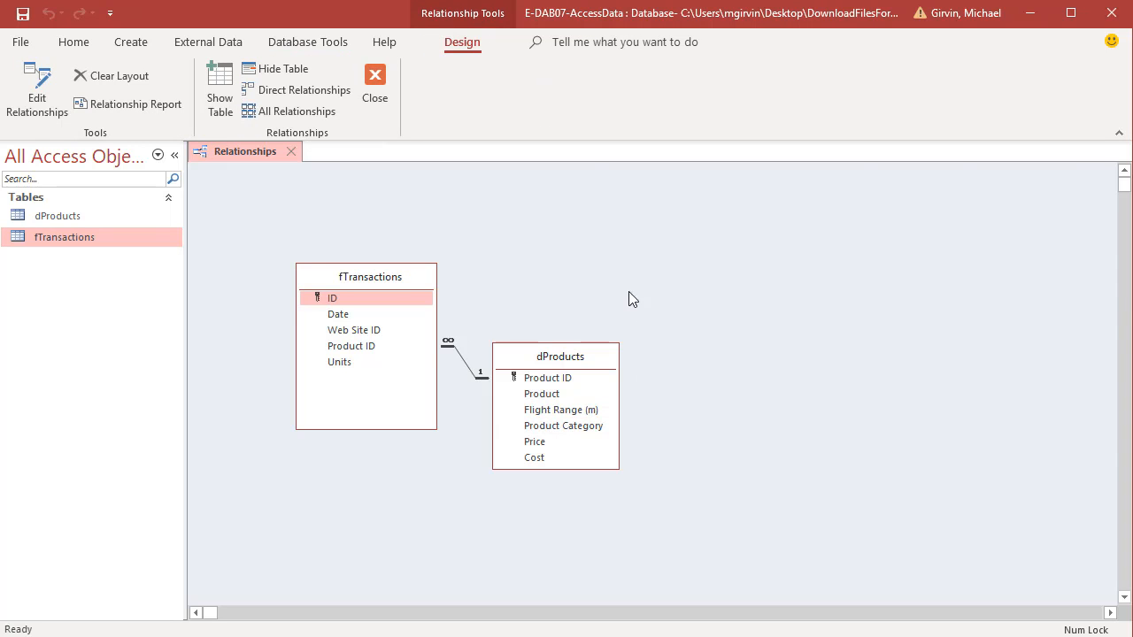
pyautogui.click(467, 365)
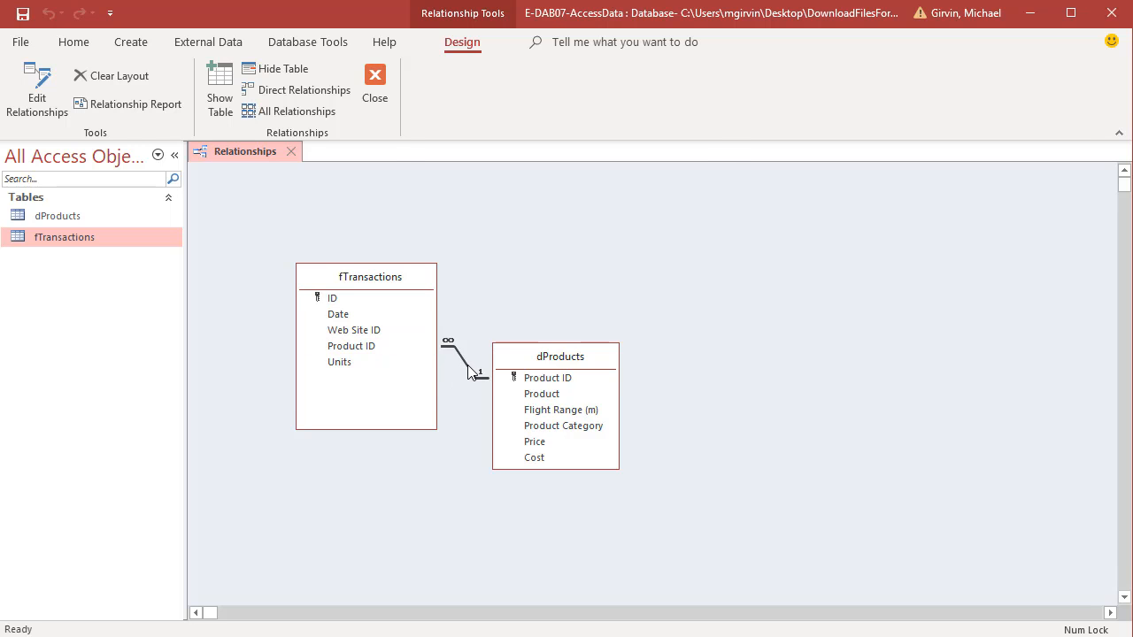
pyautogui.doubleClick(472, 371)
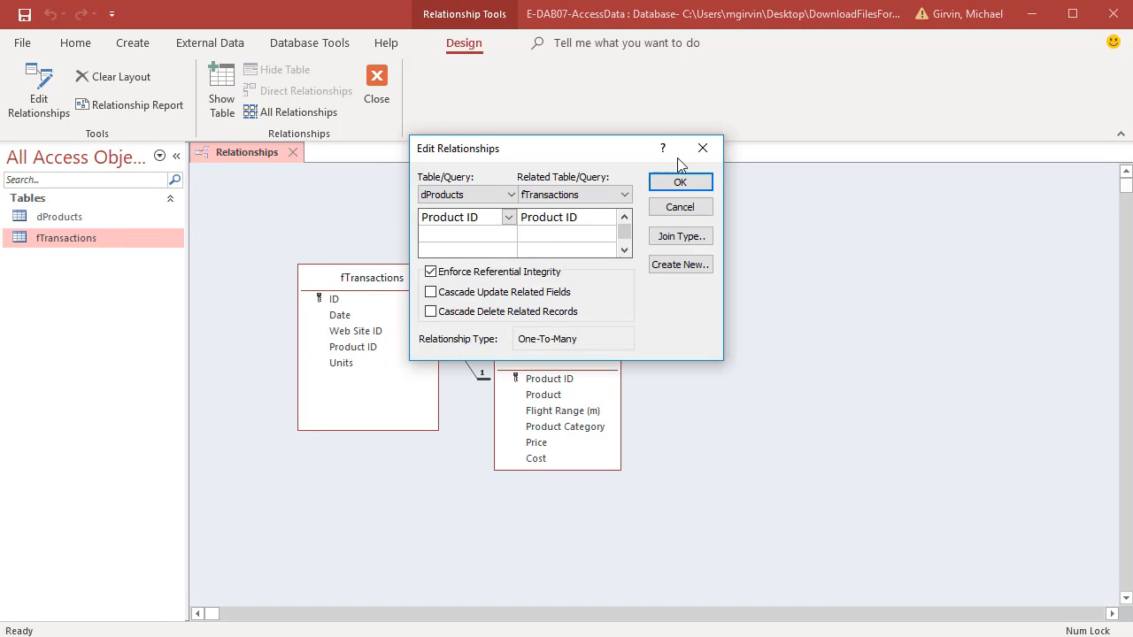
pyautogui.click(710, 152)
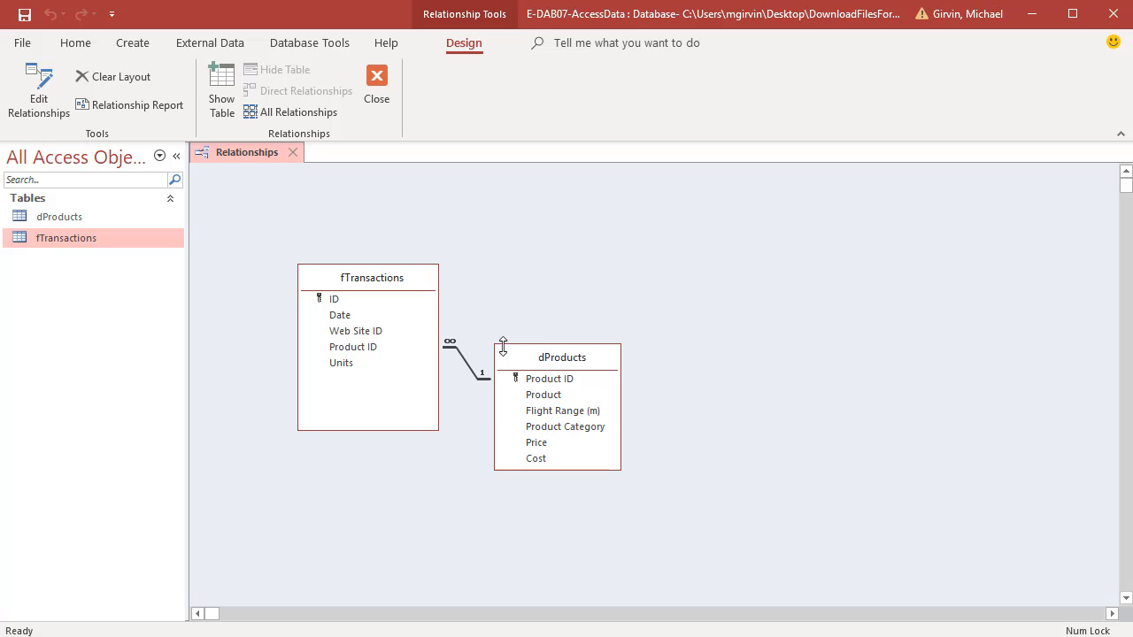
pyautogui.click(502, 413)
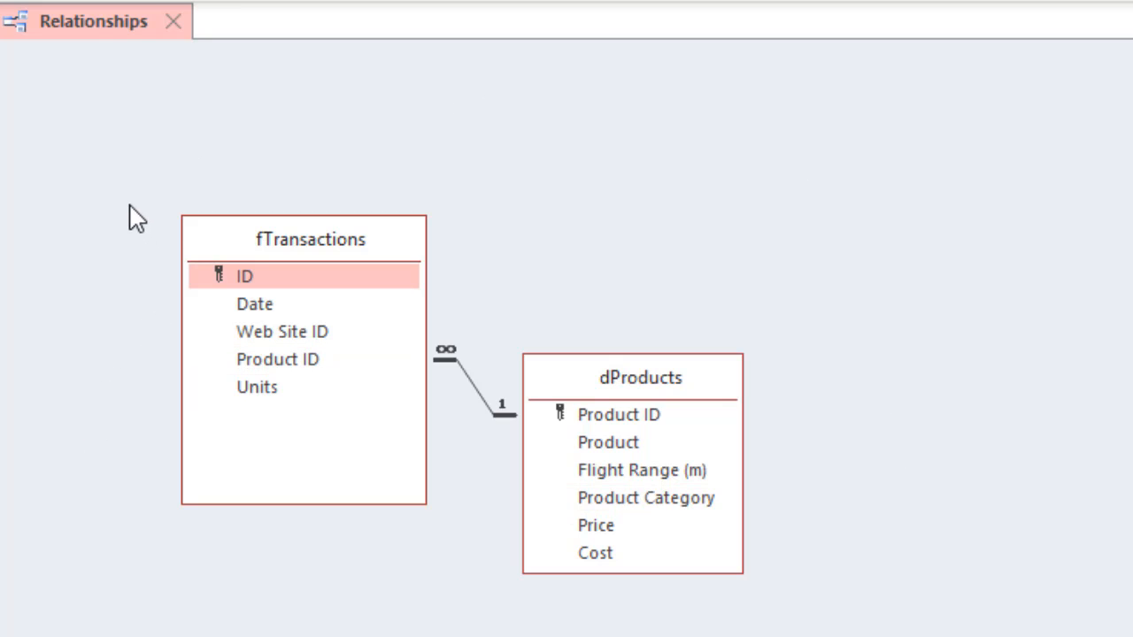
# Switch to Excel and bring the fTransactions table from the Access database E-DAB07-AccessData.accdb into the Power Query Editor
pyautogui.click(237, 283)
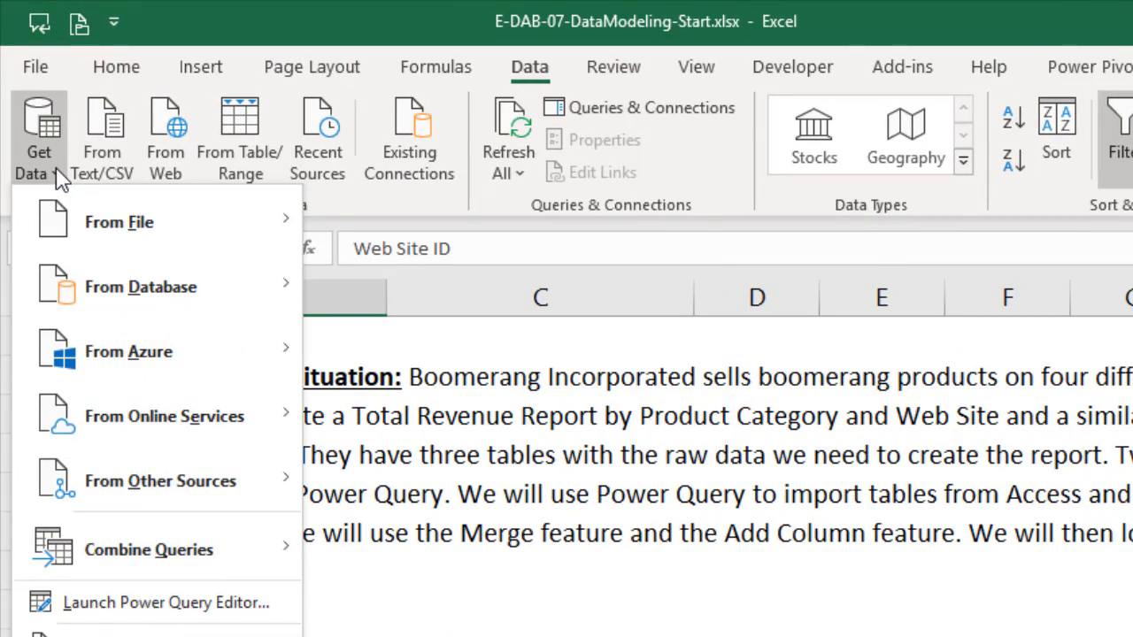
pyautogui.moveTo(237, 280)
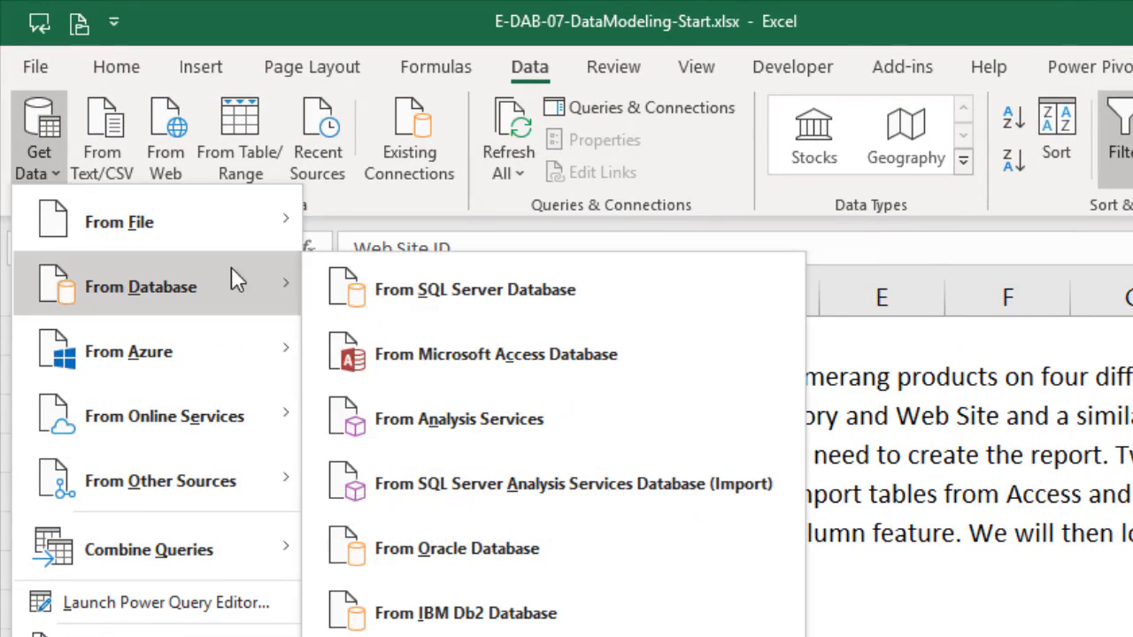
pyautogui.click(551, 364)
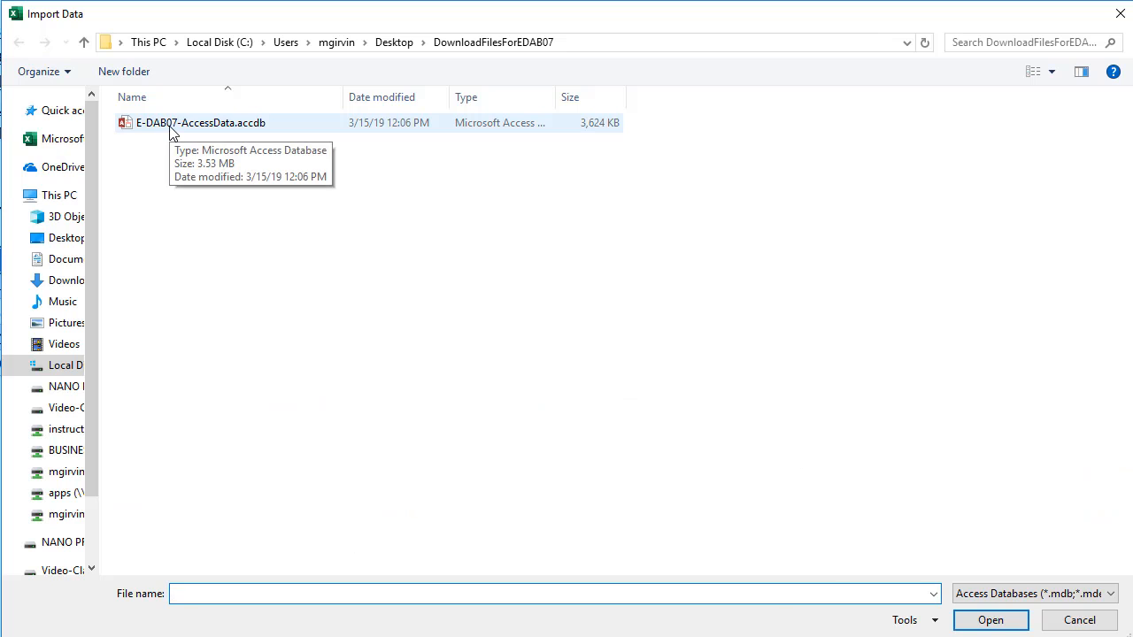
pyautogui.doubleClick(173, 131)
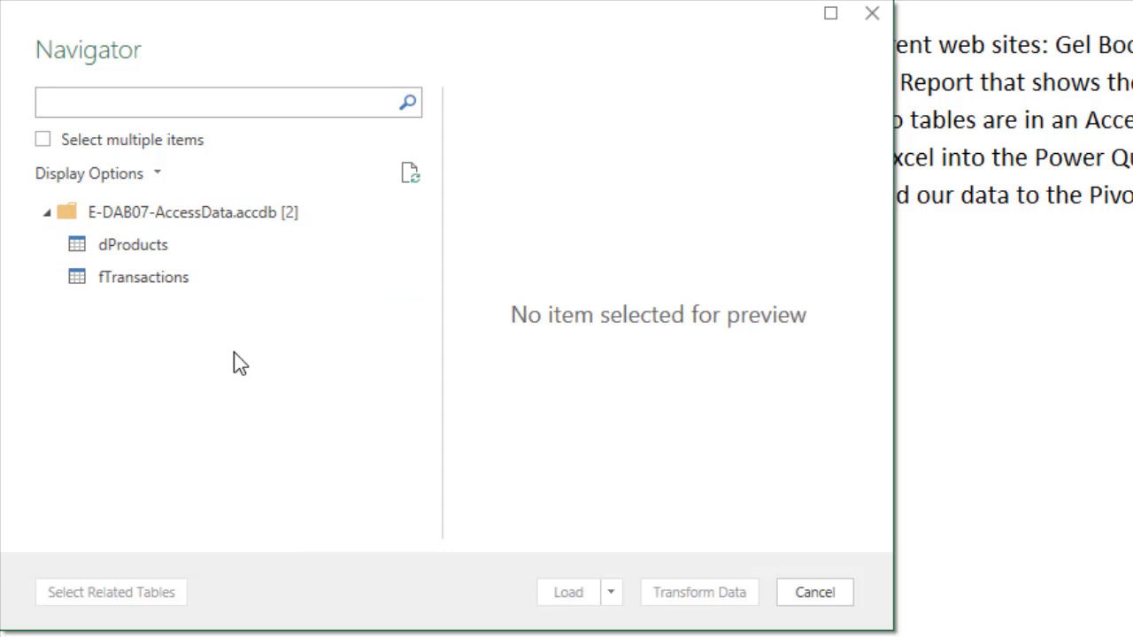
pyautogui.click(121, 282)
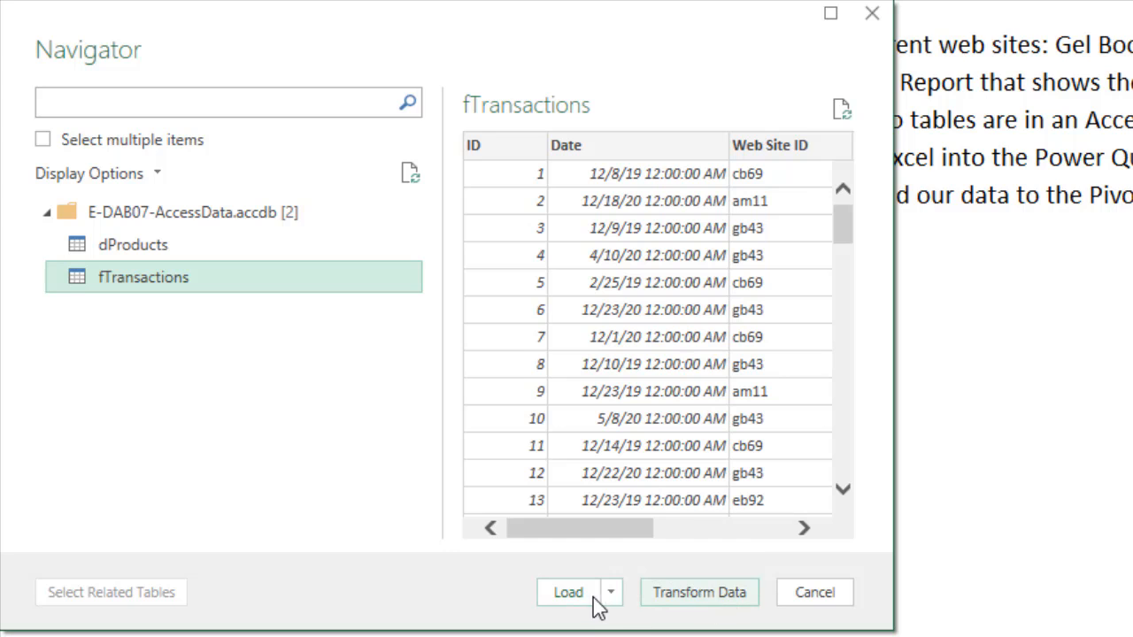
pyautogui.click(717, 605)
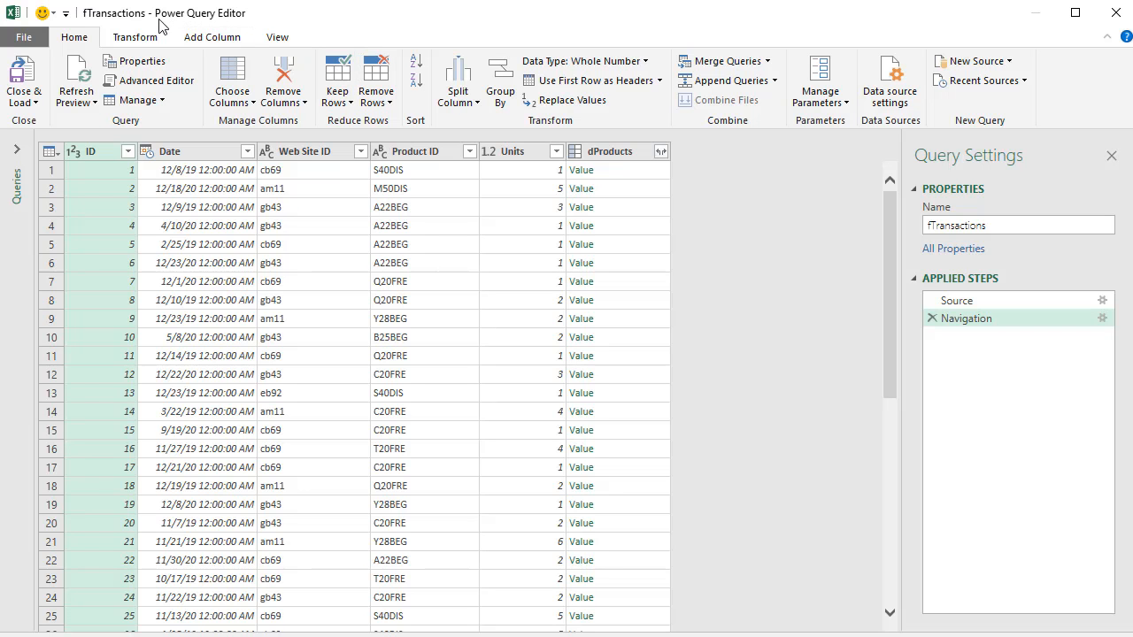
# Show the query list, rename the fTransactions query to fTransactionsA, and remove its ID column
pyautogui.click(18, 150)
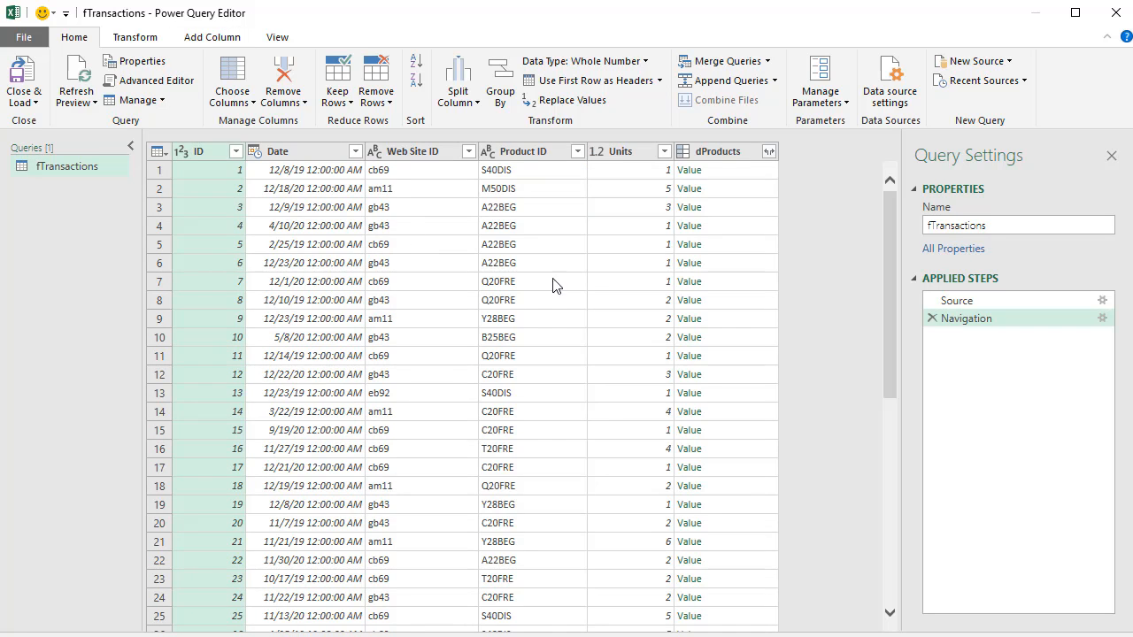
pyautogui.click(990, 226)
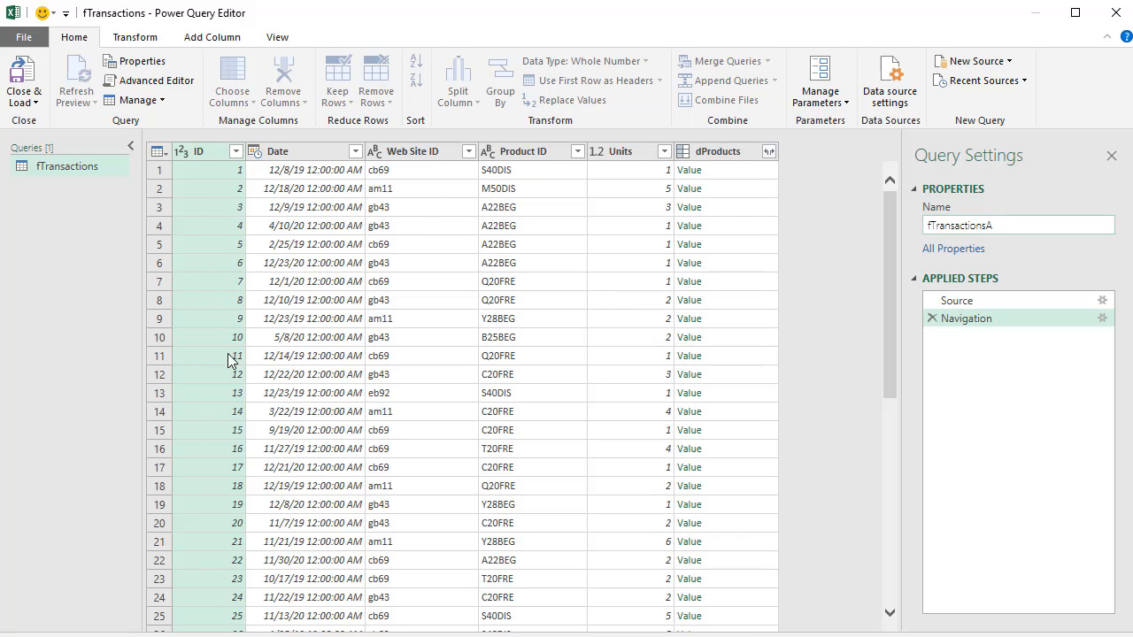
pyautogui.click(200, 157)
pyautogui.rightClick(200, 152)
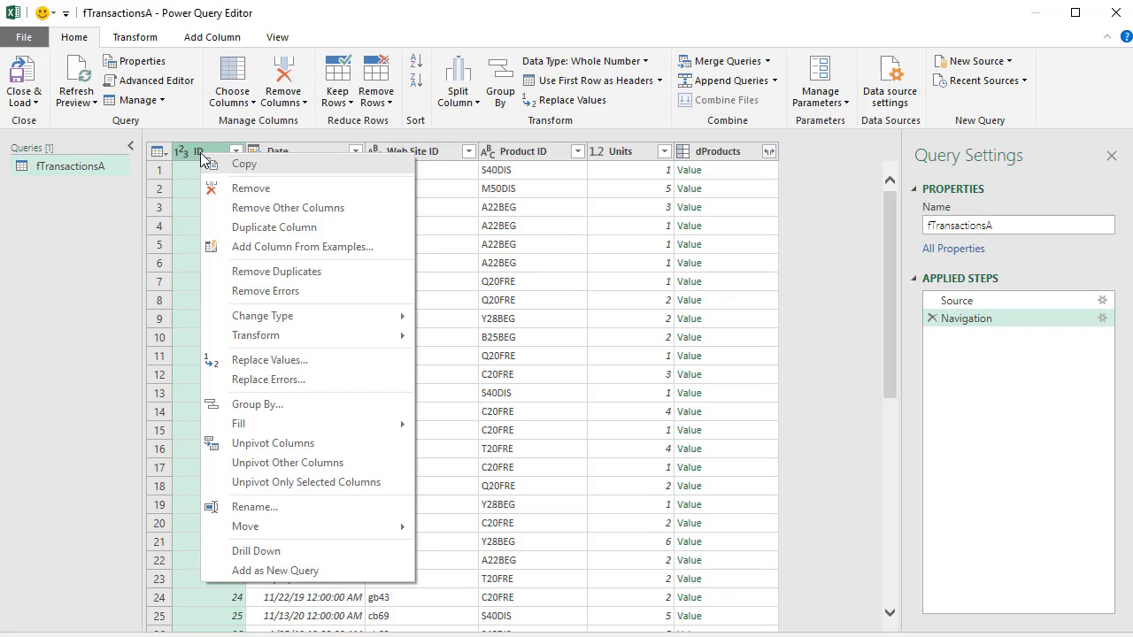
pyautogui.click(252, 189)
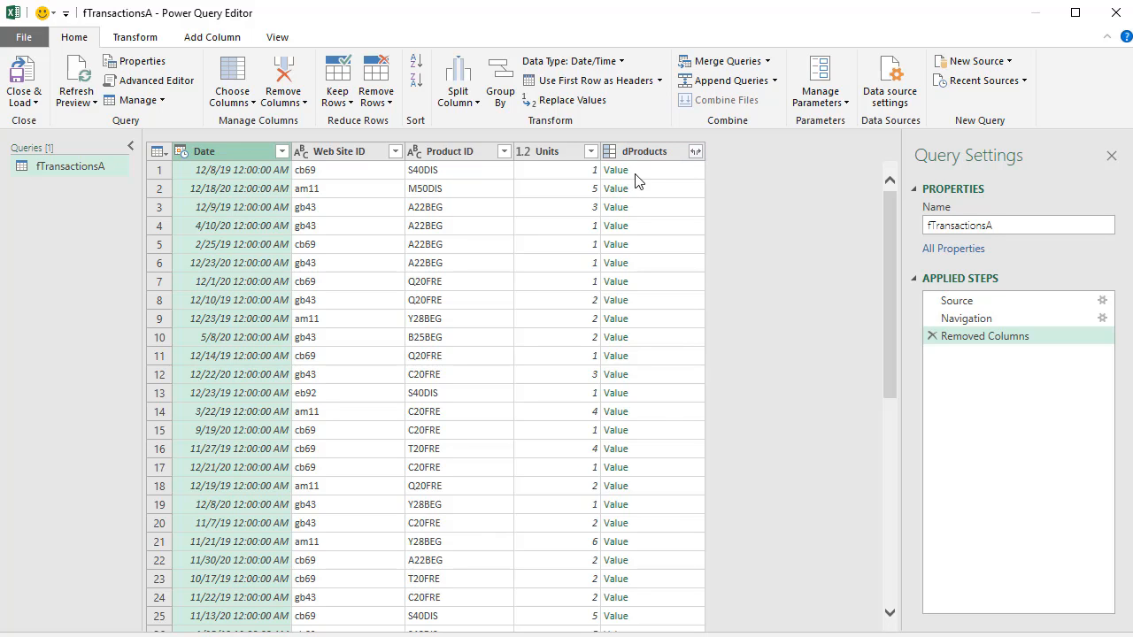
# Preview the first two related dProducts records, then expand dProducts to only Product Category and Price, without the original column name as prefix
pyautogui.click(694, 171)
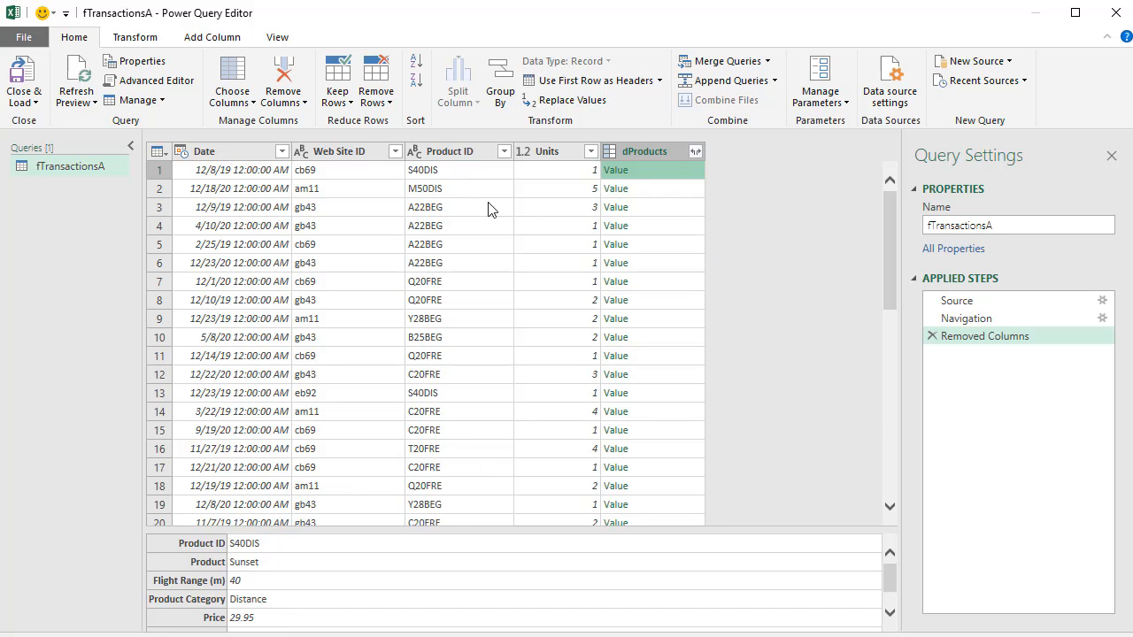
pyautogui.click(682, 190)
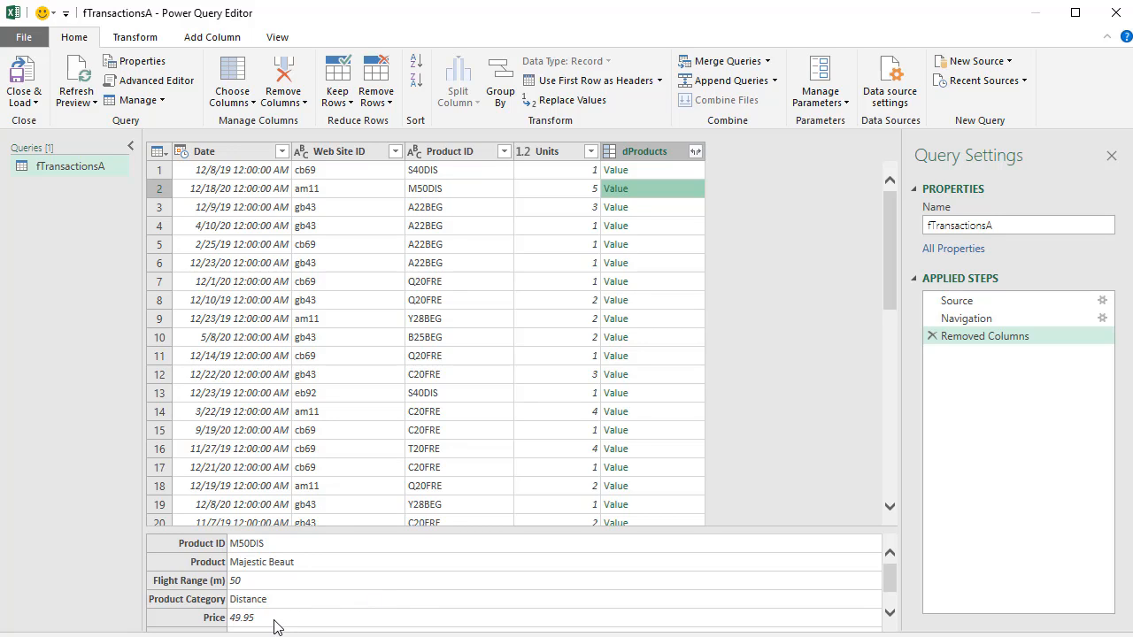
pyautogui.click(696, 152)
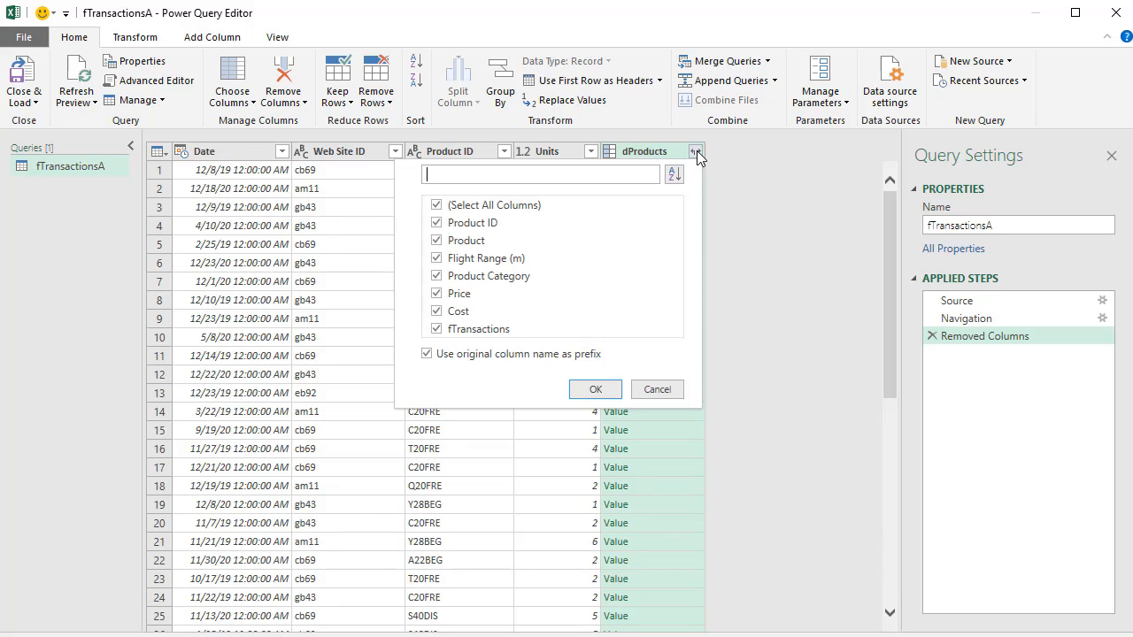
pyautogui.click(427, 354)
pyautogui.click(448, 212)
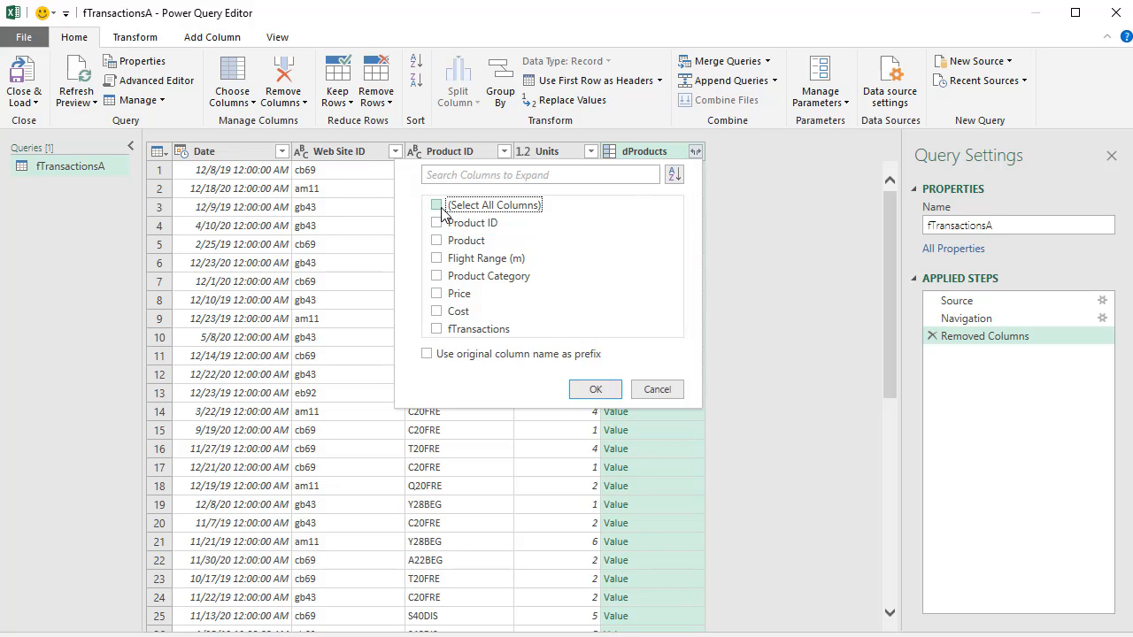
pyautogui.click(437, 295)
pyautogui.click(436, 277)
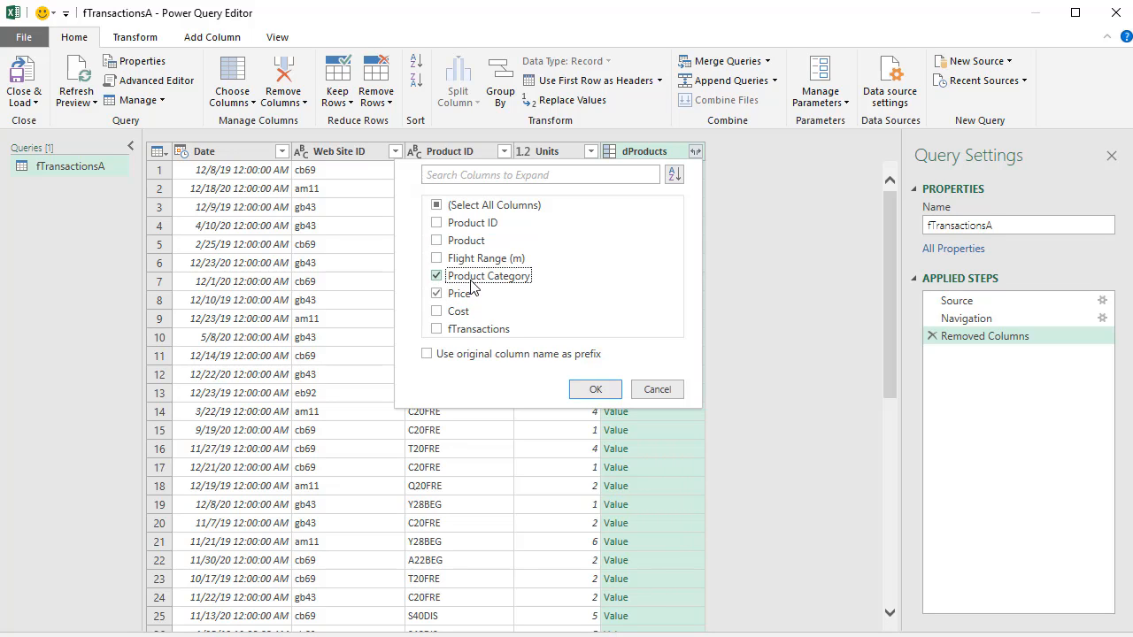
pyautogui.click(595, 389)
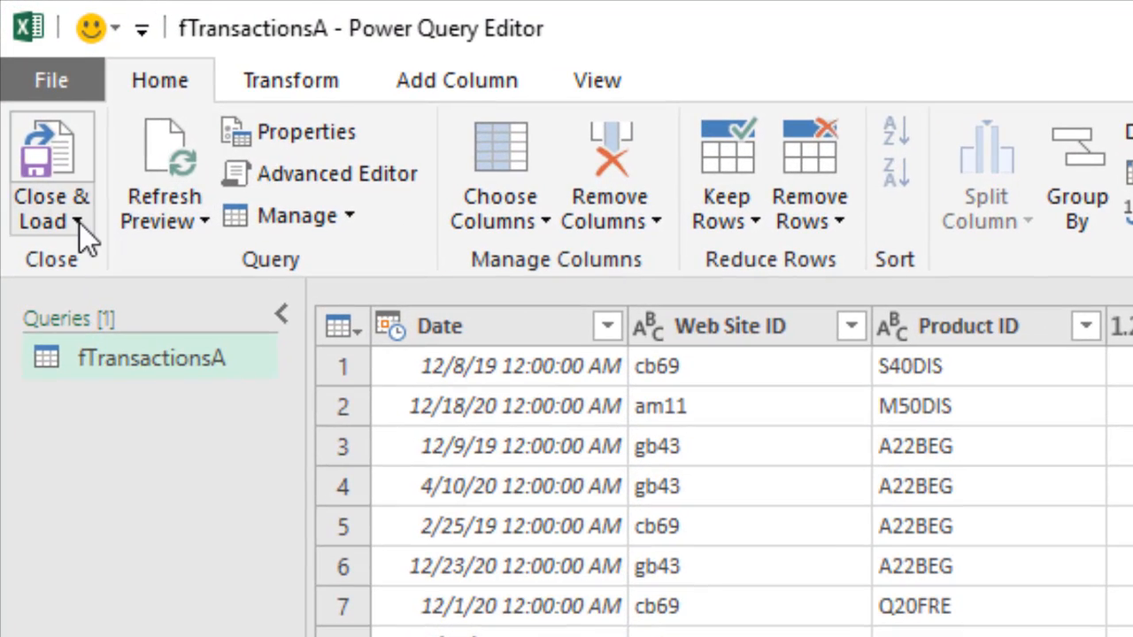
# Close the editor and load the fTransactionsA query as Only Create Connection, without adding it to the Data Model
pyautogui.click(35, 103)
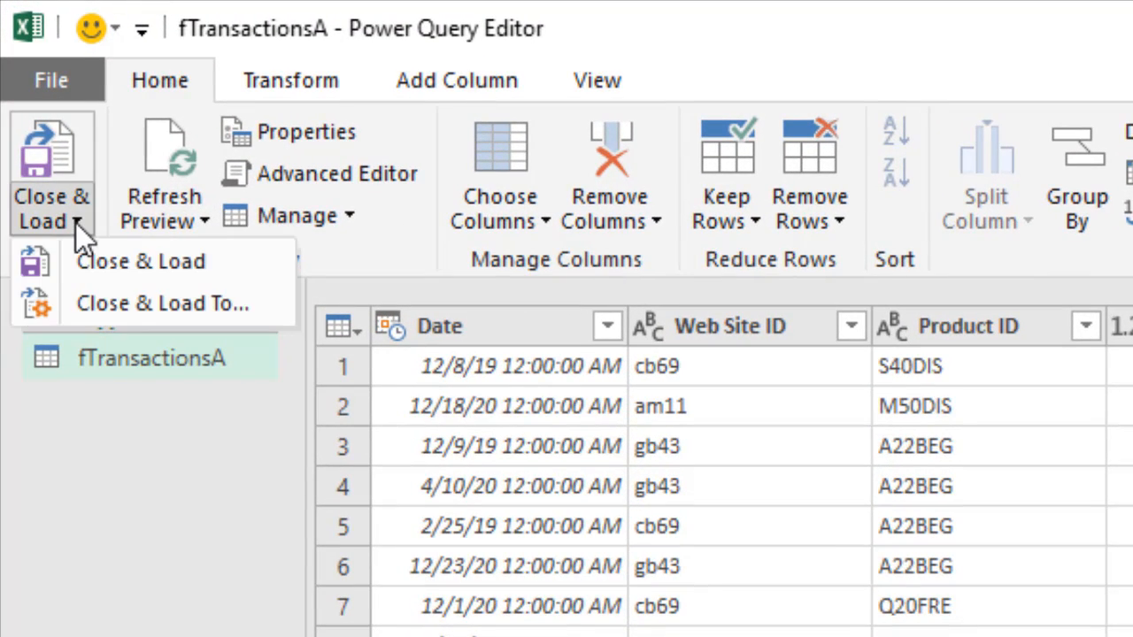
pyautogui.click(121, 320)
pyautogui.click(647, 267)
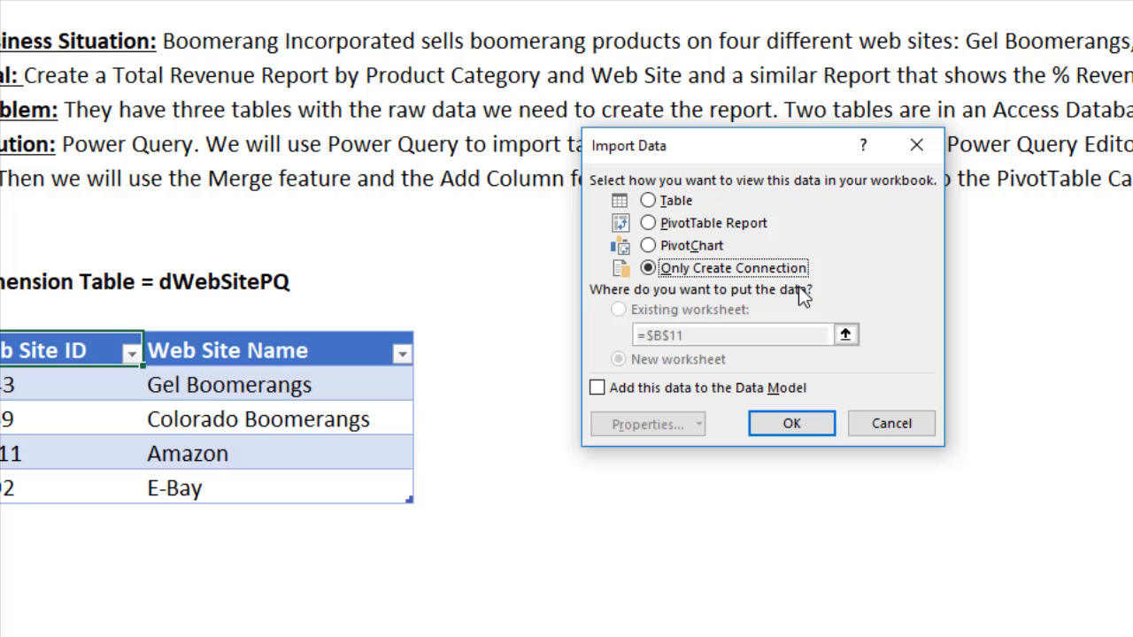
pyautogui.click(789, 423)
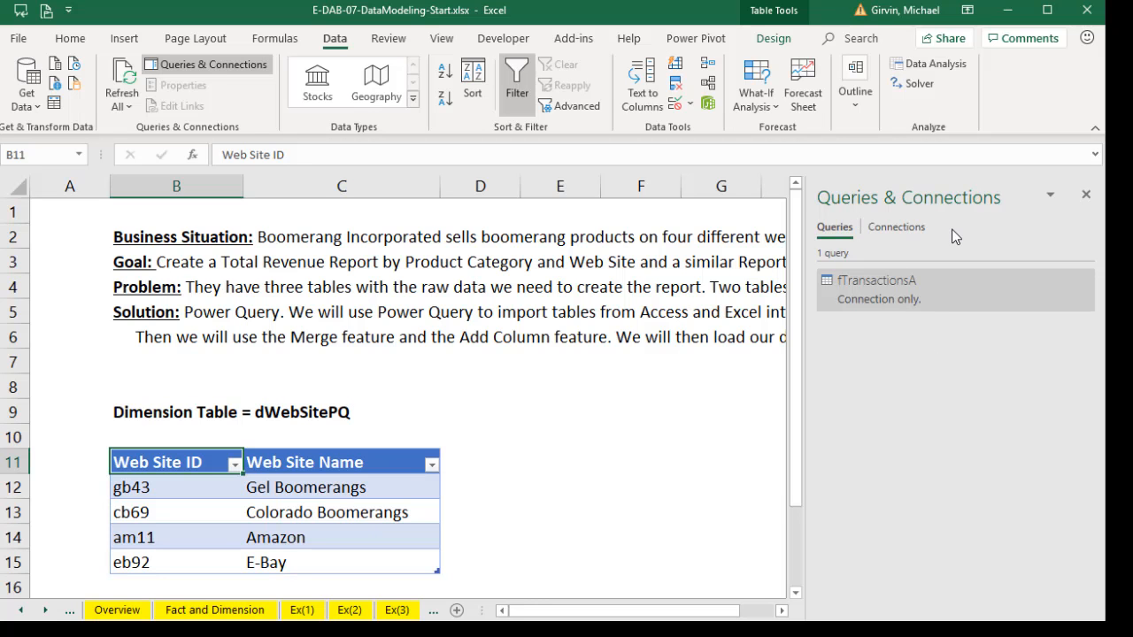
# Bring the dWebSitePQ worksheet table into Power Query and load it as Only Create Connection
pyautogui.moveTo(916, 301)
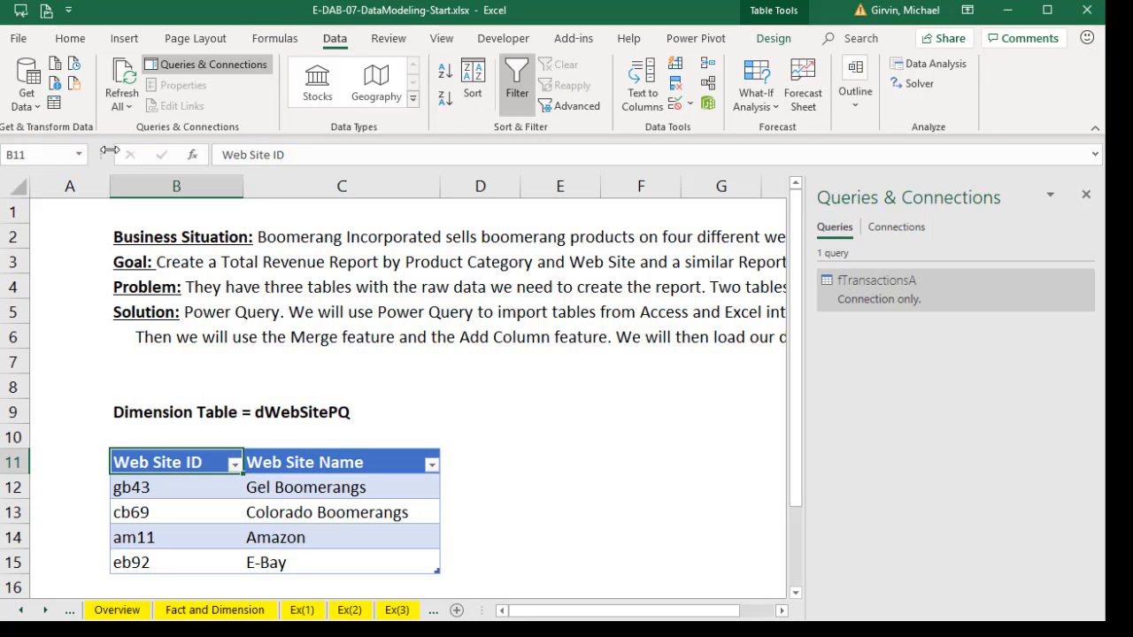
pyautogui.click(55, 105)
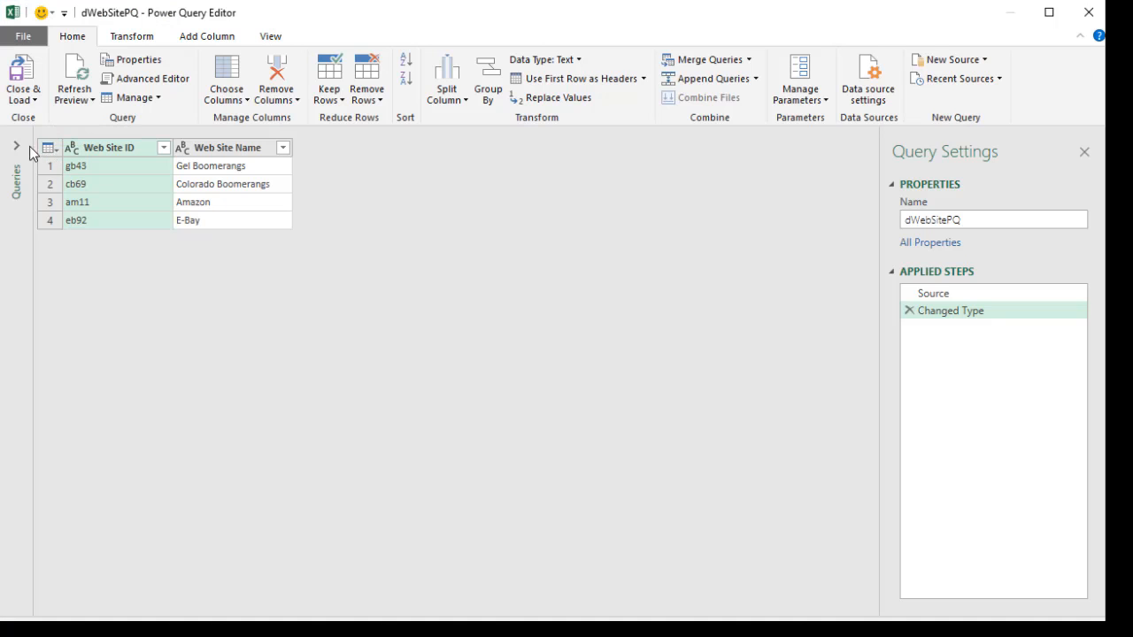
pyautogui.click(19, 151)
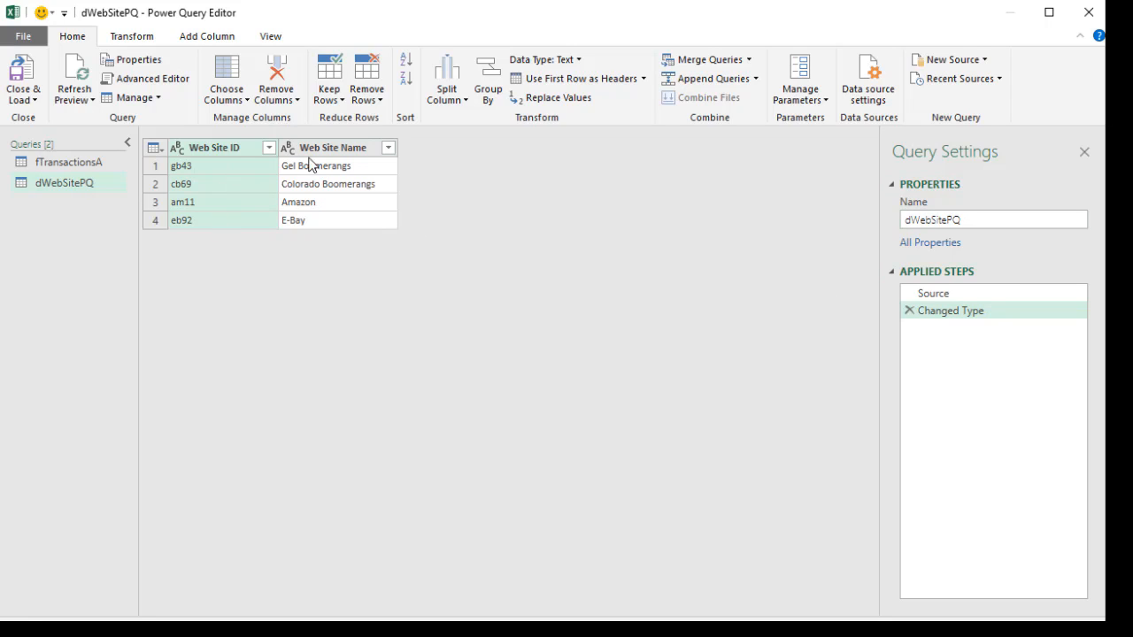
pyautogui.click(35, 99)
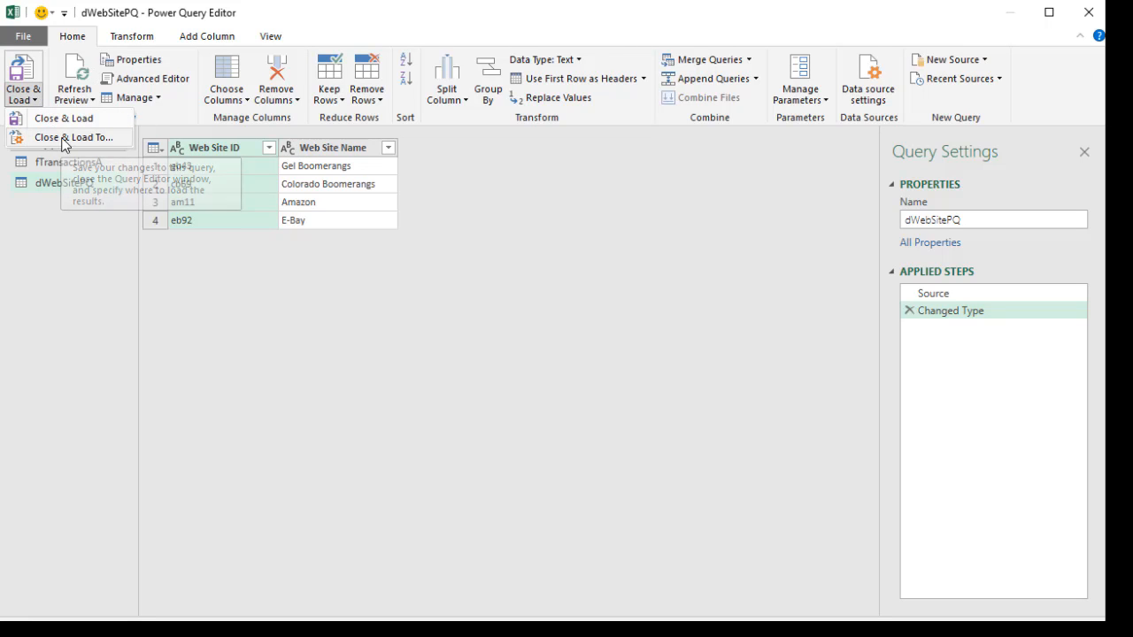
pyautogui.click(103, 137)
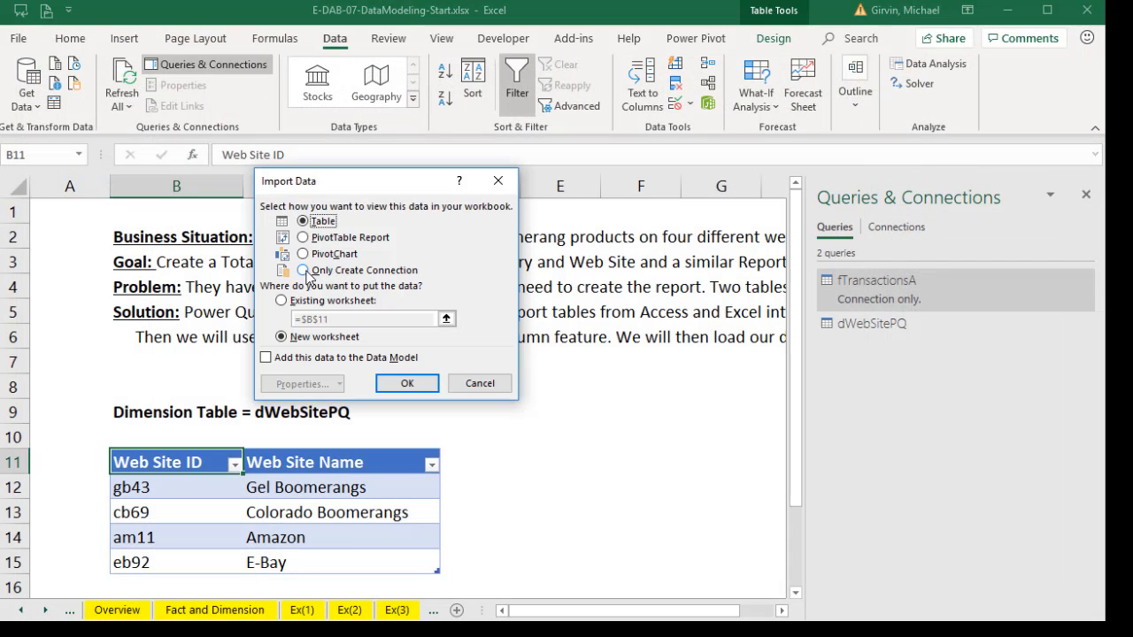
pyautogui.click(314, 272)
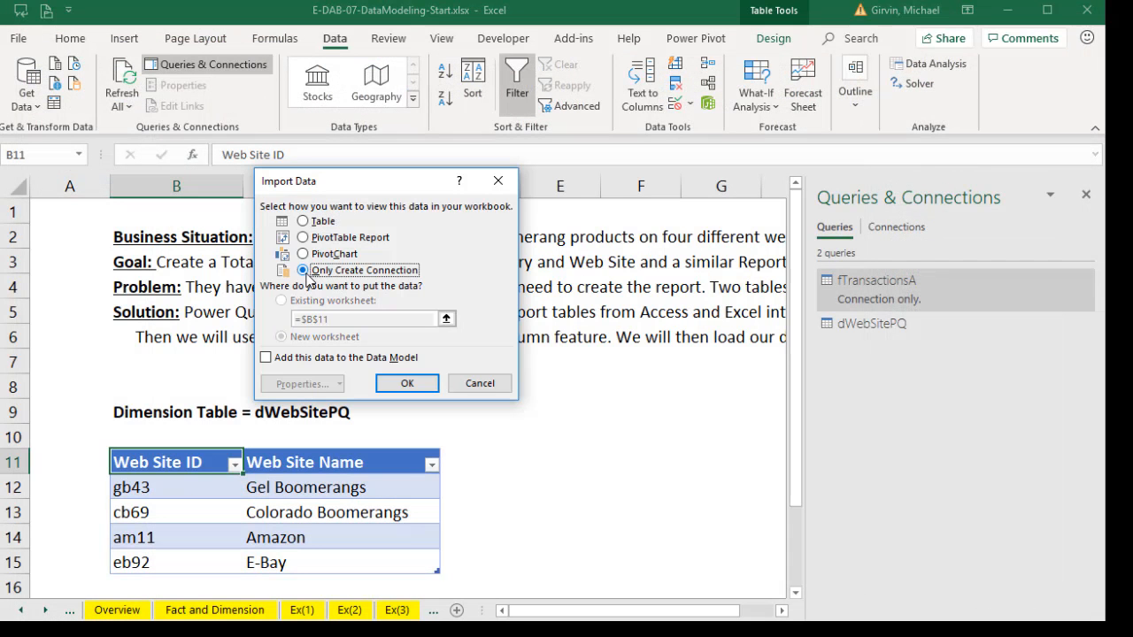
pyautogui.click(425, 386)
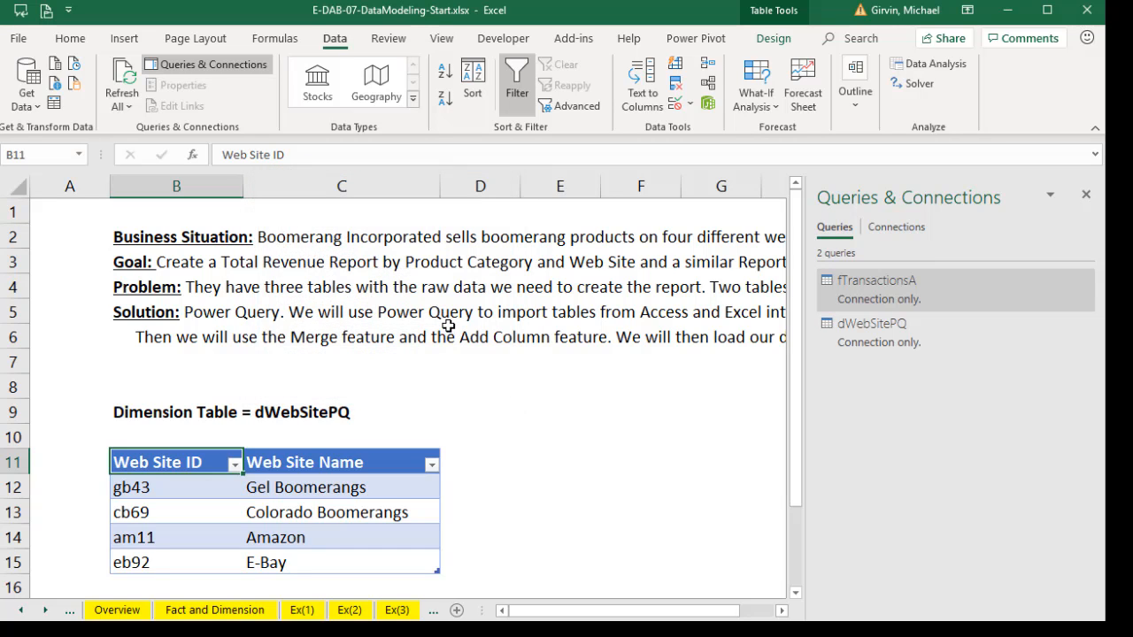
# Preview the dWebSitePQ and fTransactionsA queries, then reopen fTransactionsA in the Power Query Editor with the query list shown
pyautogui.moveTo(920, 305)
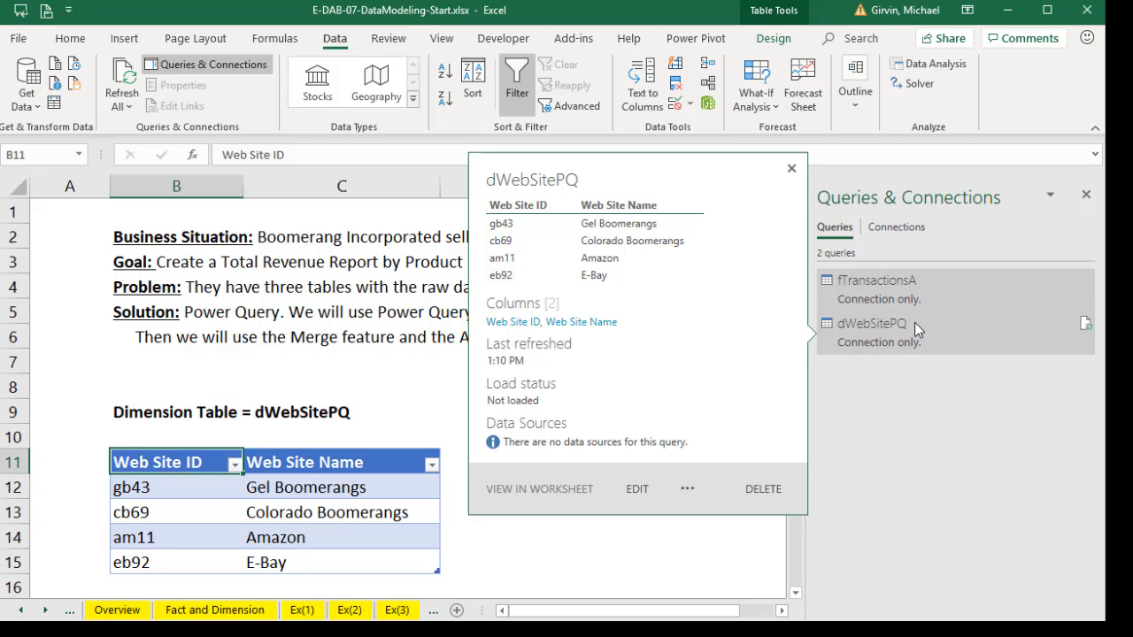
pyautogui.moveTo(881, 296)
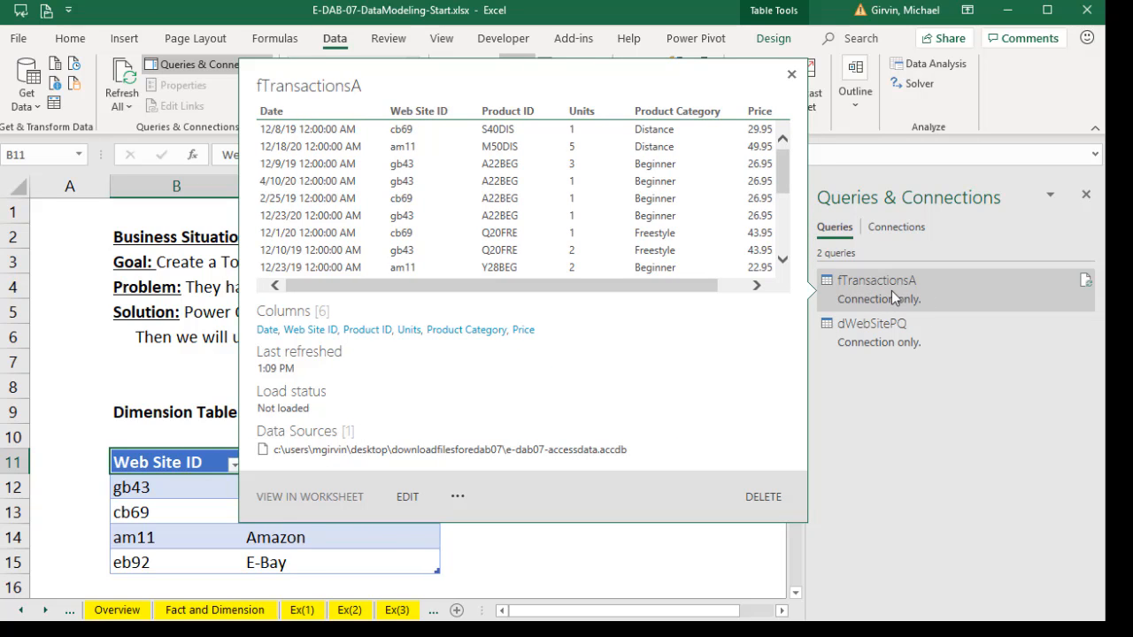
pyautogui.doubleClick(890, 291)
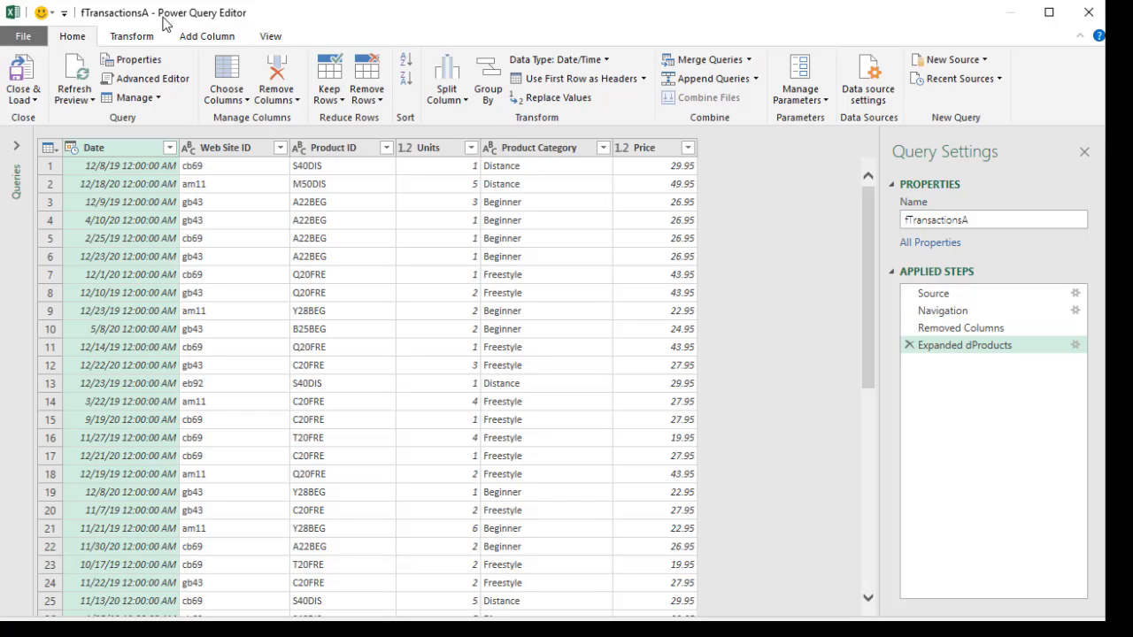
pyautogui.click(16, 146)
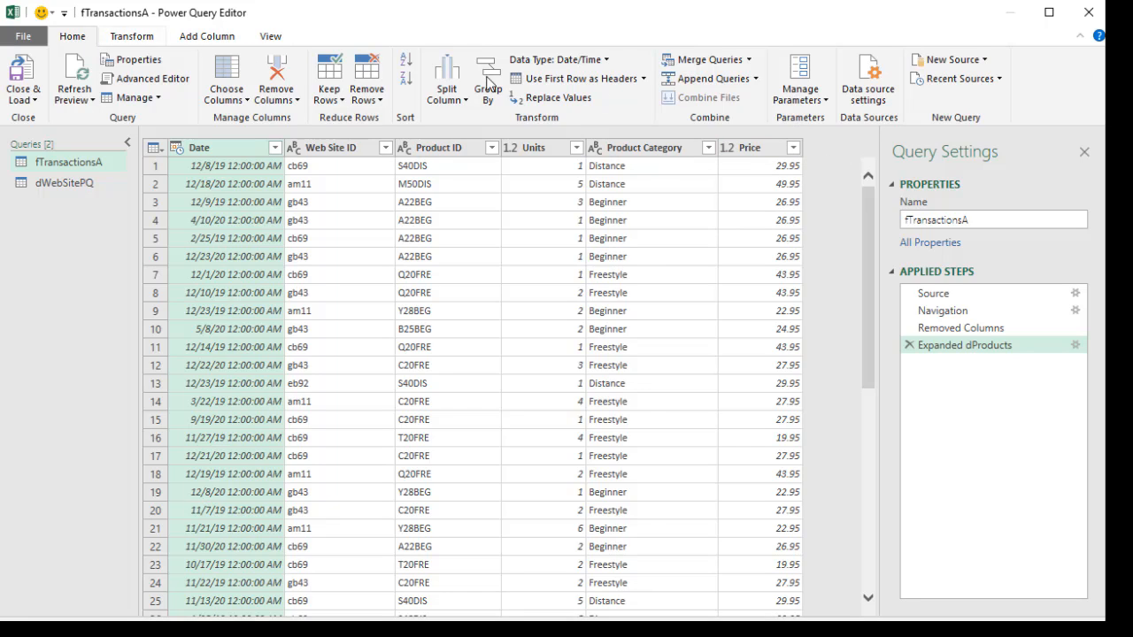
# Merge fTransactionsA with the dWebSitePQ query, matching on Web Site ID with a Left Outer join
pyautogui.click(748, 60)
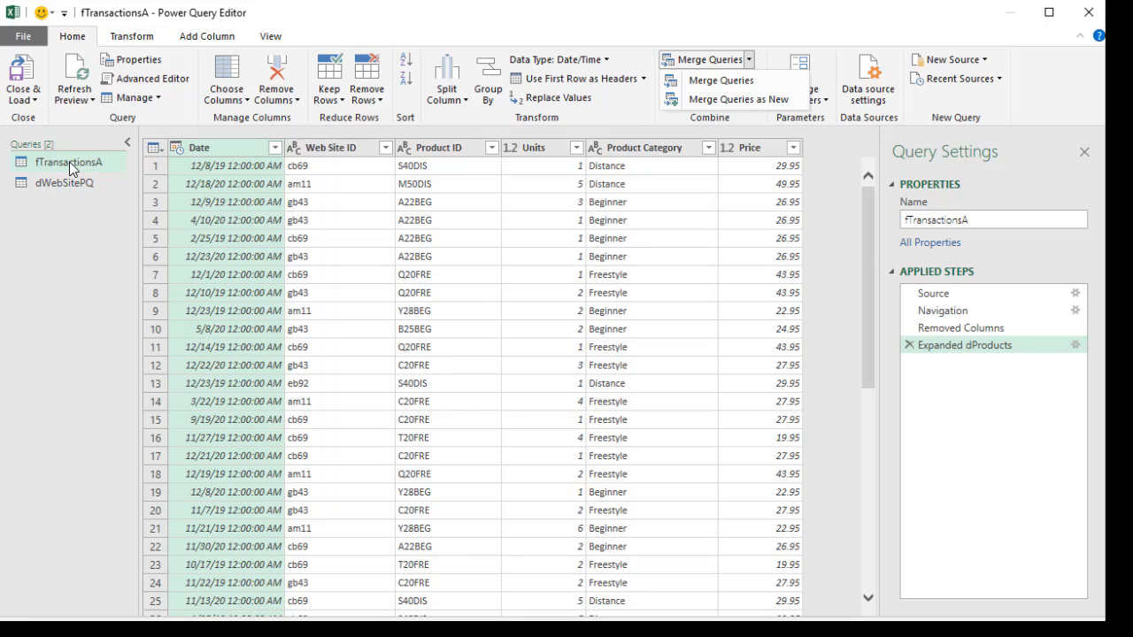
pyautogui.click(715, 80)
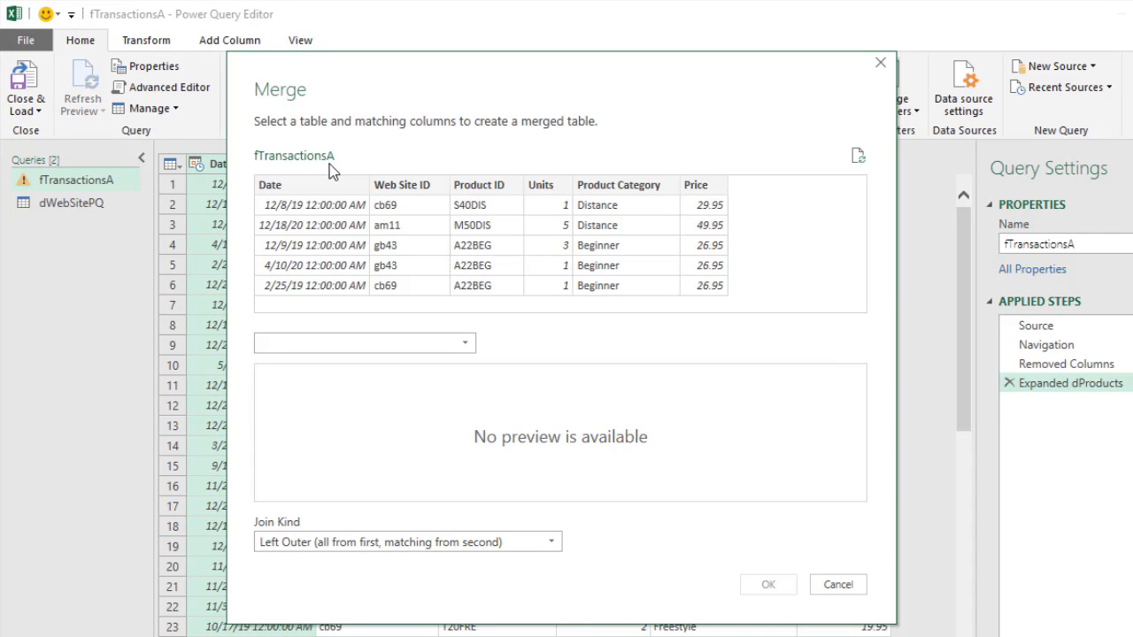
pyautogui.click(336, 352)
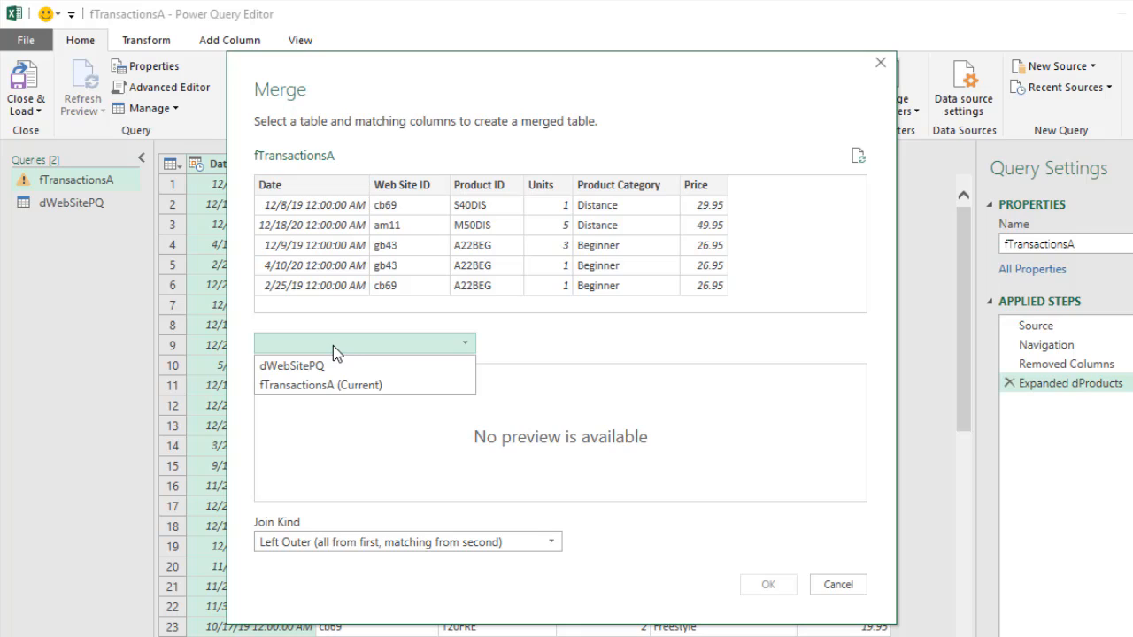
pyautogui.click(298, 367)
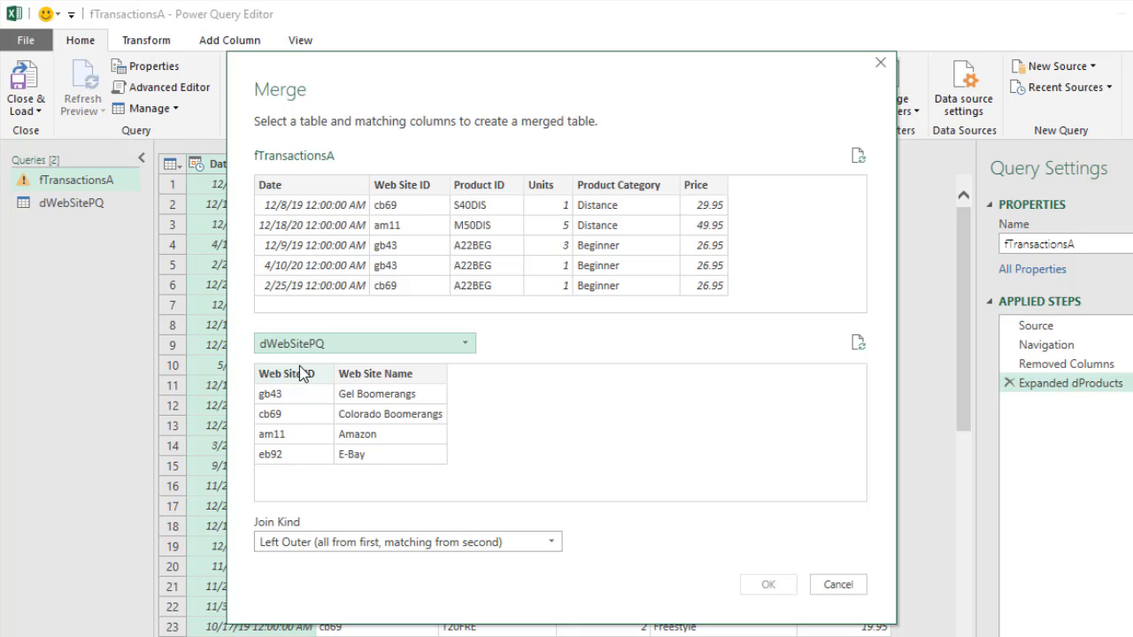
pyautogui.click(431, 192)
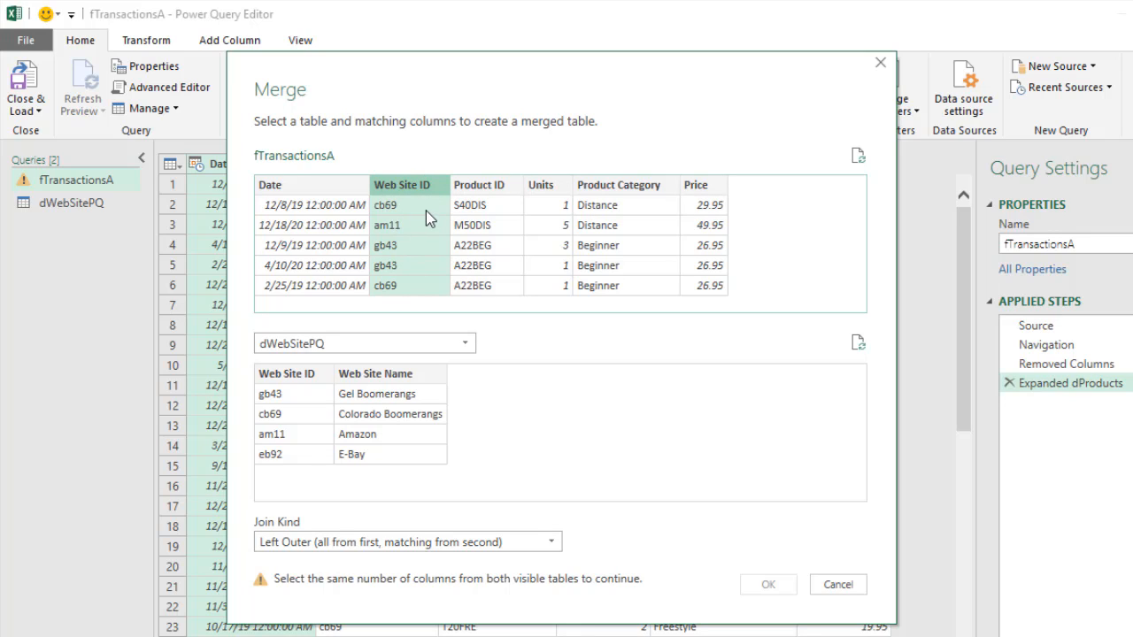
pyautogui.click(305, 380)
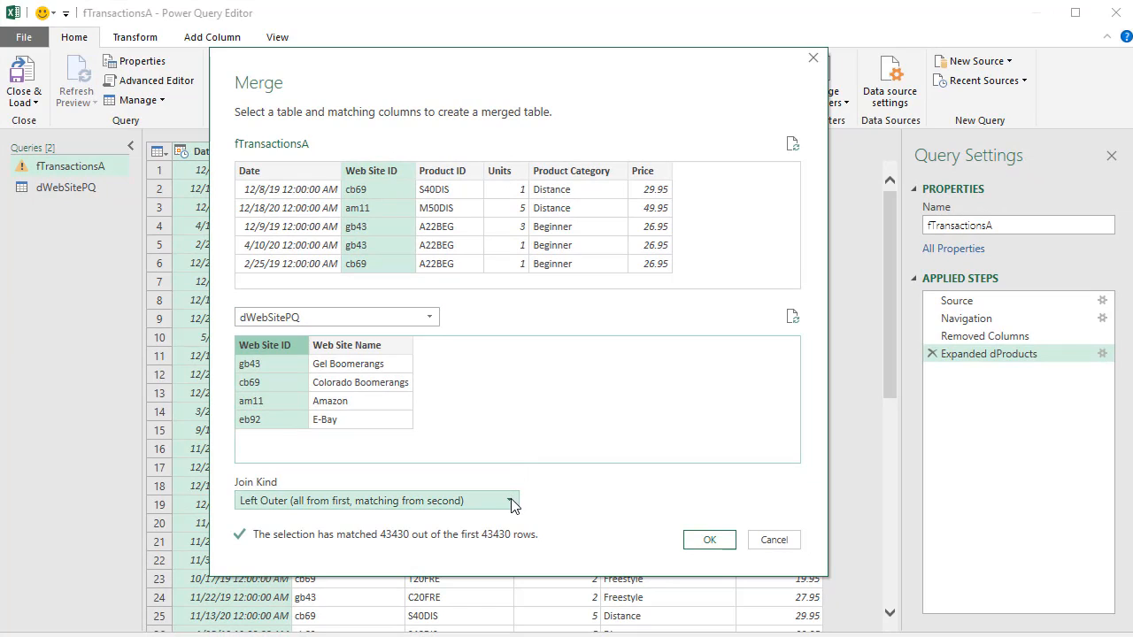
pyautogui.click(514, 503)
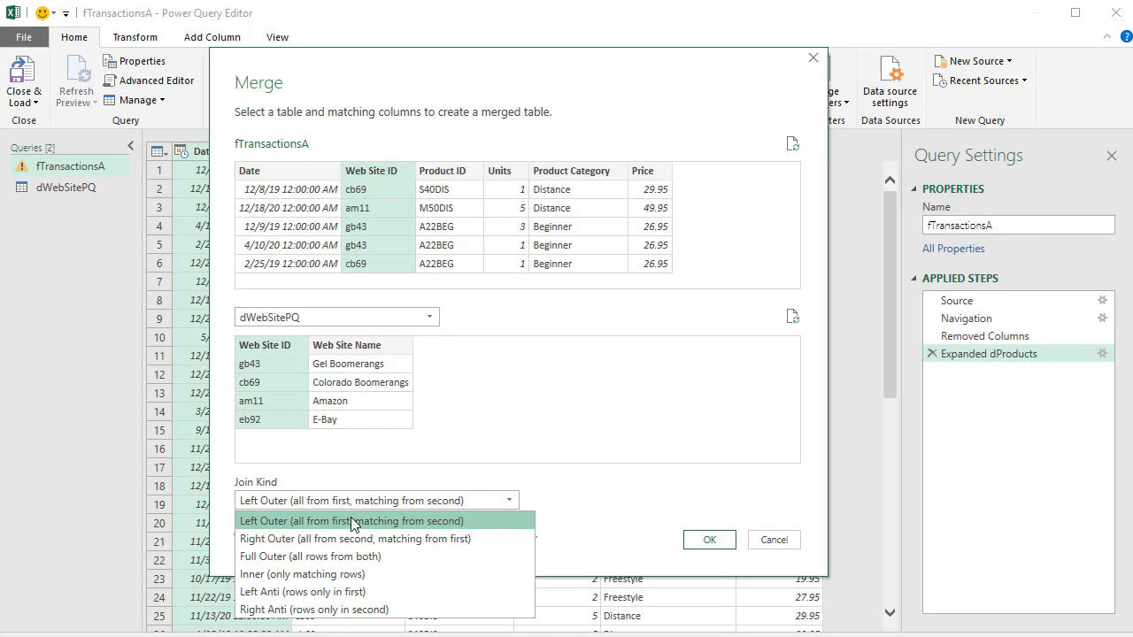
pyautogui.click(274, 503)
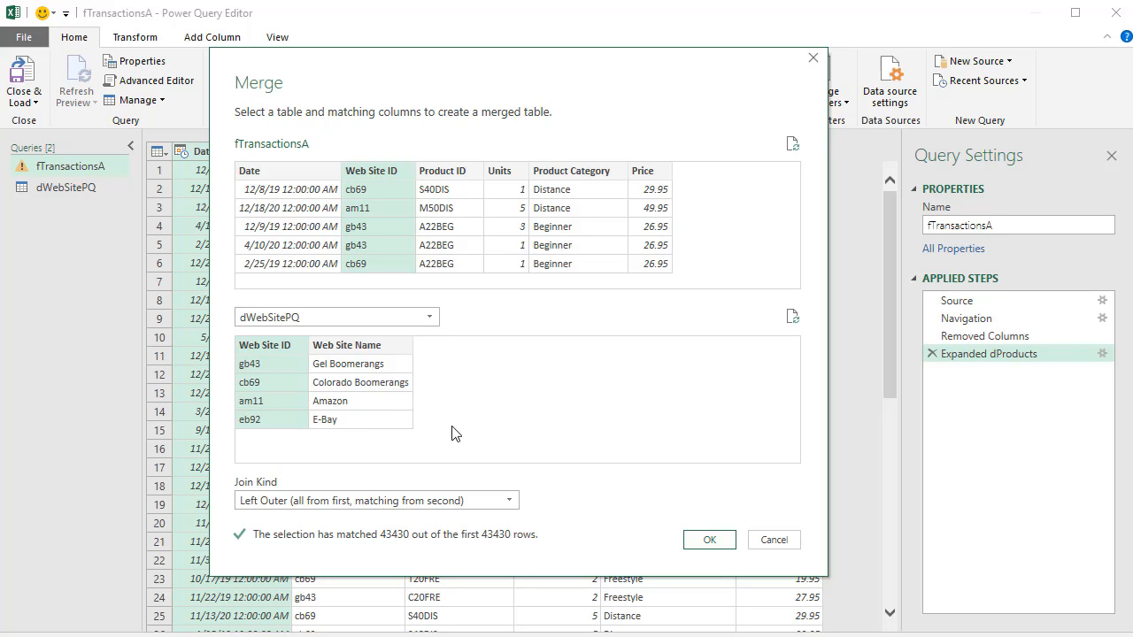
pyautogui.click(710, 541)
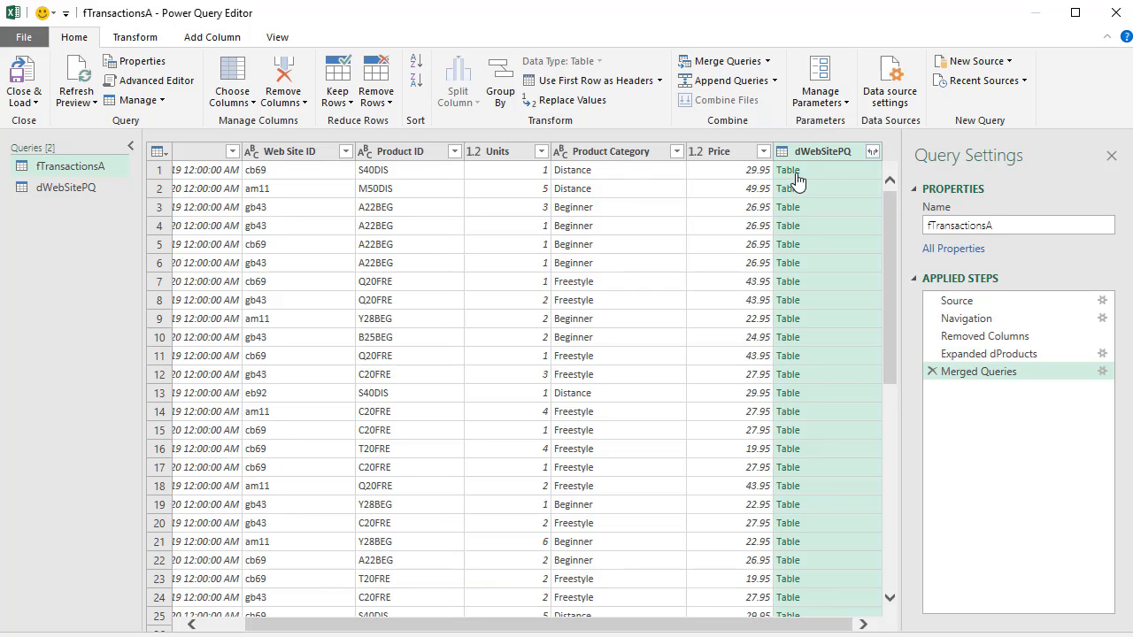
# Preview the first two related dWebSitePQ records, then expand dWebSitePQ to only Web Site Name, without the original column name as prefix
pyautogui.click(856, 168)
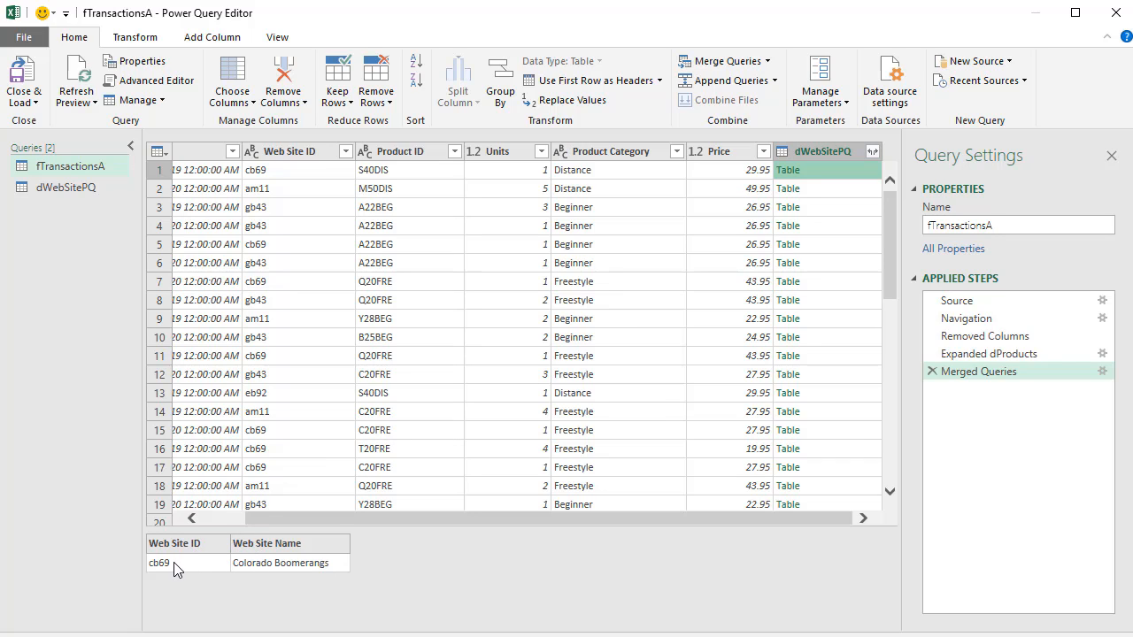
pyautogui.click(846, 189)
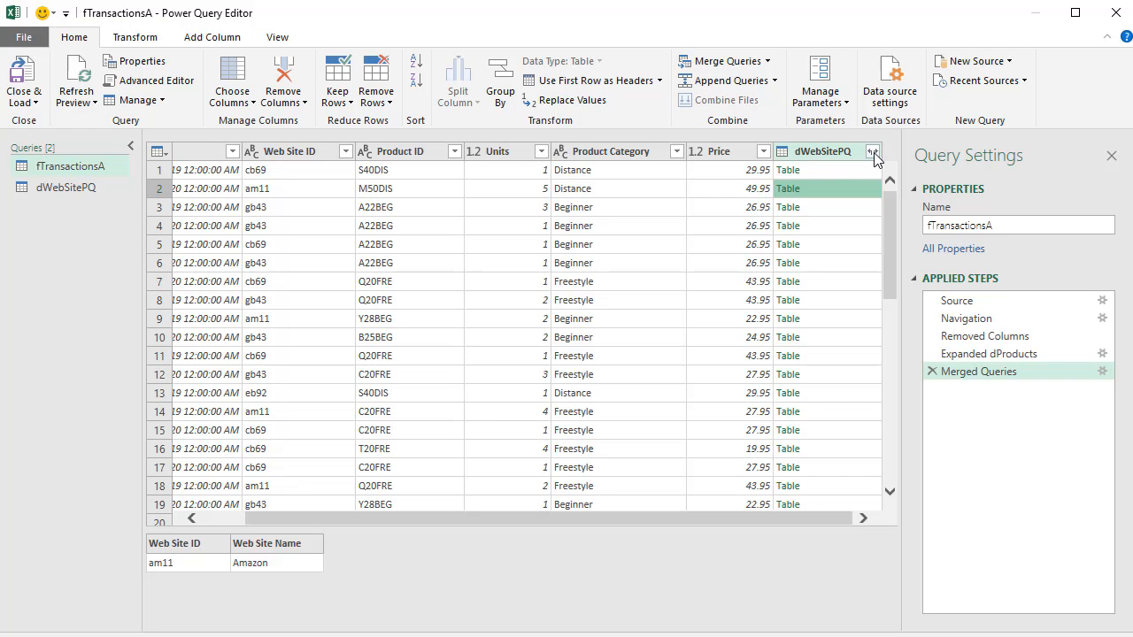
pyautogui.click(872, 153)
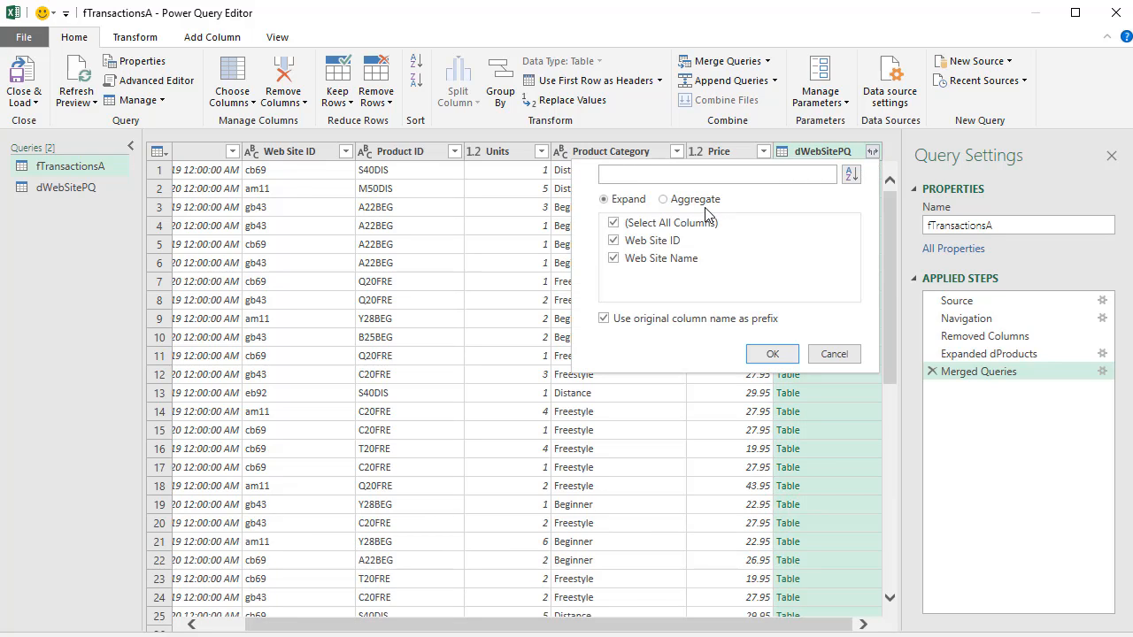
pyautogui.click(606, 323)
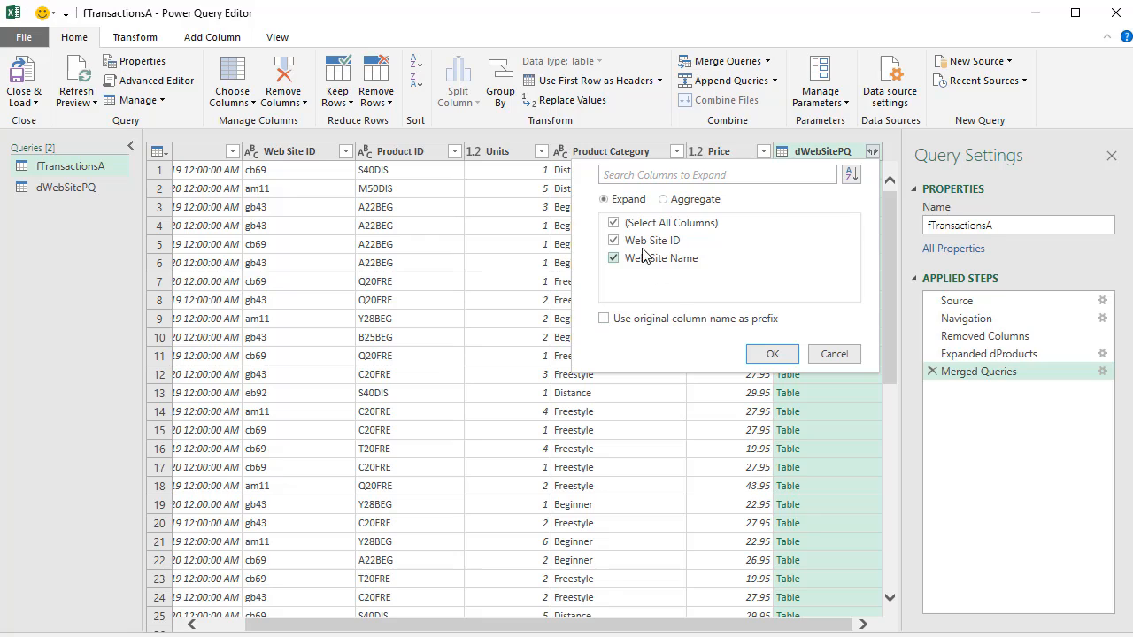
pyautogui.click(613, 223)
pyautogui.click(614, 258)
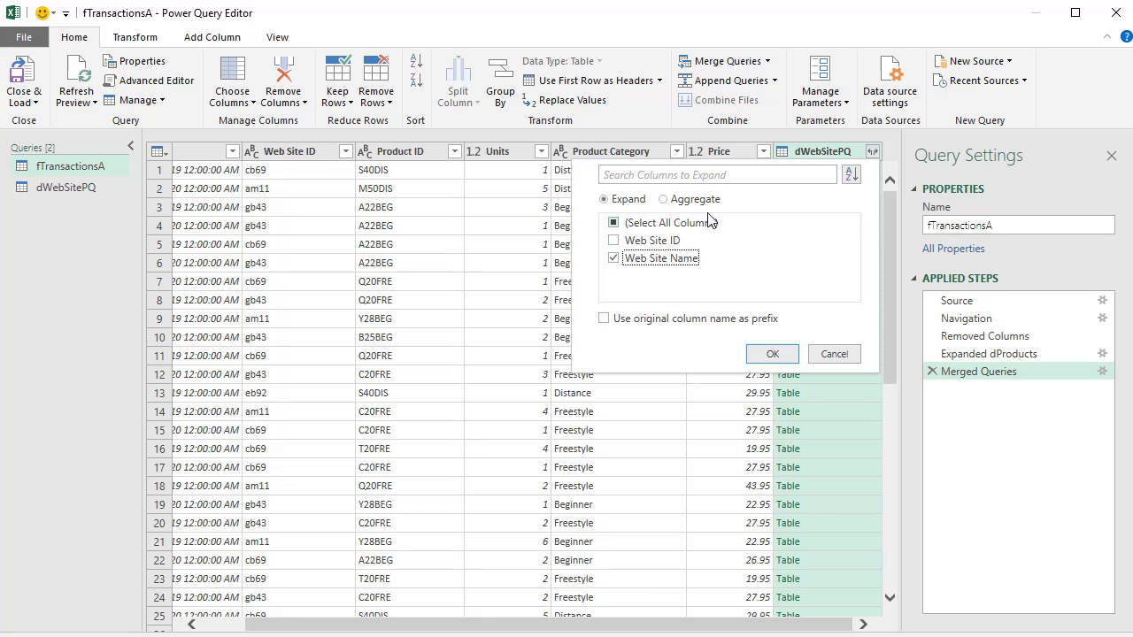
pyautogui.click(773, 355)
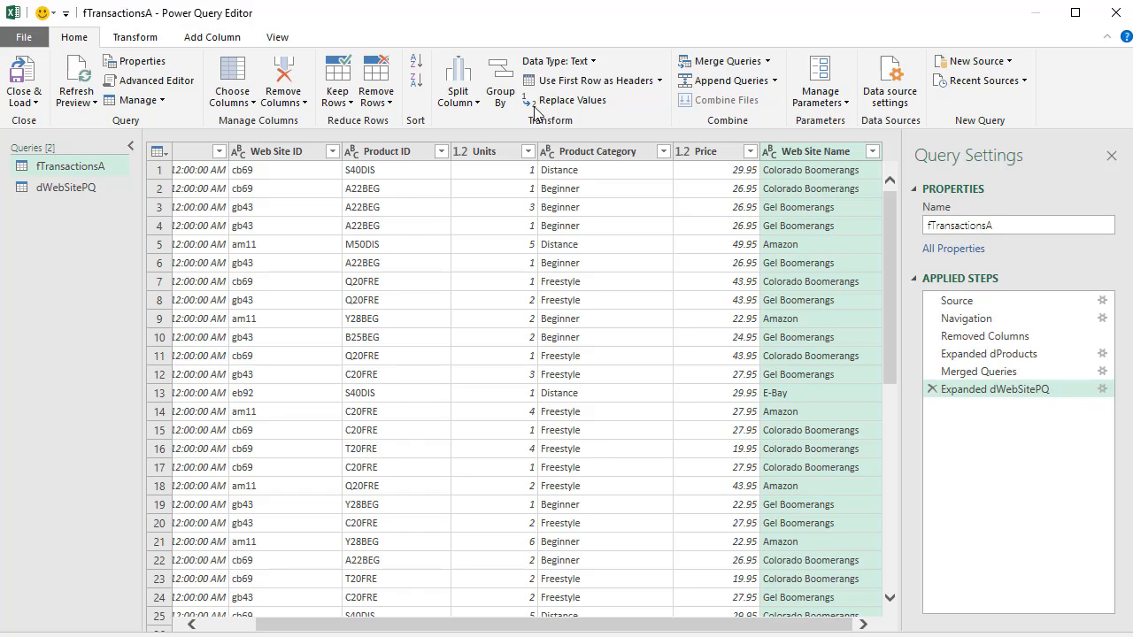
# Add a column that multiplies Units by Price and rename it Revenue
pyautogui.click(487, 154)
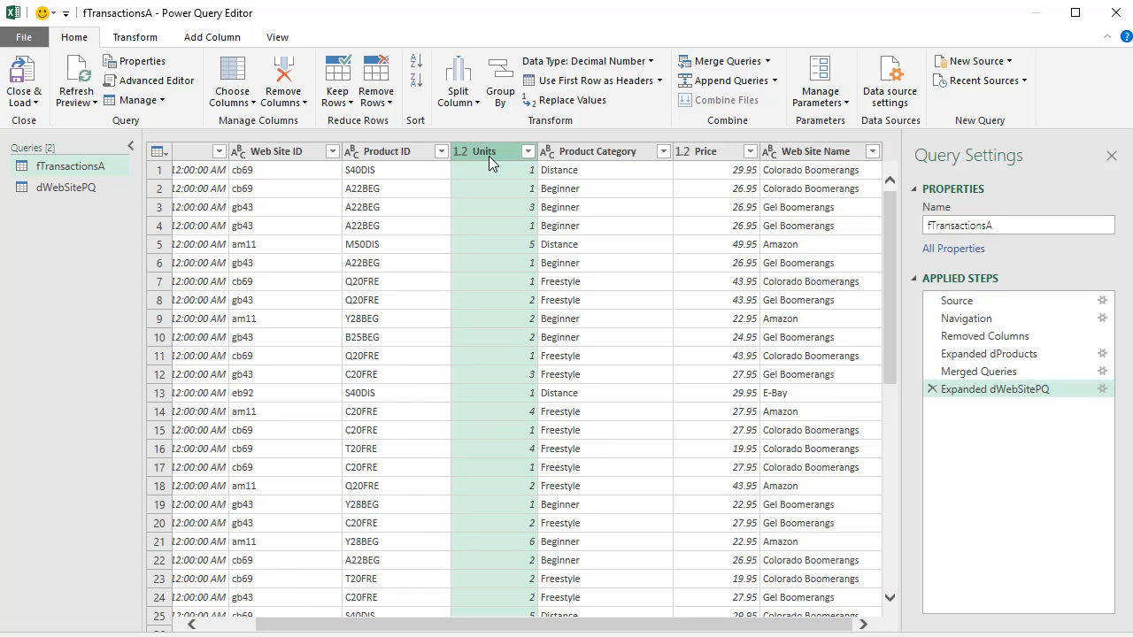
pyautogui.keyDown('ctrl'); pyautogui.click(720, 156); pyautogui.keyUp('ctrl')
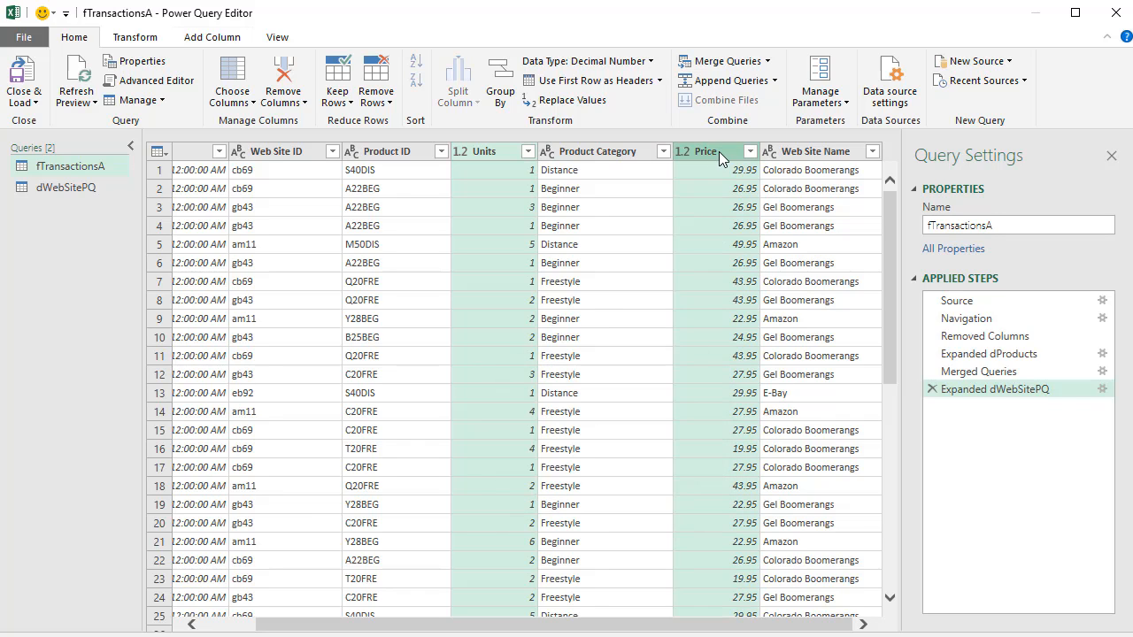
pyautogui.click(230, 43)
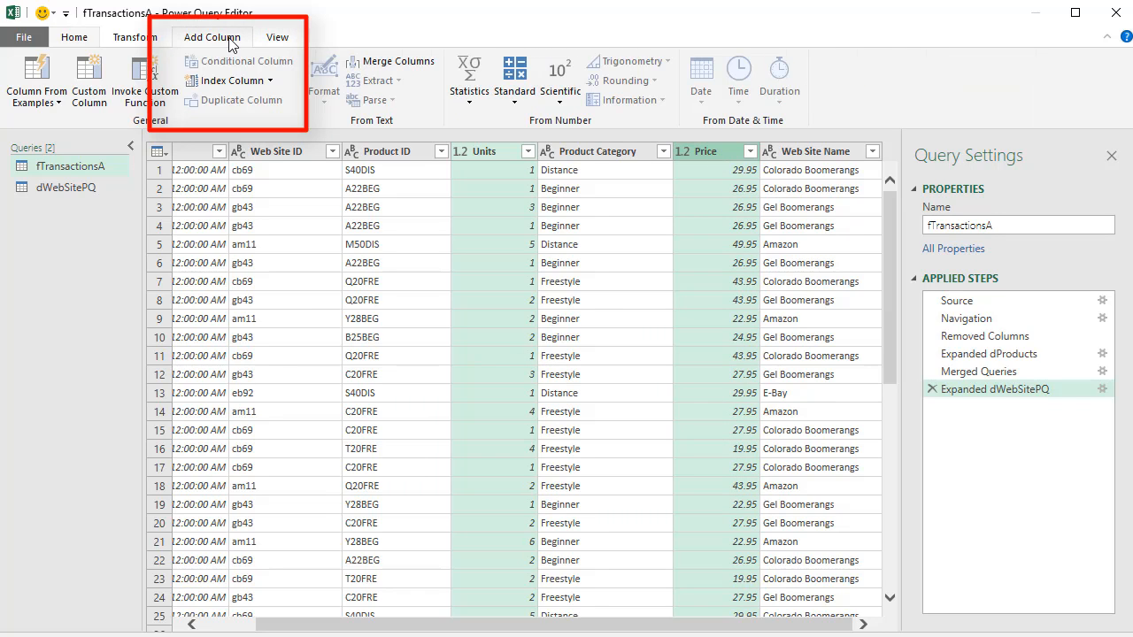
pyautogui.click(514, 103)
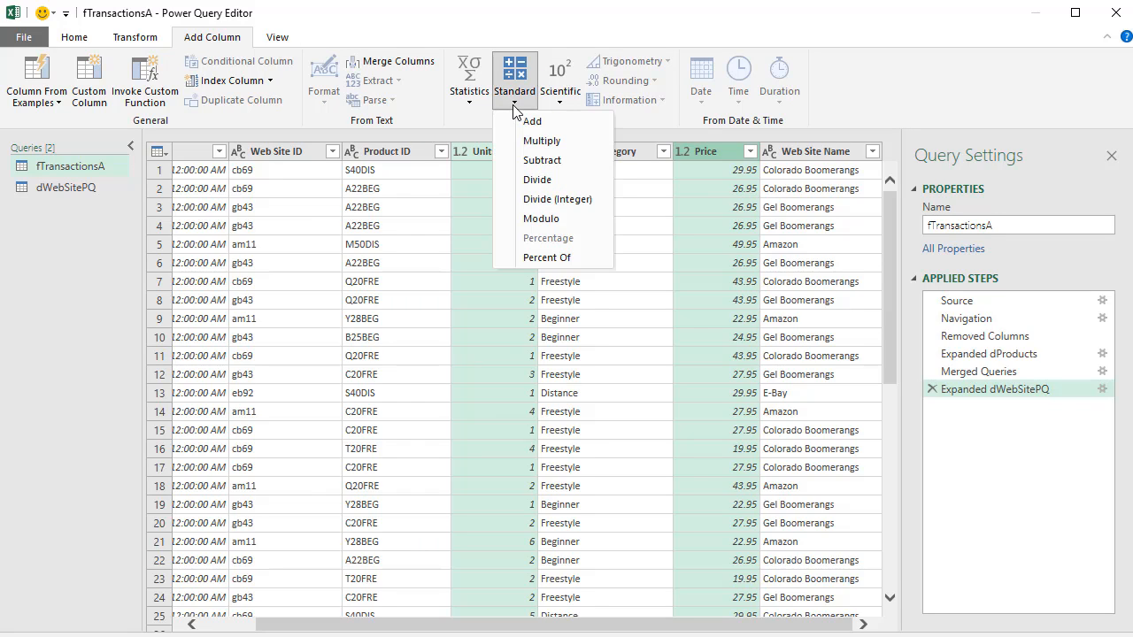
pyautogui.click(552, 146)
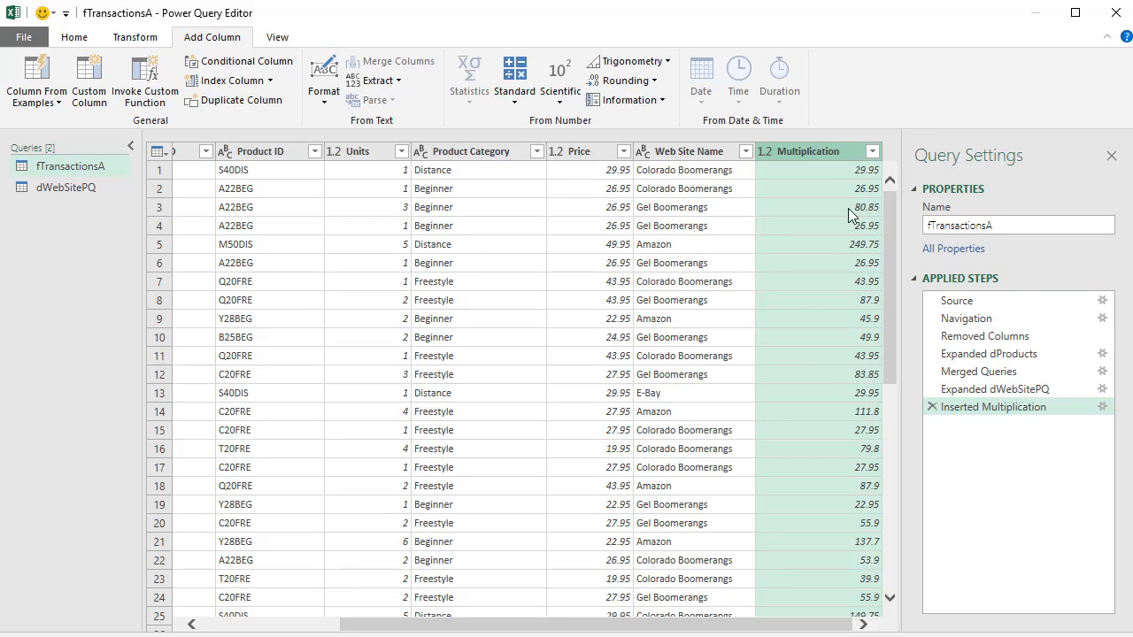
pyautogui.doubleClick(804, 155)
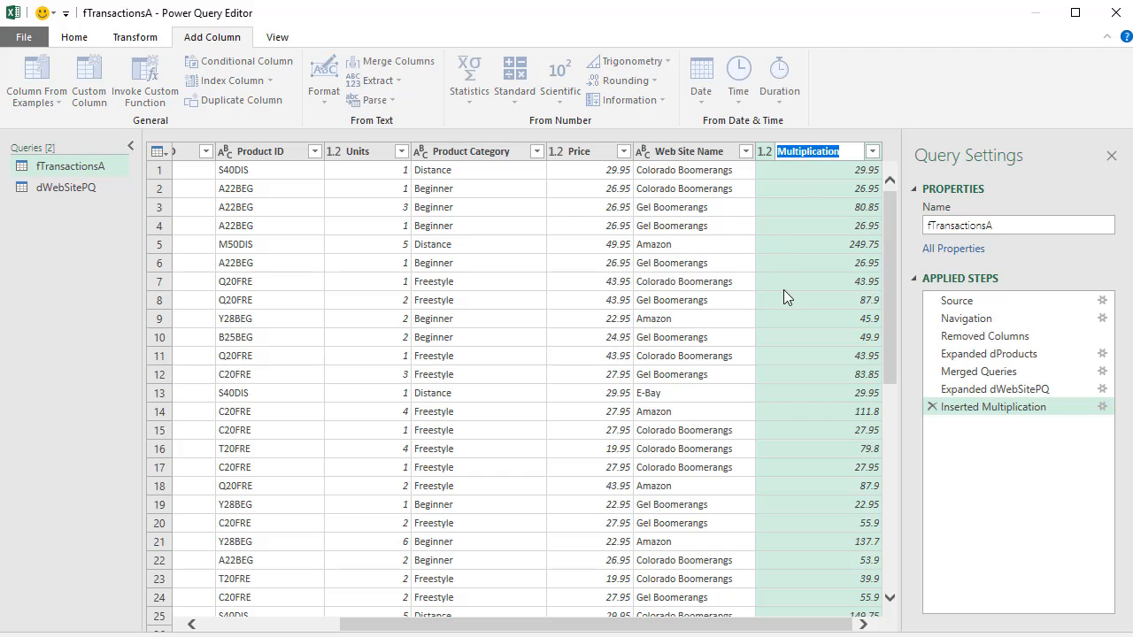
pyautogui.write('Revenue')
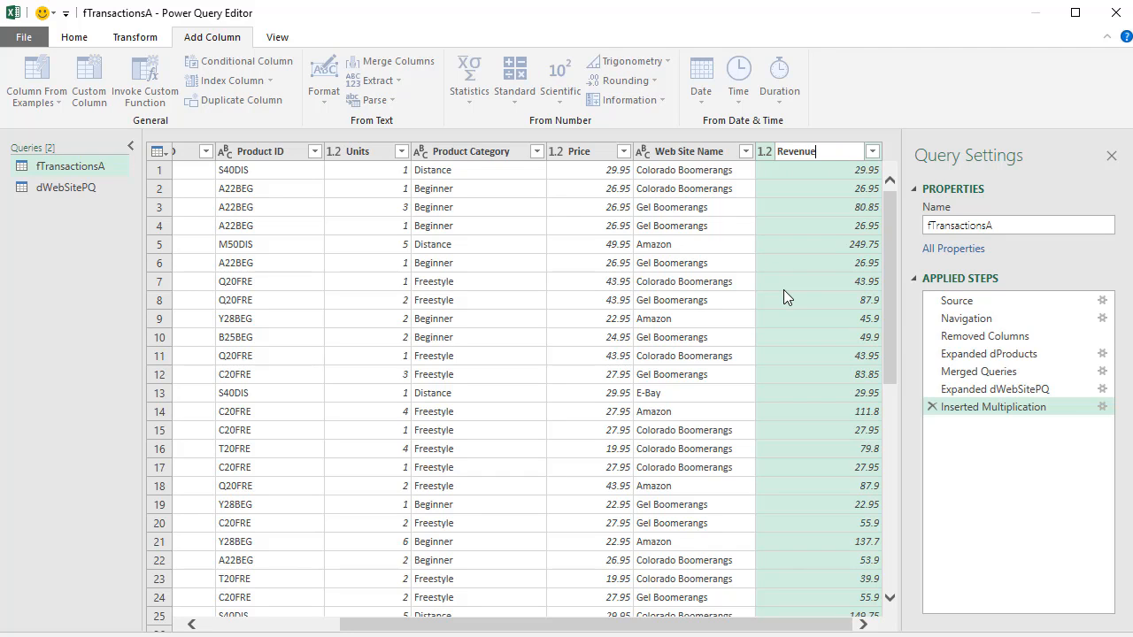
pyautogui.press('Return')
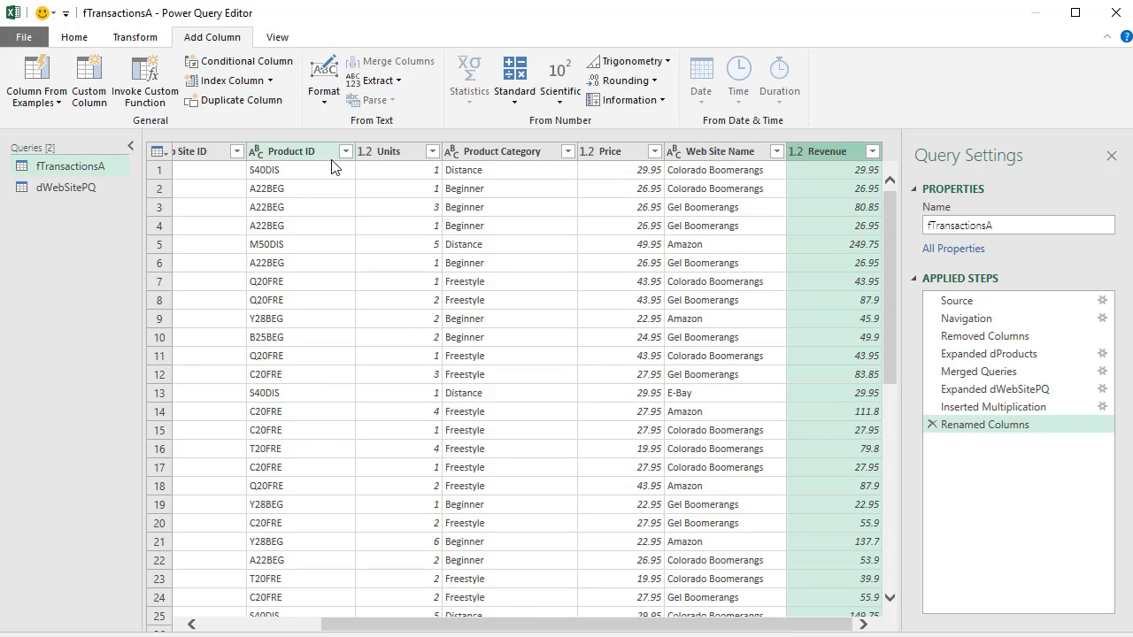
# Change the data type of the Date column to Date and of the Units column to Whole Number
pyautogui.moveTo(501, 627); pyautogui.dragTo(373, 632)
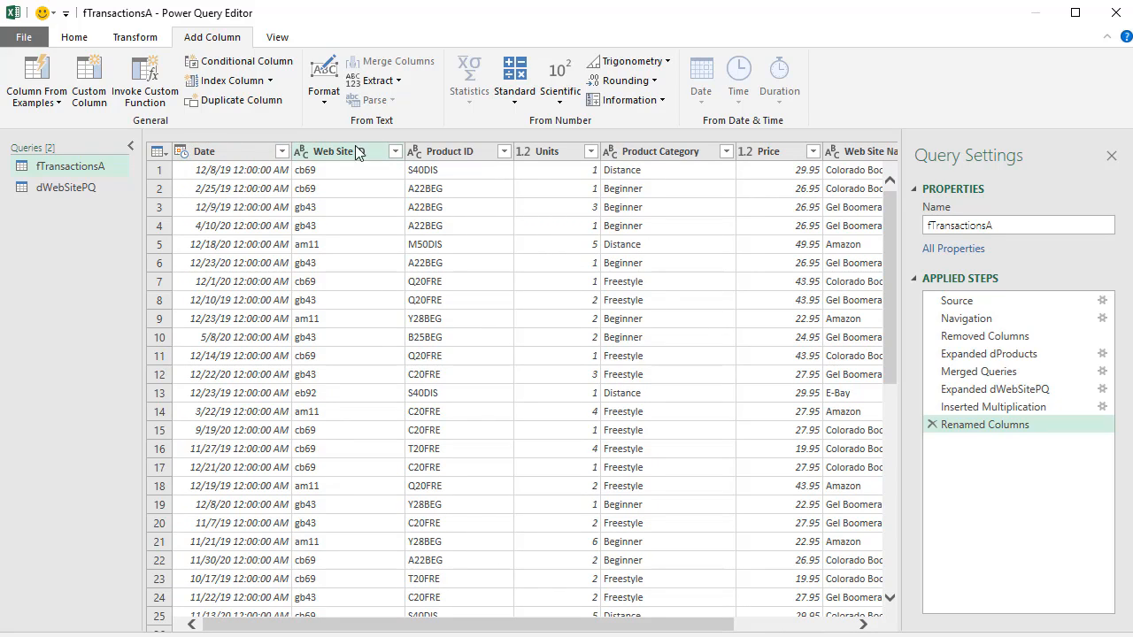
pyautogui.click(182, 153)
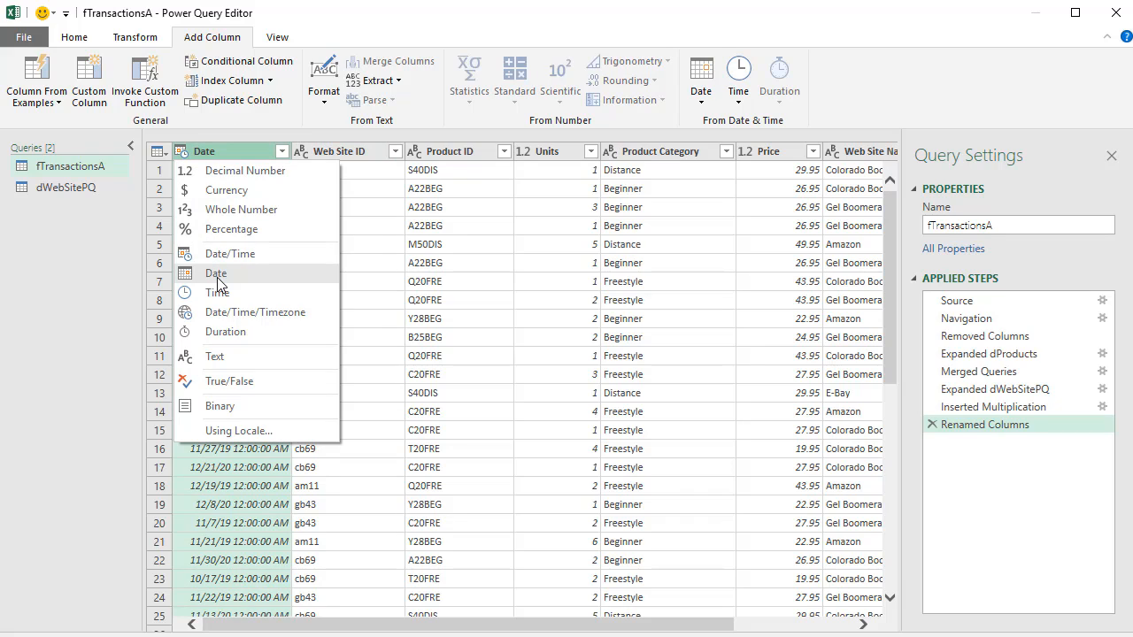
pyautogui.click(216, 274)
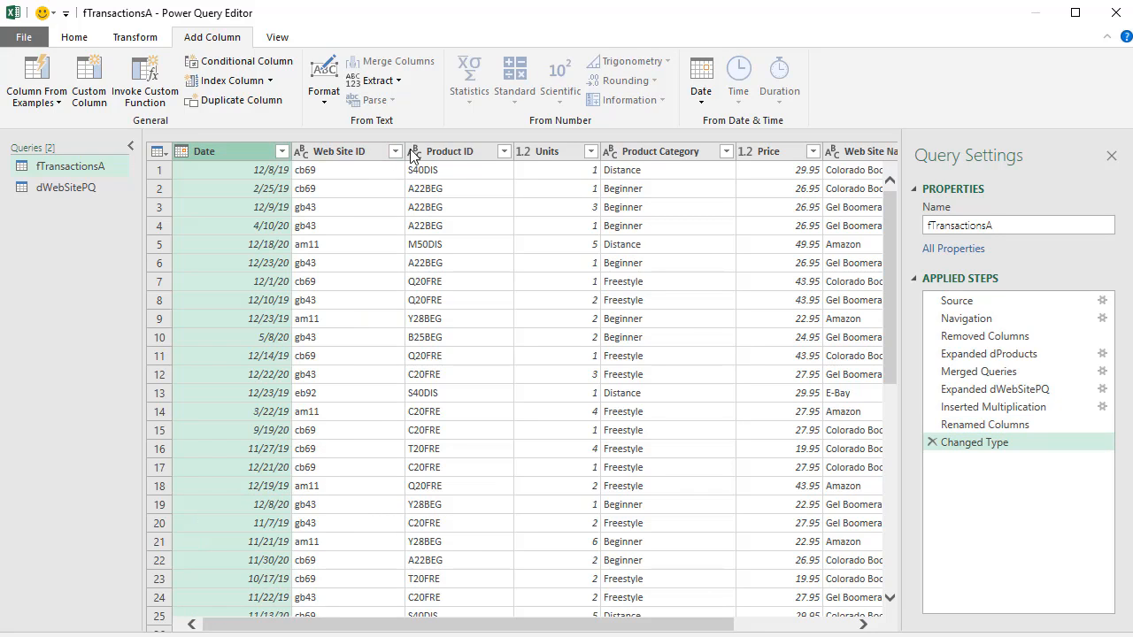
pyautogui.click(522, 153)
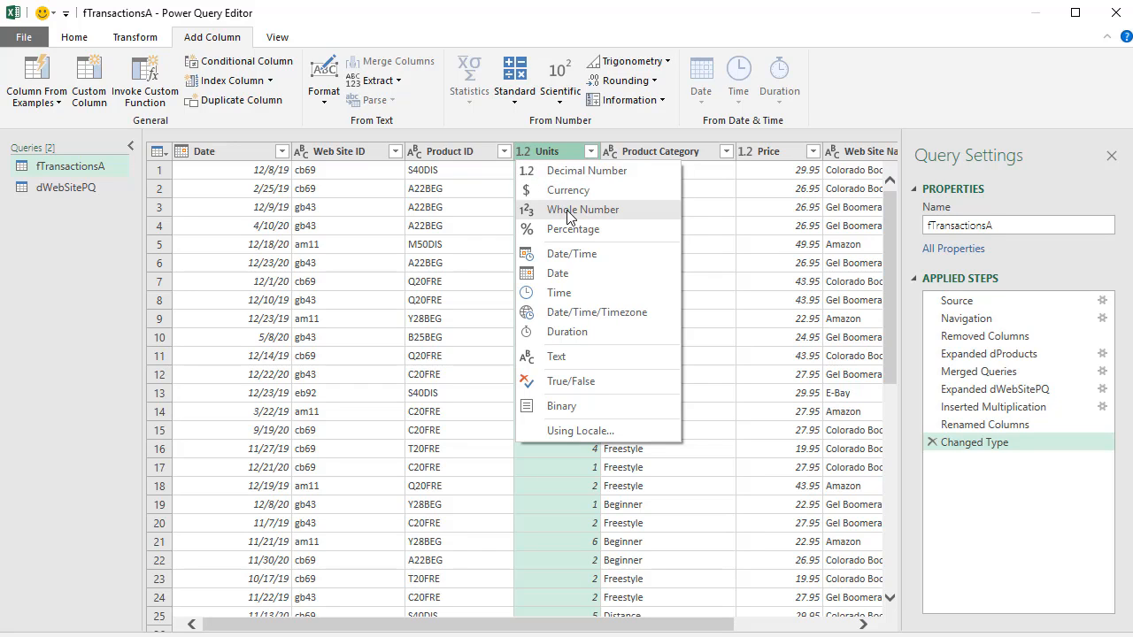
pyautogui.click(569, 216)
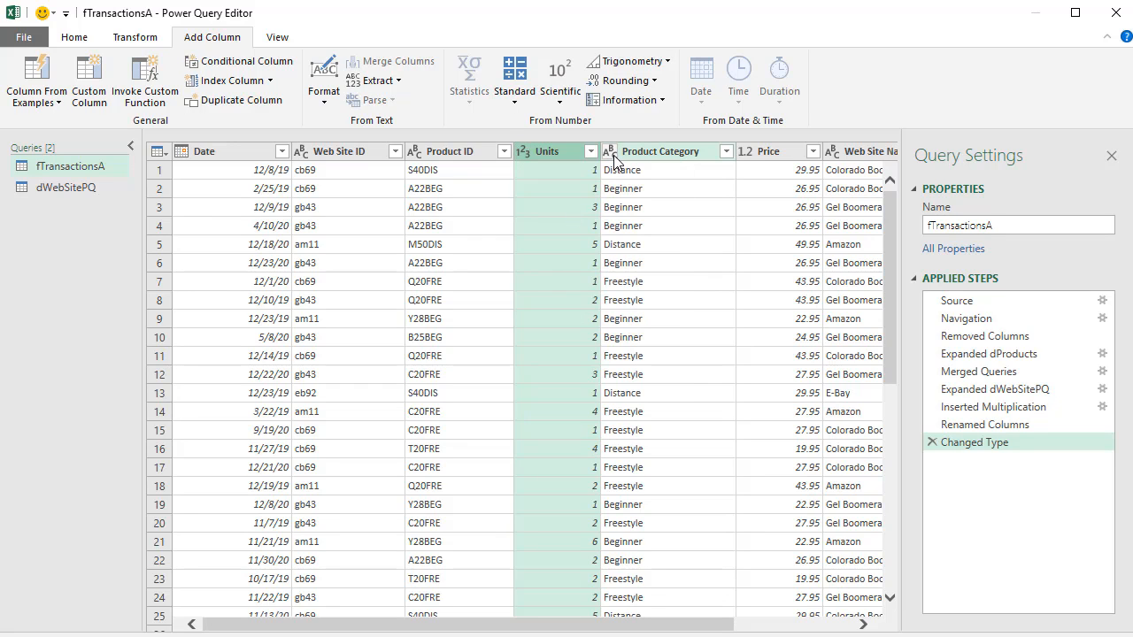
# Change the Price and Revenue columns to the Currency data type, then close the editor and load the edited fTransactionsA query
pyautogui.click(746, 154)
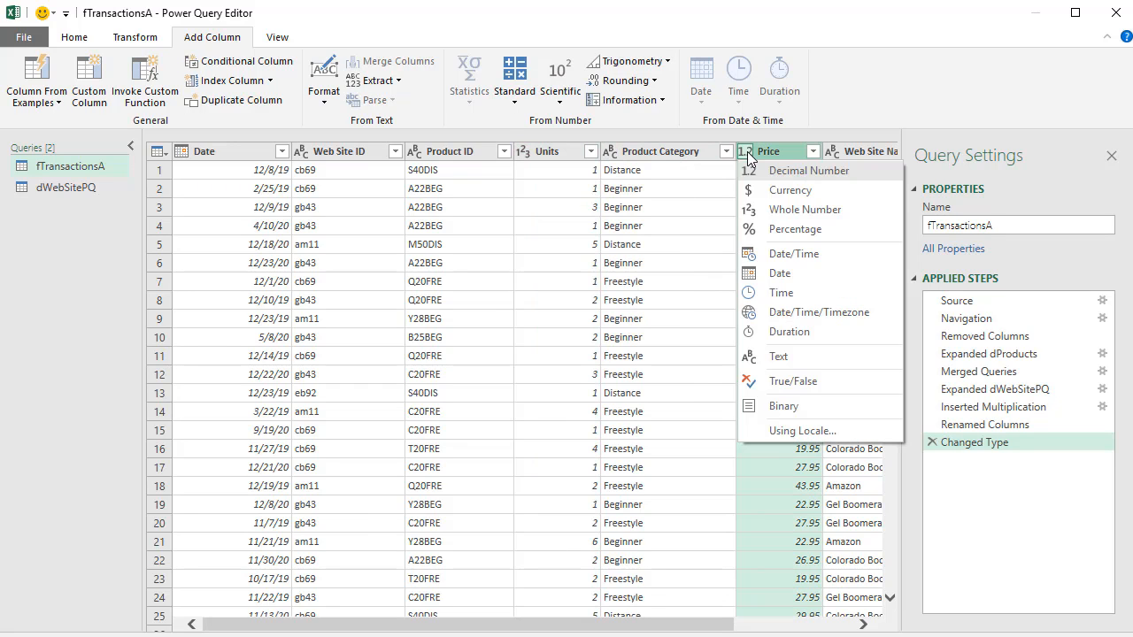
pyautogui.click(788, 190)
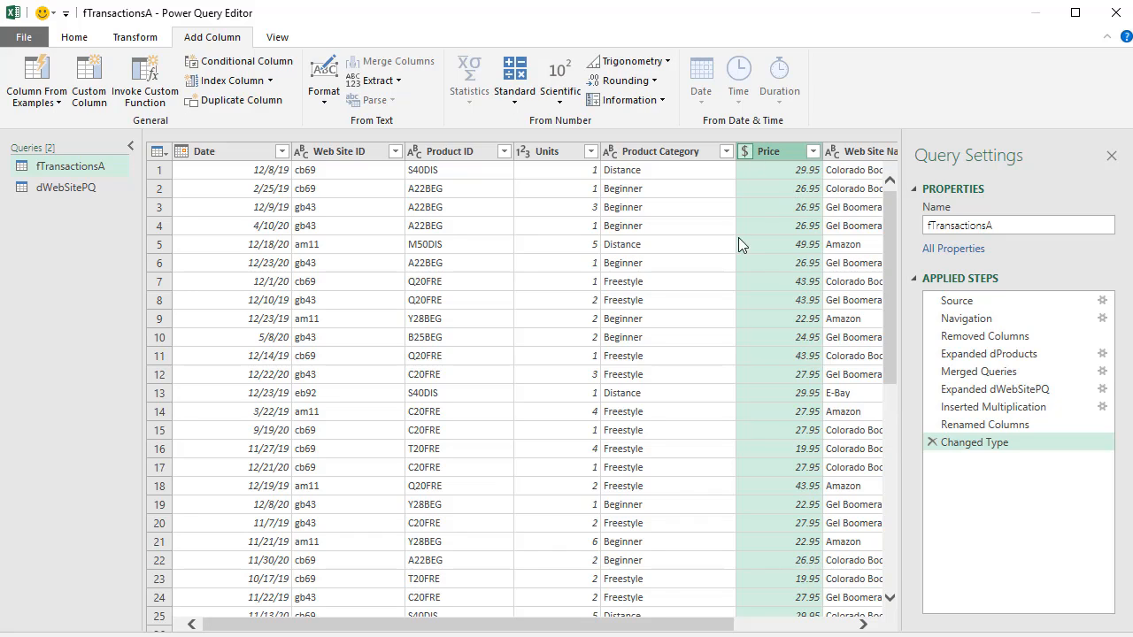
pyautogui.moveTo(611, 629); pyautogui.dragTo(731, 629)
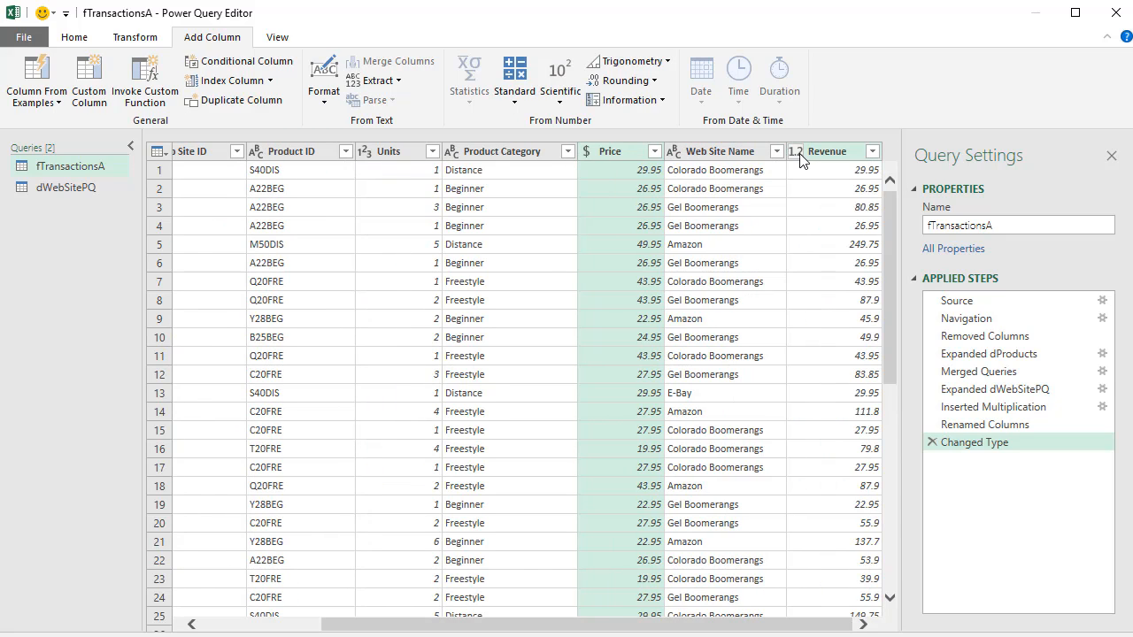
pyautogui.click(796, 151)
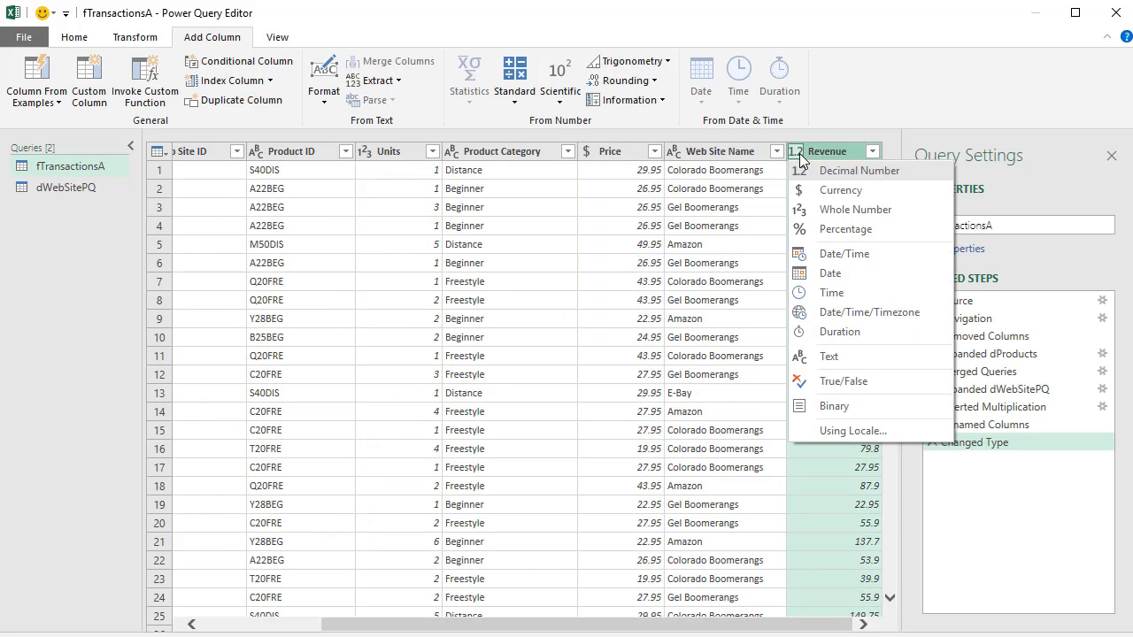
pyautogui.click(828, 190)
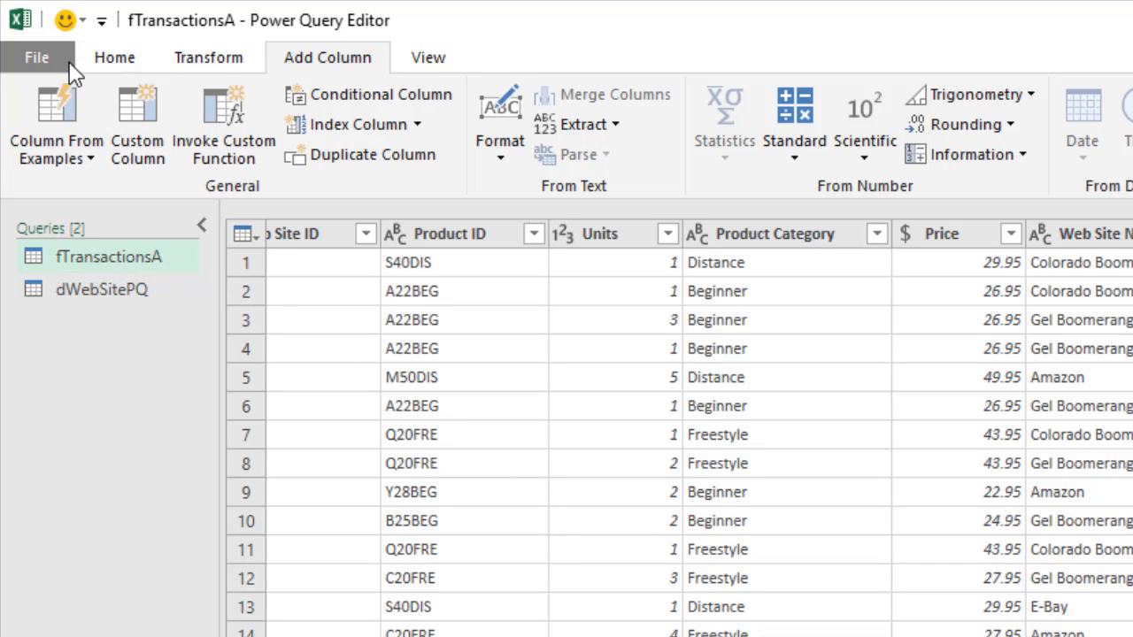
pyautogui.click(101, 63)
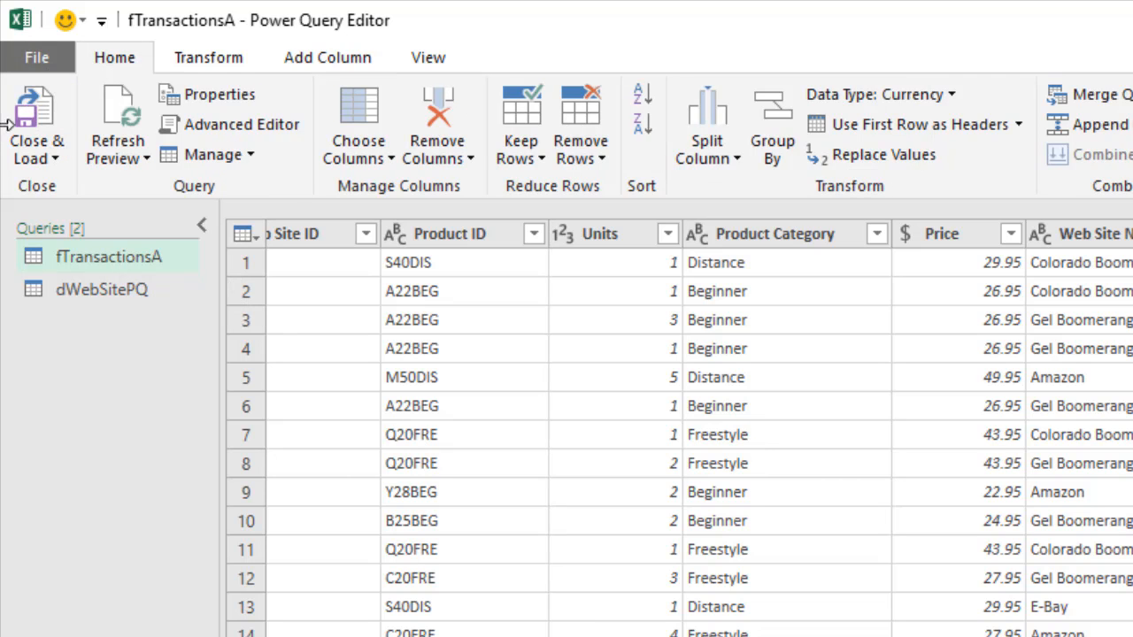
pyautogui.click(37, 124)
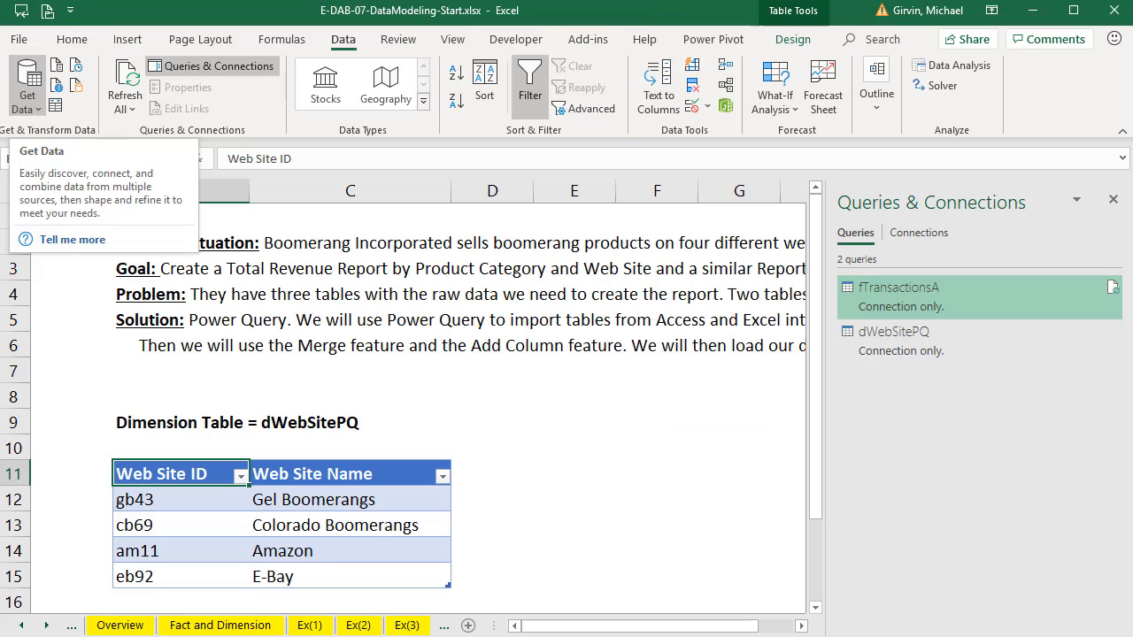
# Load the fTransactionsA query as a PivotTable Report on a new worksheet and name that sheet CrossTabRev-PQ
pyautogui.moveTo(912, 303)
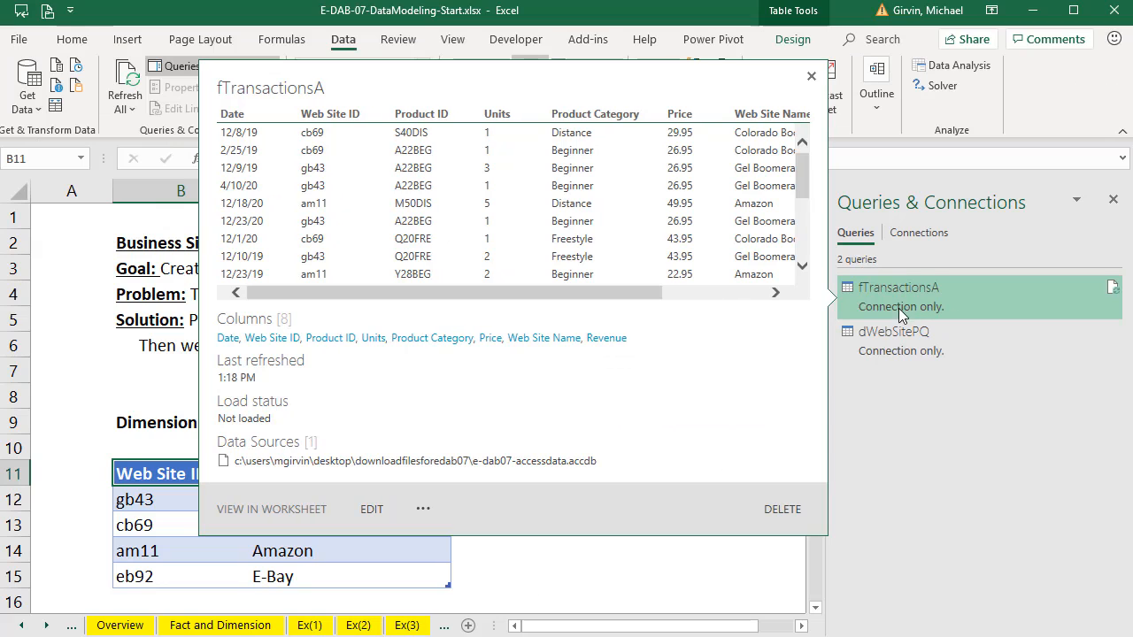
pyautogui.rightClick(887, 299)
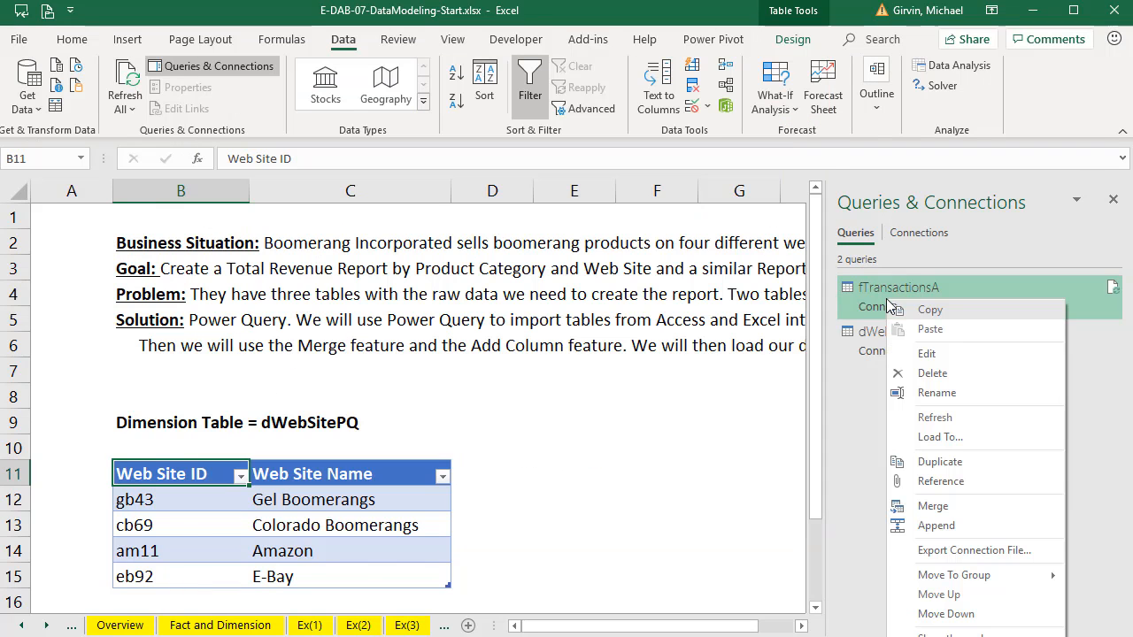
pyautogui.click(939, 437)
pyautogui.moveTo(324, 194); pyautogui.dragTo(510, 273)
pyautogui.click(535, 321)
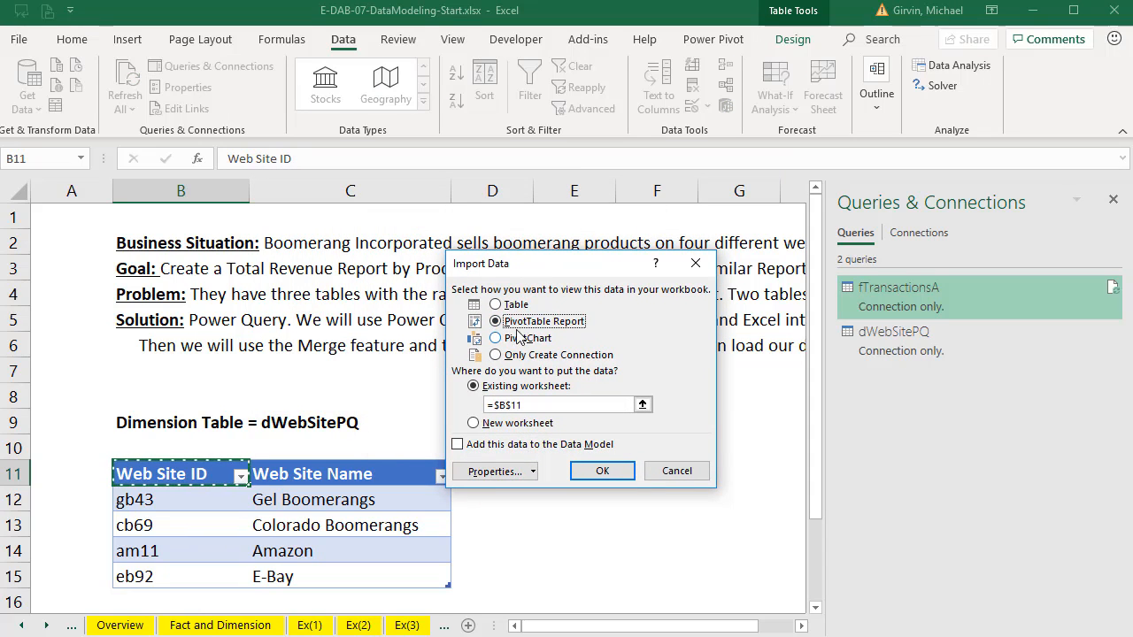
pyautogui.click(473, 423)
pyautogui.click(601, 470)
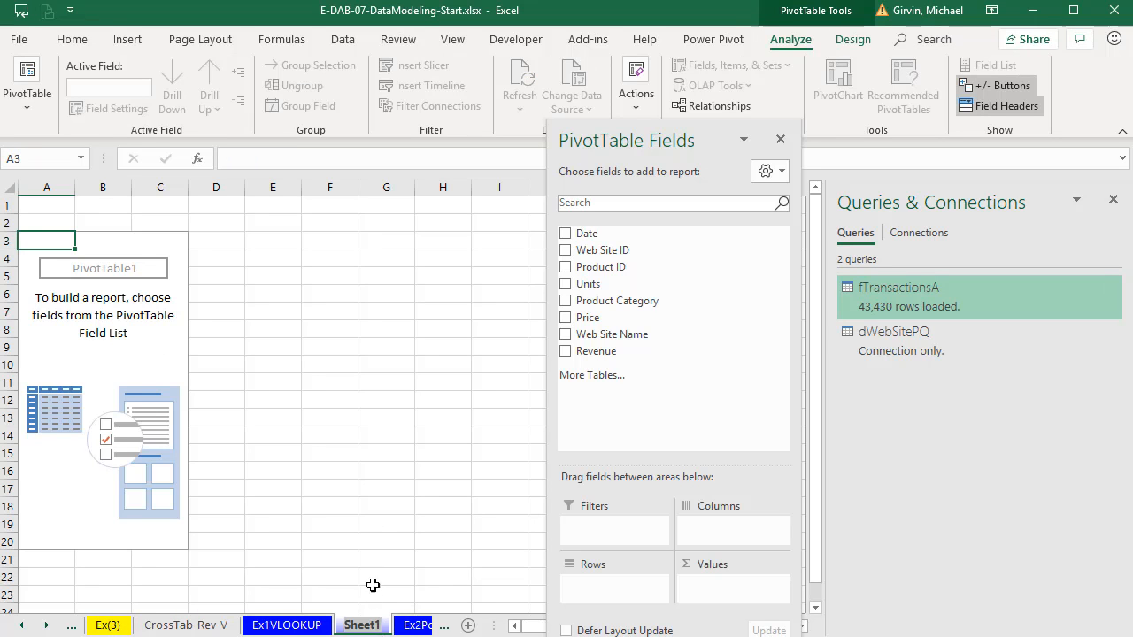
pyautogui.write('CrossTabRev-PQ')
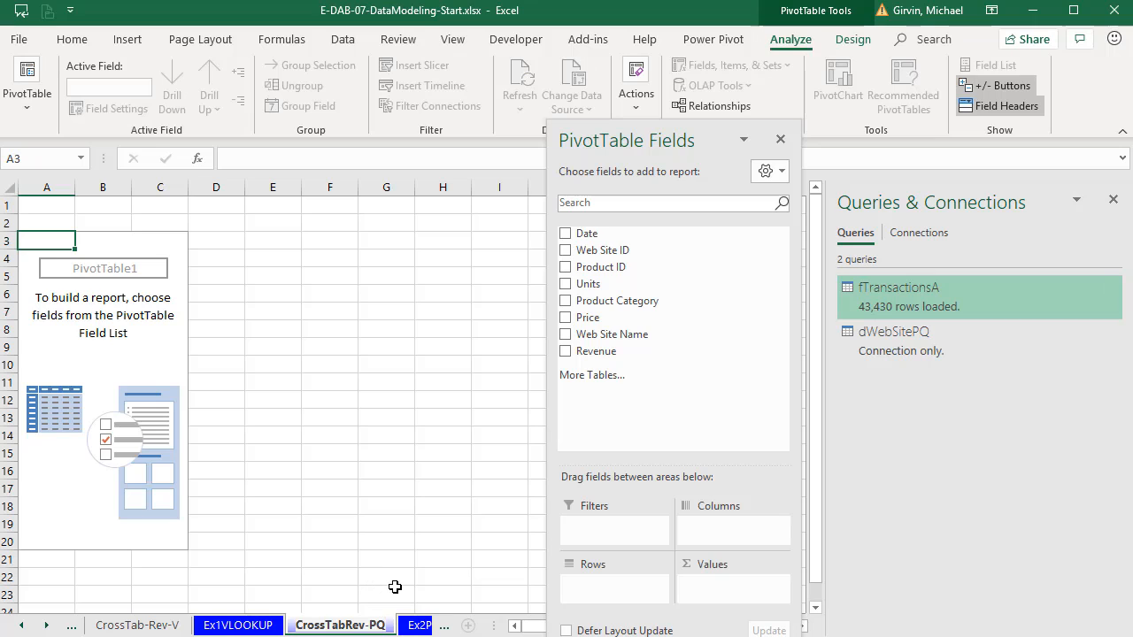
pyautogui.press('Return')
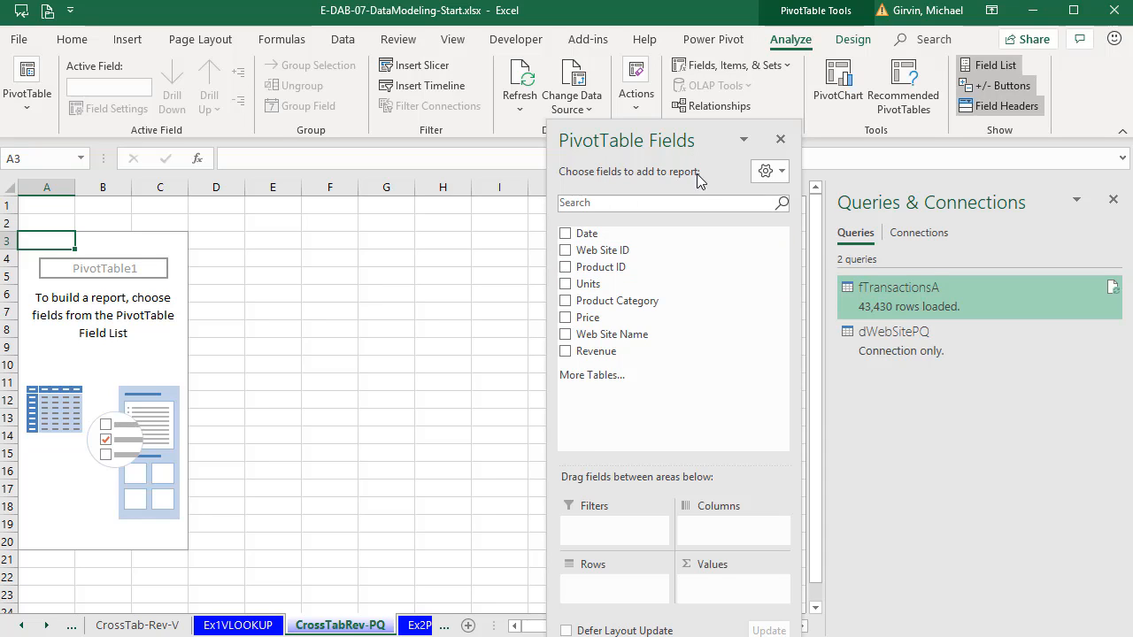
# Place Product Category in rows, Web Site Name in columns and Revenue in values, formatted as Number with thousands separators and no decimals
pyautogui.moveTo(601, 301); pyautogui.dragTo(608, 592)
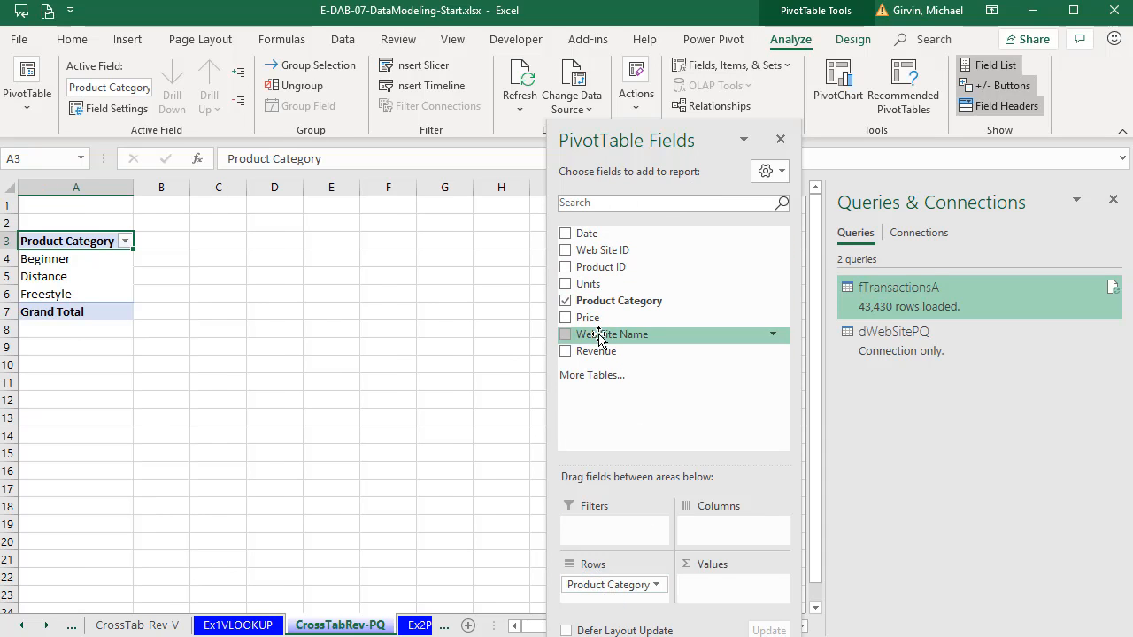
pyautogui.moveTo(597, 334); pyautogui.dragTo(726, 586)
pyautogui.rightClick(193, 275)
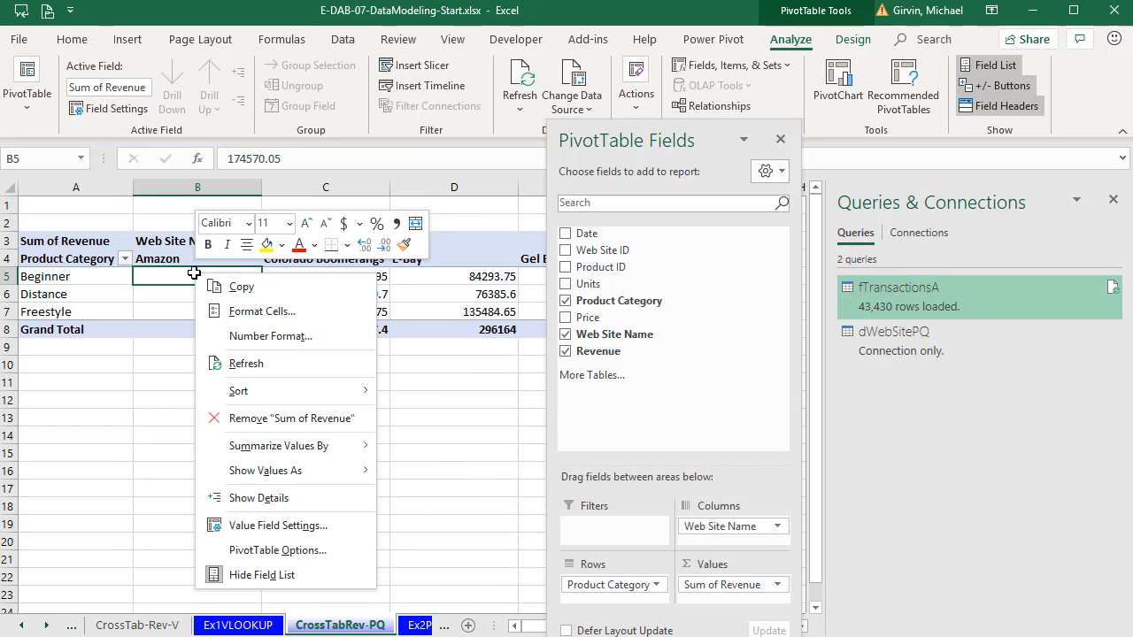
pyautogui.click(240, 335)
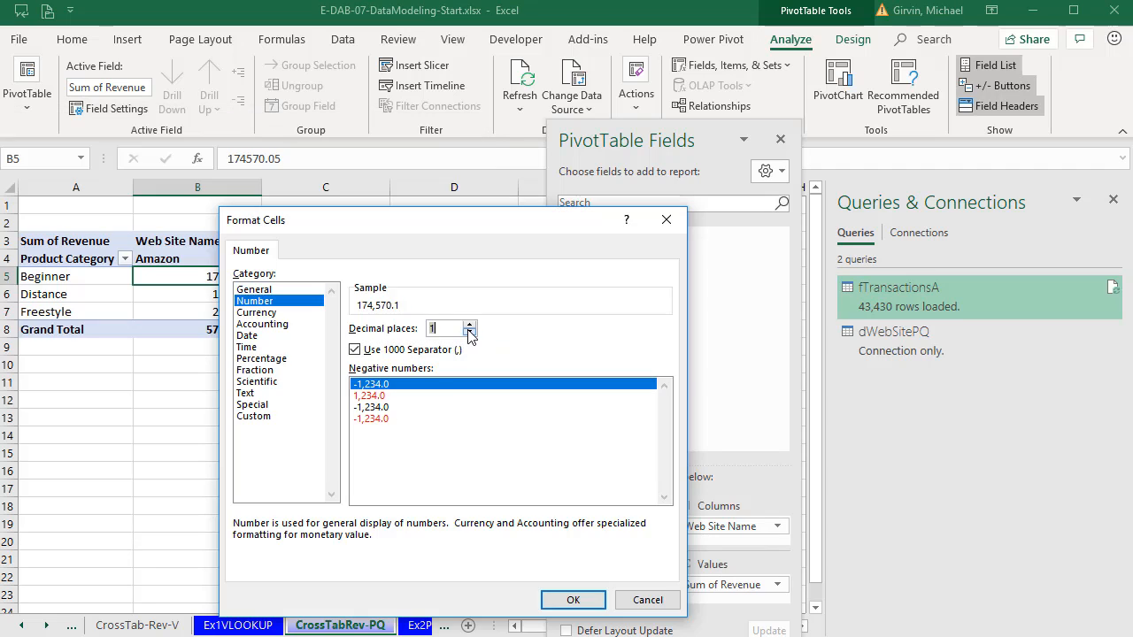
pyautogui.click(470, 332)
pyautogui.click(571, 600)
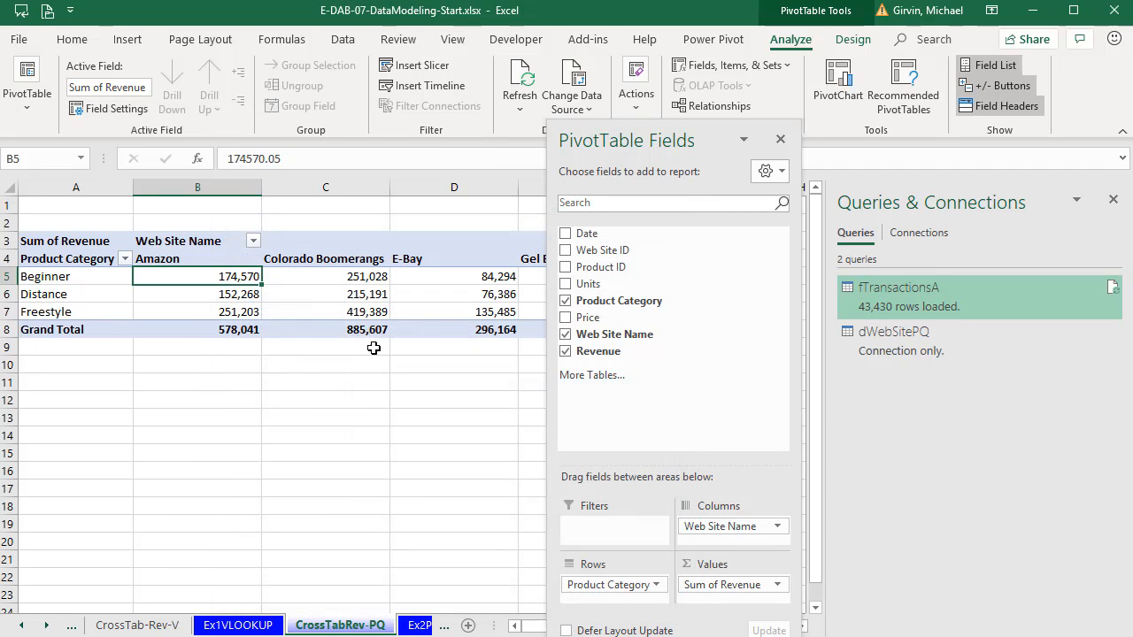
# Rename the PivotTable's values field in A3 as Sum of Revenue ($)
pyautogui.click(103, 241)
pyautogui.click(330, 158)
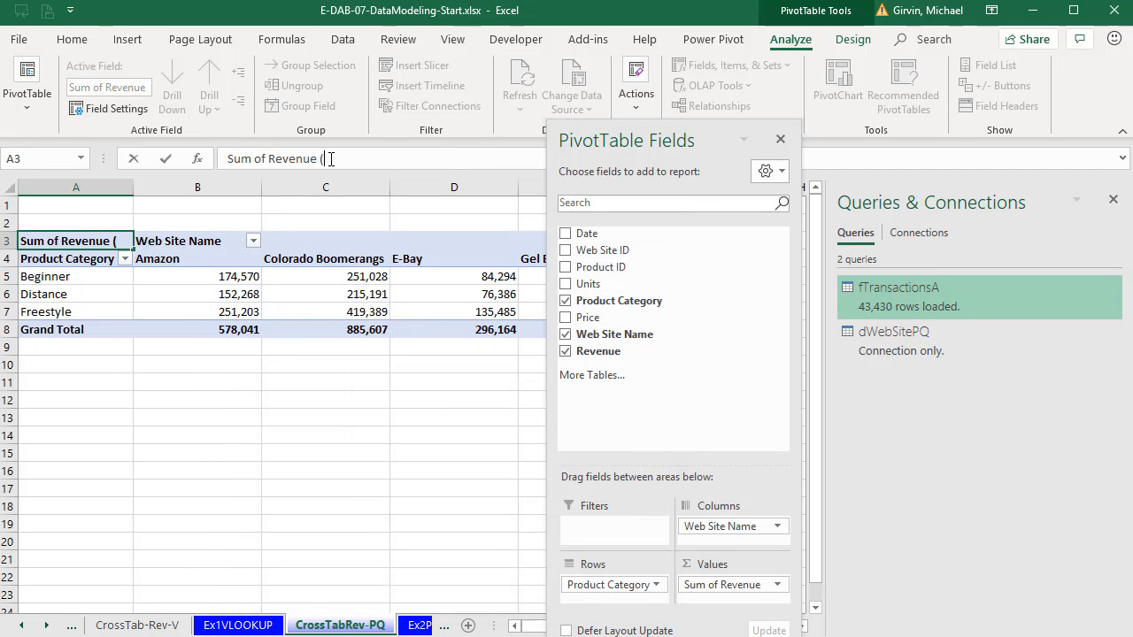
pyautogui.write('($)')
pyautogui.press('Return')
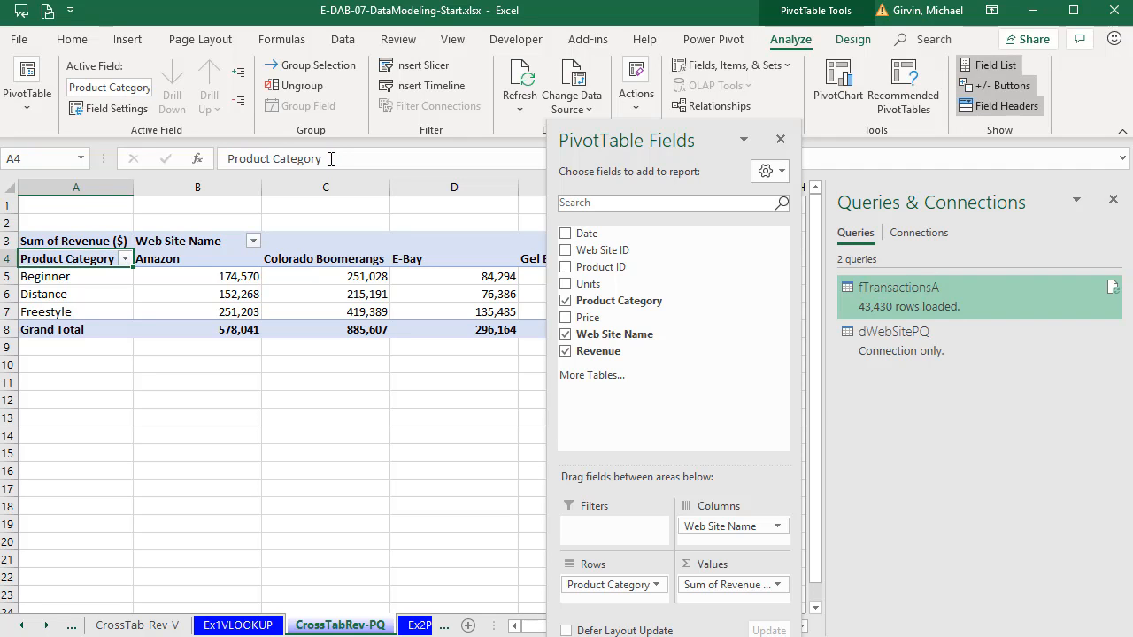
# Copy the entire revenue PivotTable and paste the duplicate at cell A12
pyautogui.click(75, 239)
pyautogui.hotkey('ctrl', 'a')
pyautogui.hotkey('ctrl', 'c')
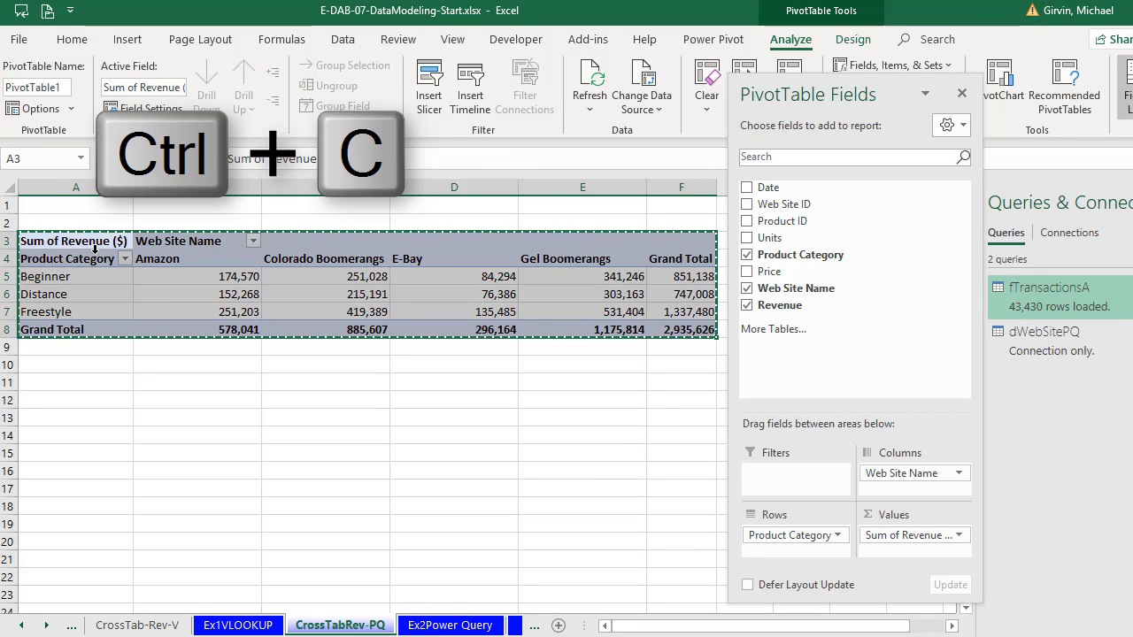
pyautogui.click(76, 398)
pyautogui.hotkey('ctrl', 'v')
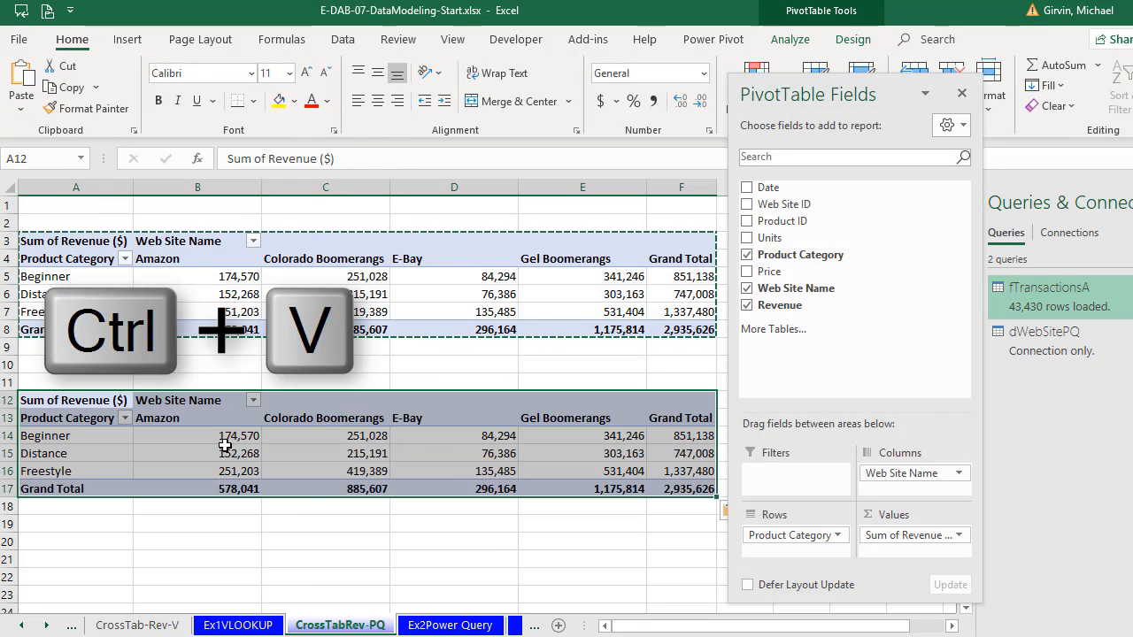
# Show the revenue values in the copied PivotTable as % of Grand Total
pyautogui.click(217, 435)
pyautogui.rightClick(217, 436)
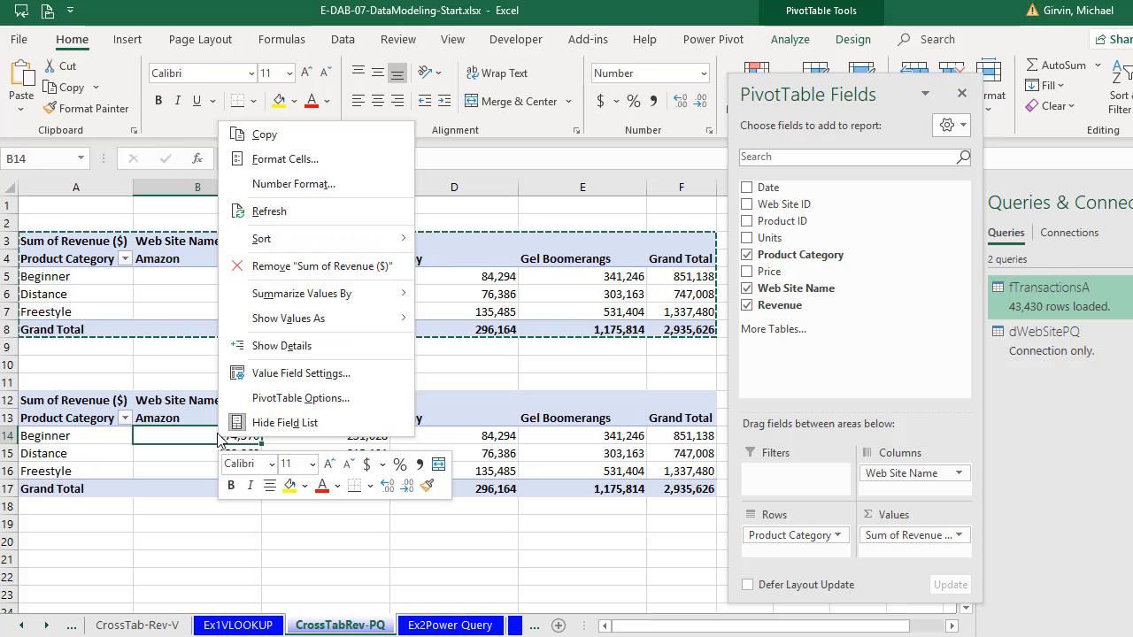
pyautogui.moveTo(282, 318)
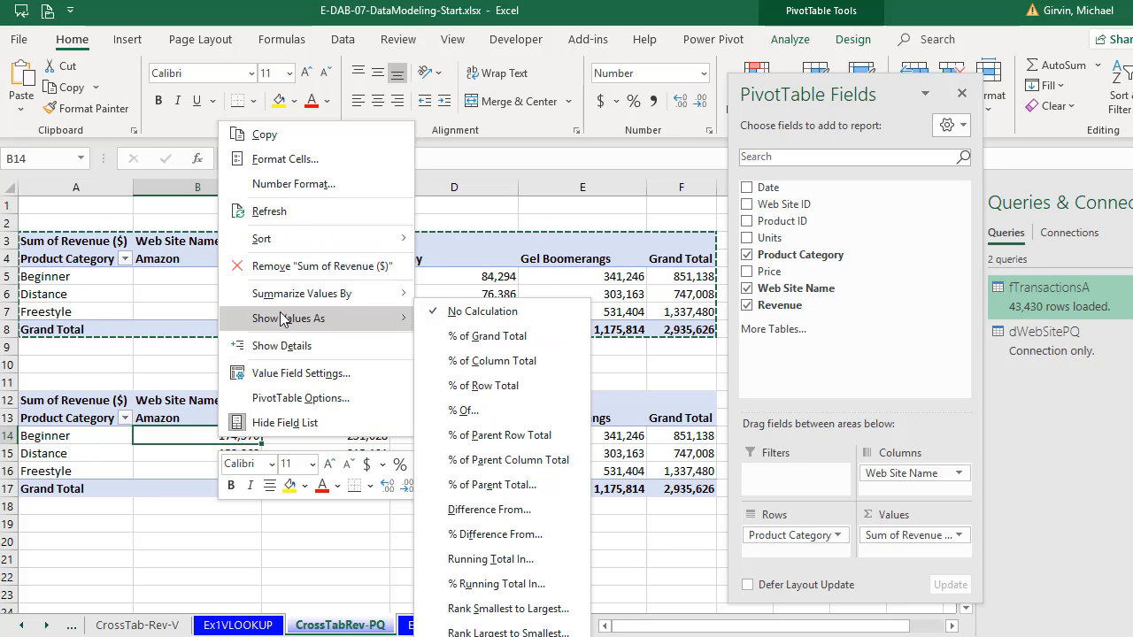
pyautogui.click(554, 339)
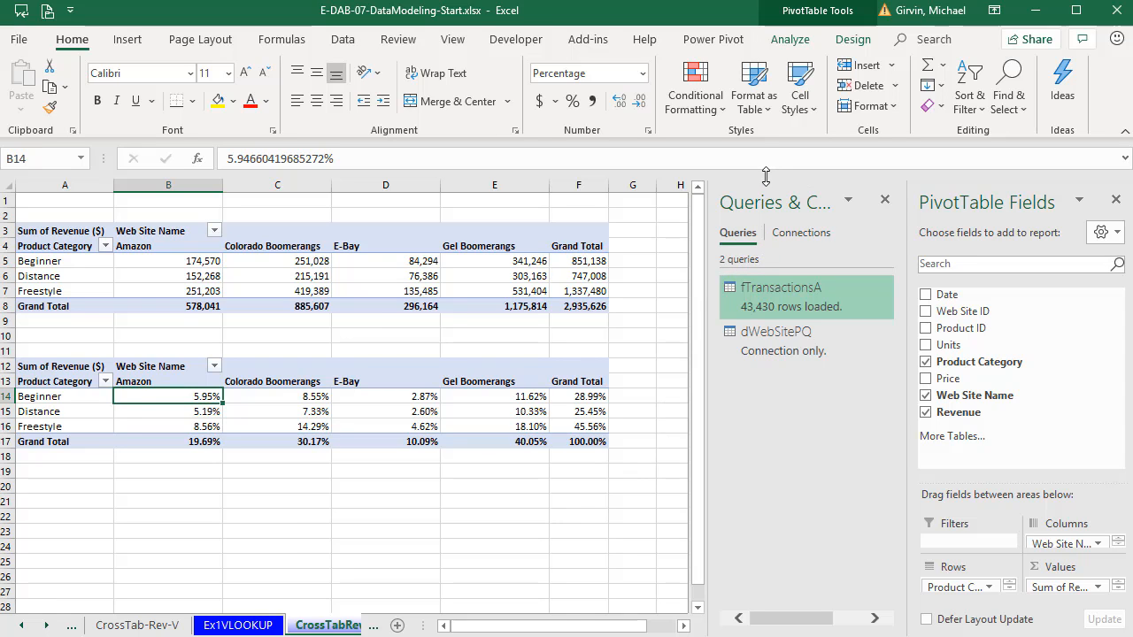
# Switch to the Ex3Power Pivot Relationships sheet and review its goal, problem and solution notes
pyautogui.moveTo(738, 299)
pyautogui.click(46, 626)
pyautogui.click(46, 626)
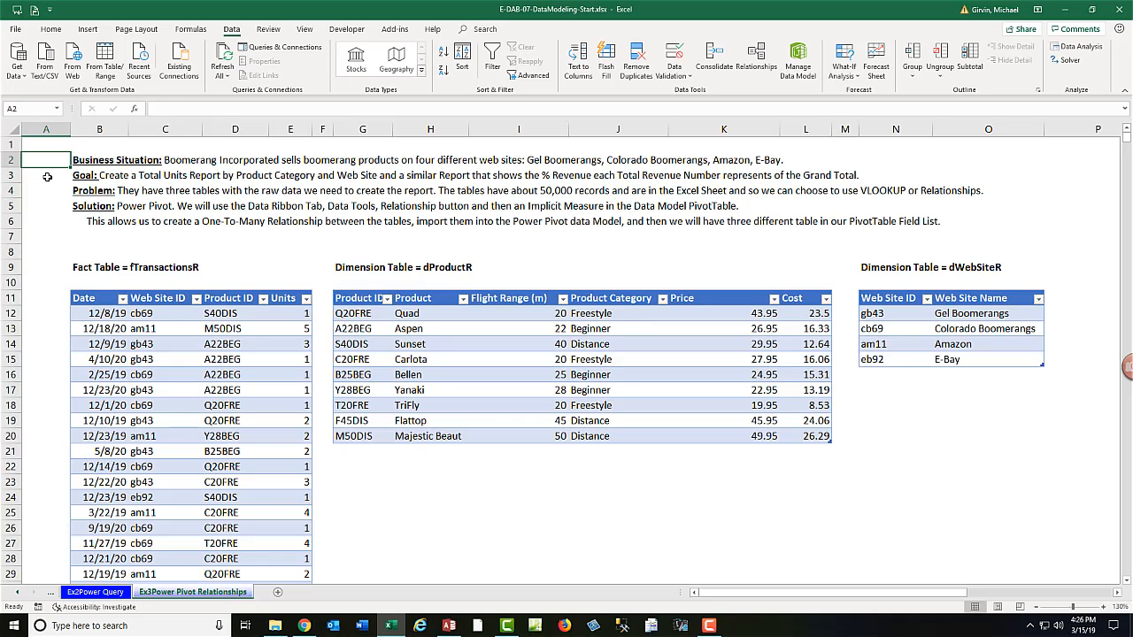
pyautogui.click(47, 176)
pyautogui.click(51, 194)
pyautogui.click(55, 206)
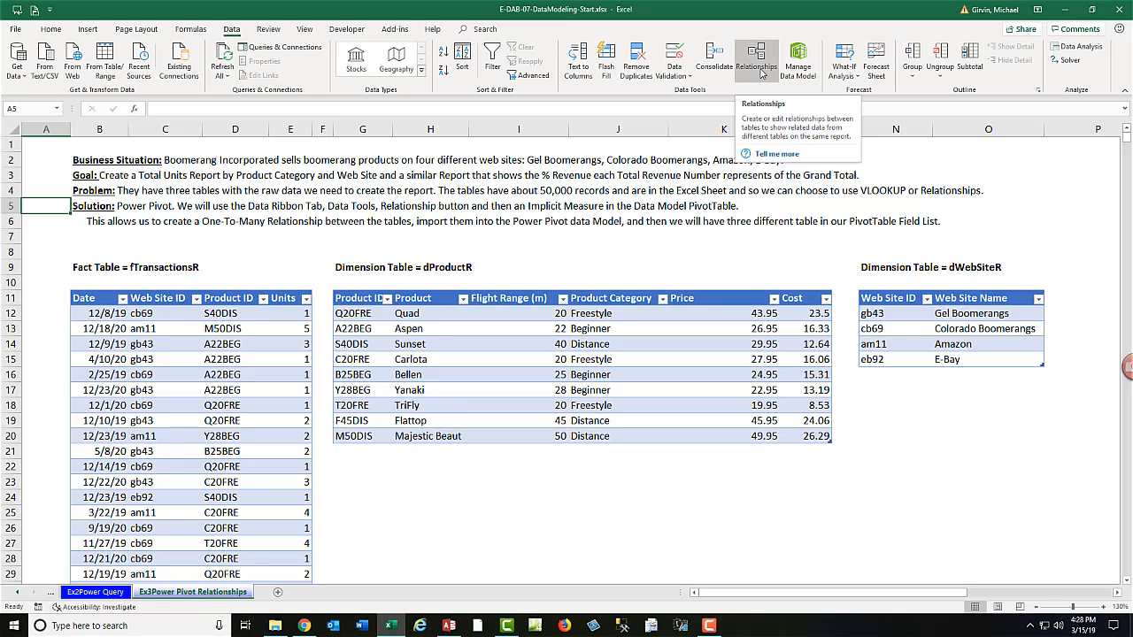
# Start a new table relationship with worksheet table fTransactionsR as the table and dProductR as the related table
pyautogui.click(761, 73)
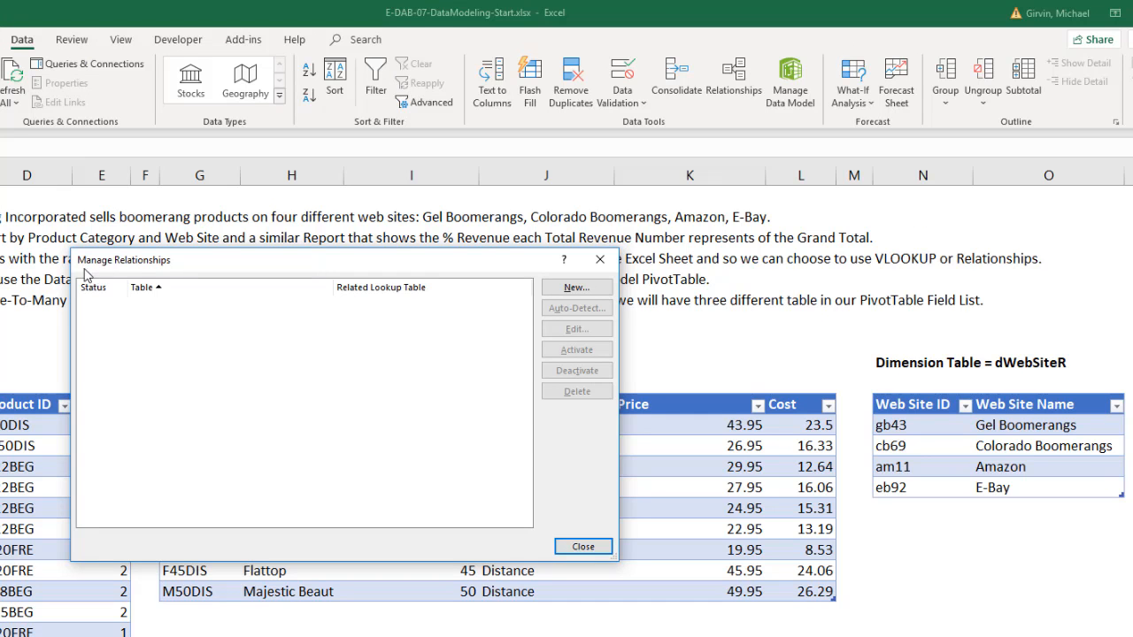
pyautogui.click(592, 296)
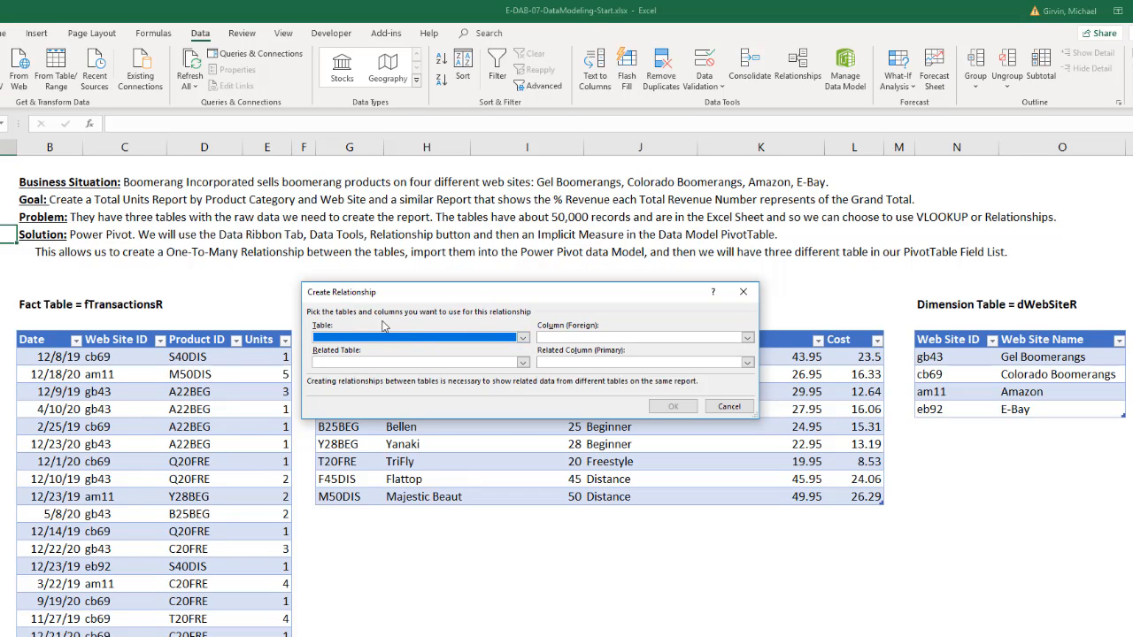
pyautogui.moveTo(407, 295); pyautogui.dragTo(200, 162)
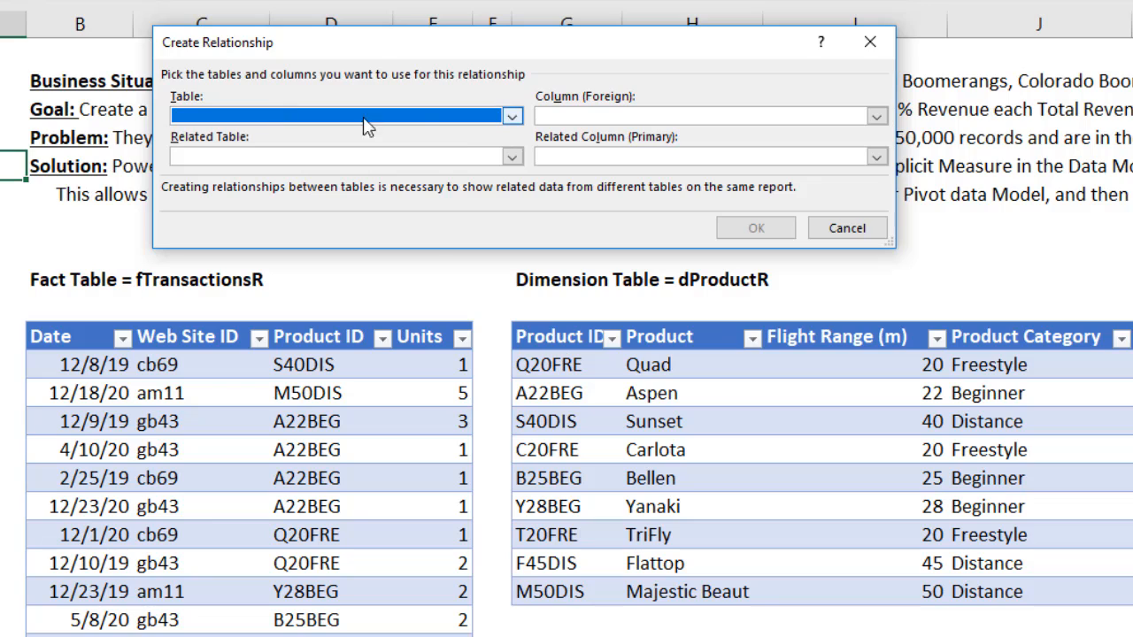
pyautogui.click(510, 116)
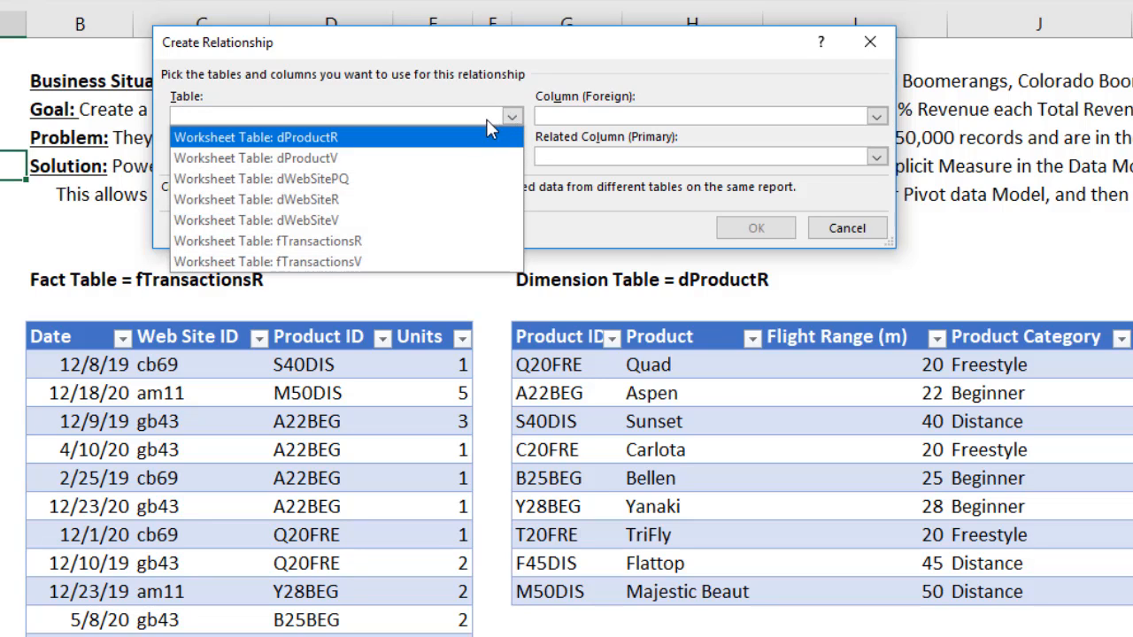
pyautogui.click(370, 246)
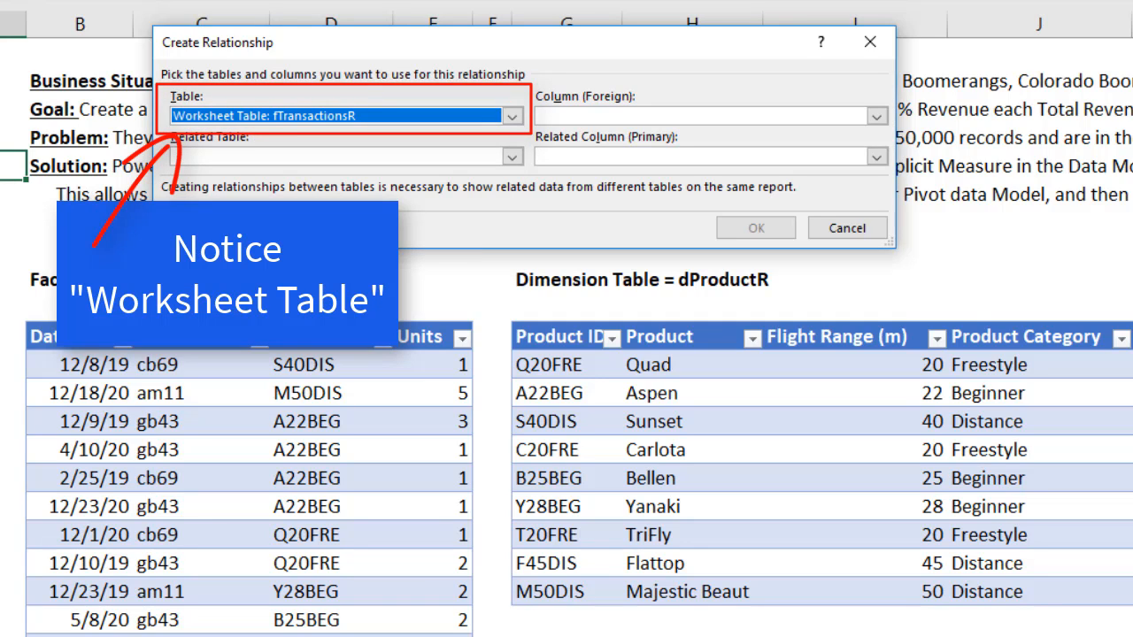
pyautogui.click(308, 161)
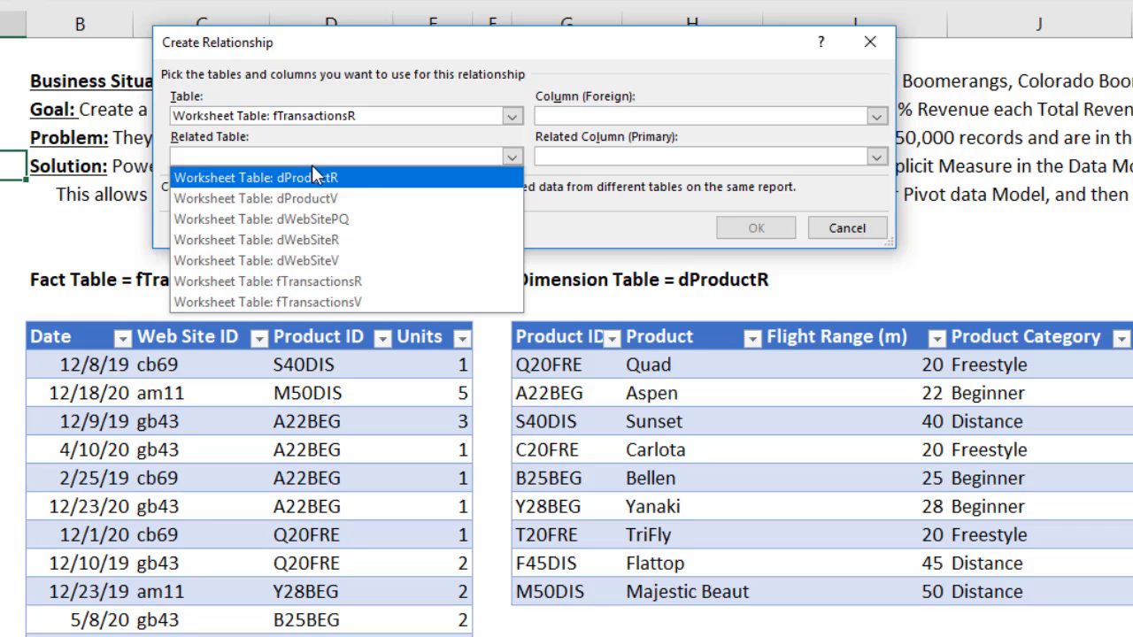
pyautogui.click(376, 182)
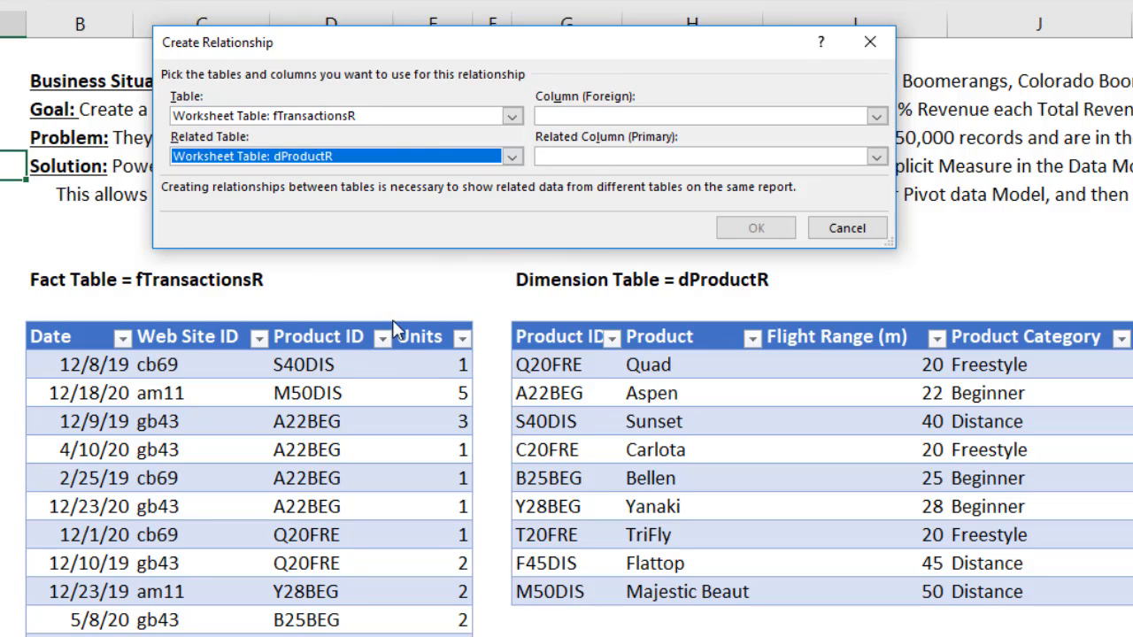
# Set Product ID as both the foreign and primary column, and create the fTransactionsR to dProductR relationship
pyautogui.click(609, 116)
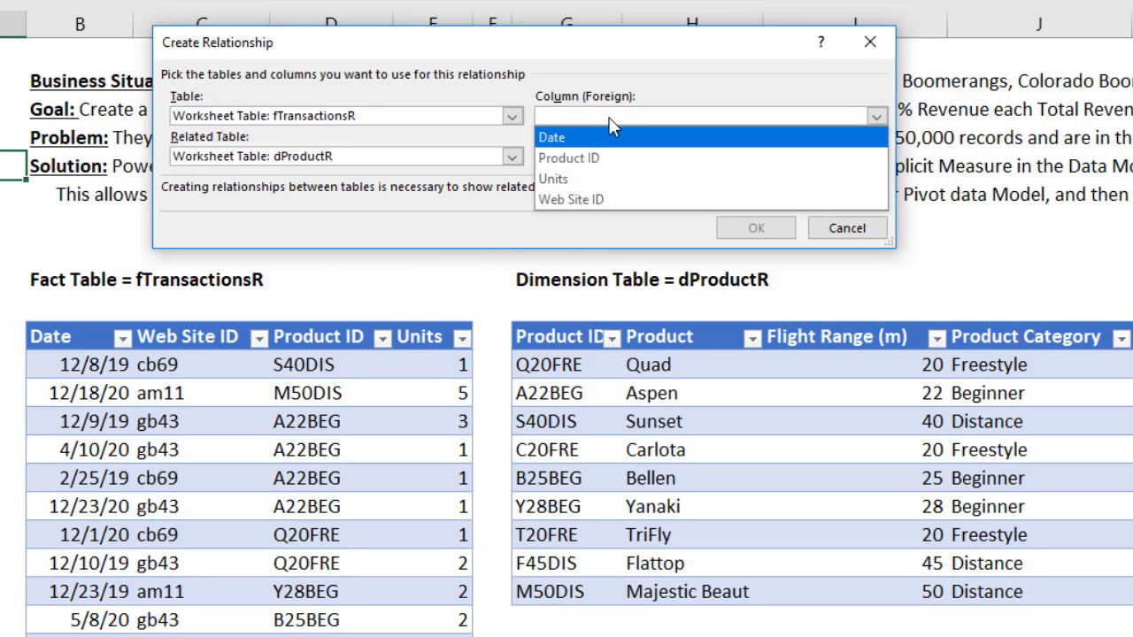
pyautogui.click(600, 158)
pyautogui.click(603, 156)
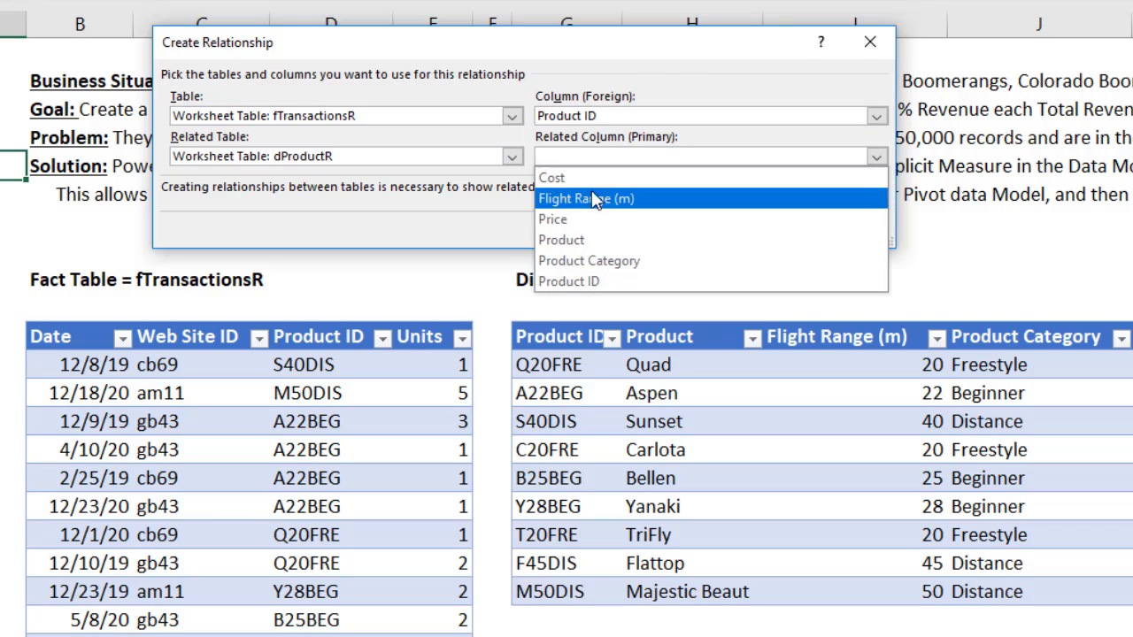
pyautogui.click(601, 278)
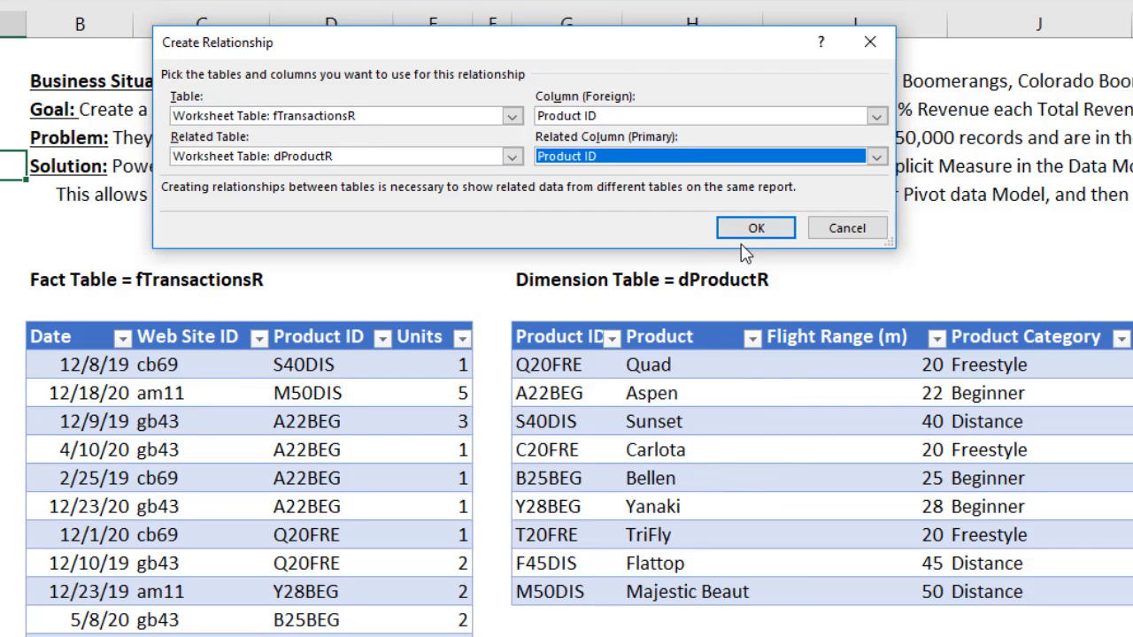
pyautogui.click(745, 228)
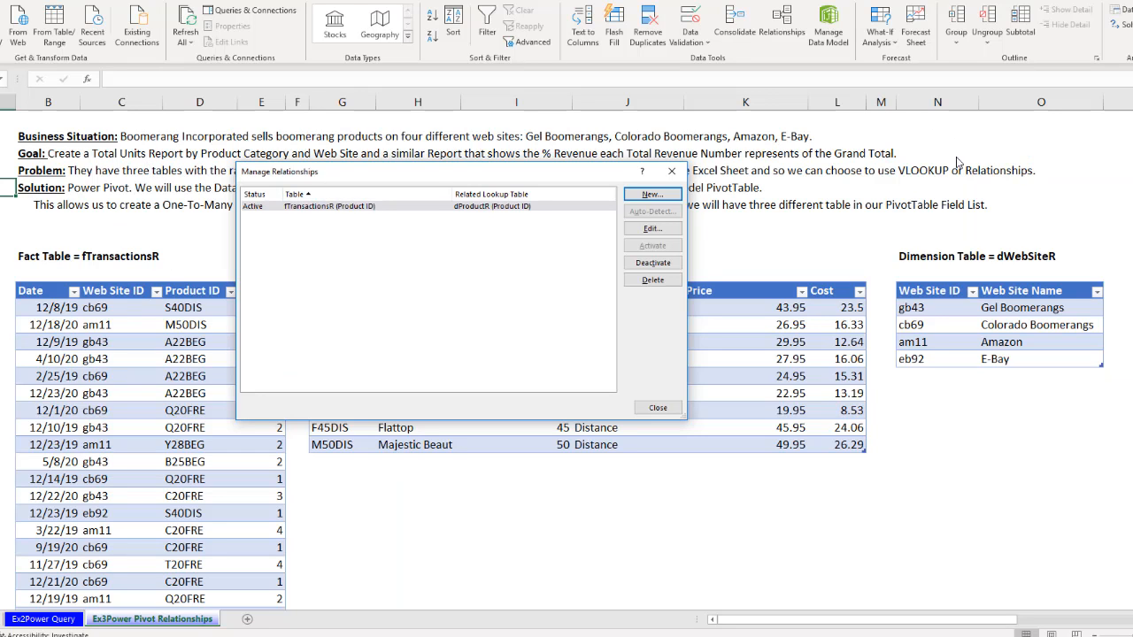
# Start a second table relationship with Data Model table fTransactionsR as the table and worksheet table dWebSiteR as the related table
pyautogui.click(669, 197)
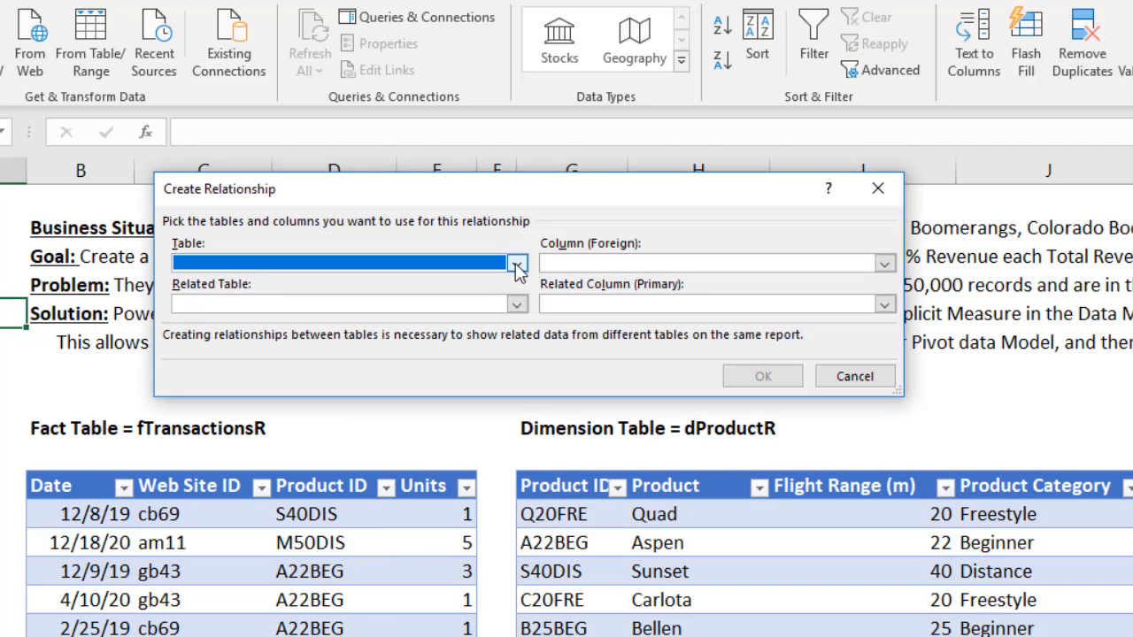
pyautogui.click(517, 264)
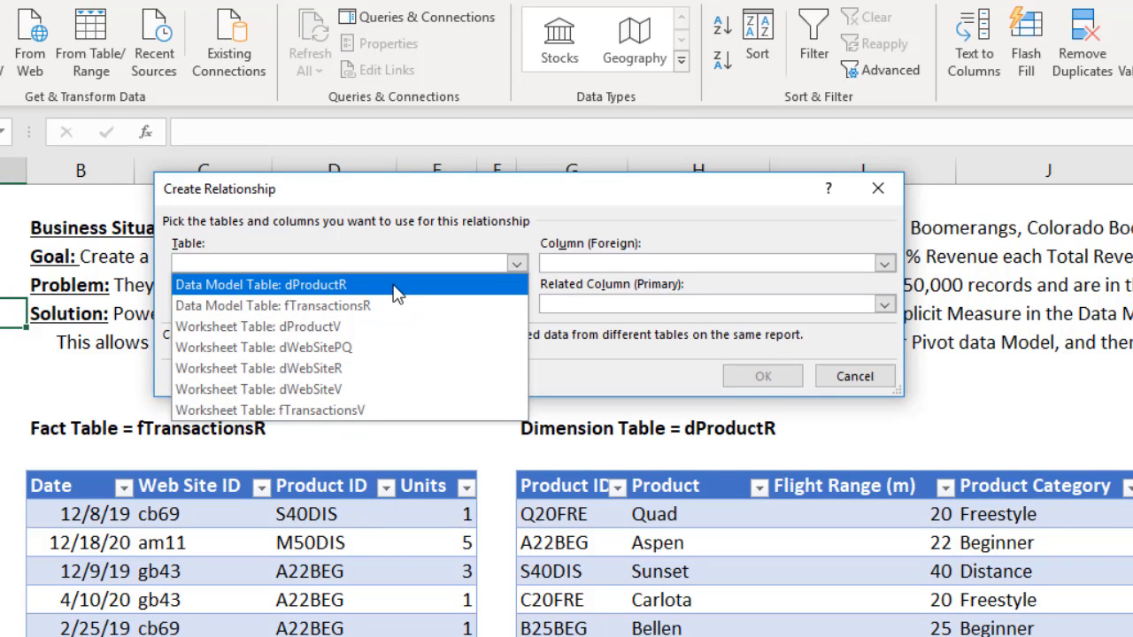
pyautogui.click(215, 309)
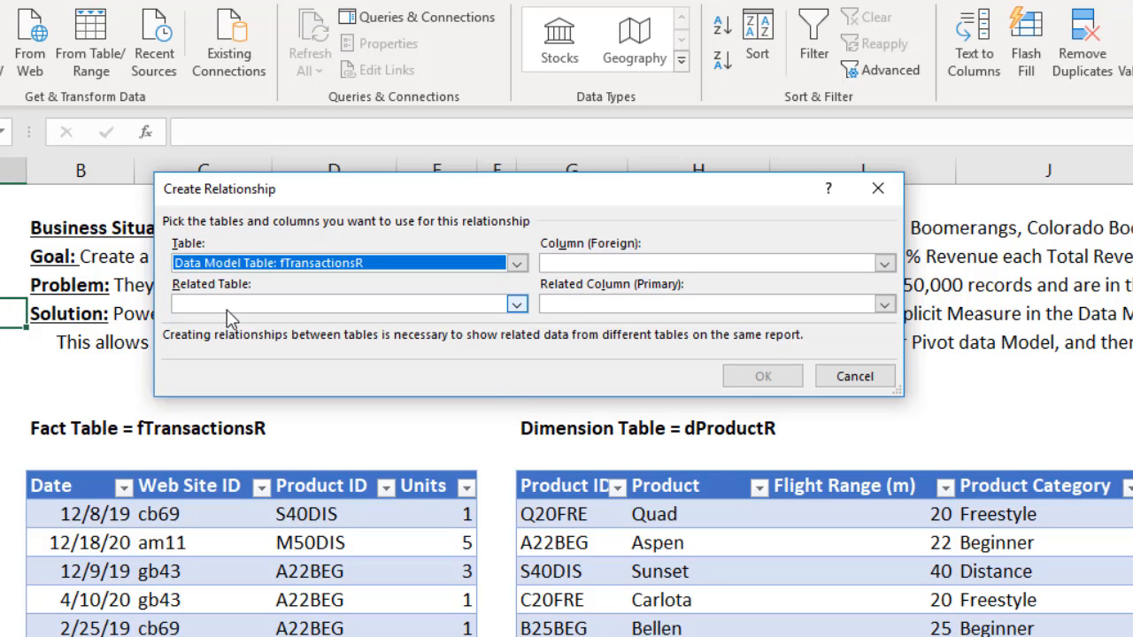
pyautogui.click(232, 309)
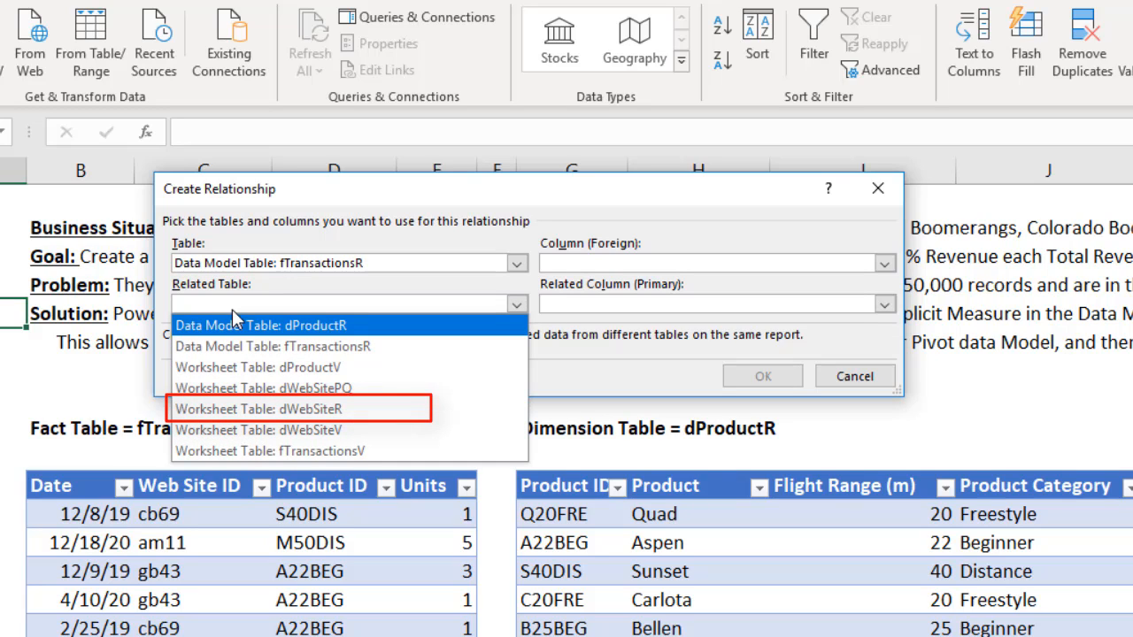
pyautogui.click(344, 414)
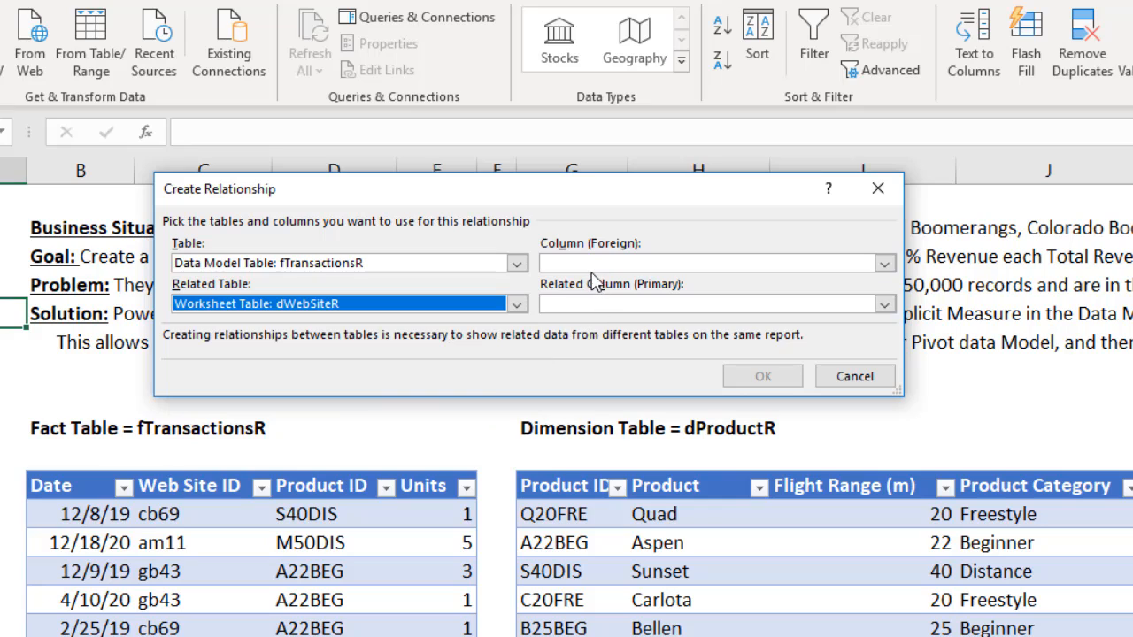
# Set Web Site ID as both the primary and foreign column, and create the fTransactionsR to dWebSiteR relationship
pyautogui.click(610, 304)
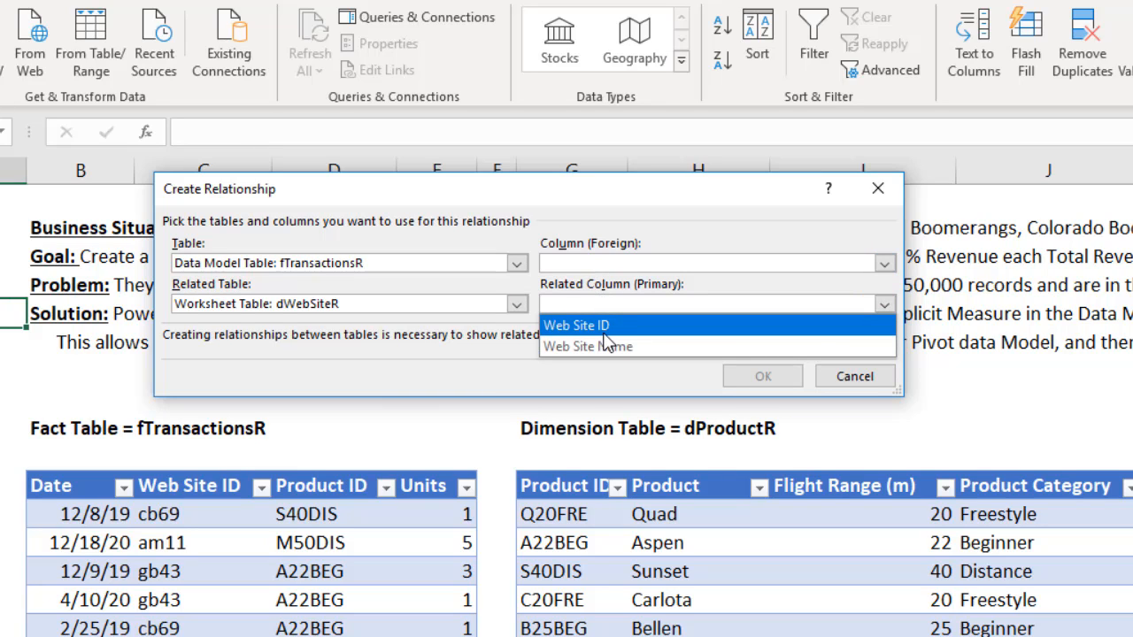
pyautogui.click(603, 328)
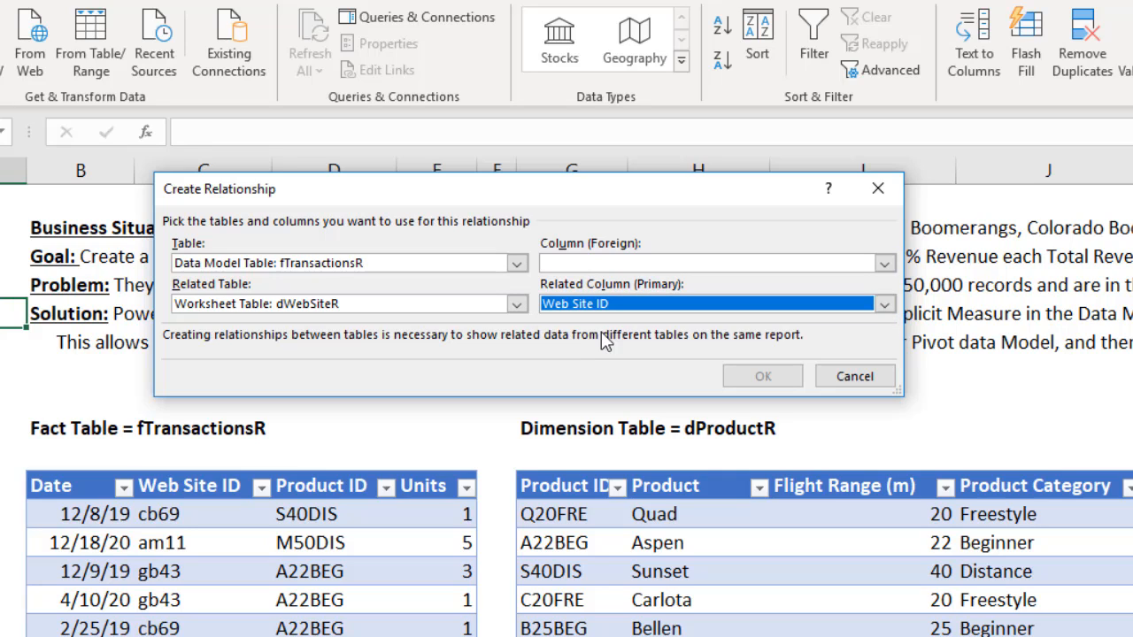
pyautogui.click(592, 266)
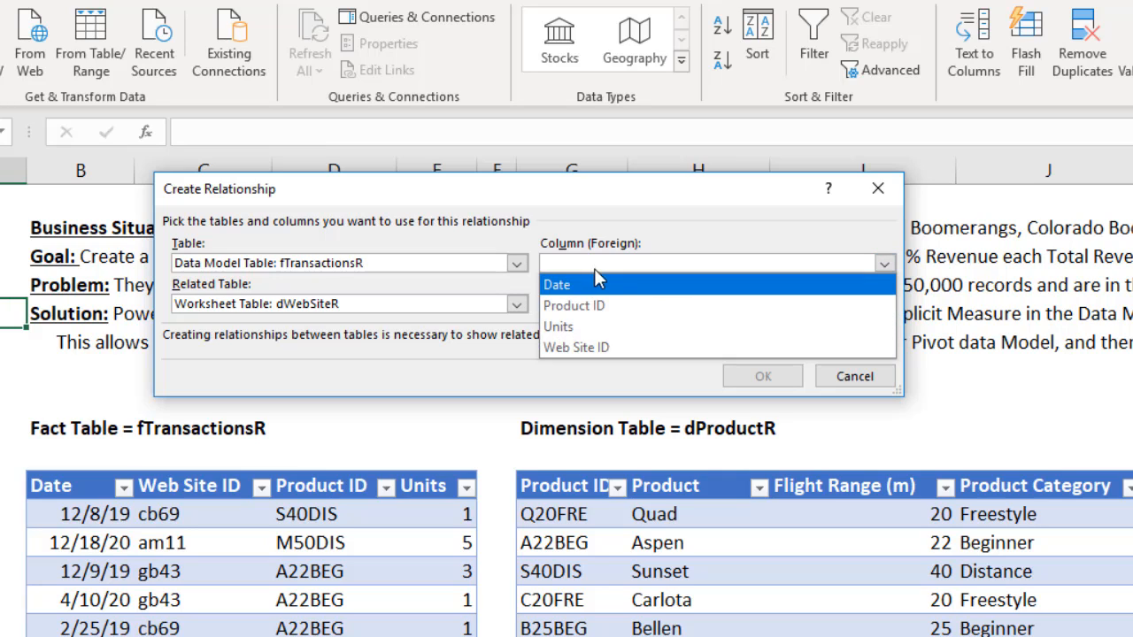
pyautogui.click(566, 350)
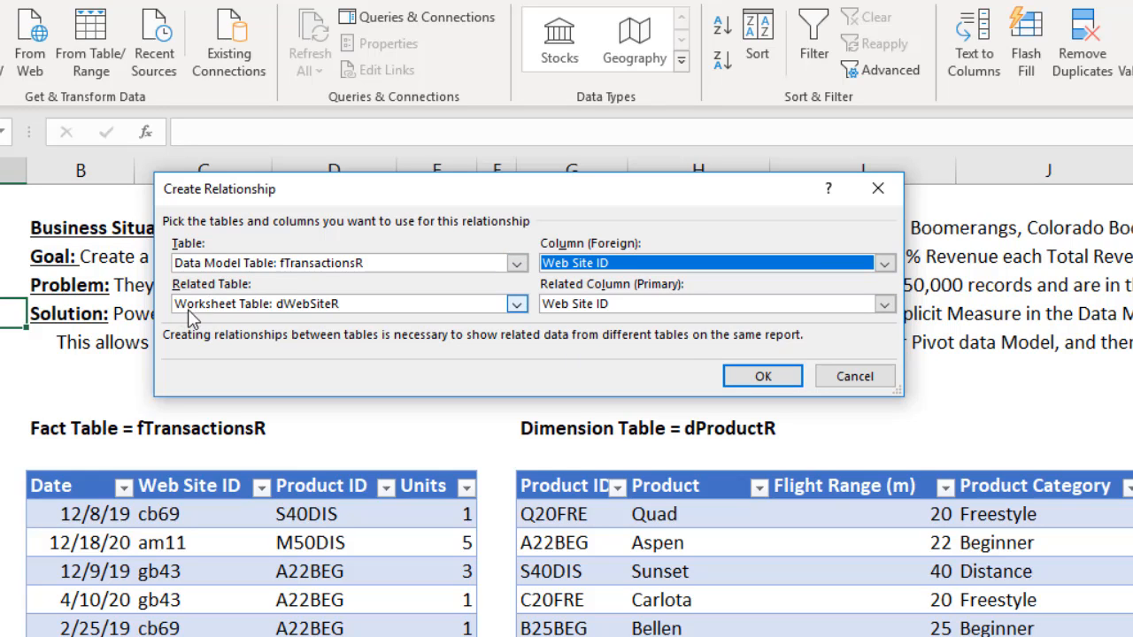
pyautogui.click(733, 377)
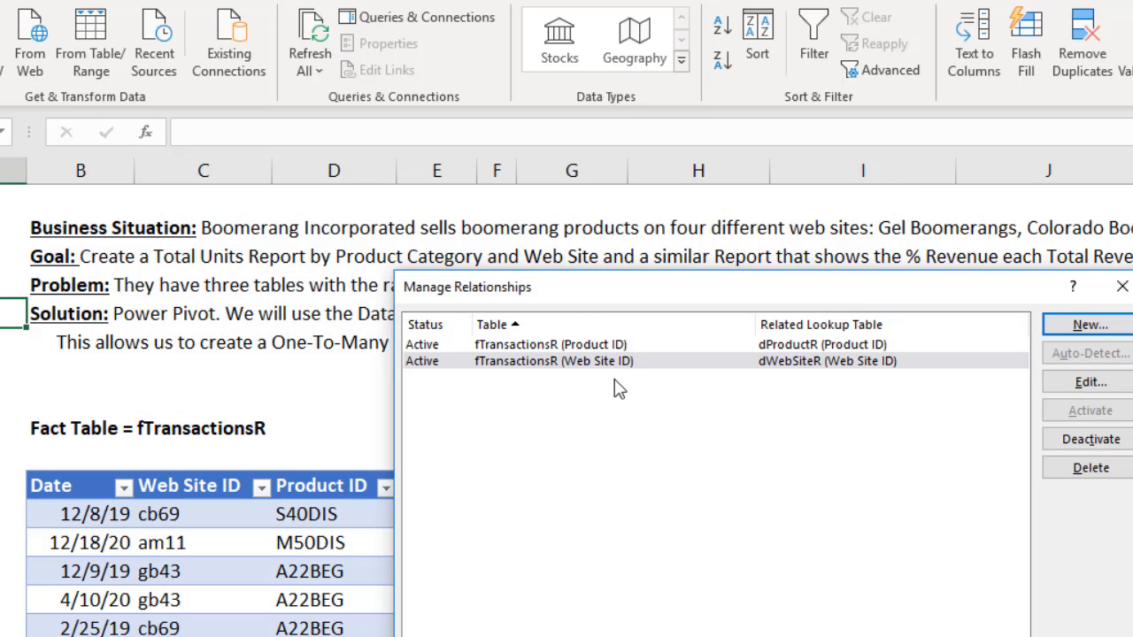
# Review the settings of the fTransactionsR to dWebSiteR relationship, and finish managing relationships
pyautogui.click(1094, 389)
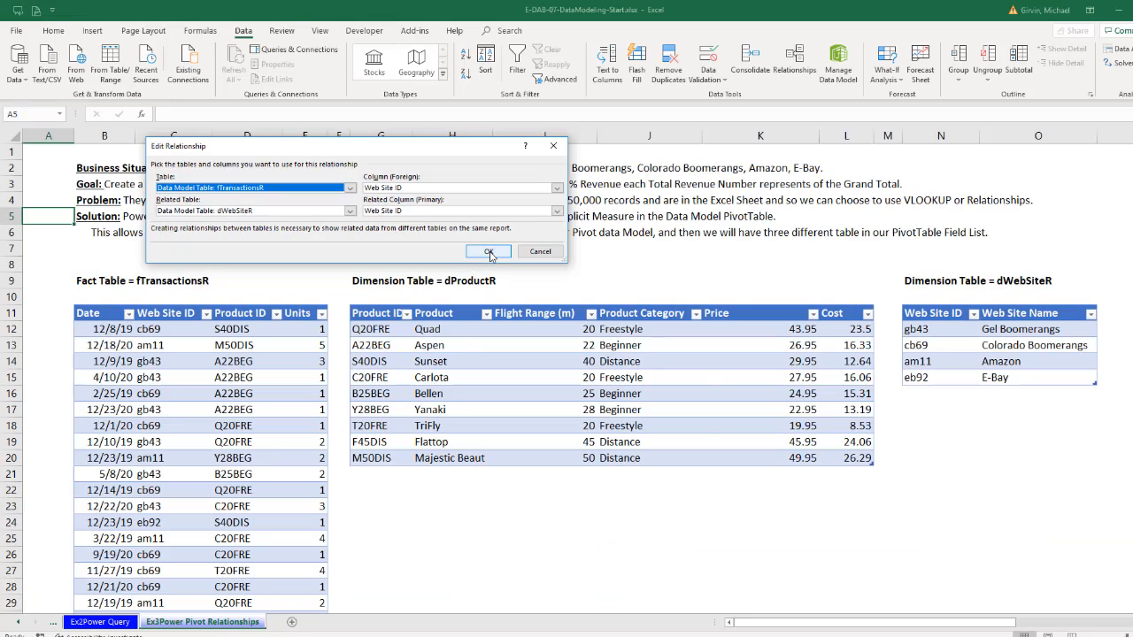
pyautogui.click(489, 252)
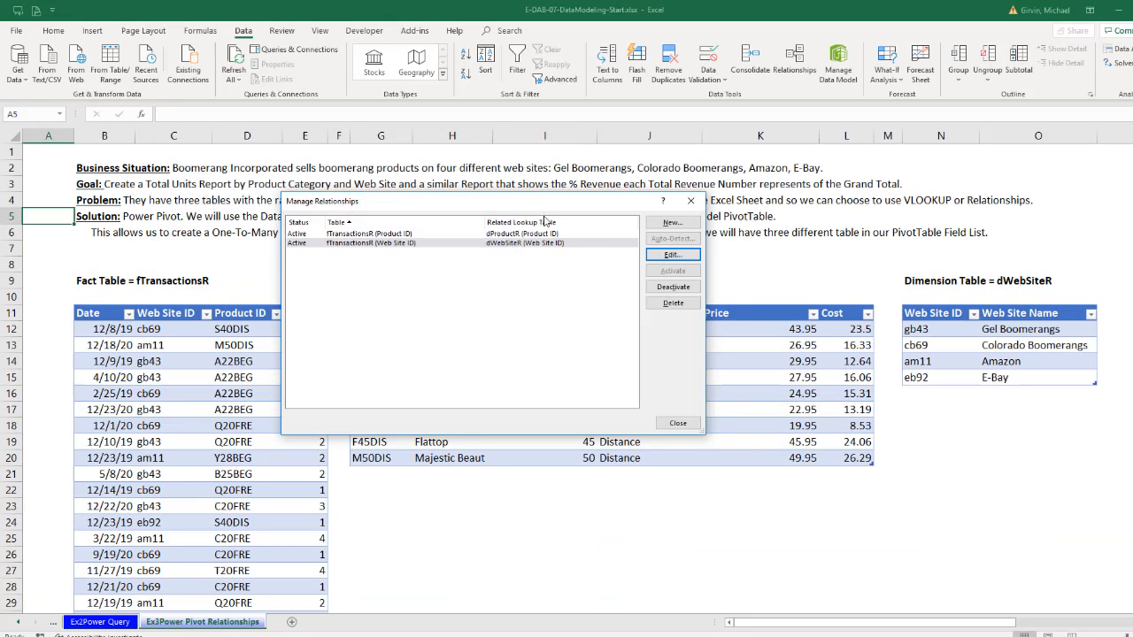
pyautogui.click(687, 426)
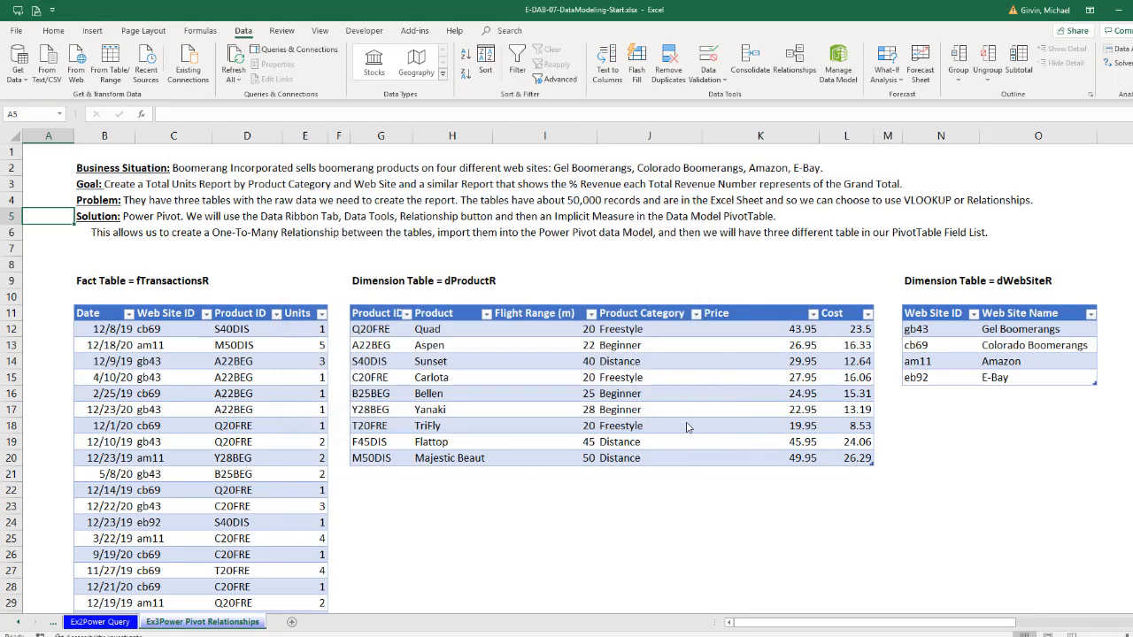
# From an empty cell outside the tables, create a PivotTable on a new worksheet using this workbook's Data Model
pyautogui.click(512, 517)
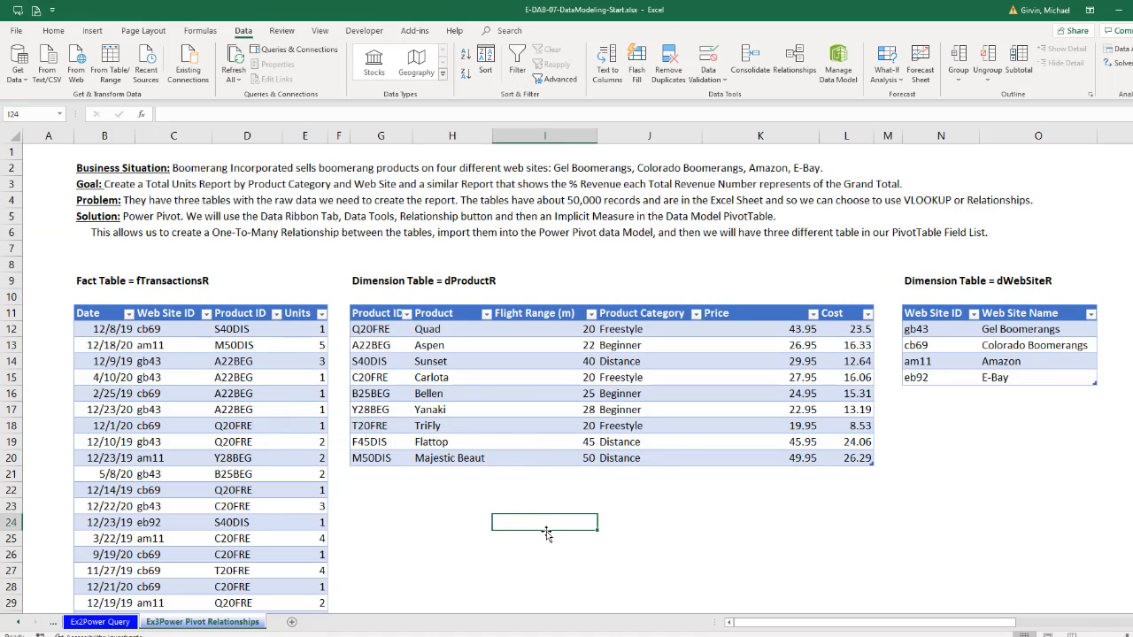
pyautogui.click(280, 379)
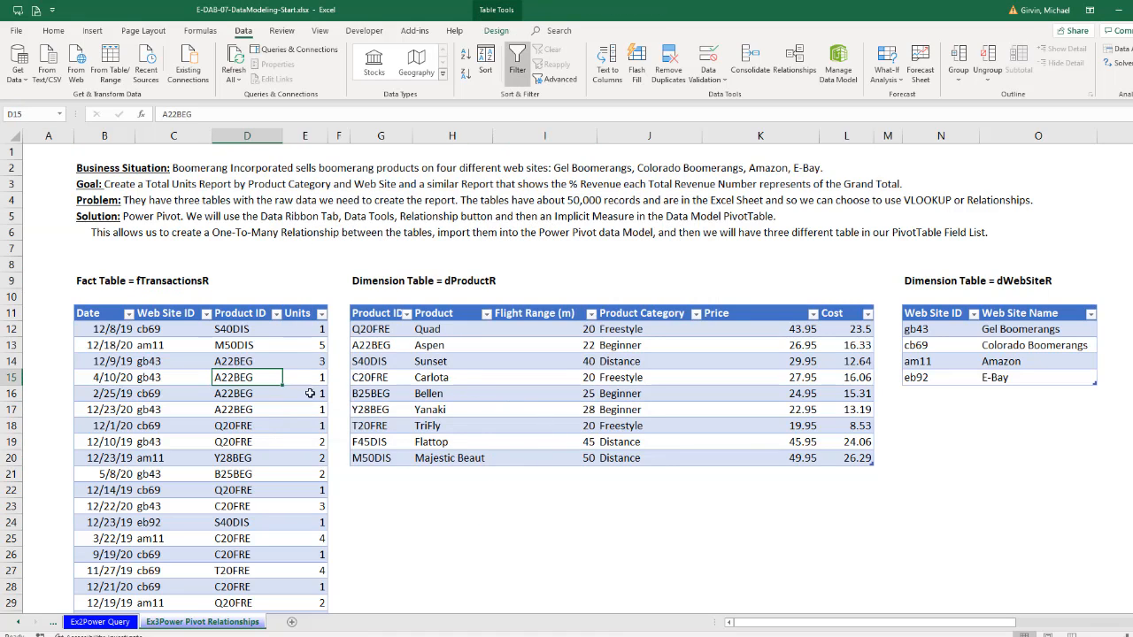
pyautogui.click(497, 517)
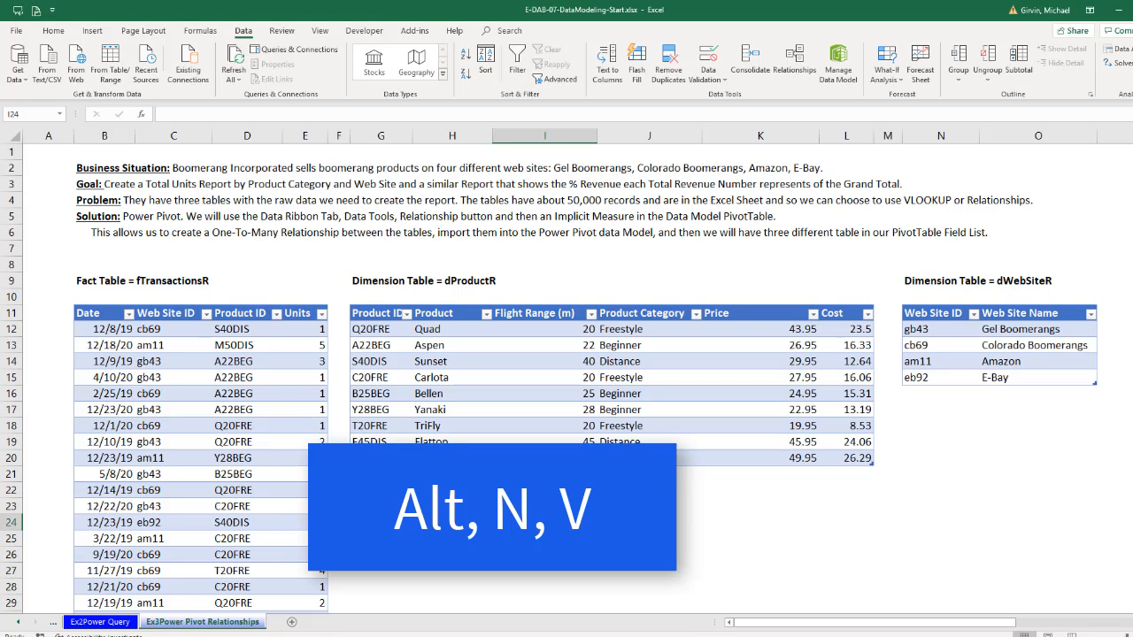
pyautogui.hotkey('alt', 'n')
pyautogui.press('v')
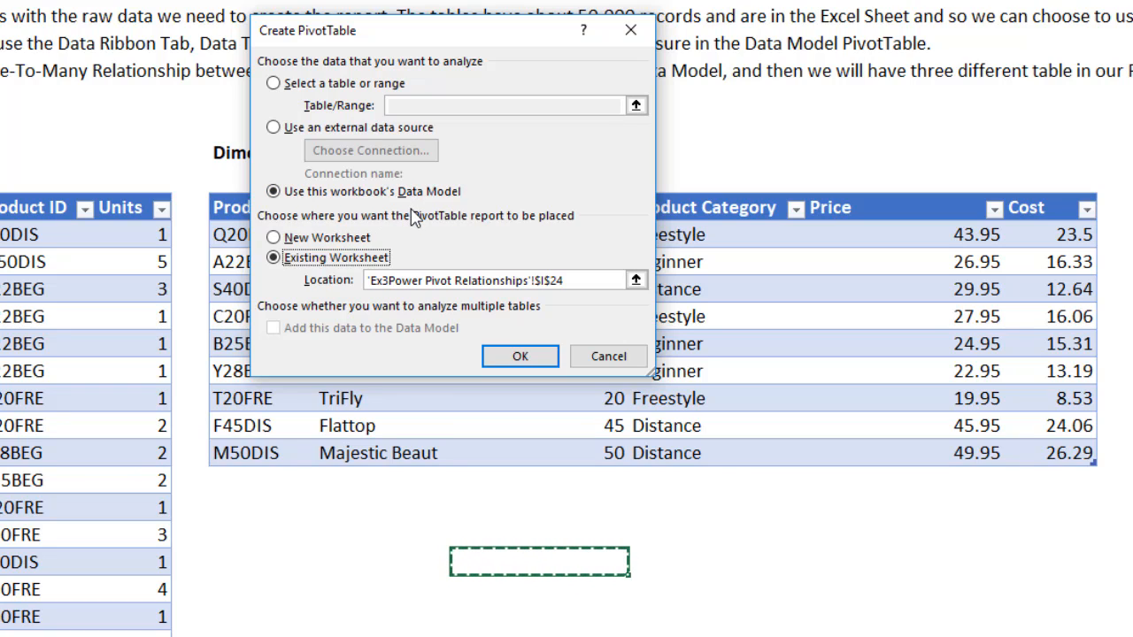
pyautogui.click(274, 237)
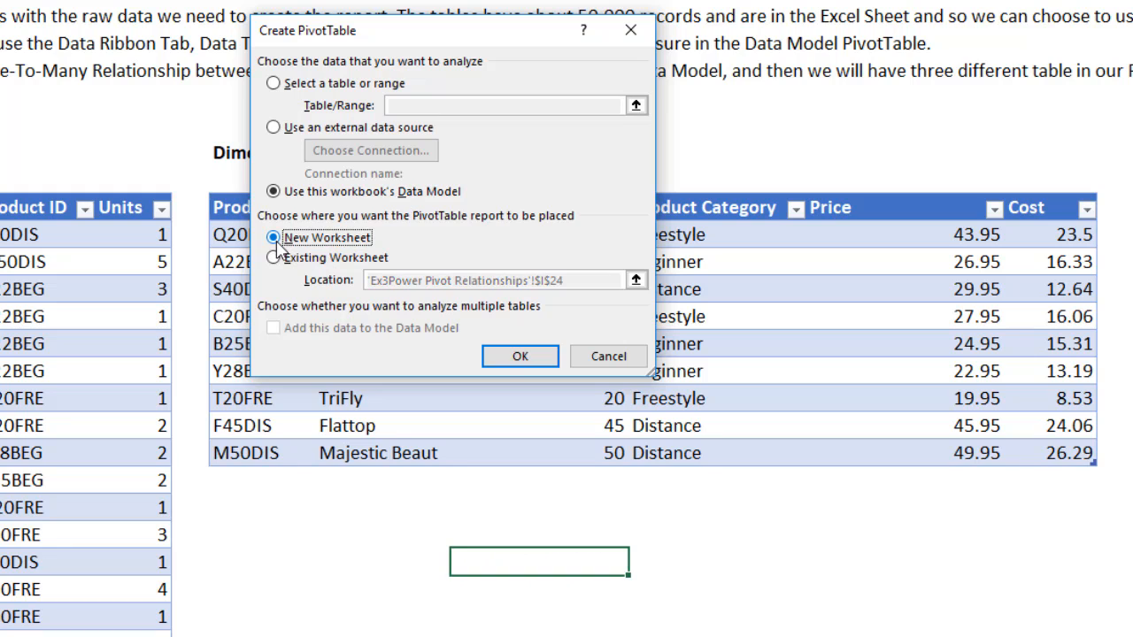
pyautogui.click(515, 357)
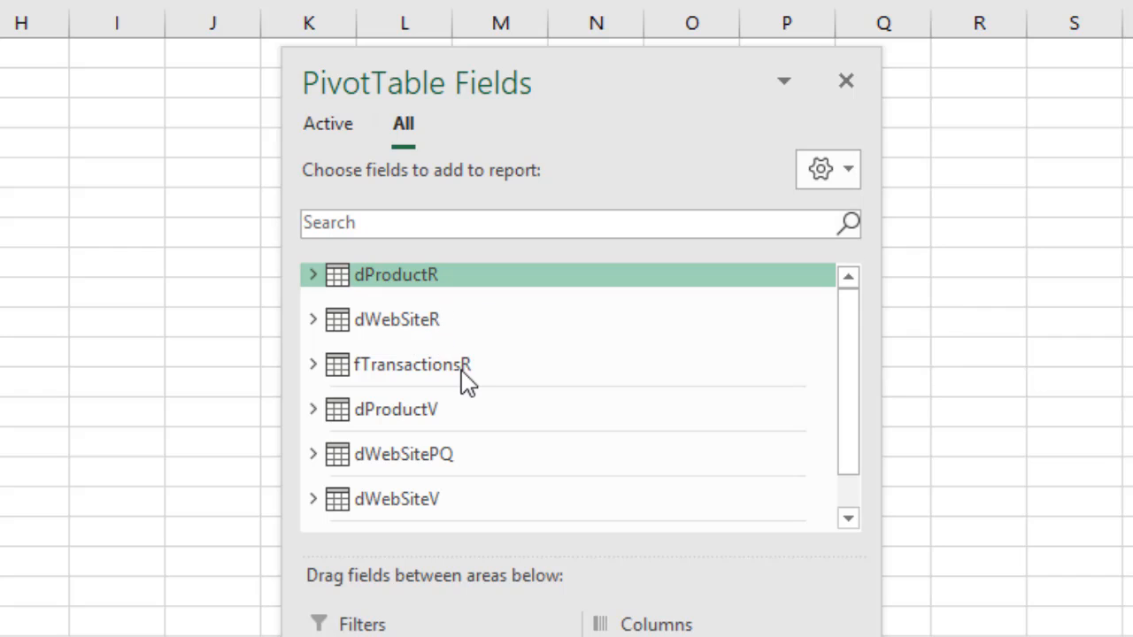
# Make dProductR, dWebSiteR and fTransactionsR the active tables for the PivotTable, and display only their fields
pyautogui.moveTo(468, 383)
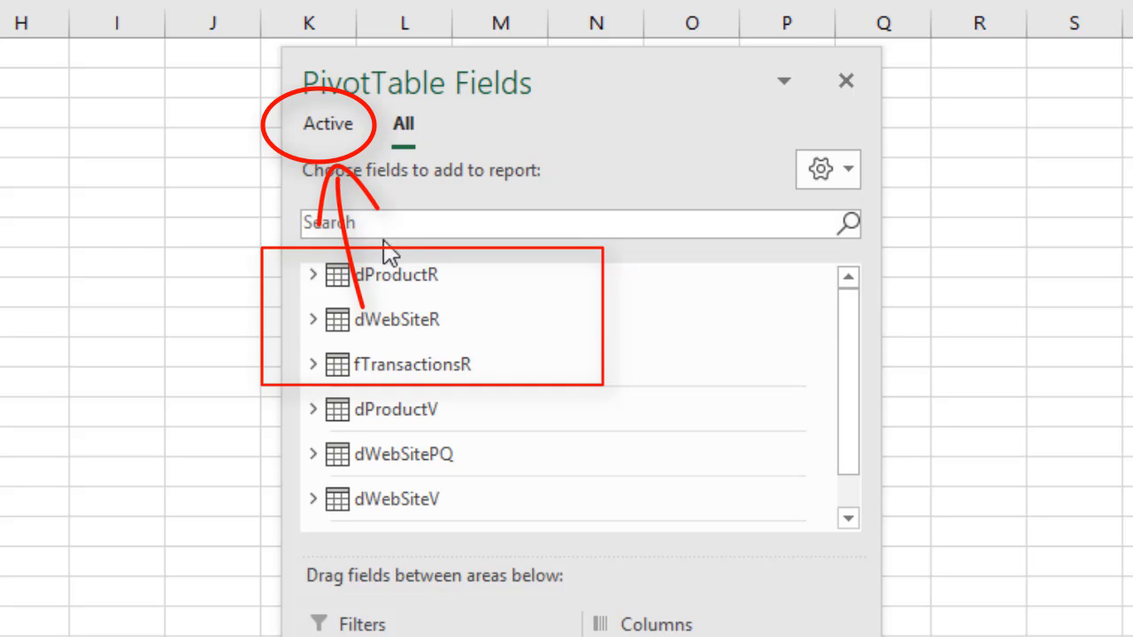
pyautogui.click(332, 139)
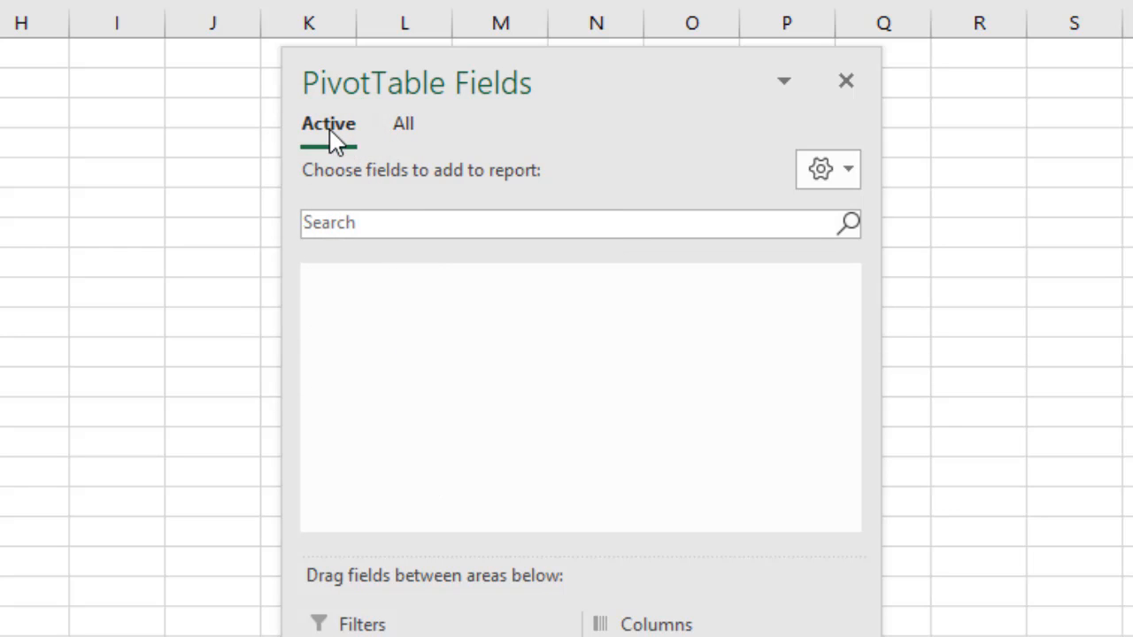
pyautogui.click(399, 127)
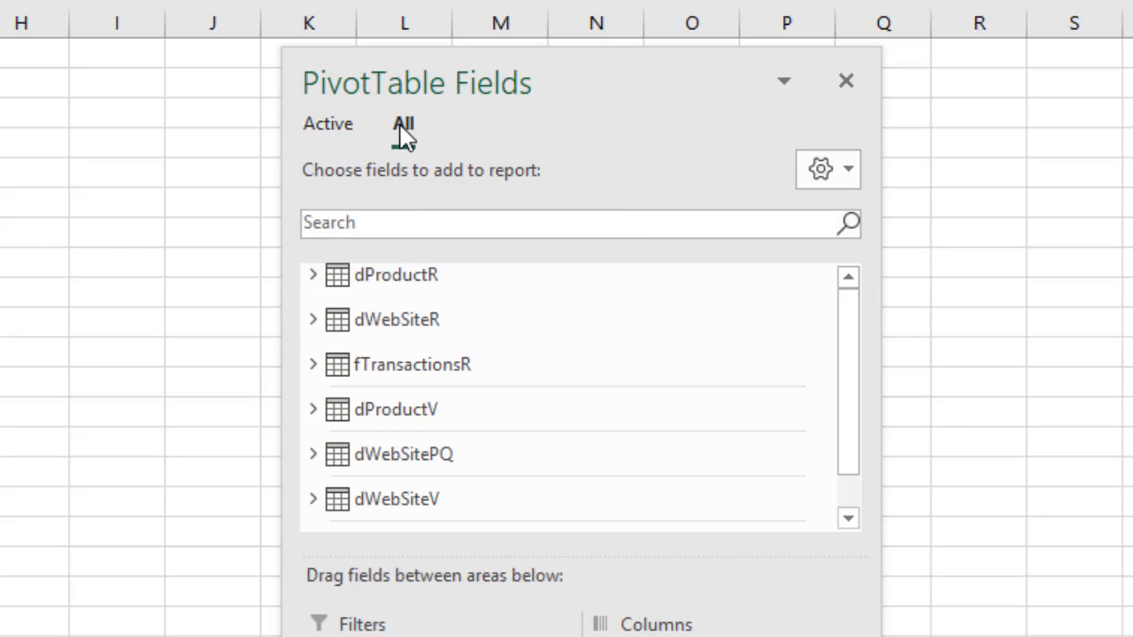
pyautogui.rightClick(405, 286)
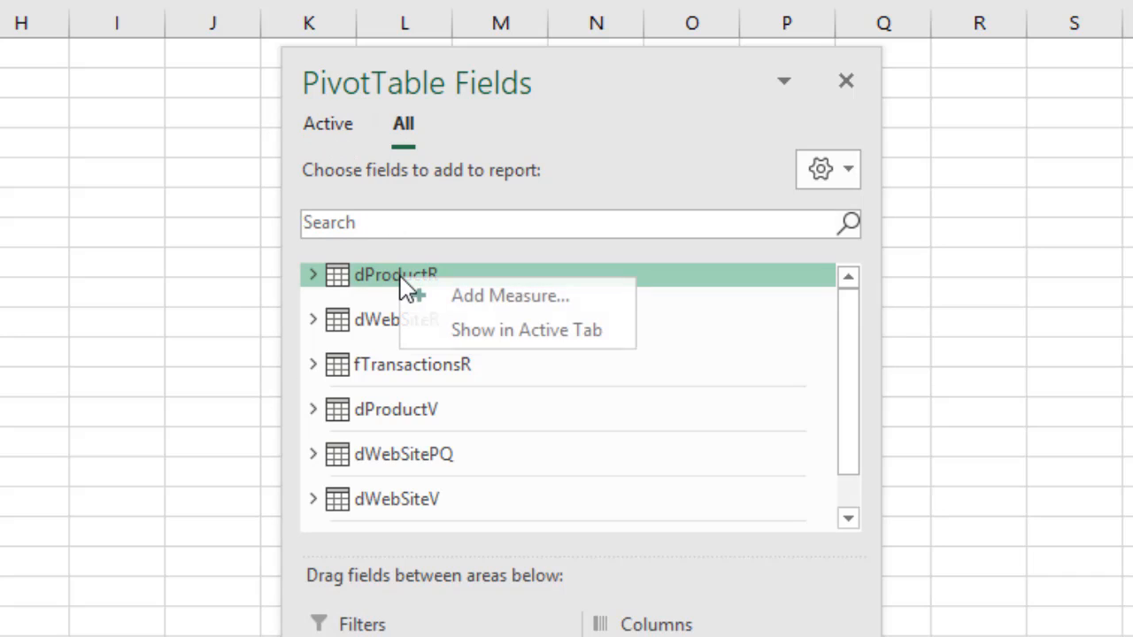
pyautogui.click(495, 330)
pyautogui.rightClick(381, 320)
pyautogui.click(467, 377)
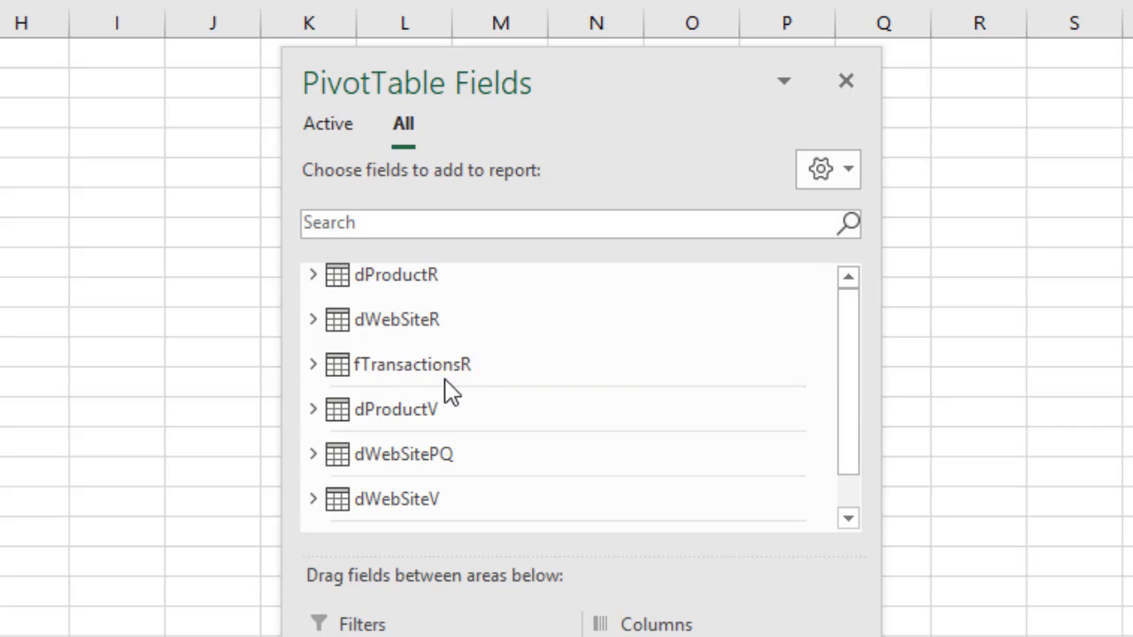
pyautogui.rightClick(447, 389)
pyautogui.click(509, 430)
pyautogui.click(332, 124)
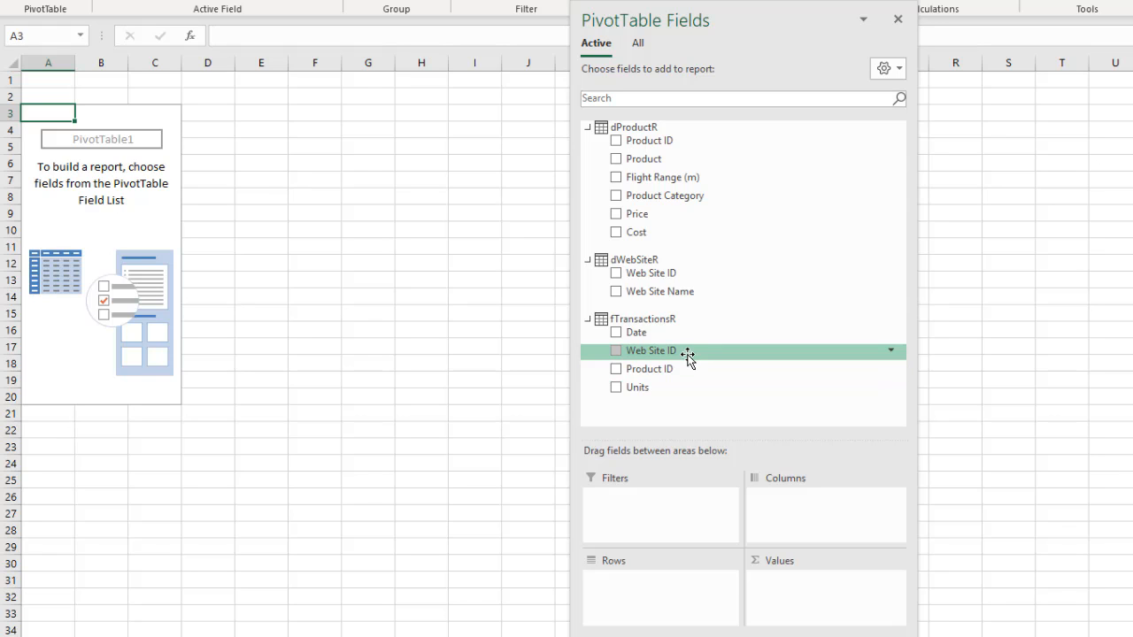
# Lay out the PivotTable with Product Category in rows, Web Site Name in columns and Units from fTransactionsR in values
pyautogui.moveTo(667, 196); pyautogui.dragTo(660, 621)
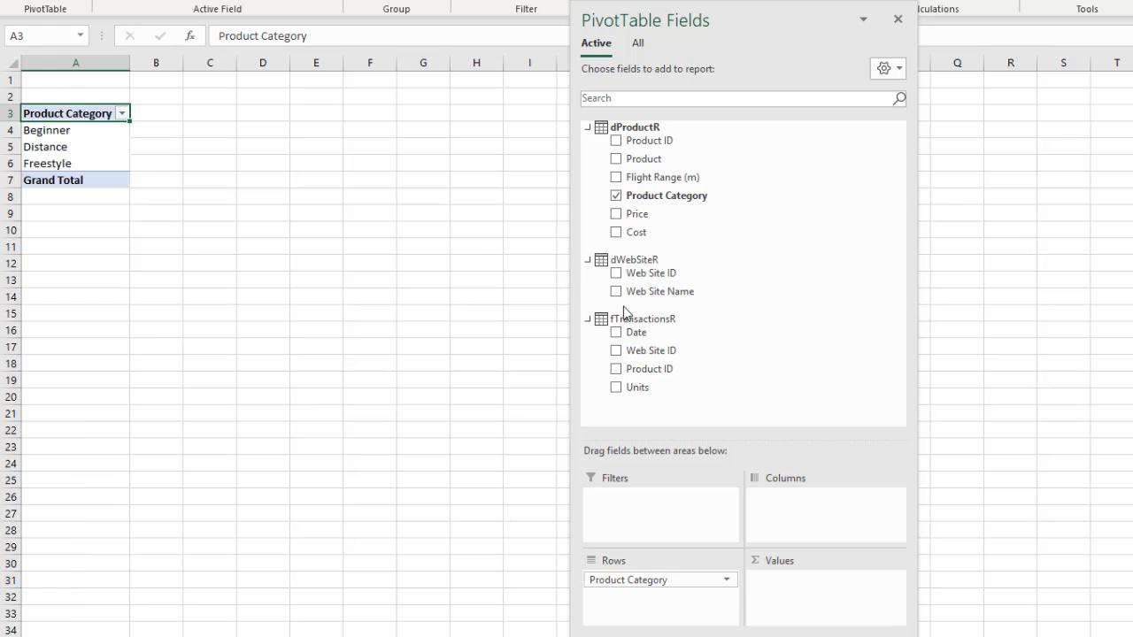
pyautogui.moveTo(641, 294); pyautogui.dragTo(801, 518)
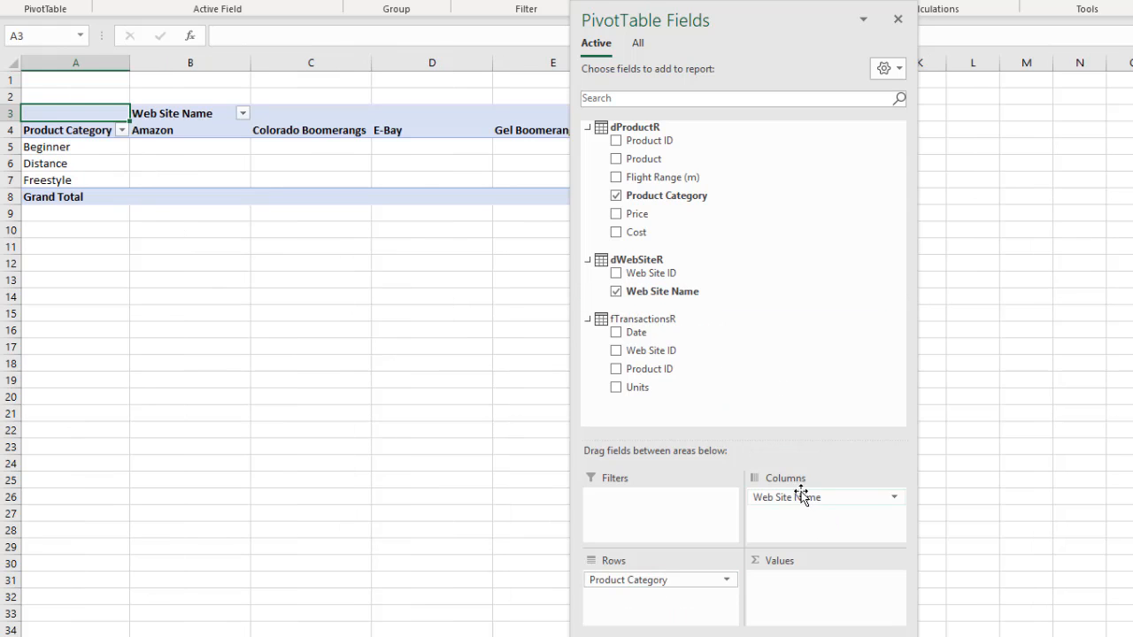
pyautogui.moveTo(657, 21); pyautogui.dragTo(827, 1)
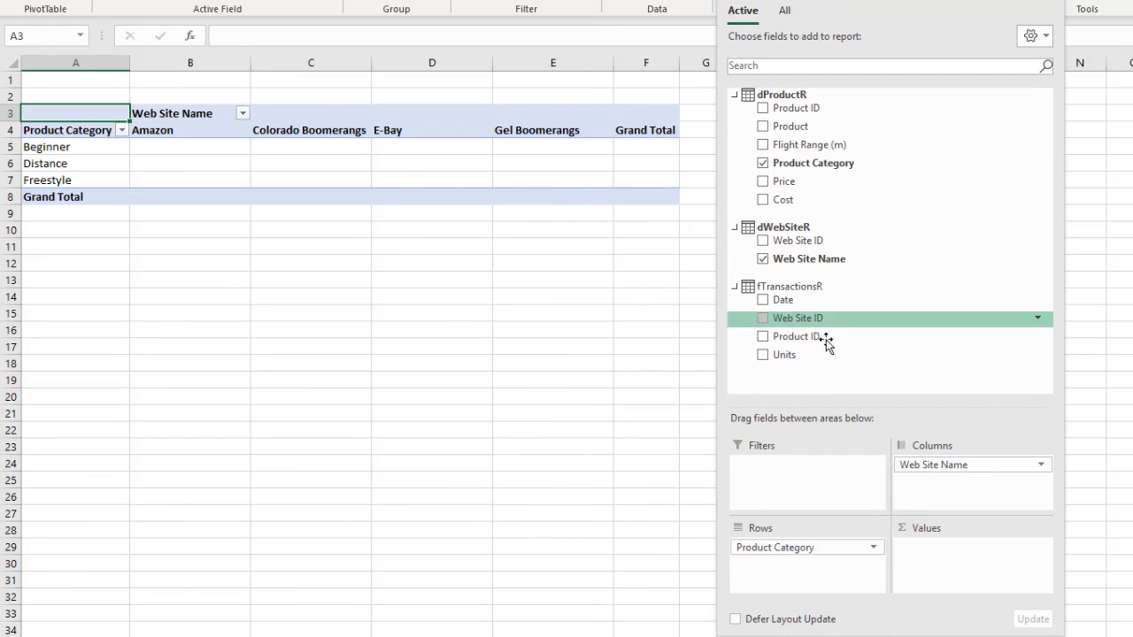
pyautogui.moveTo(776, 356); pyautogui.dragTo(940, 566)
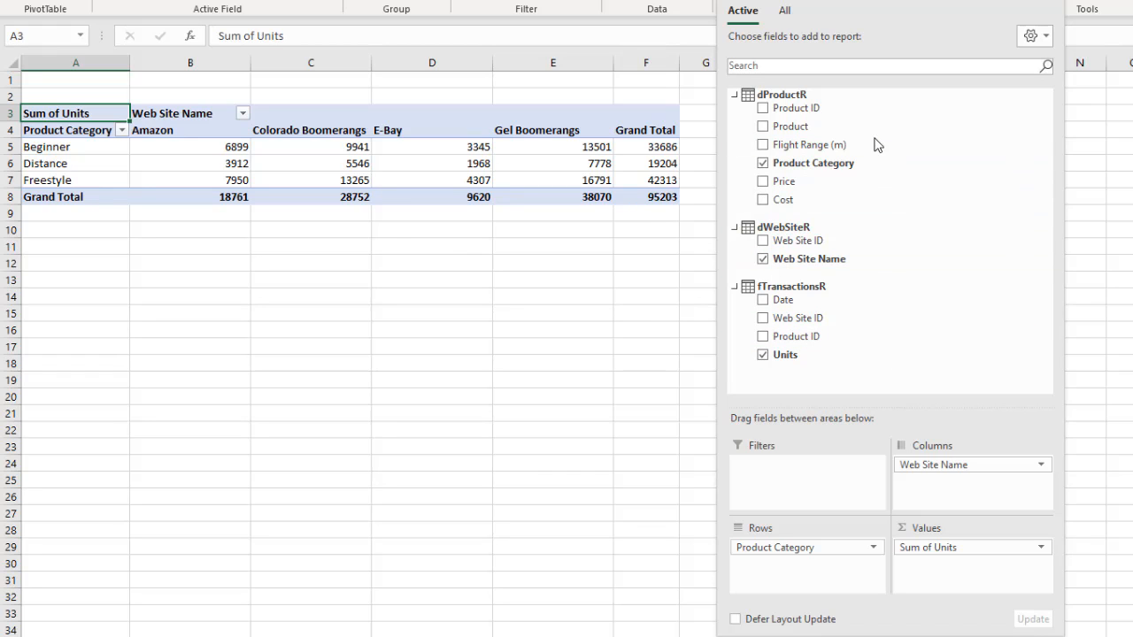
# Copy the entire units PivotTable and paste the duplicate at cell A12
pyautogui.moveTo(76, 111); pyautogui.dragTo(640, 188)
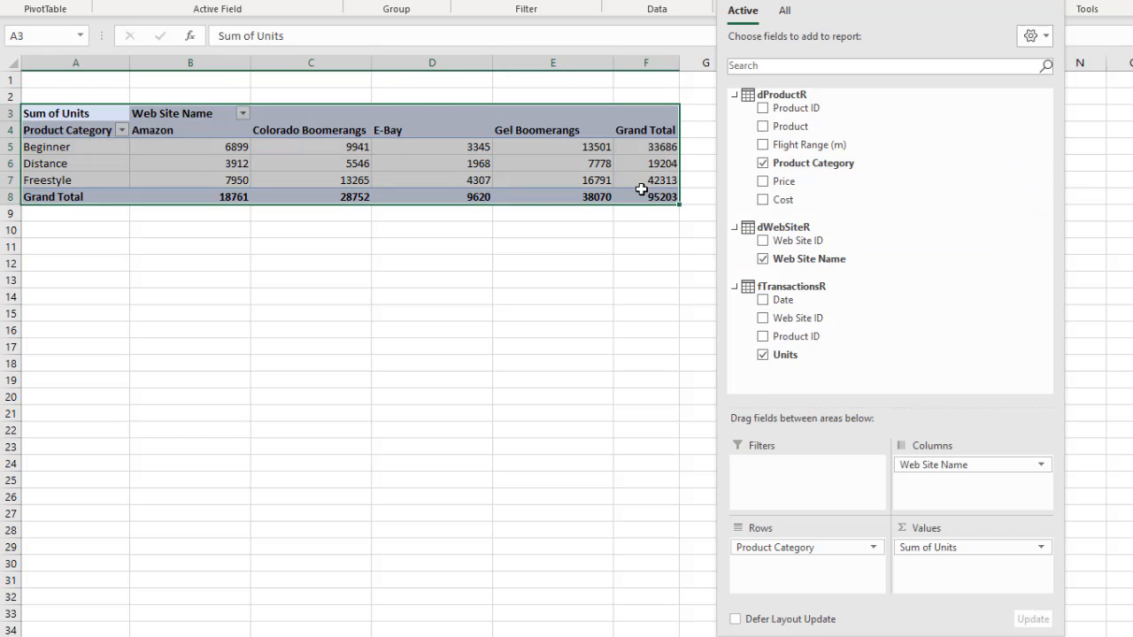
pyautogui.hotkey('ctrl', 'c')
pyautogui.click(78, 264)
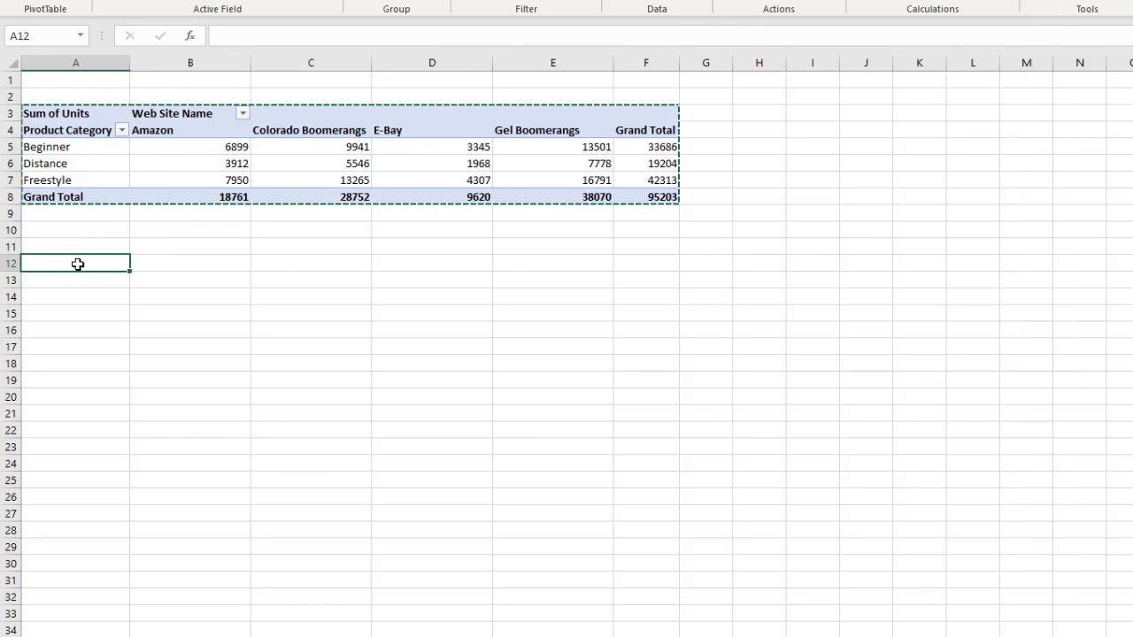
pyautogui.hotkey('ctrl', 'v')
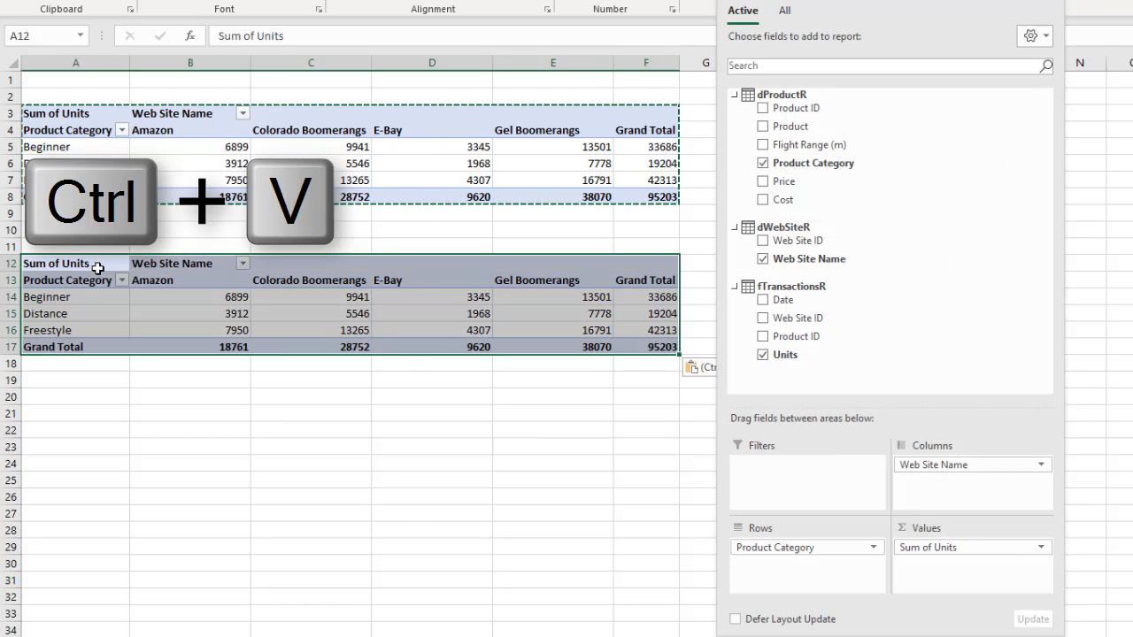
# Show the Sum of Units values in the copied PivotTable as % of Grand Total
pyautogui.click(184, 294)
pyautogui.rightClick(186, 296)
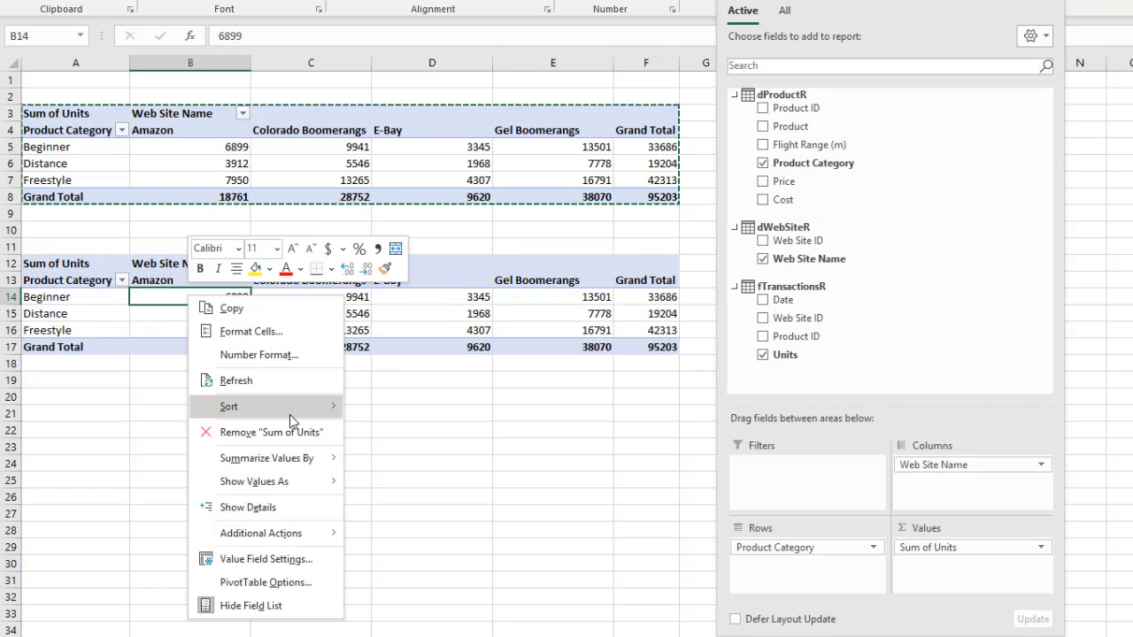
pyautogui.moveTo(292, 482)
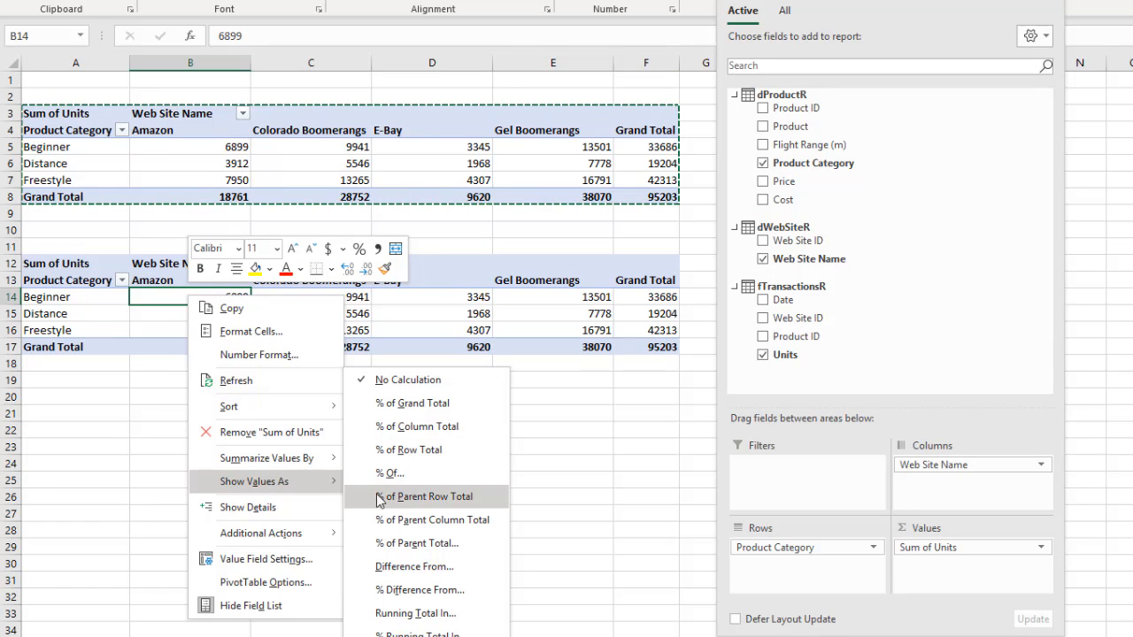
pyautogui.click(422, 406)
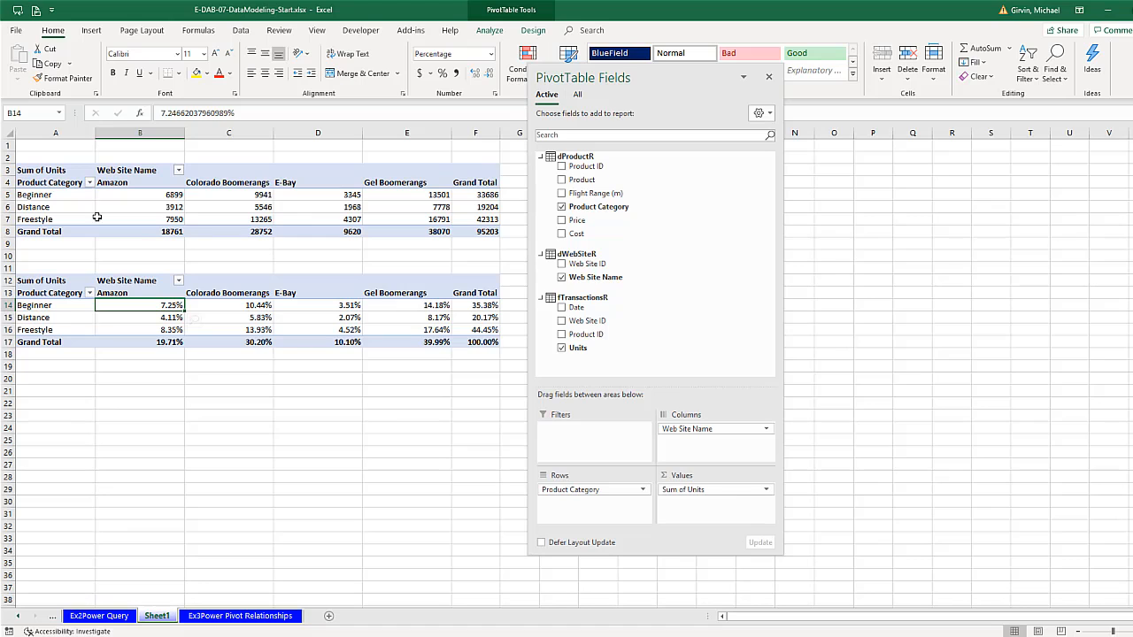
# Enable the Microsoft Power Pivot for Excel COM add-in in the Excel options
pyautogui.click(241, 32)
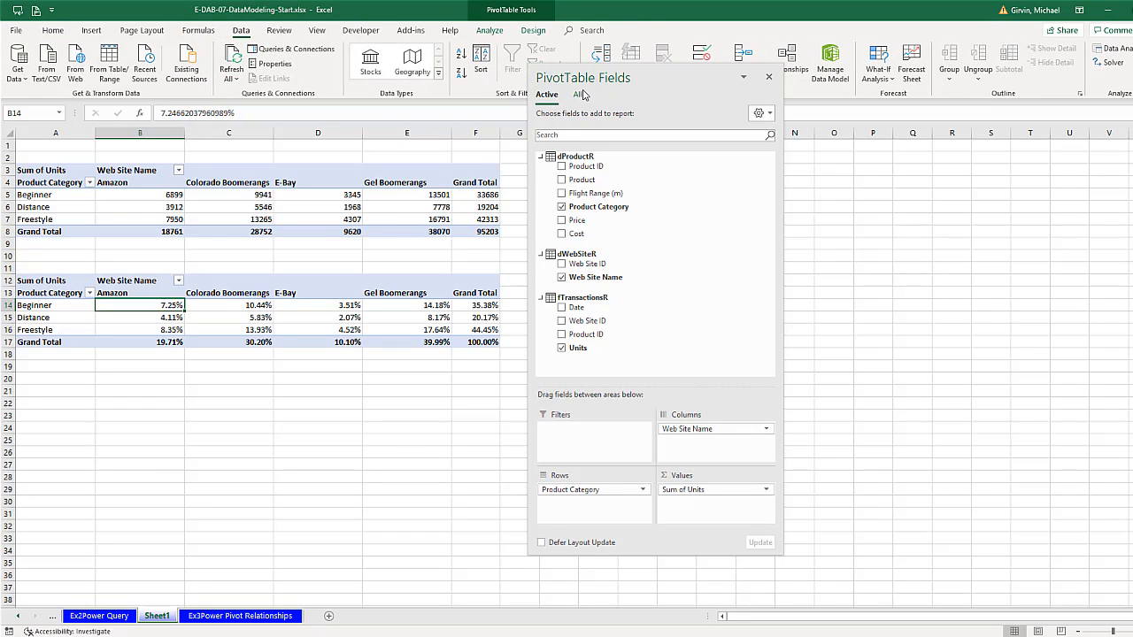
pyautogui.moveTo(584, 79); pyautogui.dragTo(627, 117)
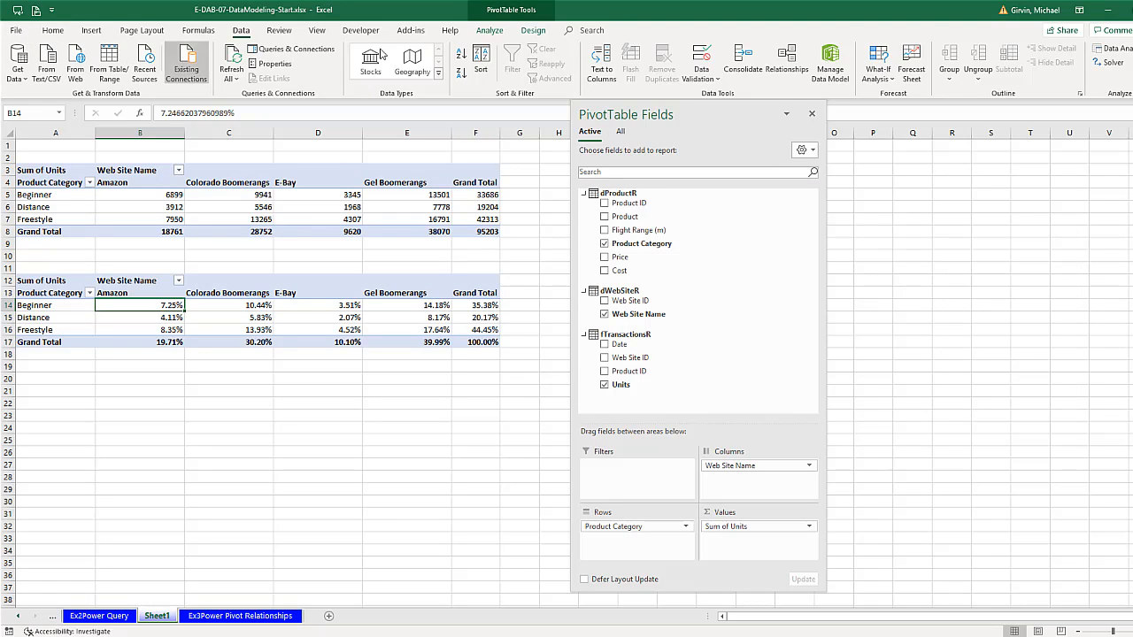
pyautogui.click(15, 30)
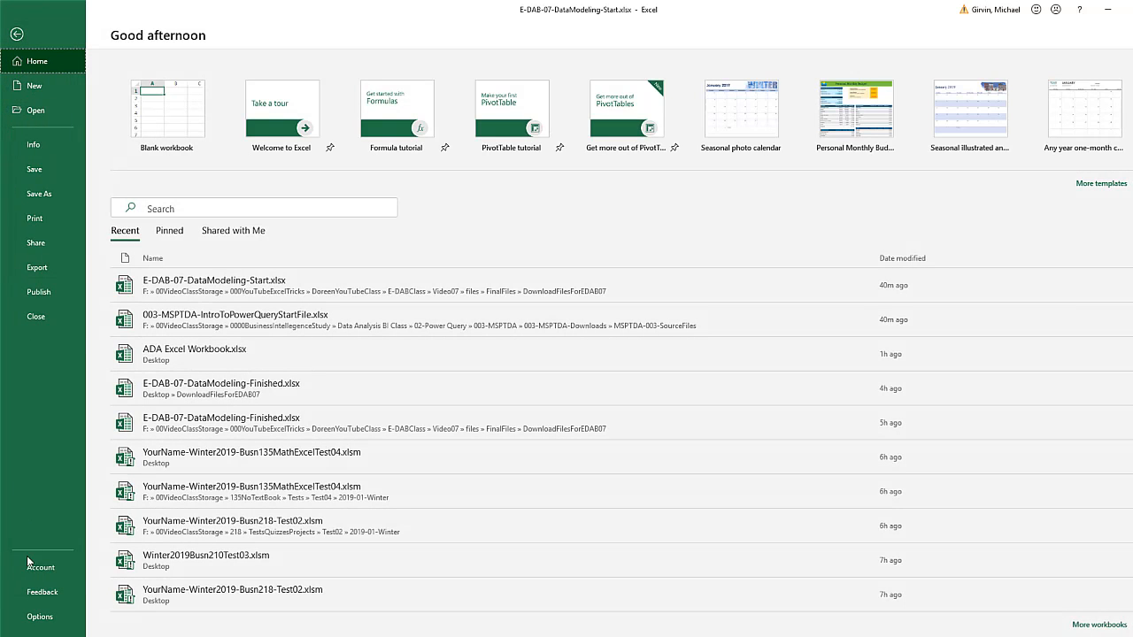
pyautogui.click(40, 617)
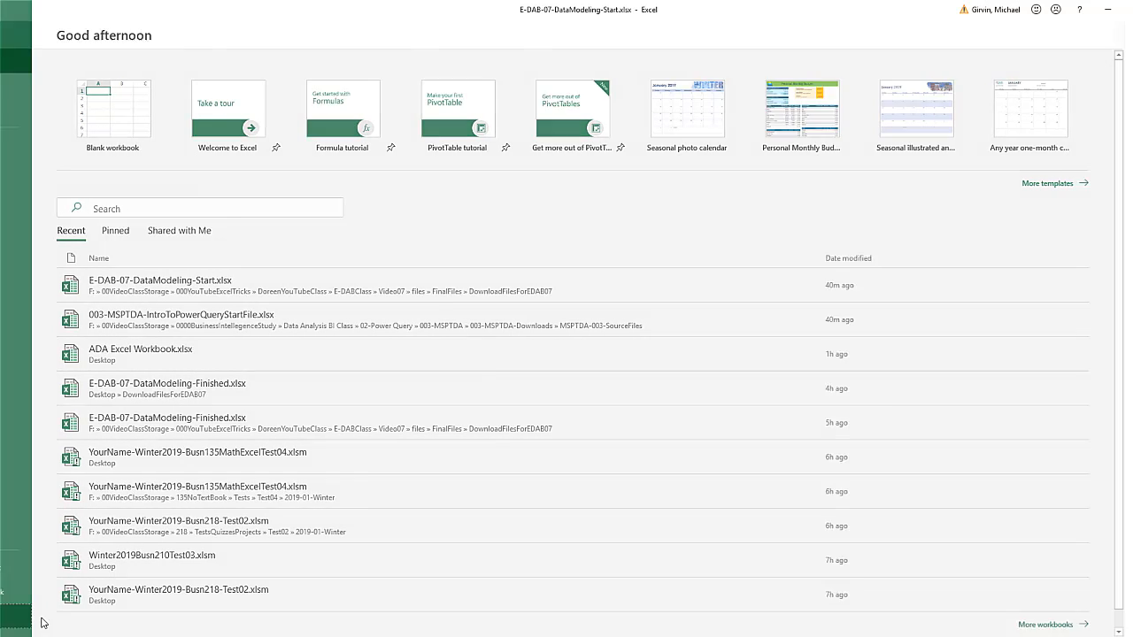
pyautogui.click(254, 286)
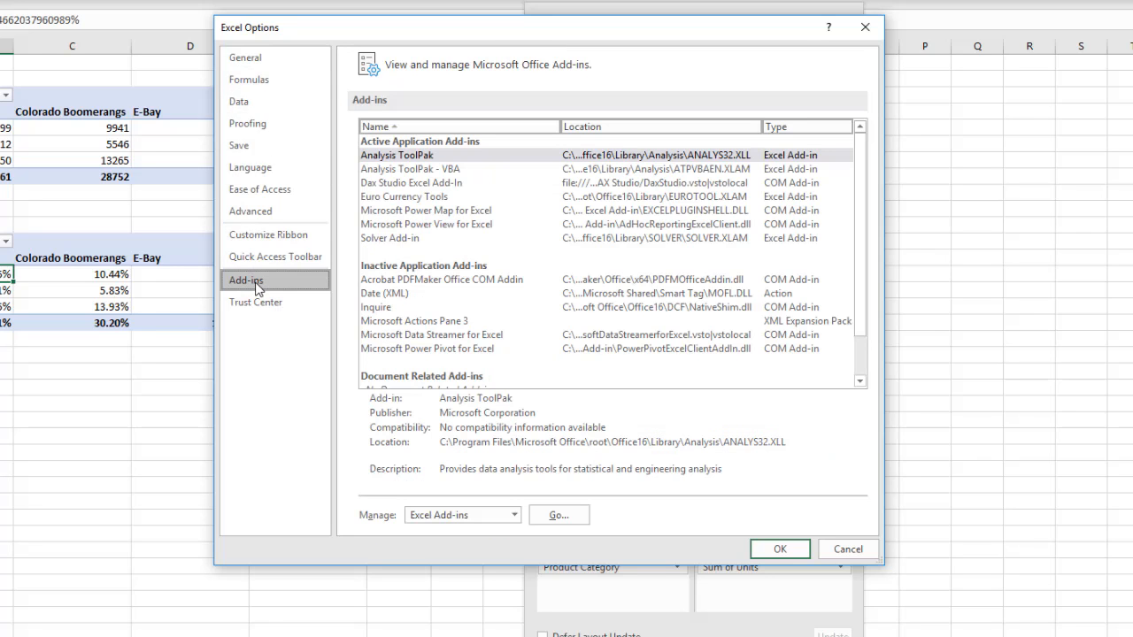
pyautogui.click(447, 518)
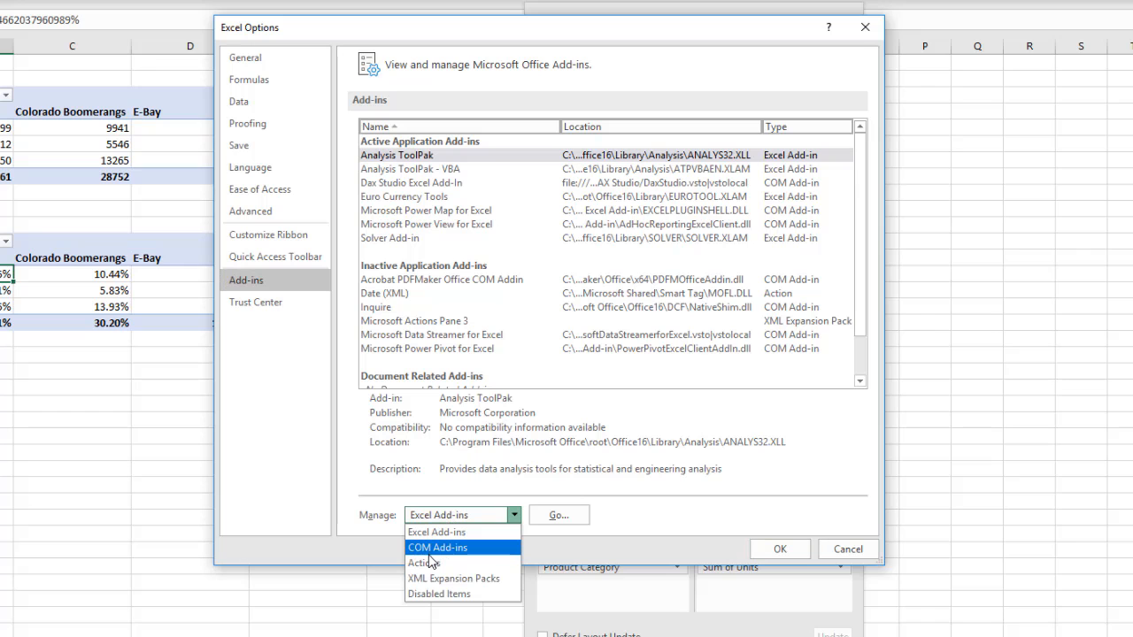
pyautogui.click(437, 550)
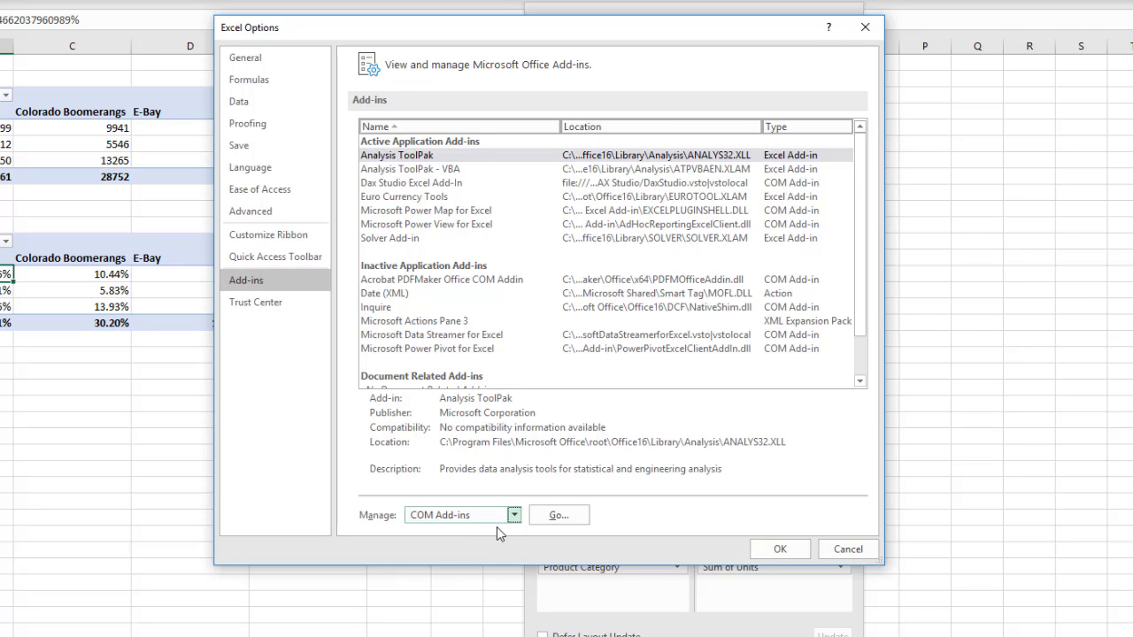
pyautogui.click(556, 517)
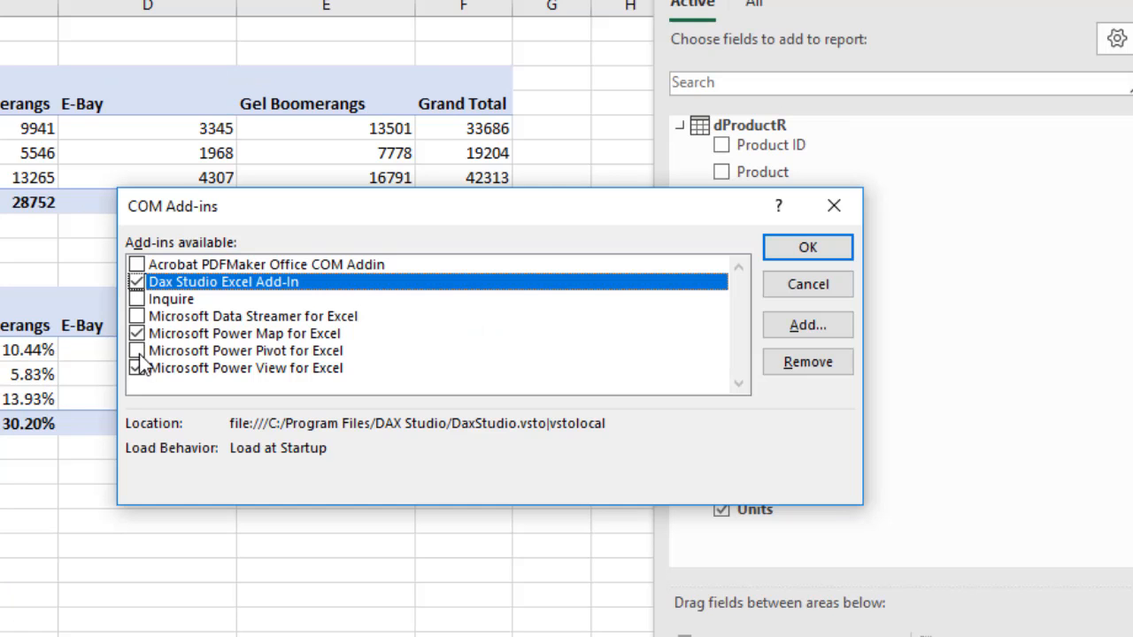
pyautogui.click(194, 279)
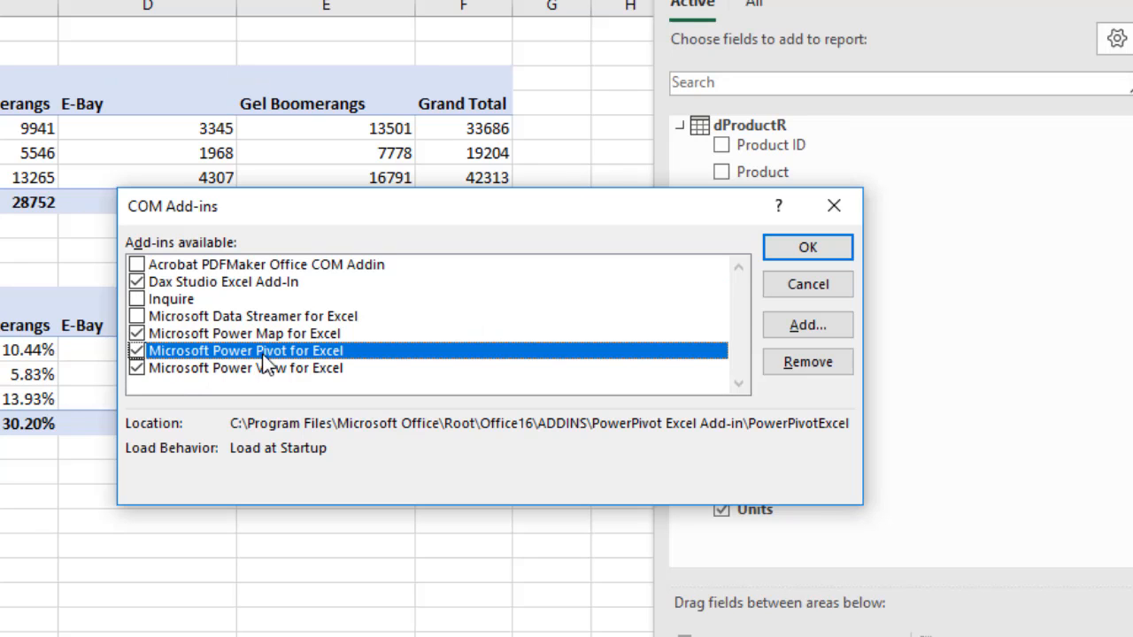
pyautogui.click(828, 246)
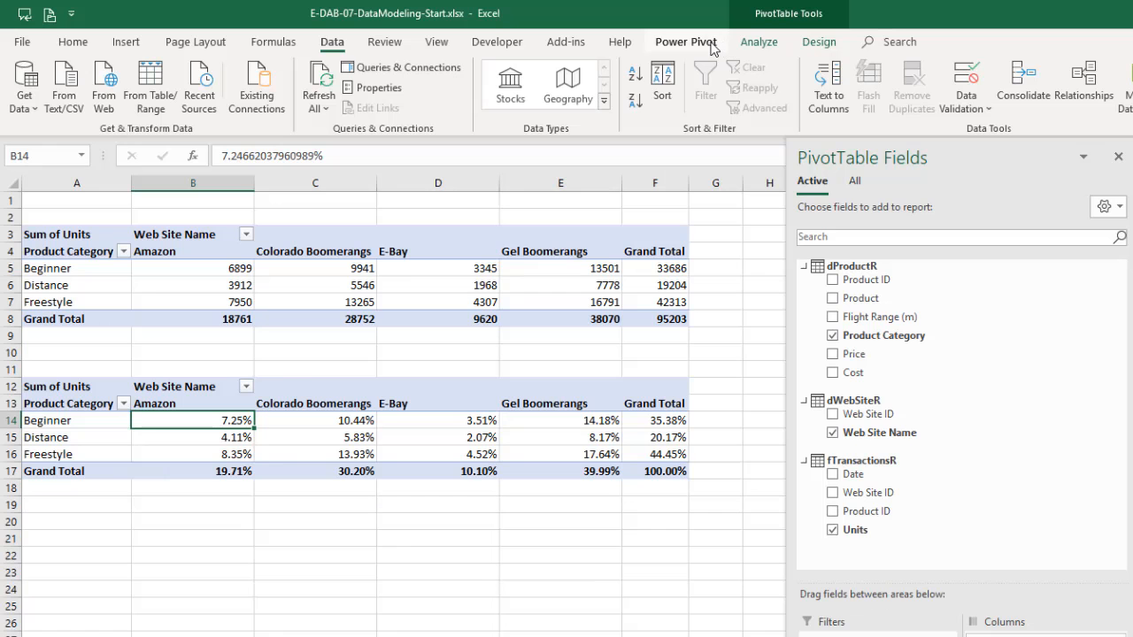
# Open the Data Model in the Power Pivot window and look through the dProductR, dWebSiteR and fTransactionsR tables
pyautogui.click(710, 46)
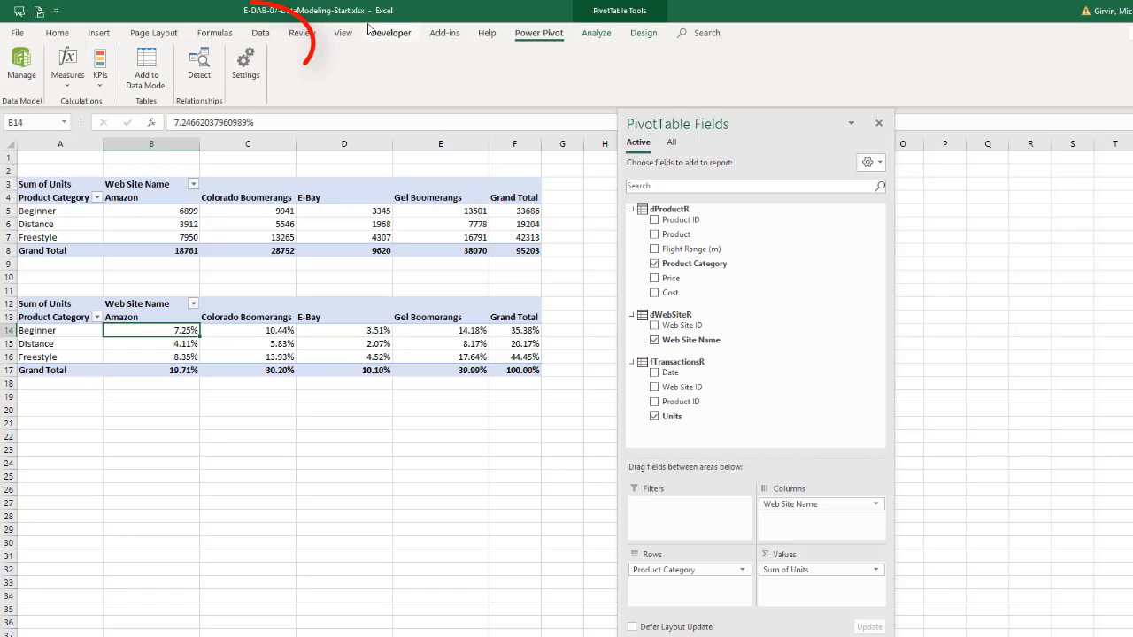
pyautogui.click(506, 70)
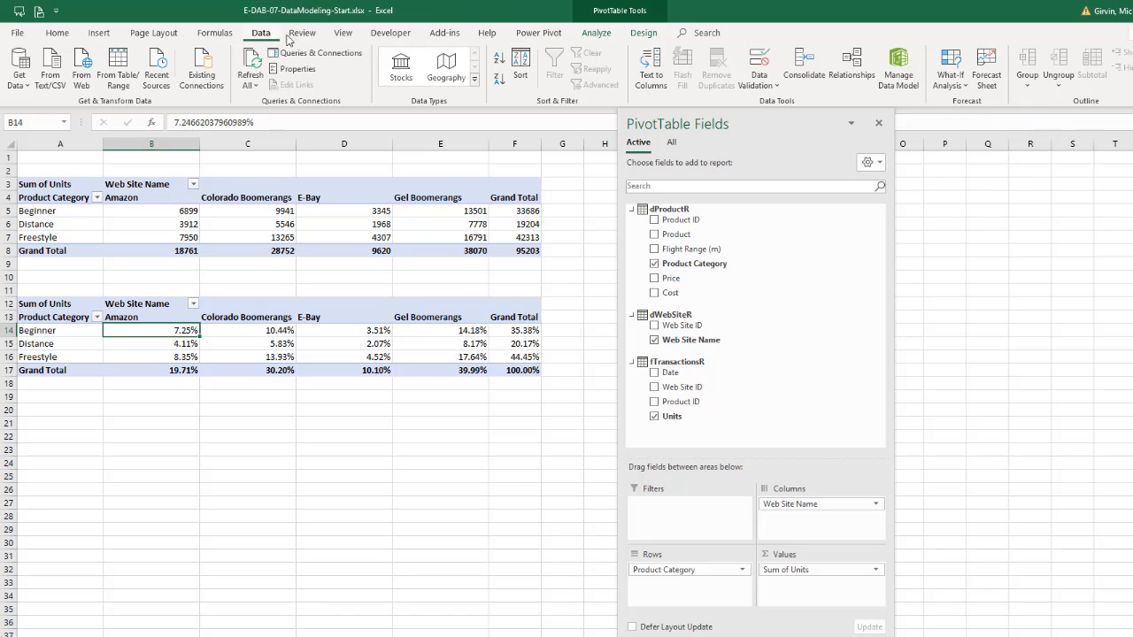
pyautogui.click(537, 36)
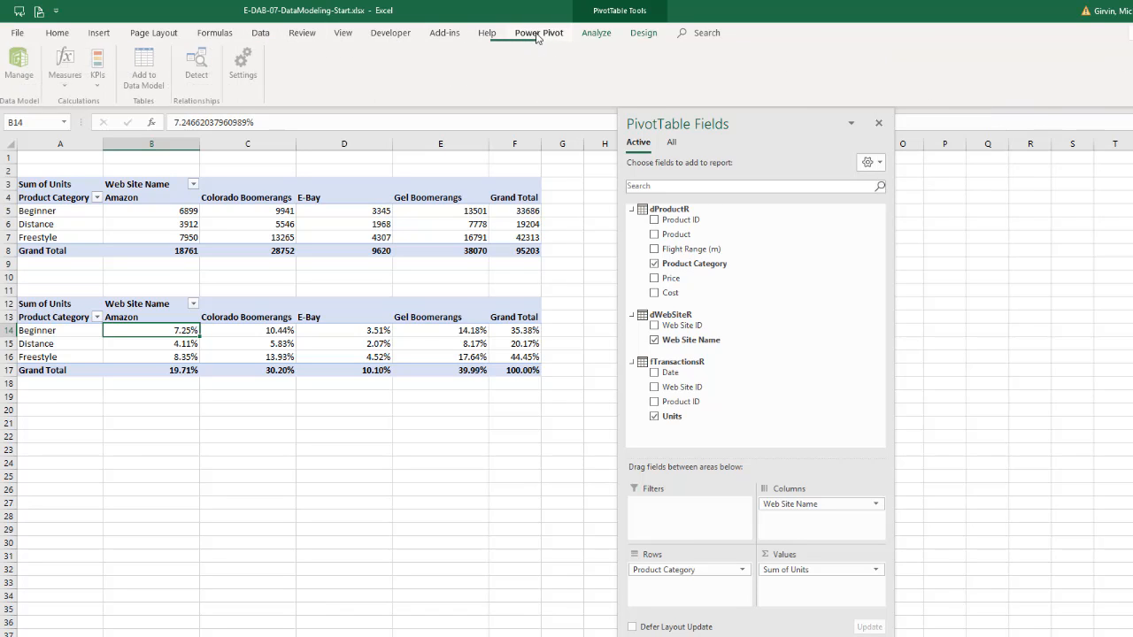
pyautogui.click(22, 71)
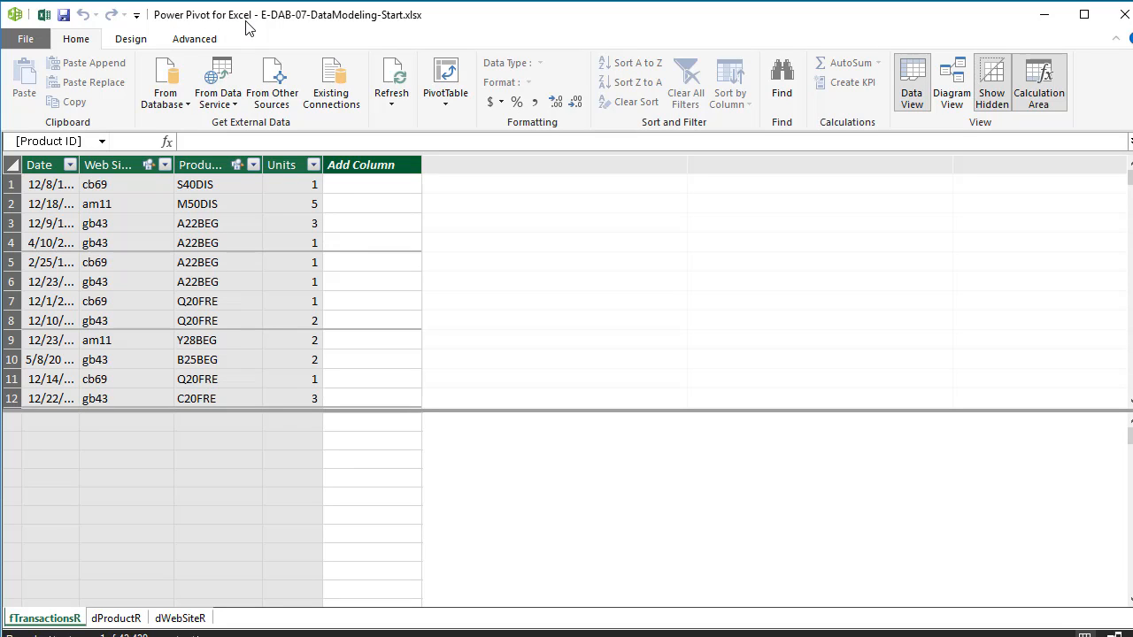
pyautogui.click(113, 620)
pyautogui.click(180, 618)
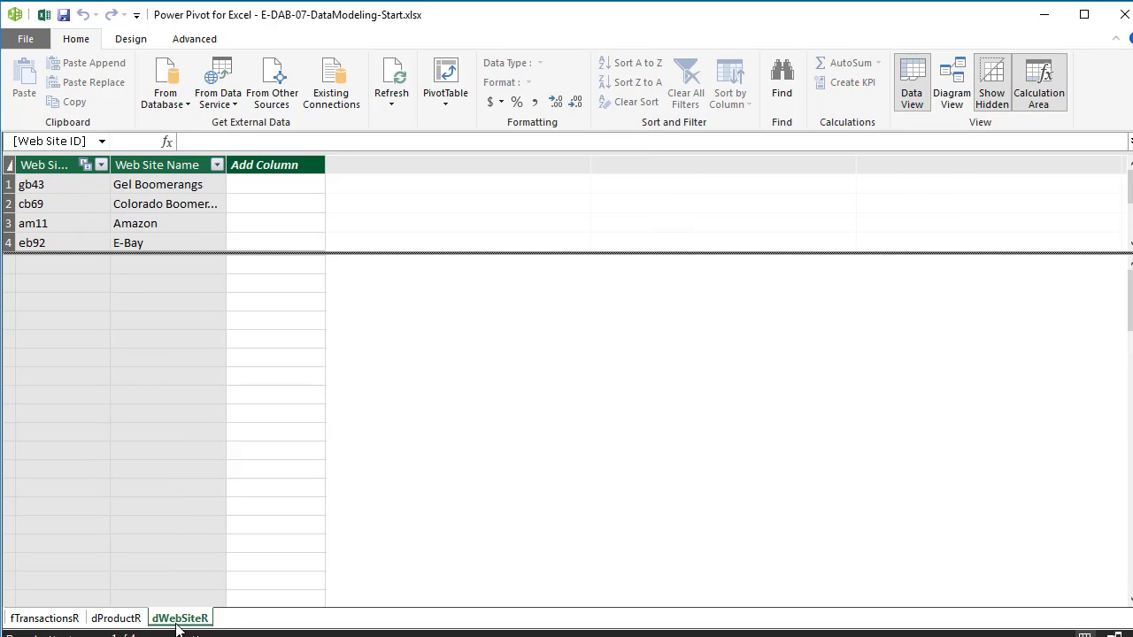
pyautogui.click(69, 615)
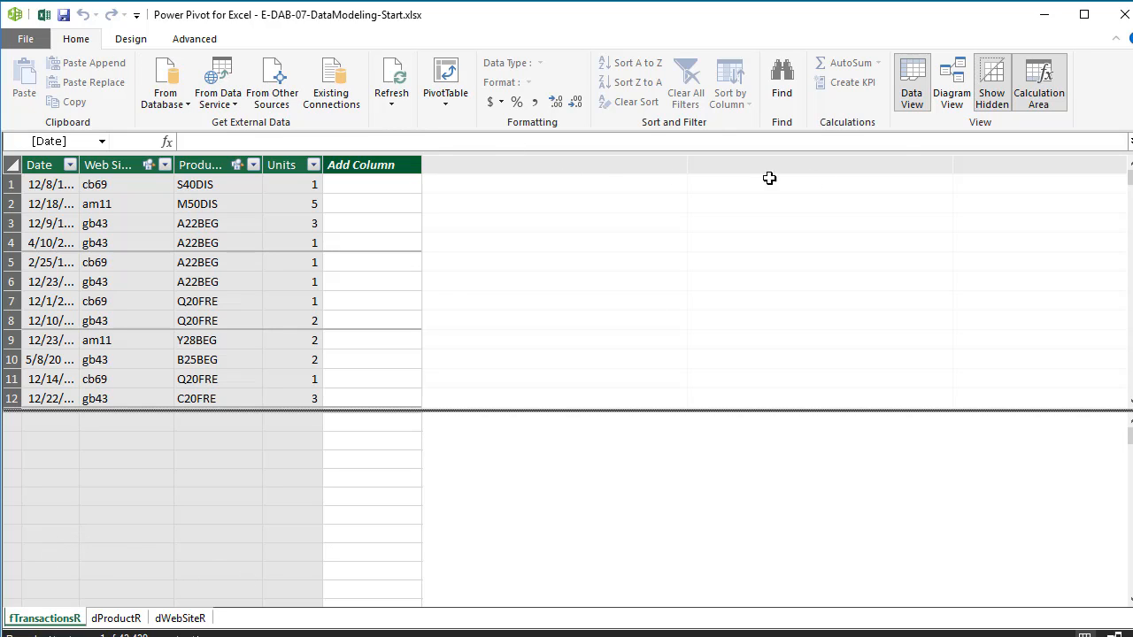
# Reposition dWebSiteR in the Data Model diagram and inspect the Product ID and Web Site ID relationships, ending back in the data view
pyautogui.click(952, 98)
pyautogui.moveTo(98, 171); pyautogui.dragTo(116, 279)
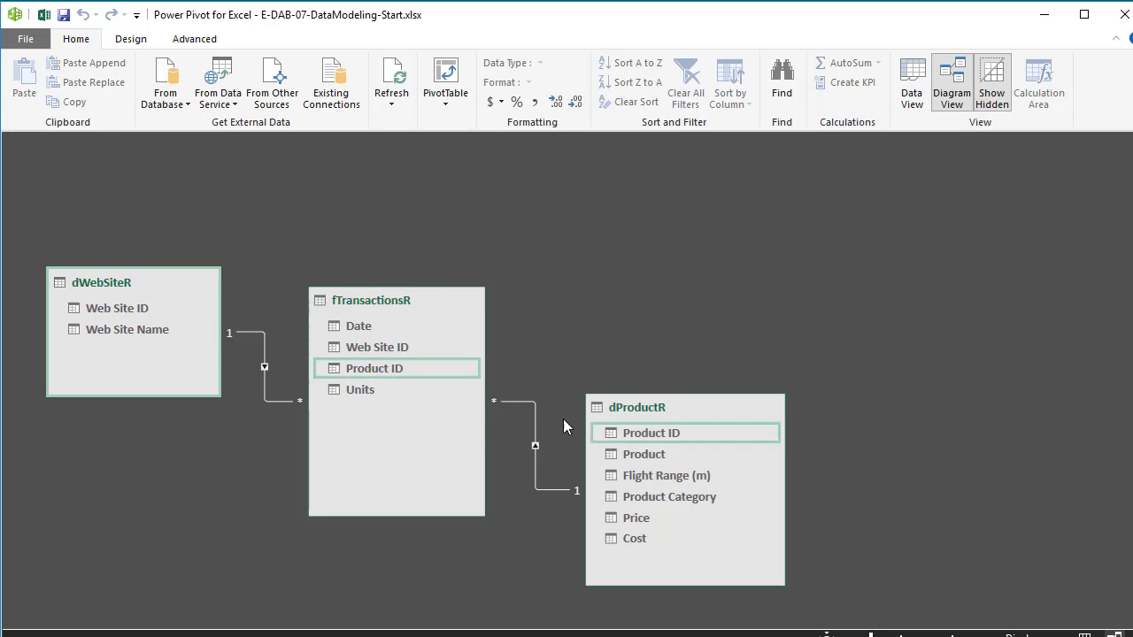
pyautogui.click(549, 490)
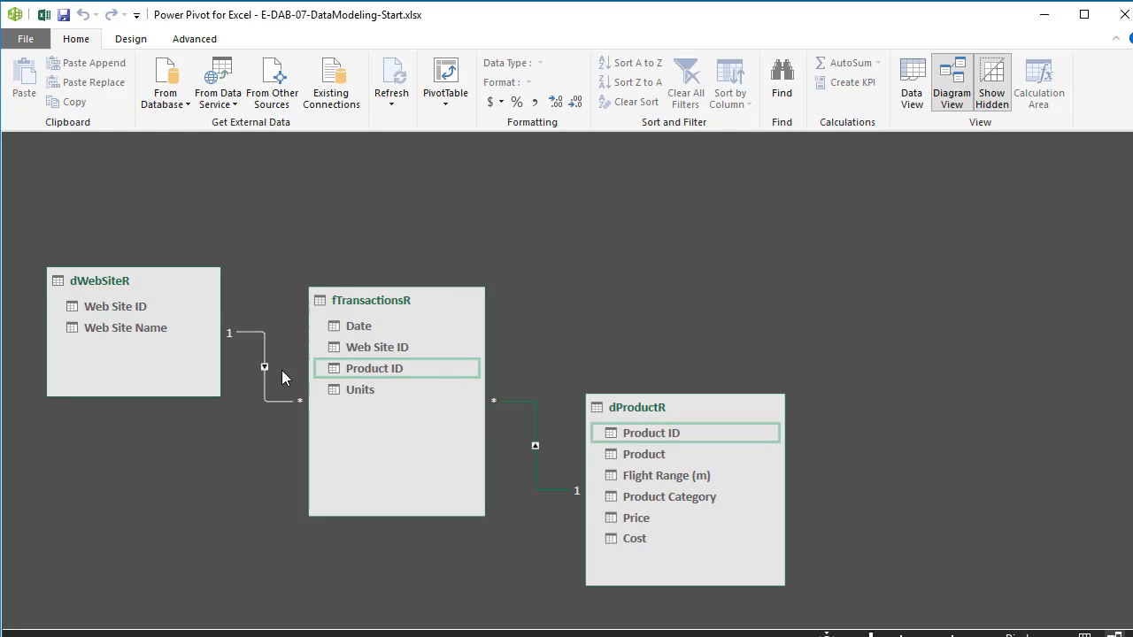
pyautogui.click(265, 391)
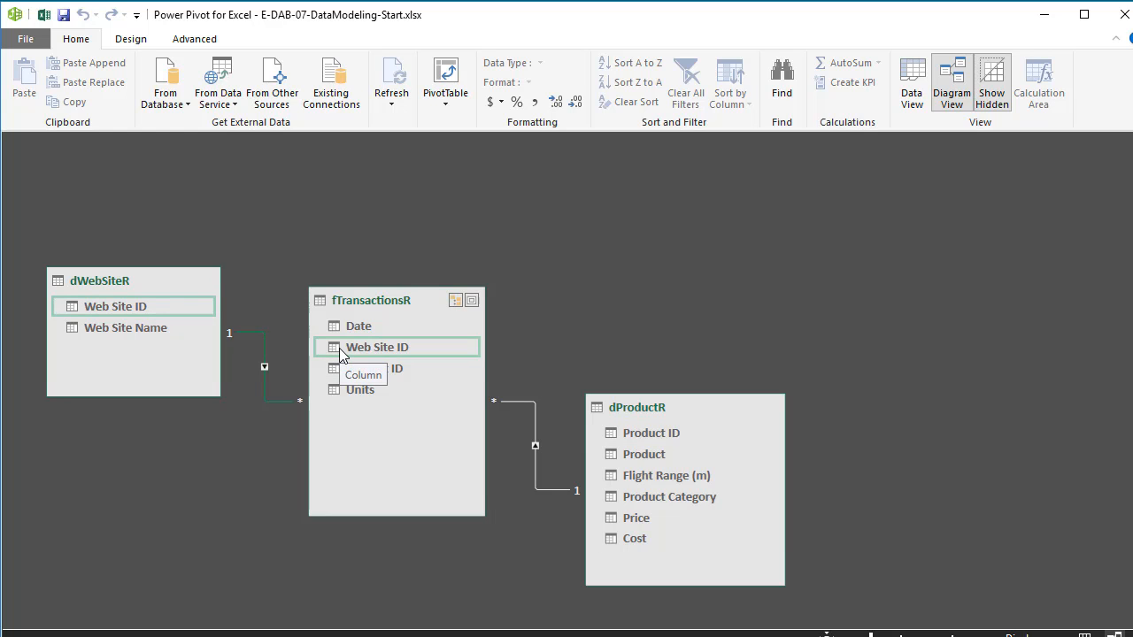
pyautogui.click(917, 99)
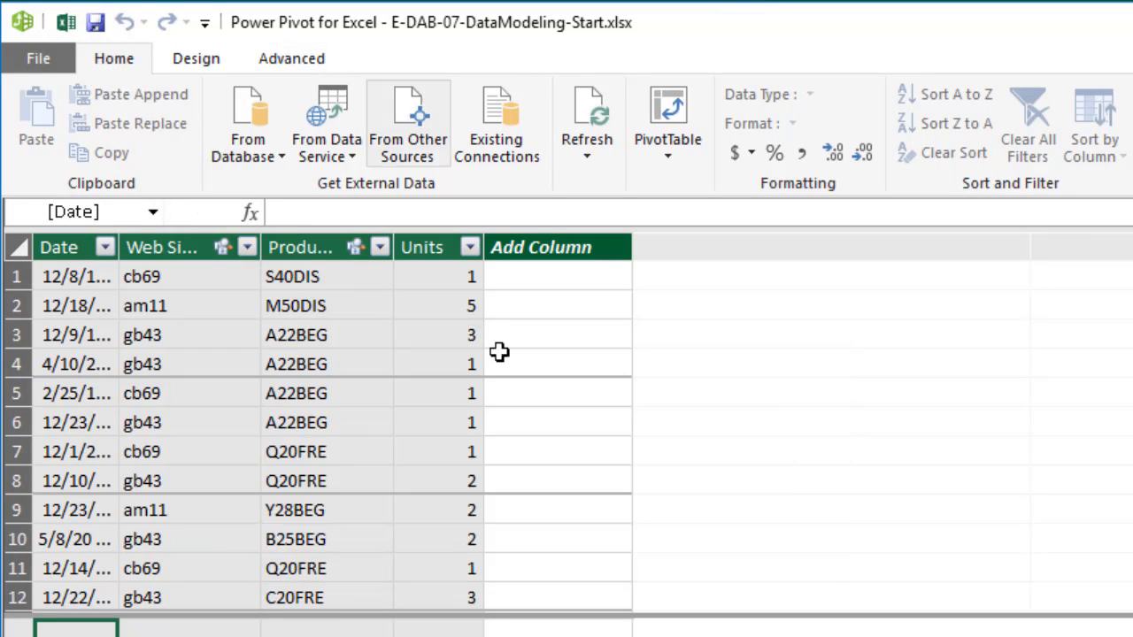
# Switch between Power Pivot and Excel, and examine the fields behind the first units PivotTable on CrossTabRev-R
pyautogui.hotkey('alt', 'Tab')
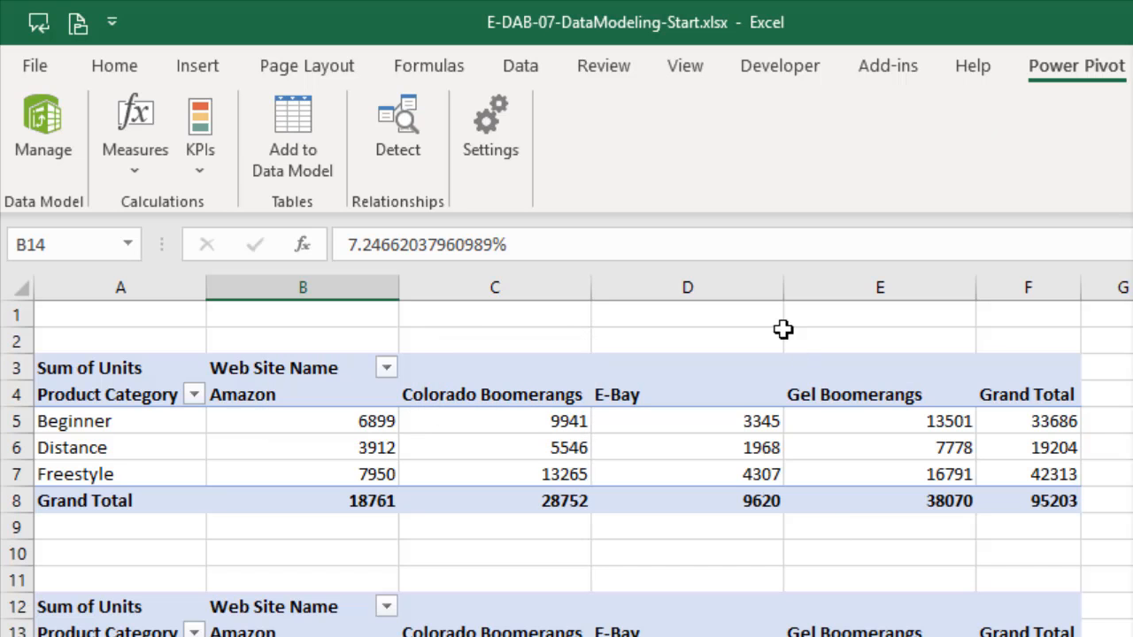
pyautogui.hotkey('alt', 'Tab')
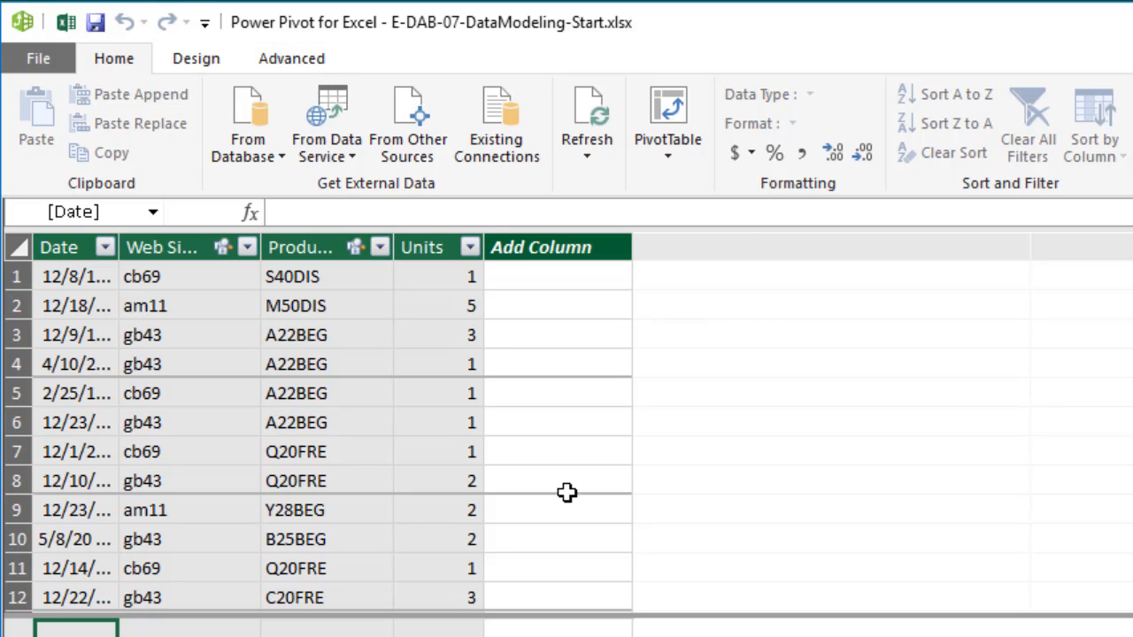
pyautogui.hotkey('alt', 'Tab')
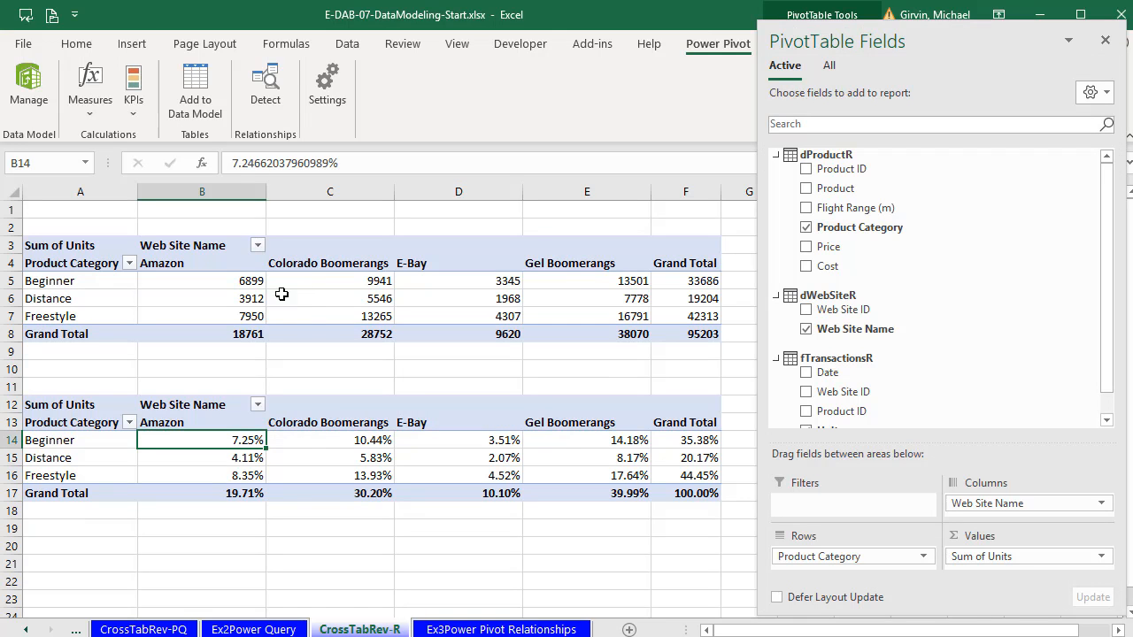
pyautogui.click(242, 280)
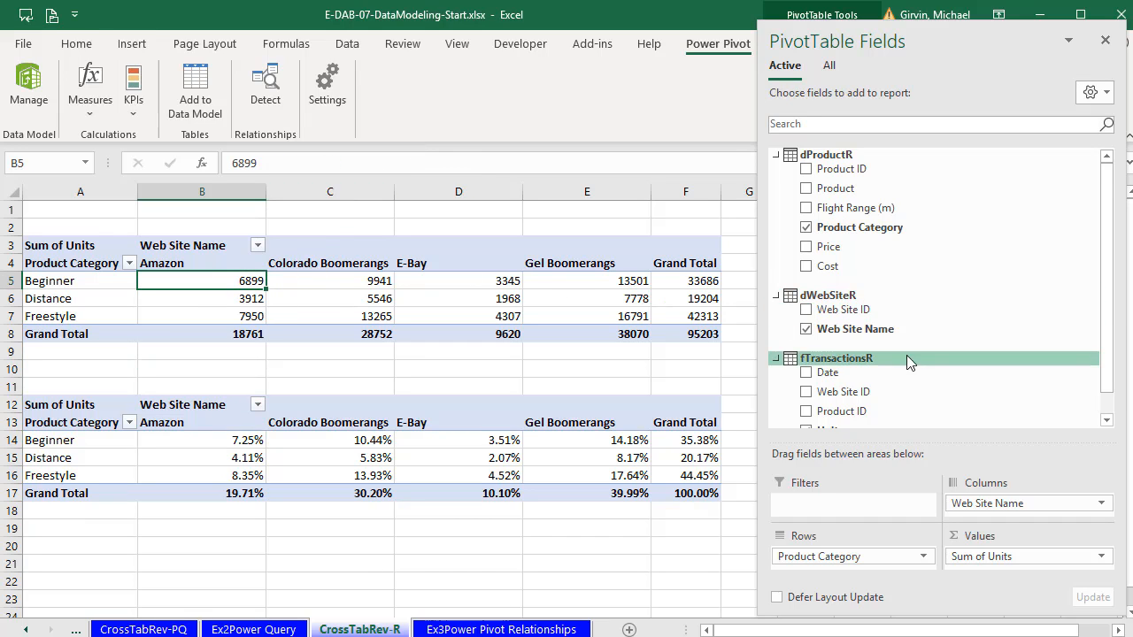
pyautogui.scroll(-1, 823, 390)
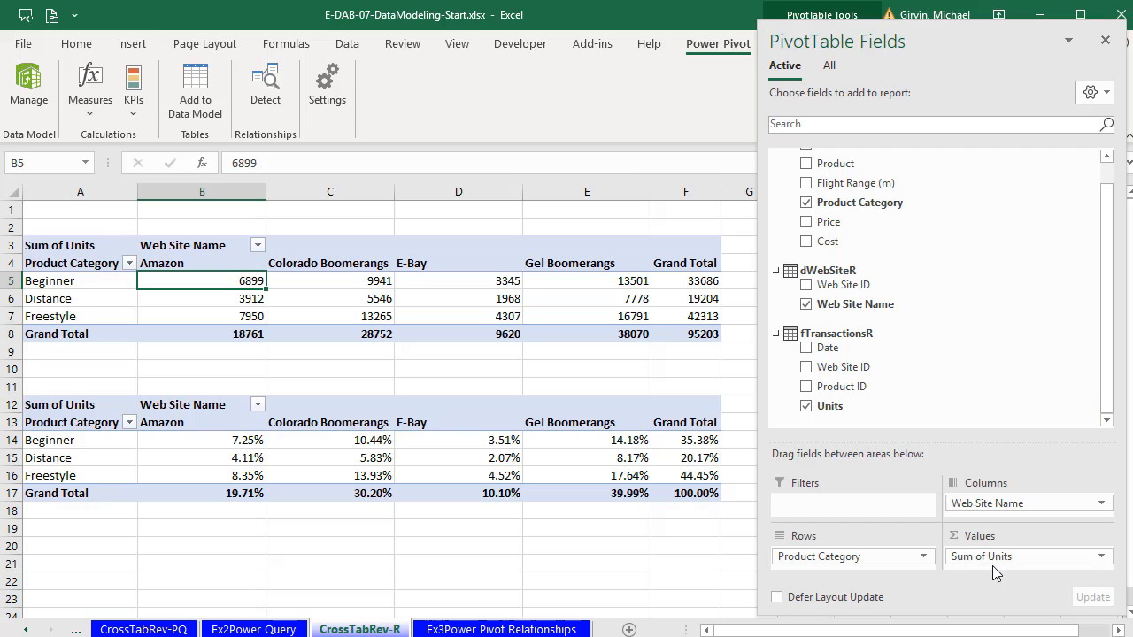
pyautogui.scroll(1, 876, 292)
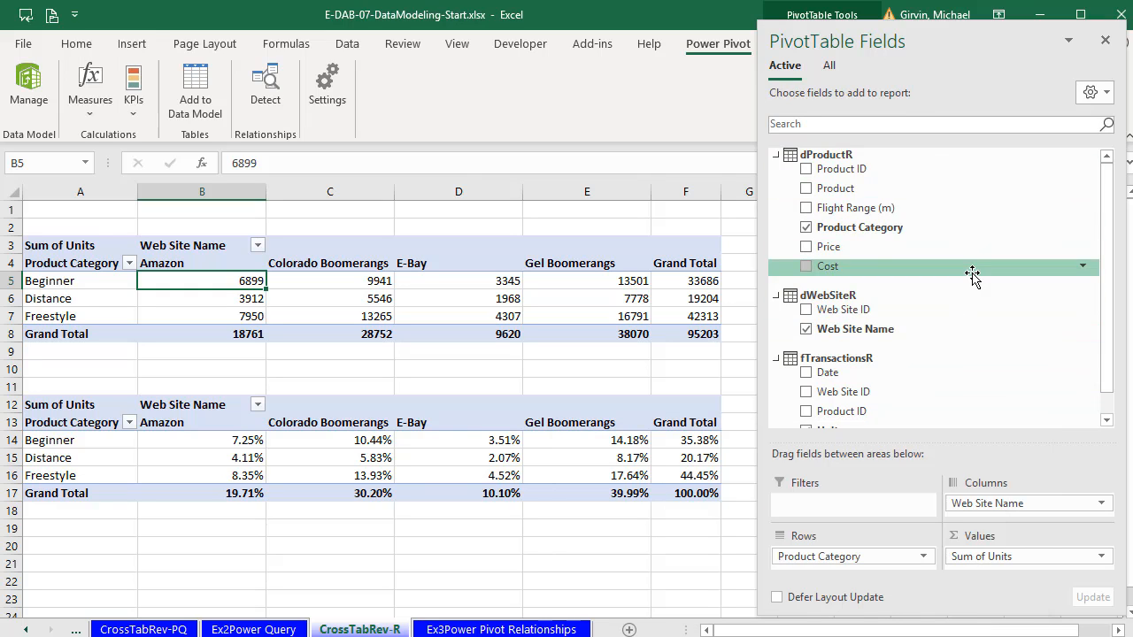
pyautogui.scroll(-1, 972, 277)
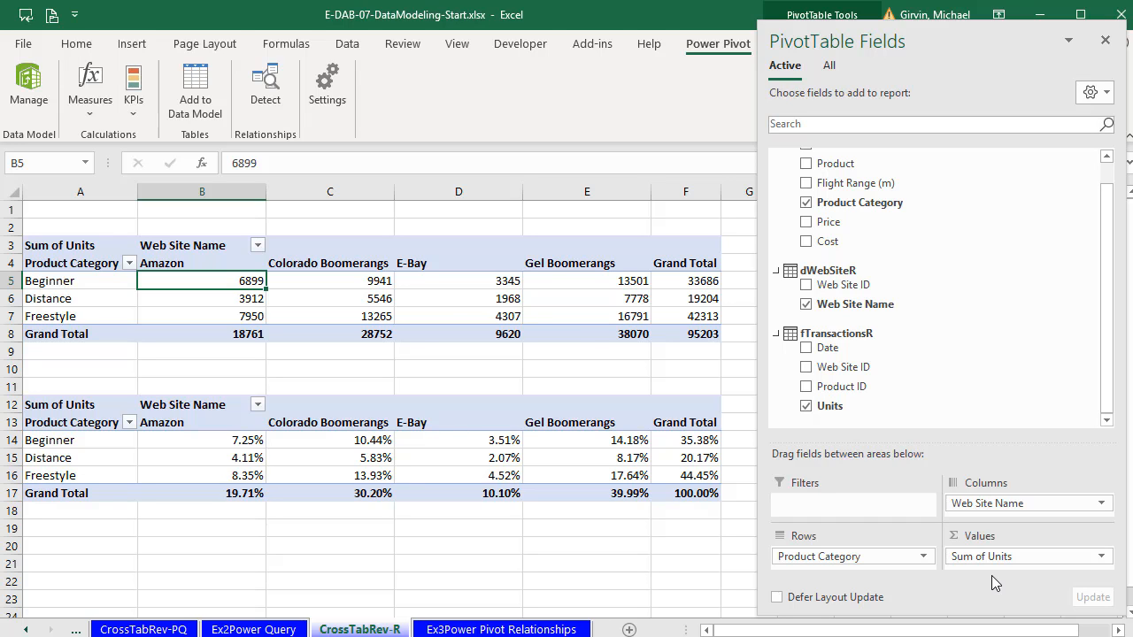
# Switch to Power Pivot and compare the relationship diagram with the data view of fTransactionsR
pyautogui.hotkey('alt', 'Tab')
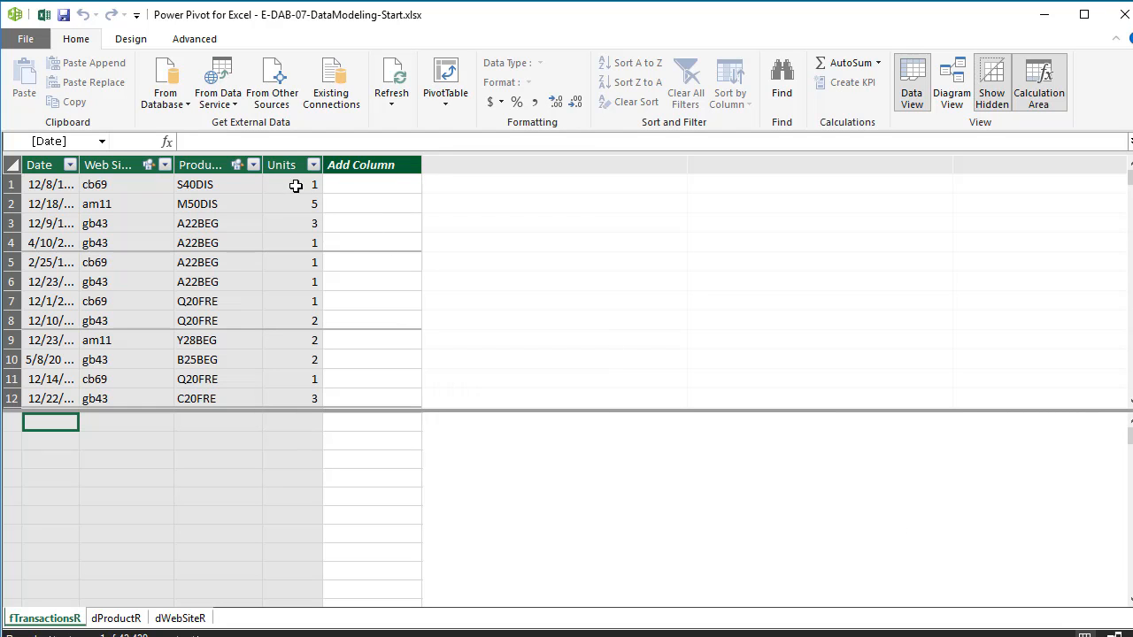
pyautogui.click(952, 89)
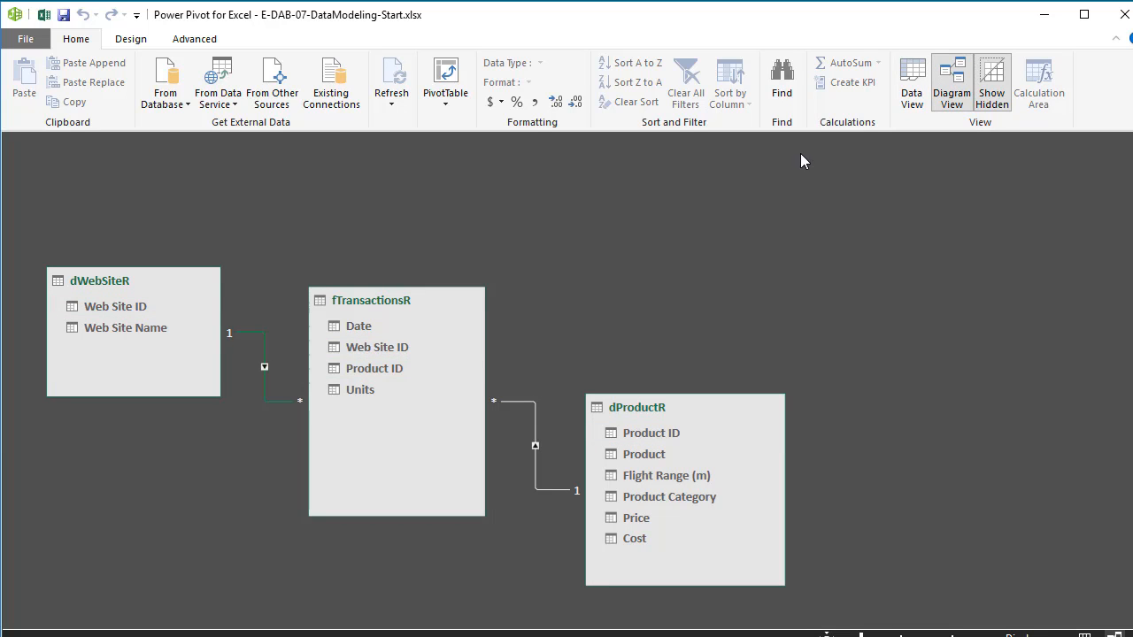
pyautogui.click(906, 103)
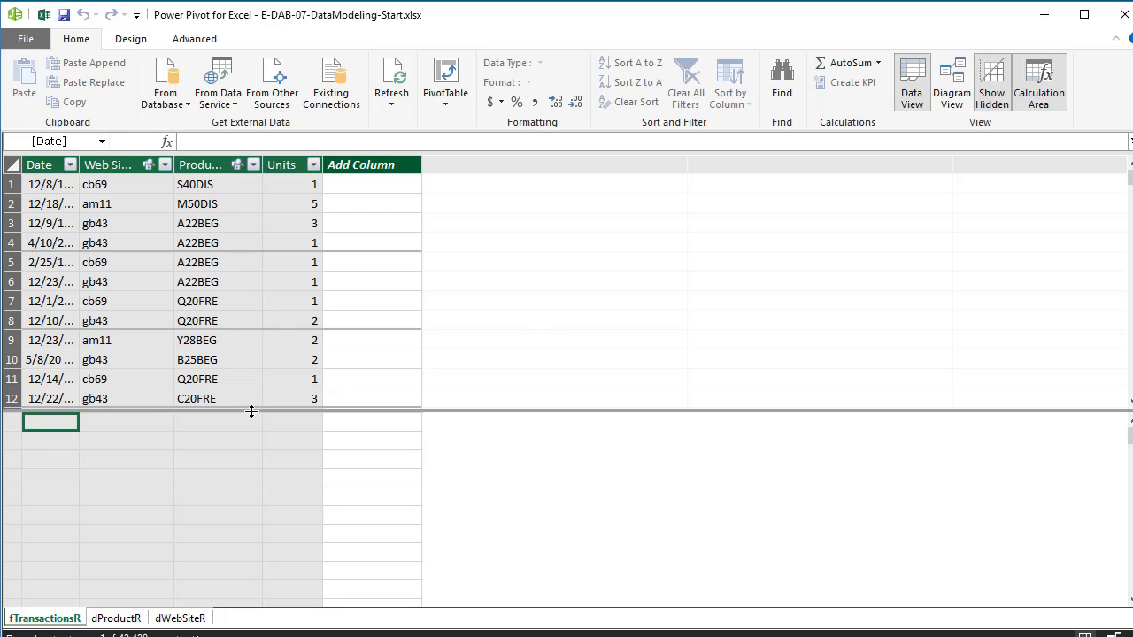
# Enlarge the calculation area, show implicit measures, and widen the Units column to inspect the Sum of Units formula
pyautogui.moveTo(251, 409); pyautogui.dragTo(271, 365)
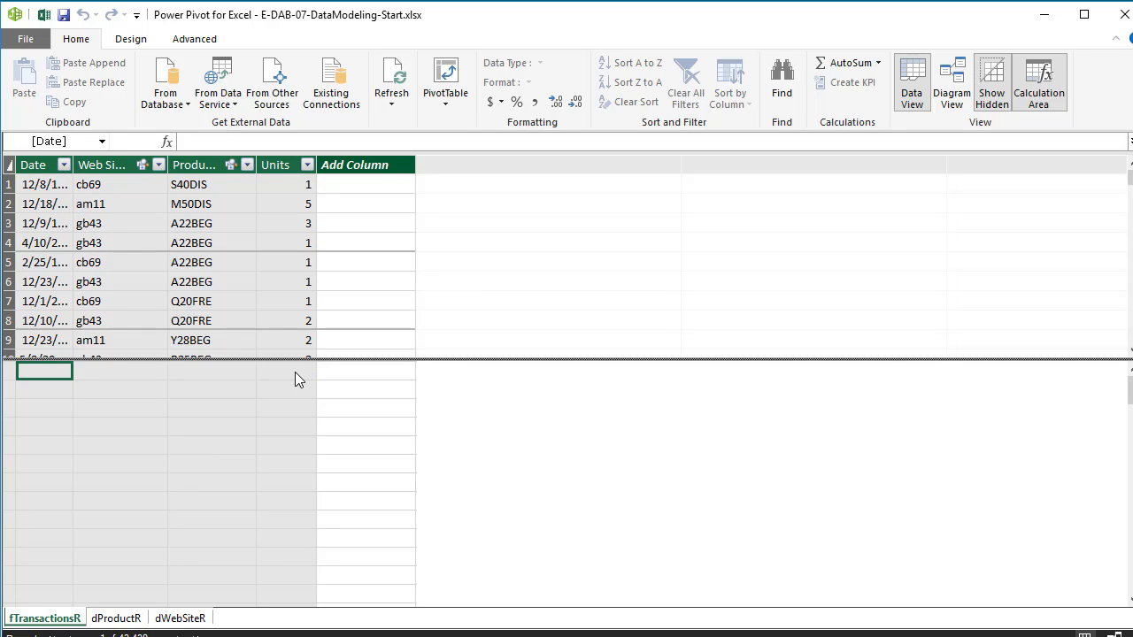
pyautogui.click(206, 46)
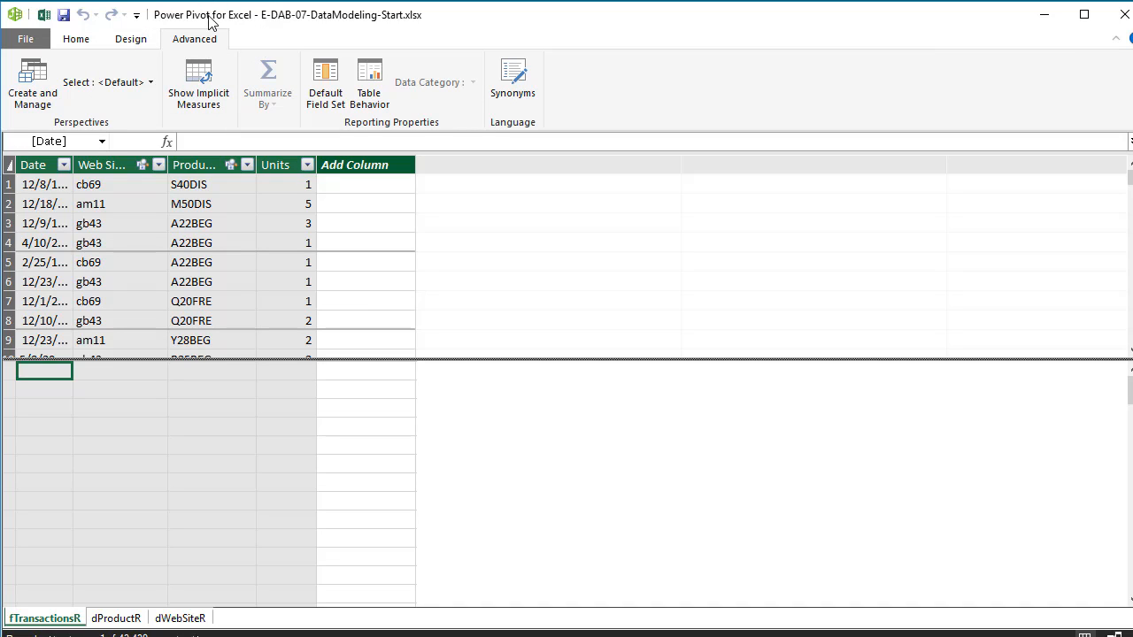
pyautogui.click(210, 98)
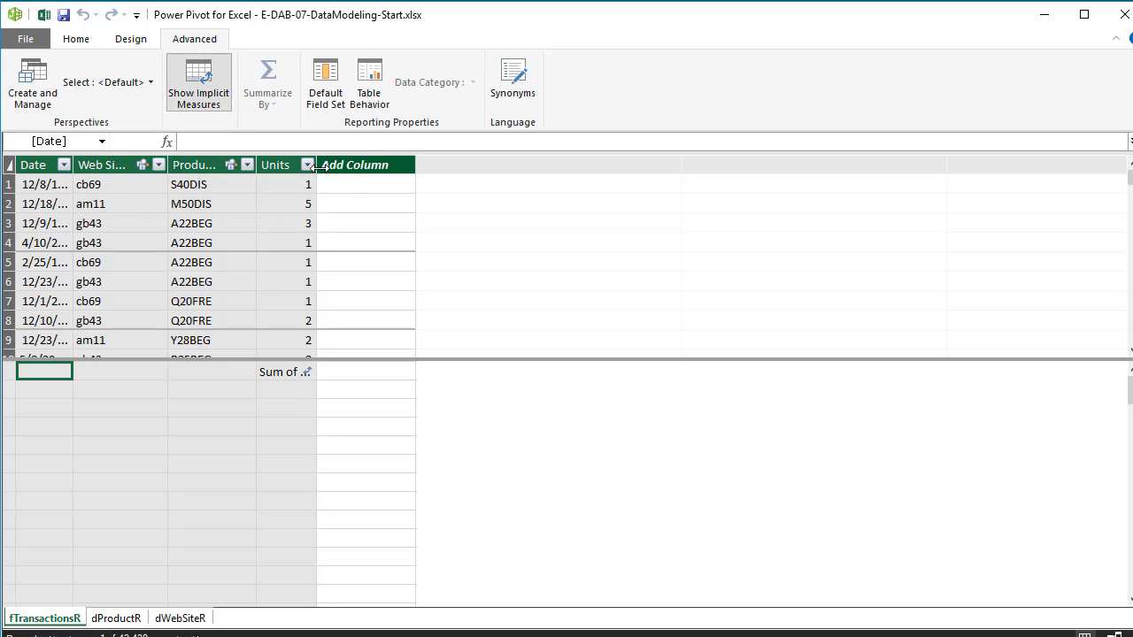
pyautogui.moveTo(316, 168); pyautogui.dragTo(441, 168)
pyautogui.click(339, 379)
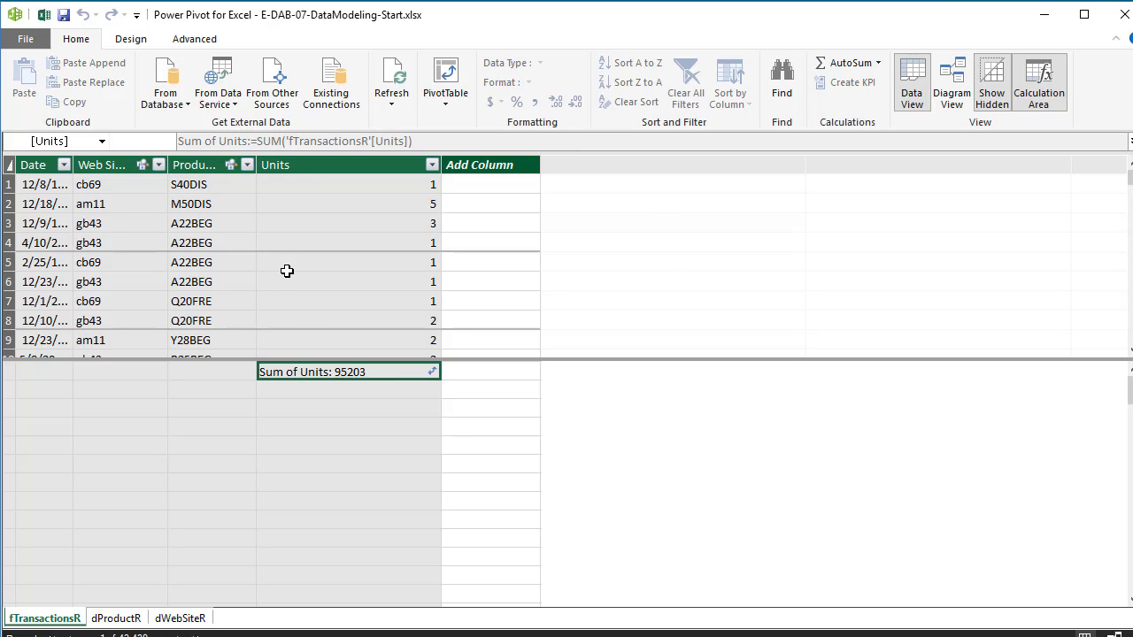
# Check the diagram for the Sum of Units measure, and return to the CrossTab-Rev-V worksheet in Excel
pyautogui.click(952, 84)
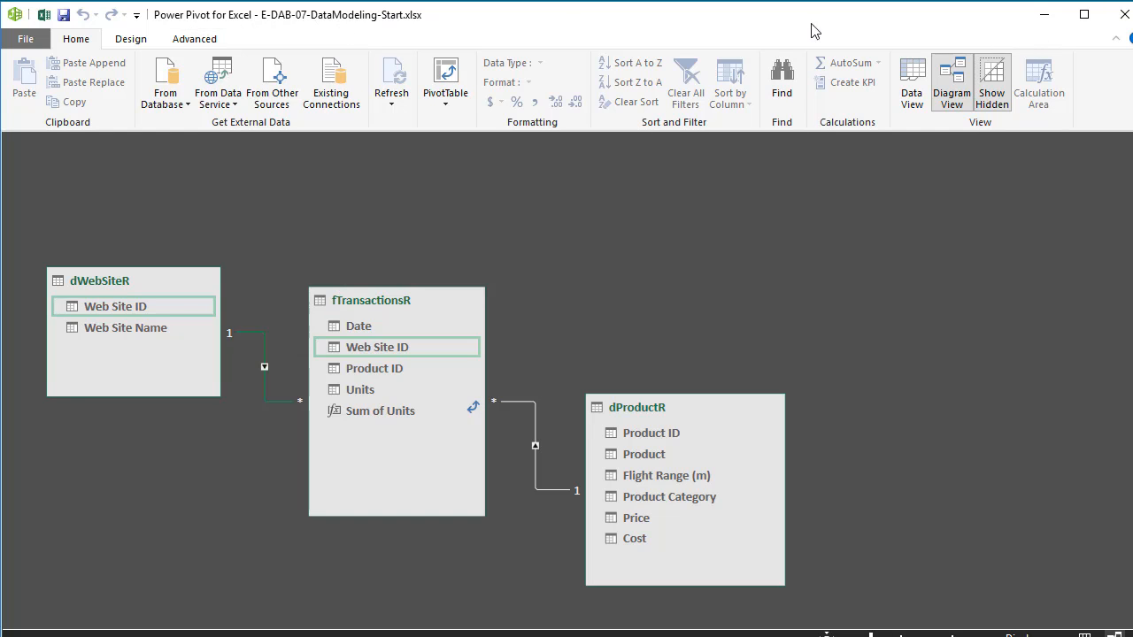
pyautogui.click(1124, 16)
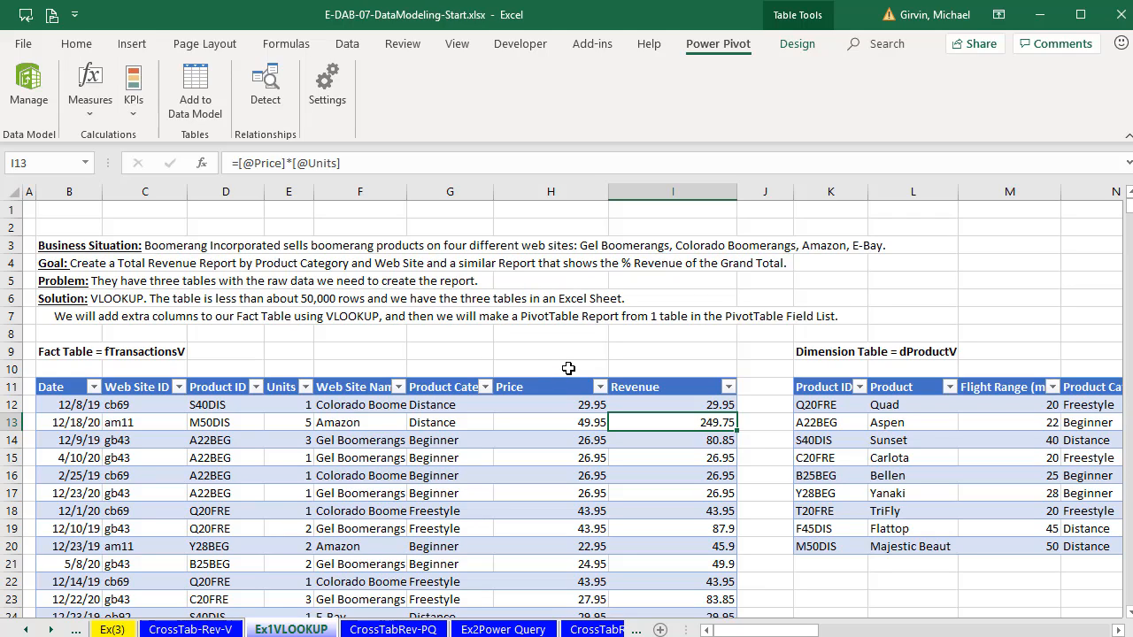
pyautogui.click(190, 630)
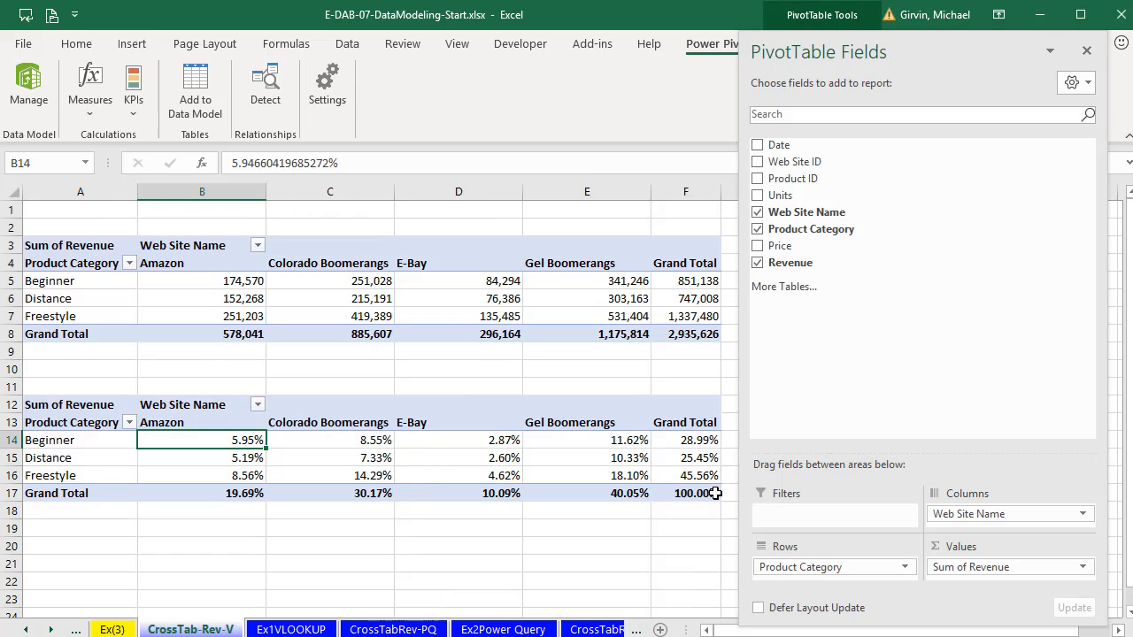